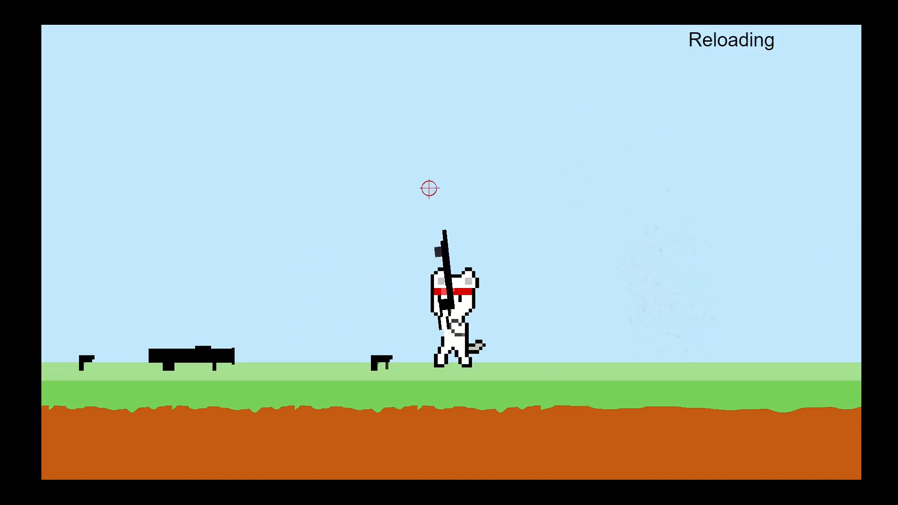
pyautogui.press('a')
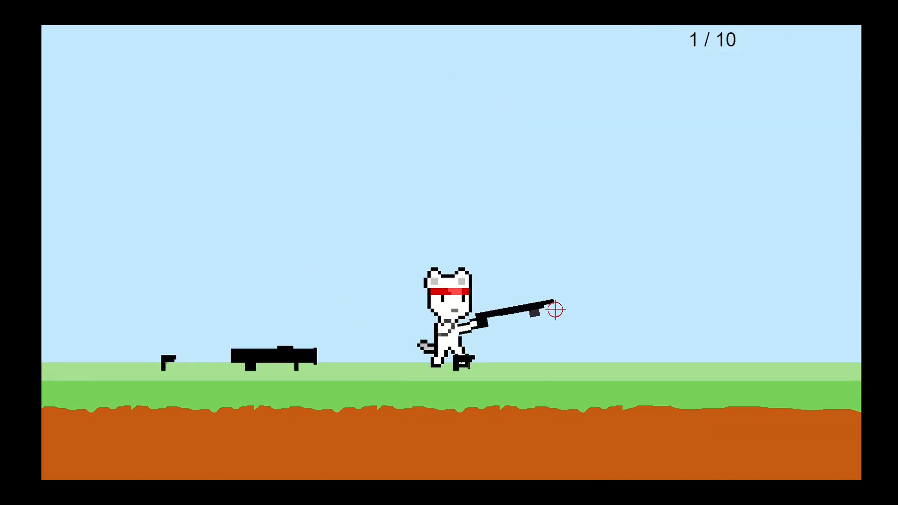
pyautogui.click(577, 305)
pyautogui.press('a')
pyautogui.press('a')
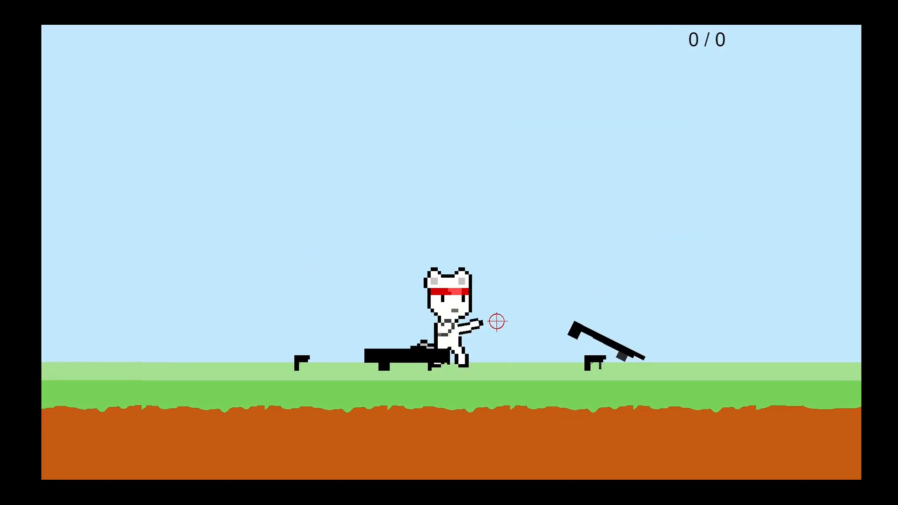
pyautogui.press('e')
pyautogui.click(429, 215)
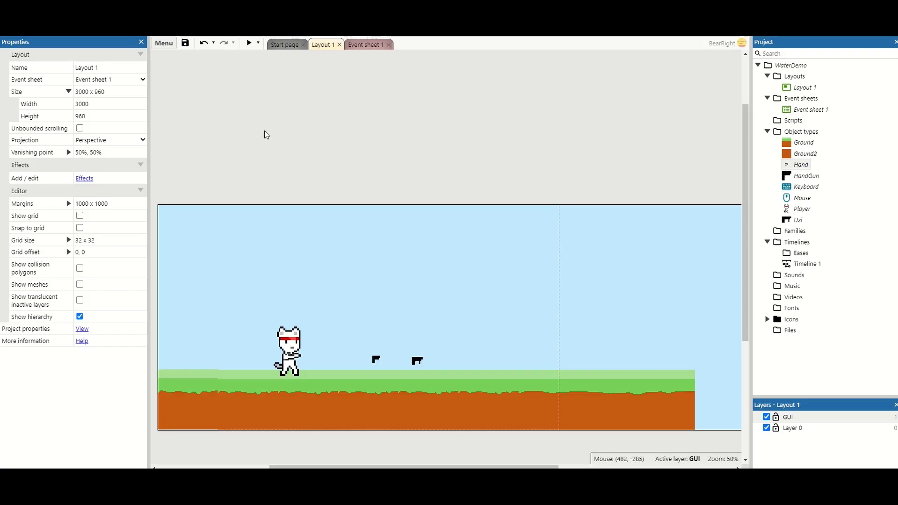
# Step: Open the Addon manager to view the installed addons
pyautogui.click(165, 43)
pyautogui.moveTo(192, 110)
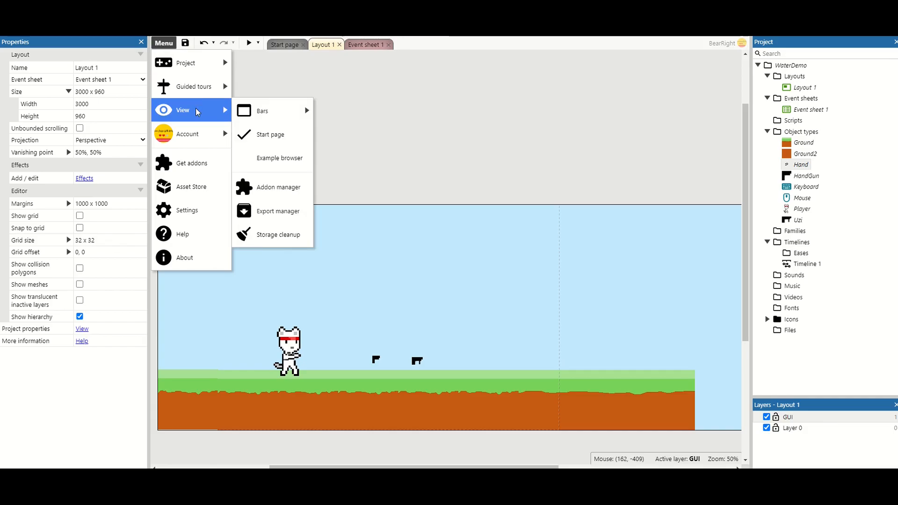
pyautogui.click(274, 186)
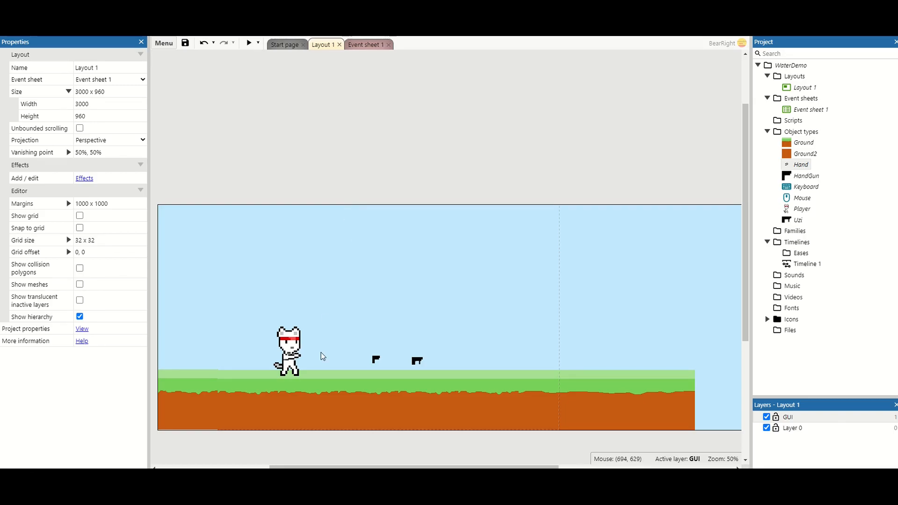
# Step: Move the Player sprite left to 487, 645, then review the Uzi and HandGun properties and the keyboard movement events
pyautogui.moveTo(293, 352); pyautogui.dragTo(273, 350)
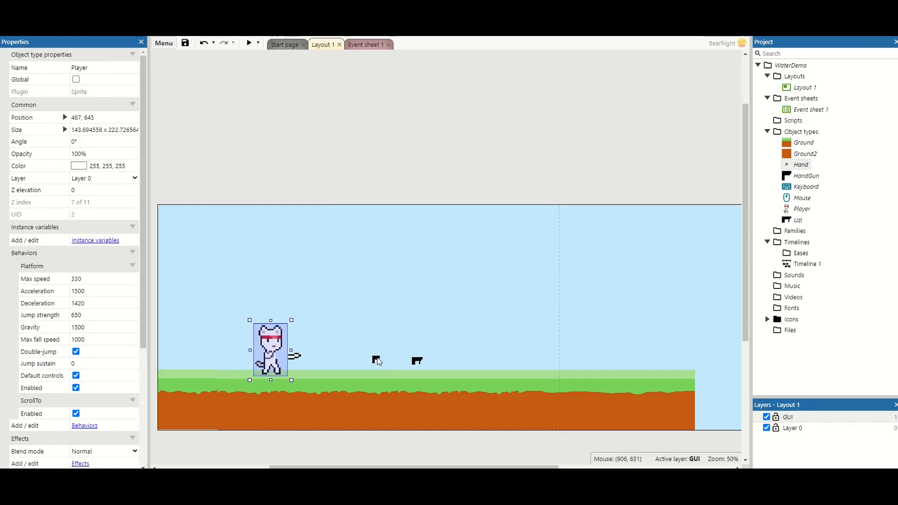
pyautogui.click(416, 361)
pyautogui.click(379, 361)
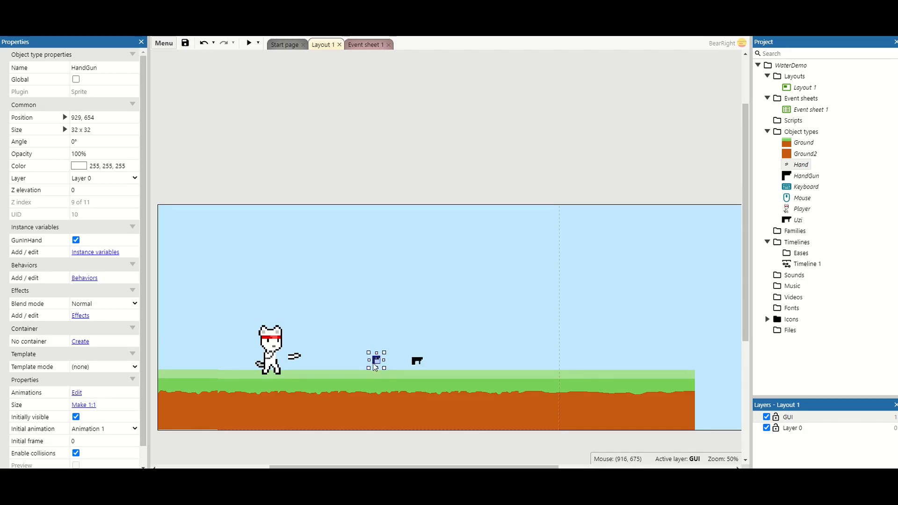
pyautogui.click(364, 46)
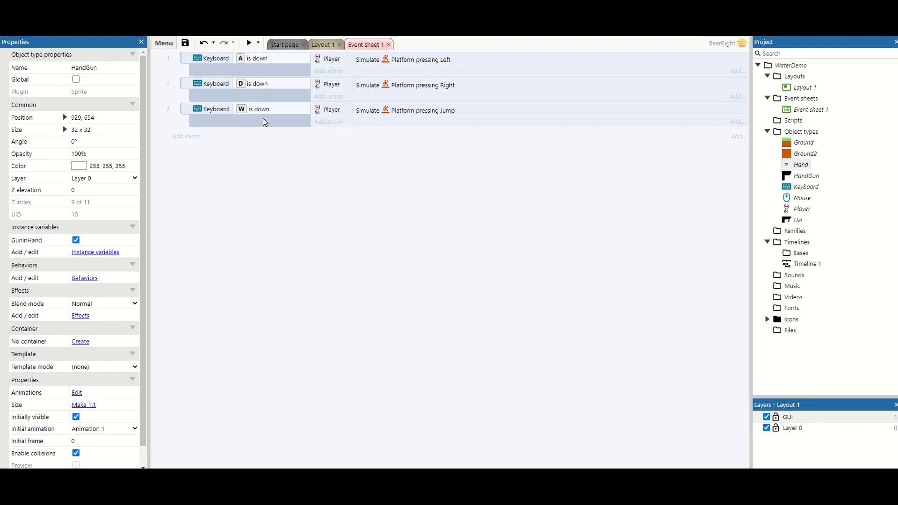
pyautogui.click(320, 45)
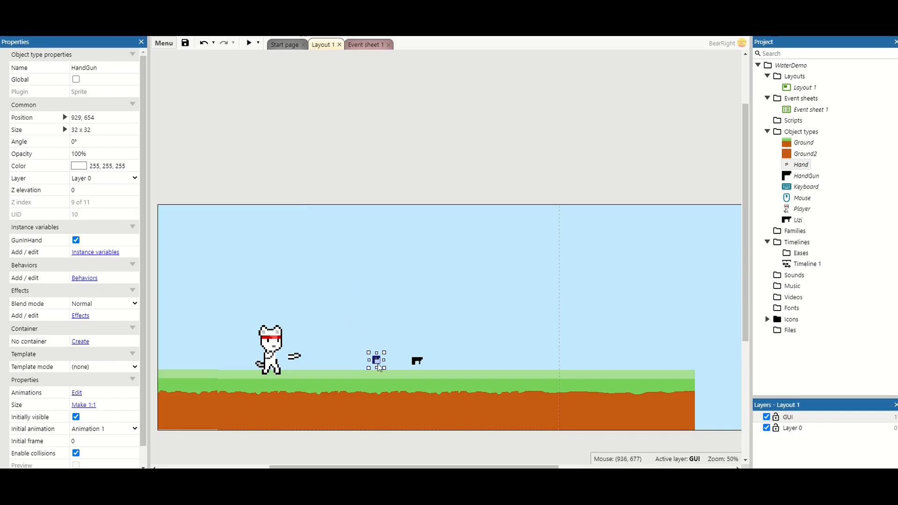
# Step: Move the HandGun to 1921, 326 and the Uzi to 1920, 450, well away from the player
pyautogui.moveTo(378, 362); pyautogui.dragTo(612, 284)
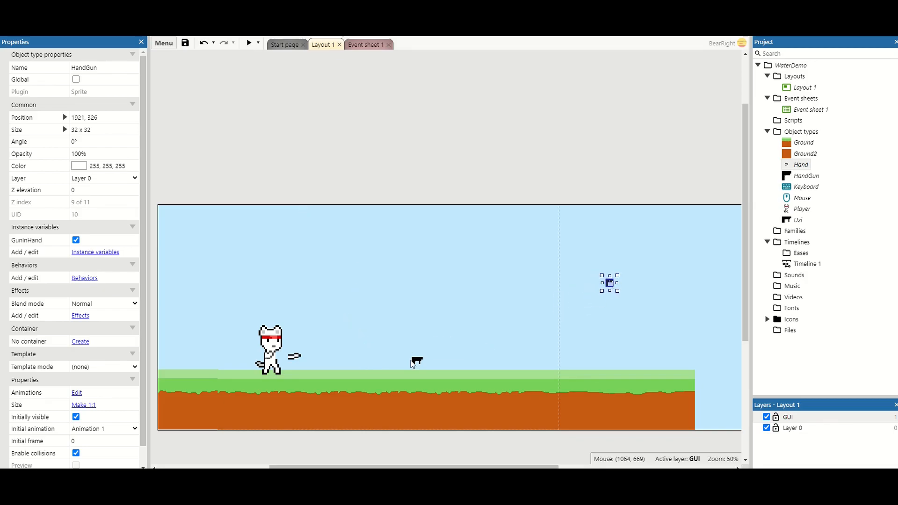
pyautogui.moveTo(416, 361); pyautogui.dragTo(609, 312)
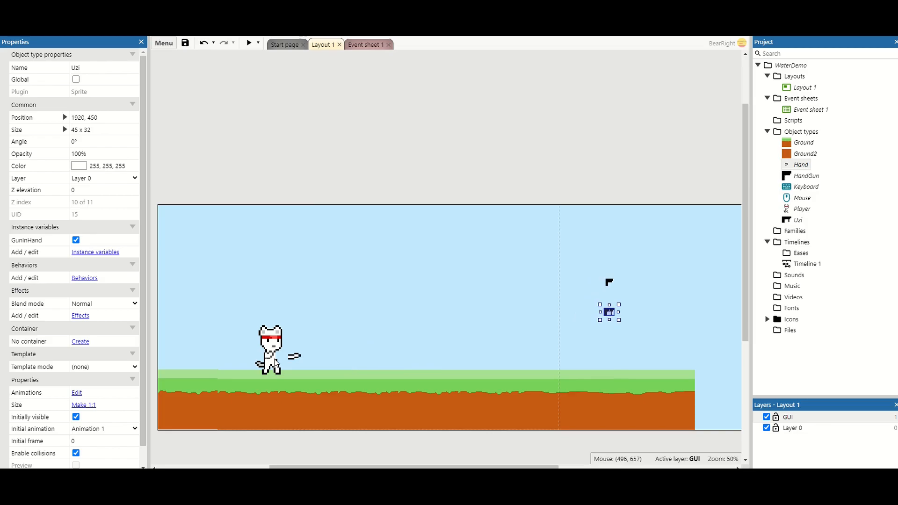
# Step: Pull the Hand sprite slightly away from the Player and inspect the Player's image and origin in the Animations Editor
pyautogui.moveTo(292, 360)
pyautogui.mouseDown()
pyautogui.moveTo(311, 348)
pyautogui.moveTo(301, 351)
pyautogui.mouseUp()
pyautogui.click(273, 352)
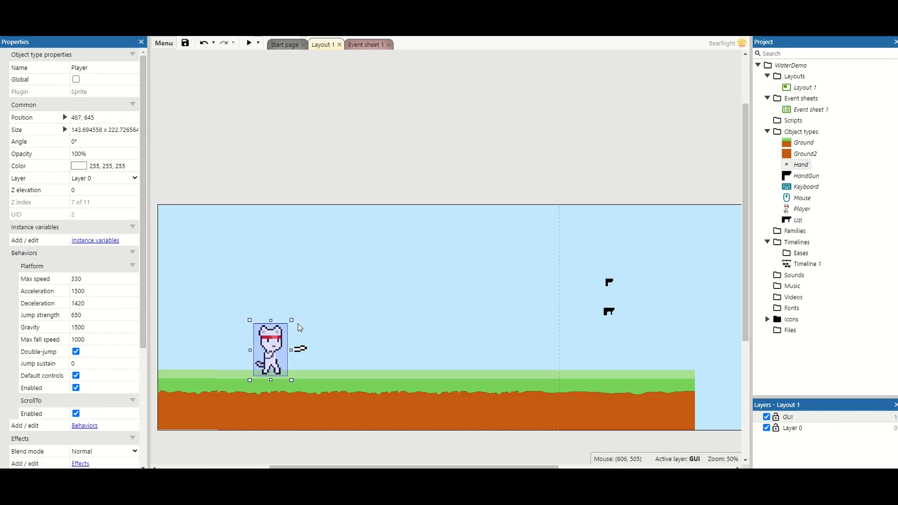
pyautogui.rightClick(265, 344)
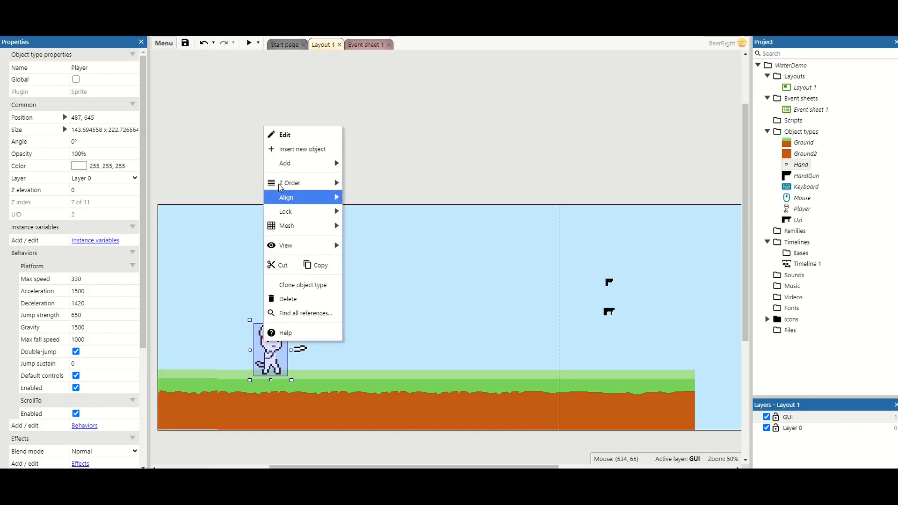
pyautogui.click(283, 135)
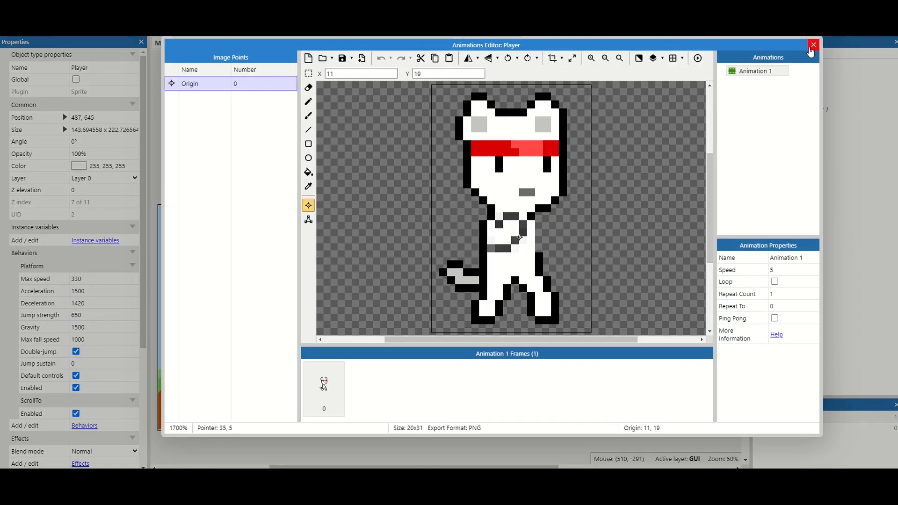
pyautogui.click(813, 44)
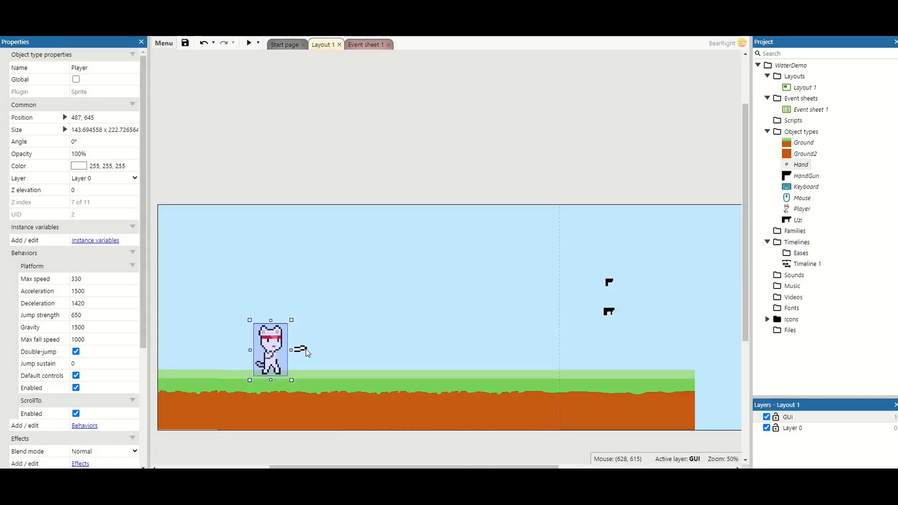
# Step: Place the Hand sprite against the player's body at 528, 646 and add the Pin behavior to it
pyautogui.click(303, 351)
pyautogui.moveTo(303, 351); pyautogui.dragTo(285, 359)
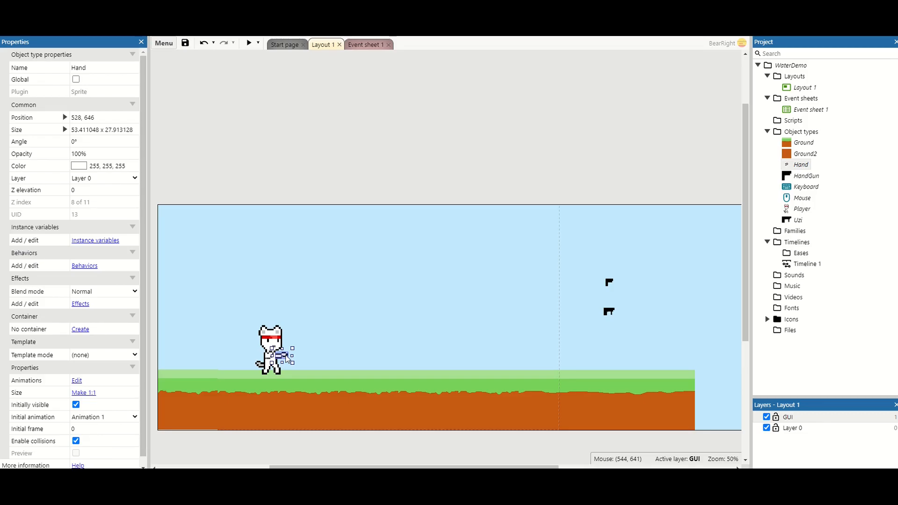
pyautogui.rightClick(285, 358)
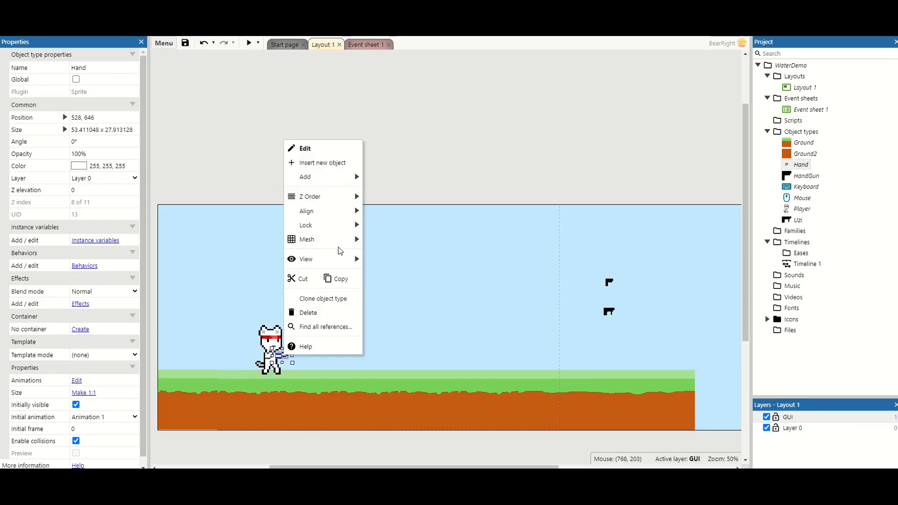
pyautogui.moveTo(342, 182)
pyautogui.click(397, 190)
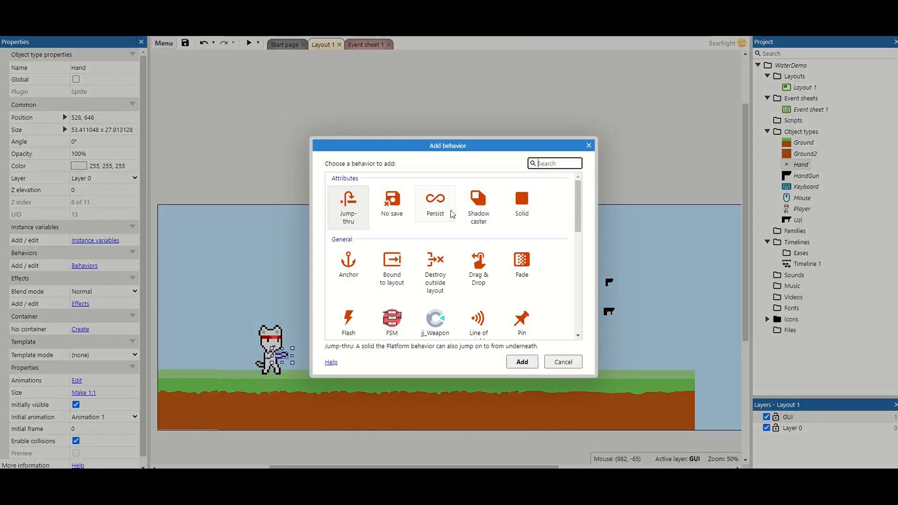
pyautogui.click(521, 330)
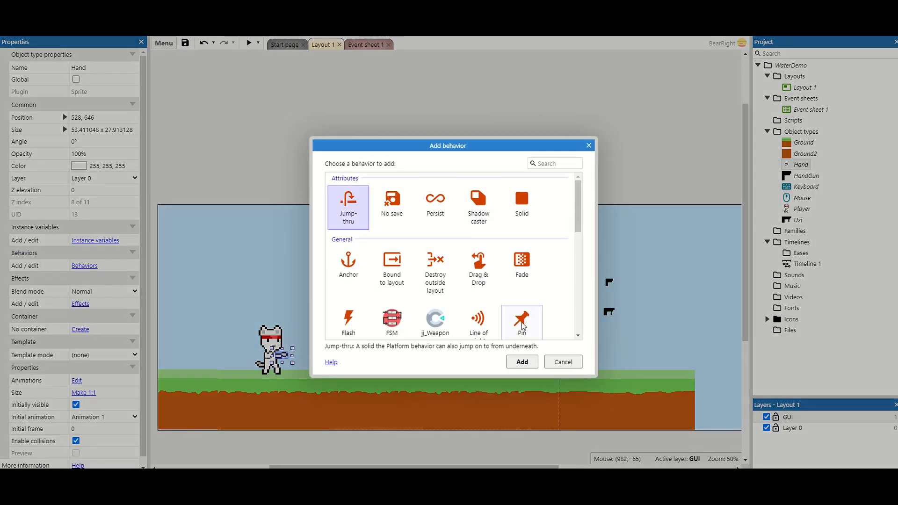
pyautogui.click(522, 362)
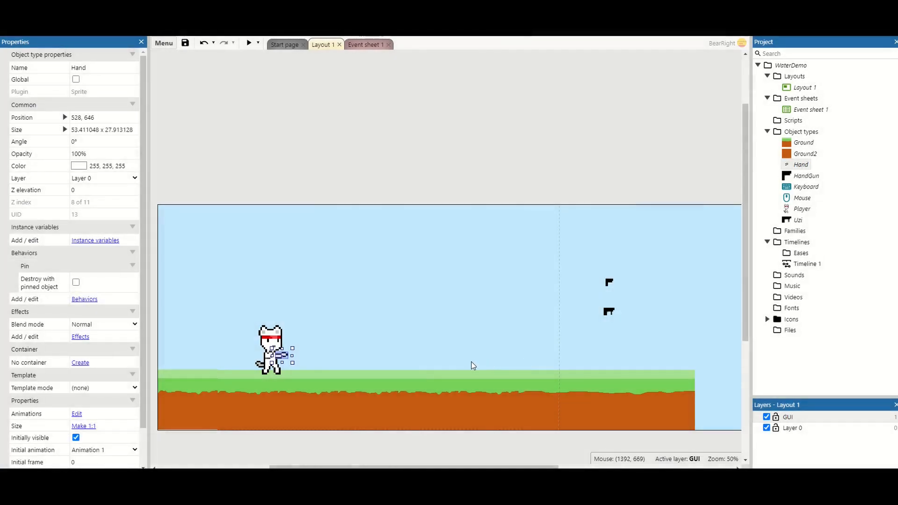
# Step: Add a new image point to the Player sprite at the shoulder, at 13, 19
pyautogui.click(276, 339)
pyautogui.rightClick(275, 336)
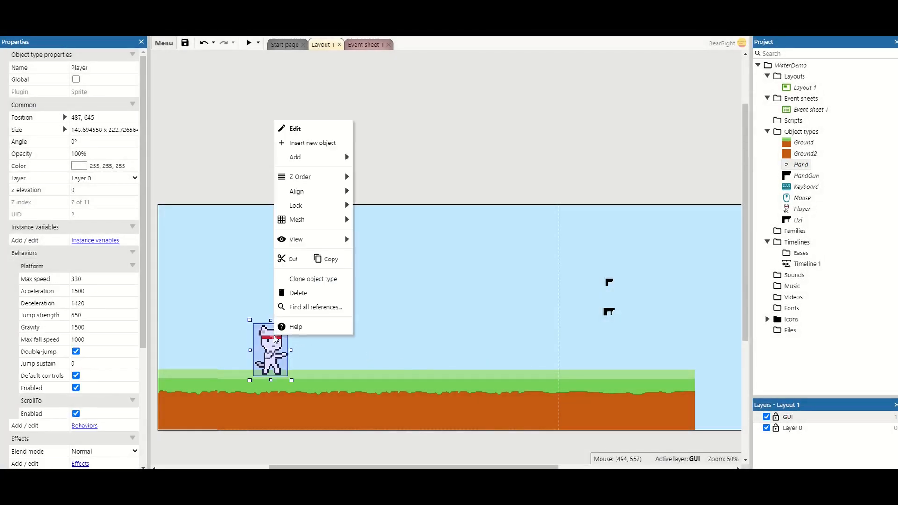
pyautogui.click(283, 129)
pyautogui.rightClick(206, 92)
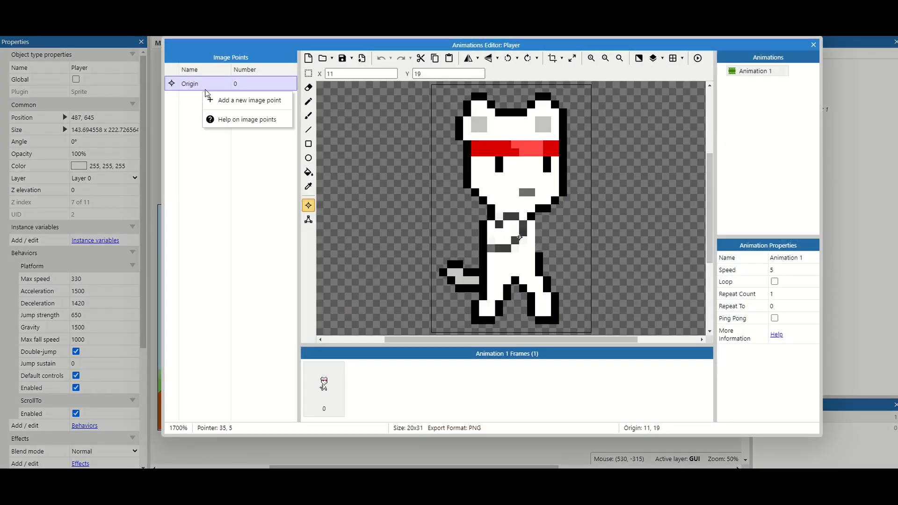
pyautogui.click(309, 208)
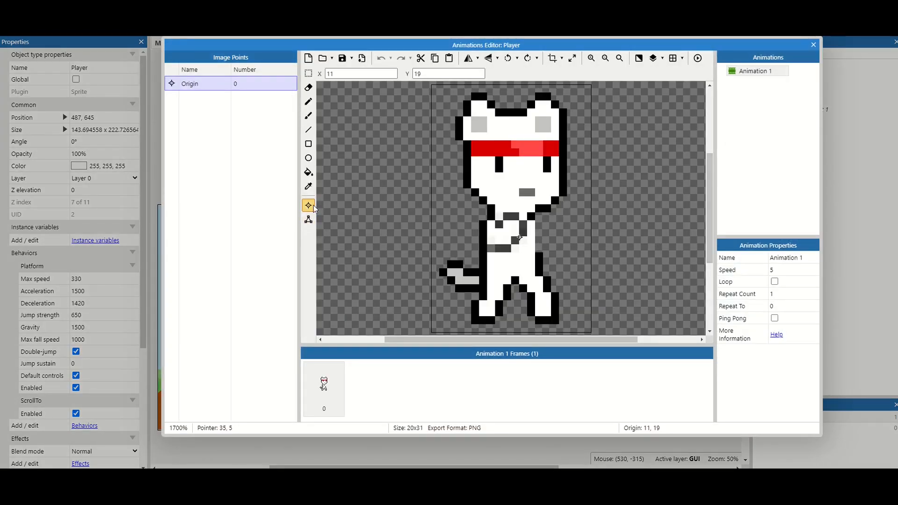
pyautogui.rightClick(209, 85)
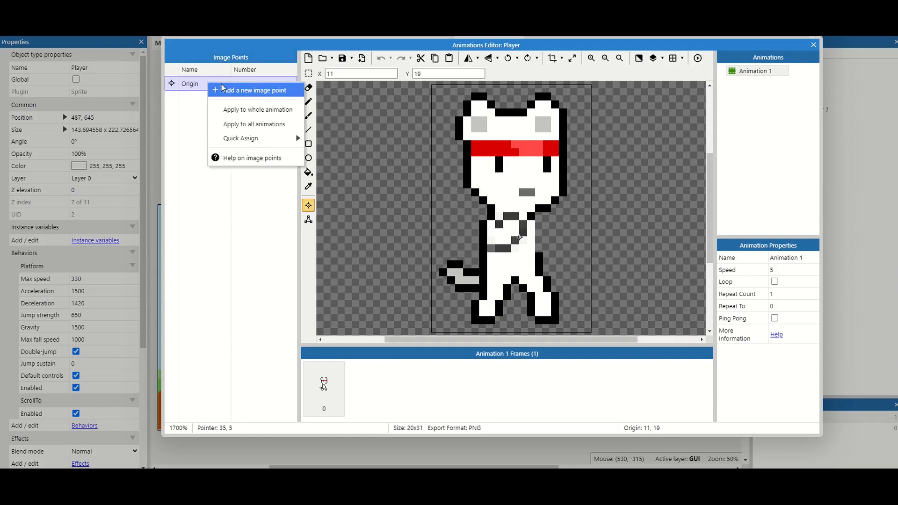
pyautogui.click(226, 91)
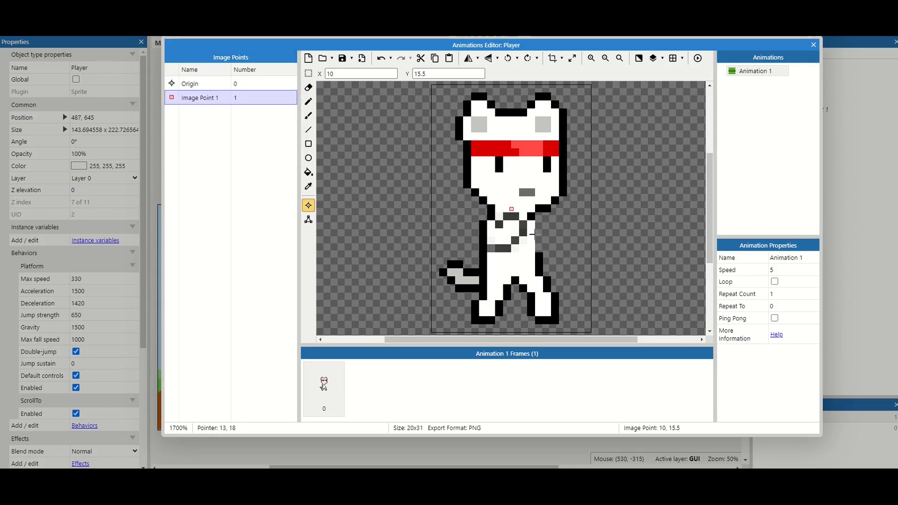
pyautogui.click(534, 236)
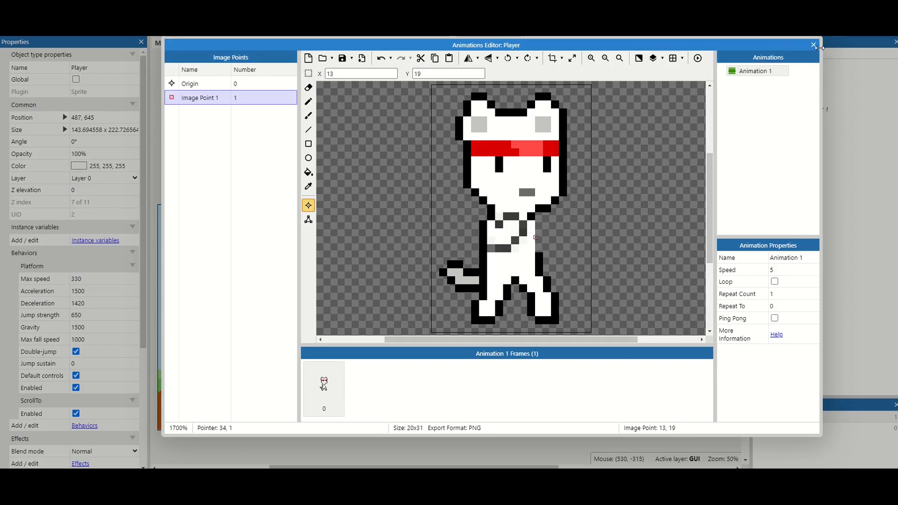
pyautogui.click(813, 45)
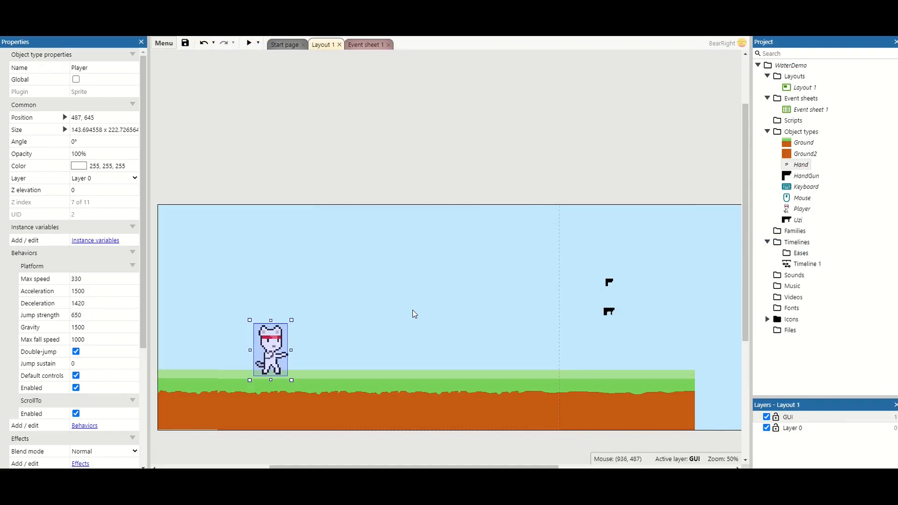
# Step: Set the Hand sprite's origin to 0, 3, on the edge where the arm meets the body
pyautogui.click(280, 358)
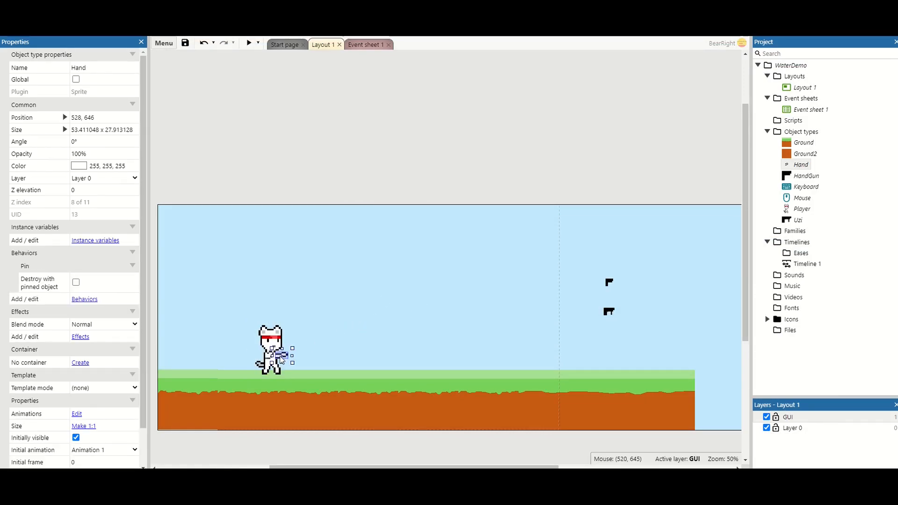
pyautogui.rightClick(280, 357)
pyautogui.click(308, 151)
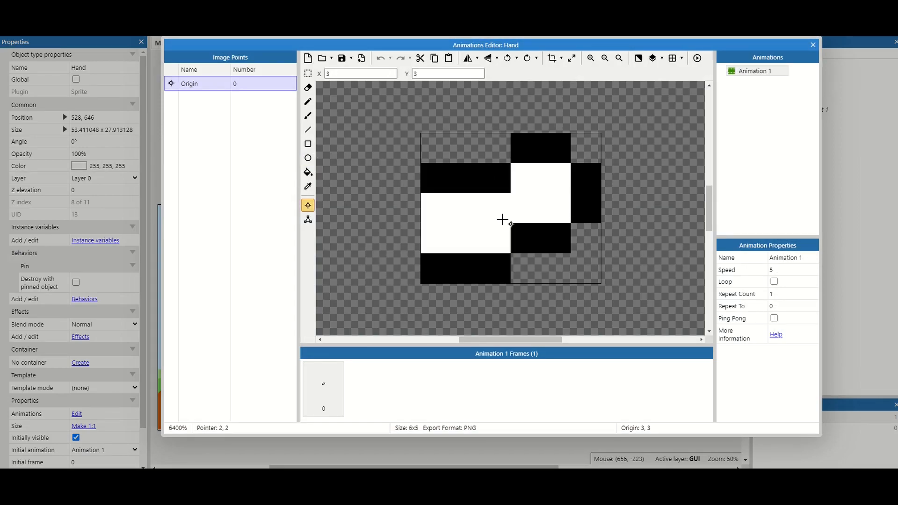
pyautogui.click(421, 224)
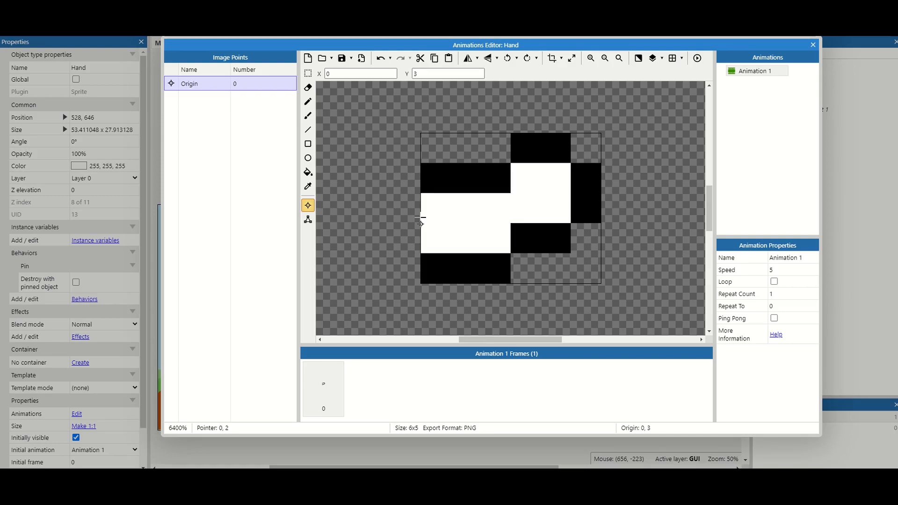
# Step: Add an image point at the tip of the Hand sprite at 6, 2, and close its Animations Editor
pyautogui.rightClick(202, 87)
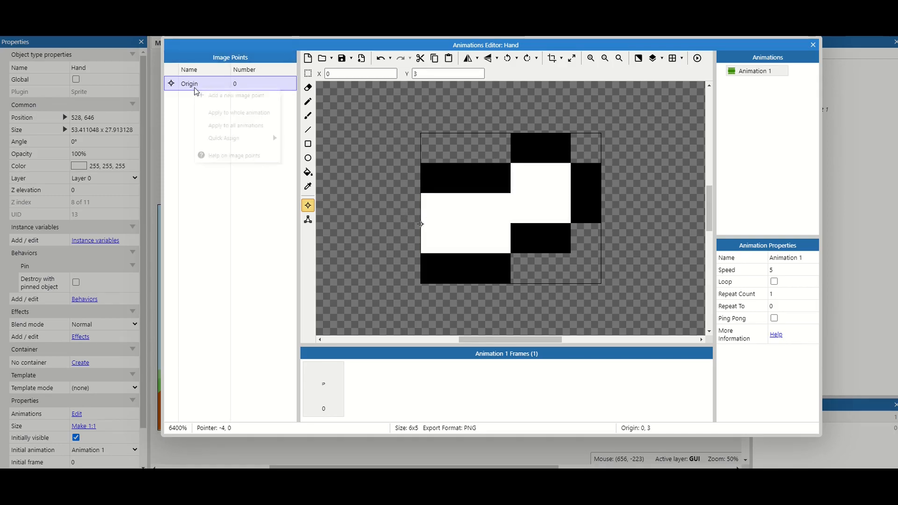
pyautogui.click(205, 95)
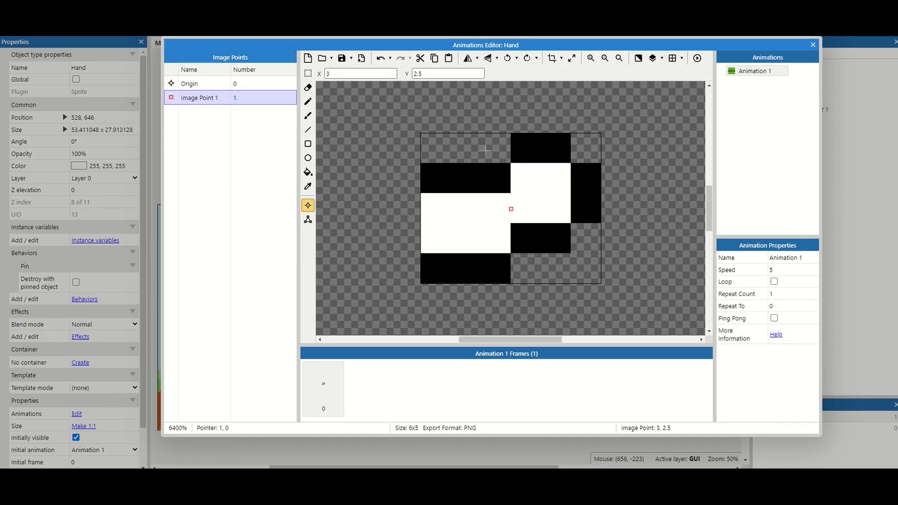
pyautogui.click(600, 188)
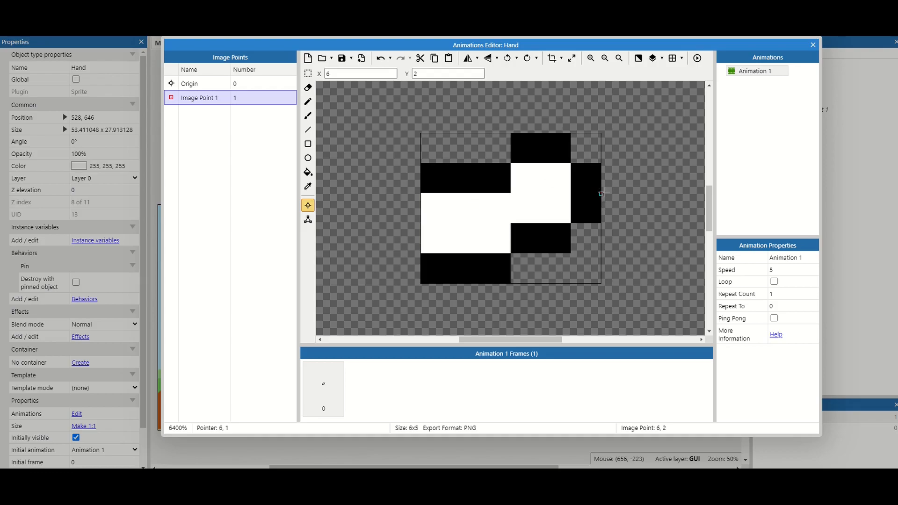
pyautogui.click(812, 44)
pyautogui.click(377, 181)
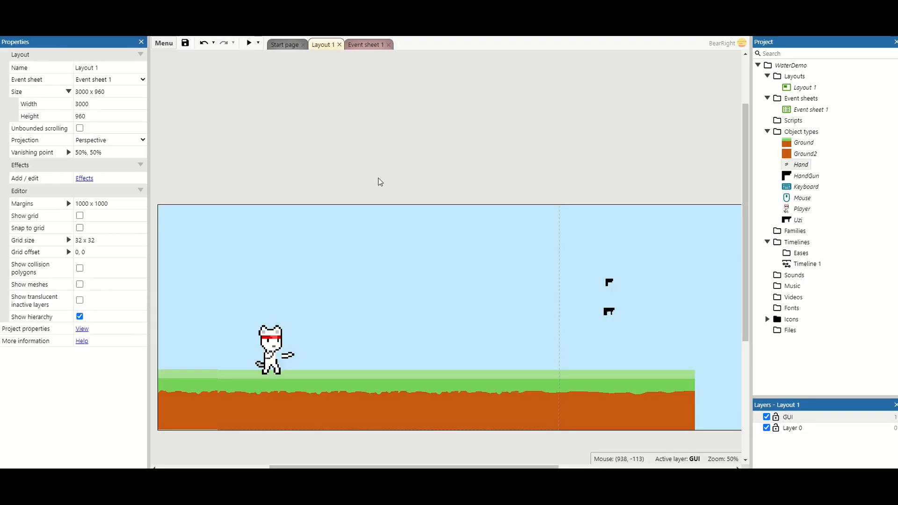
# Step: Add a System 'On start of layout' event to Event sheet 1
pyautogui.click(368, 45)
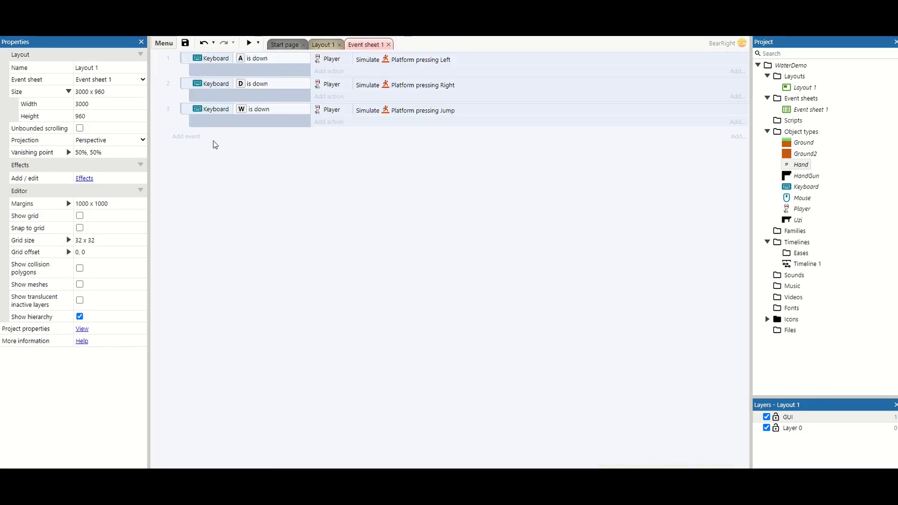
pyautogui.click(190, 137)
pyautogui.doubleClick(476, 260)
pyautogui.scroll(-10, 520, 264)
pyautogui.doubleClick(503, 378)
# Step: Add an action to the start-of-layout event that pins the Hand to the Player at image point 1, with angle pinning enabled
pyautogui.click(342, 135)
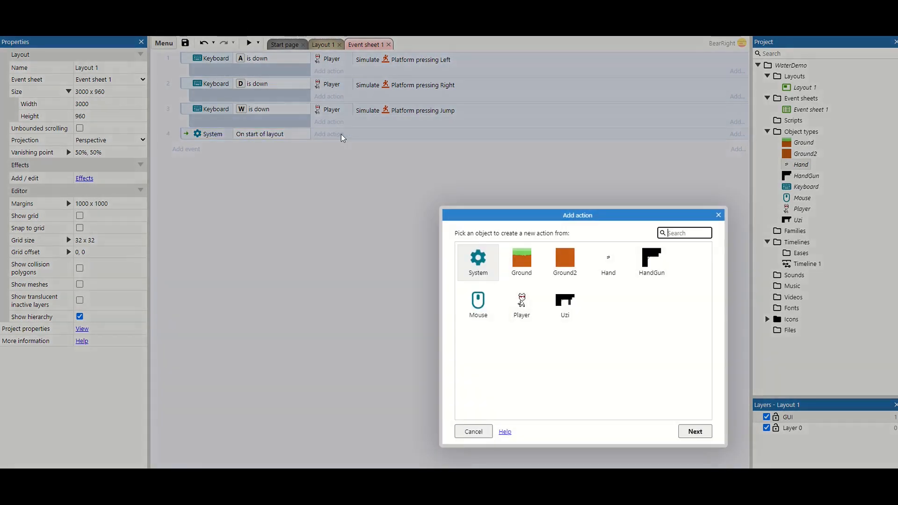
pyautogui.doubleClick(606, 264)
pyautogui.scroll(-10, 596, 292)
pyautogui.scroll(-3, 596, 296)
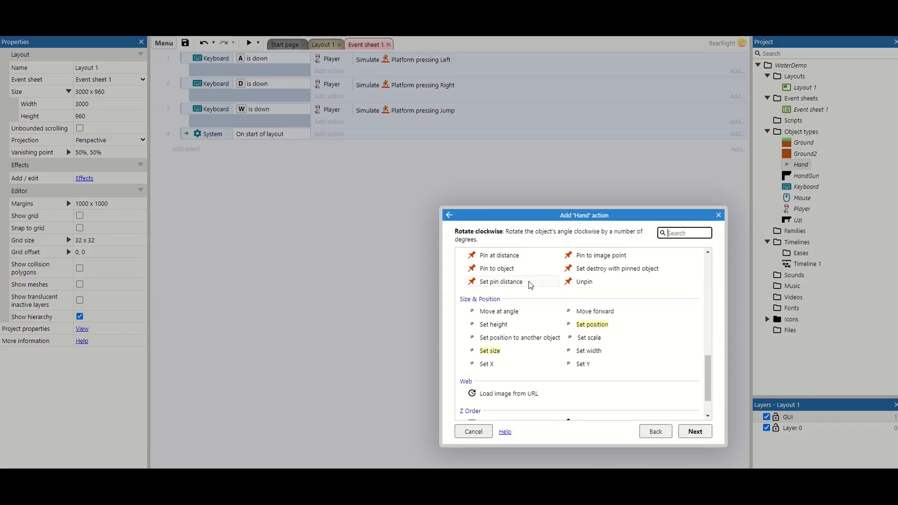
pyautogui.doubleClick(597, 257)
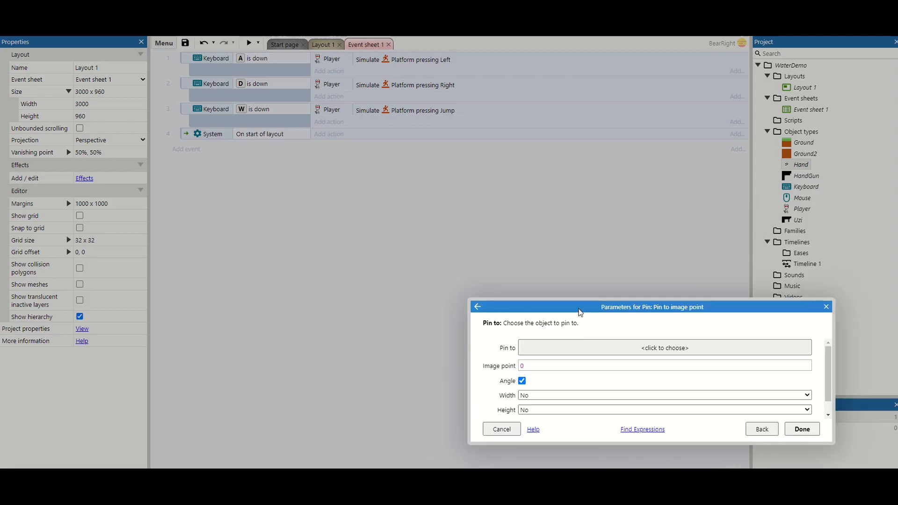
pyautogui.click(583, 347)
pyautogui.doubleClick(493, 373)
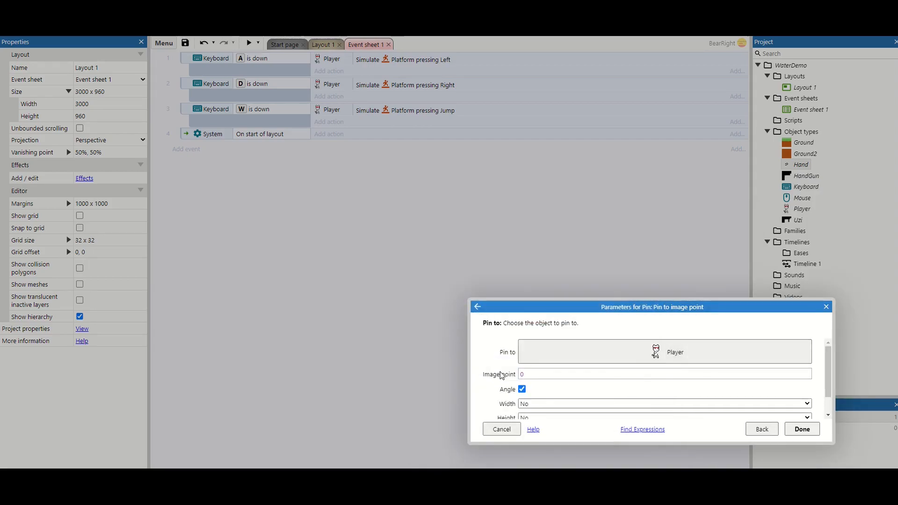
pyautogui.click(533, 377)
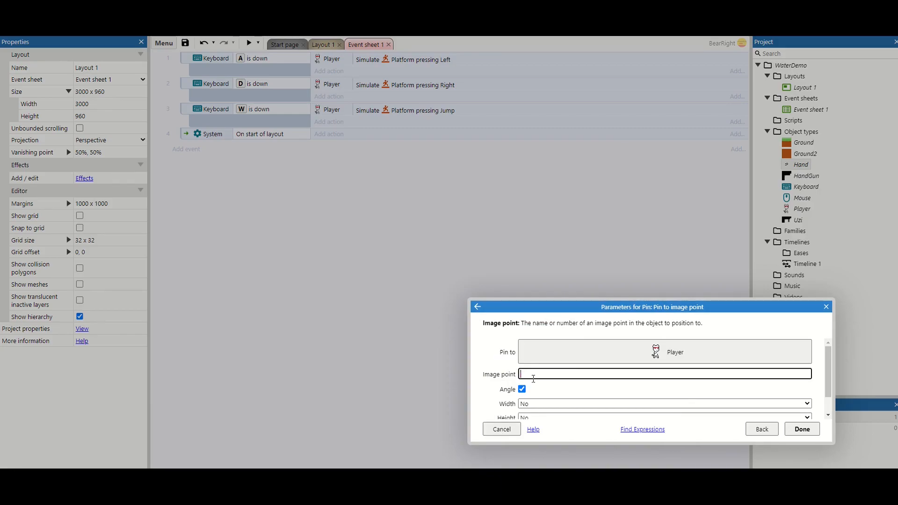
pyautogui.write('q')
pyautogui.press('BackSpace')
pyautogui.click(798, 428)
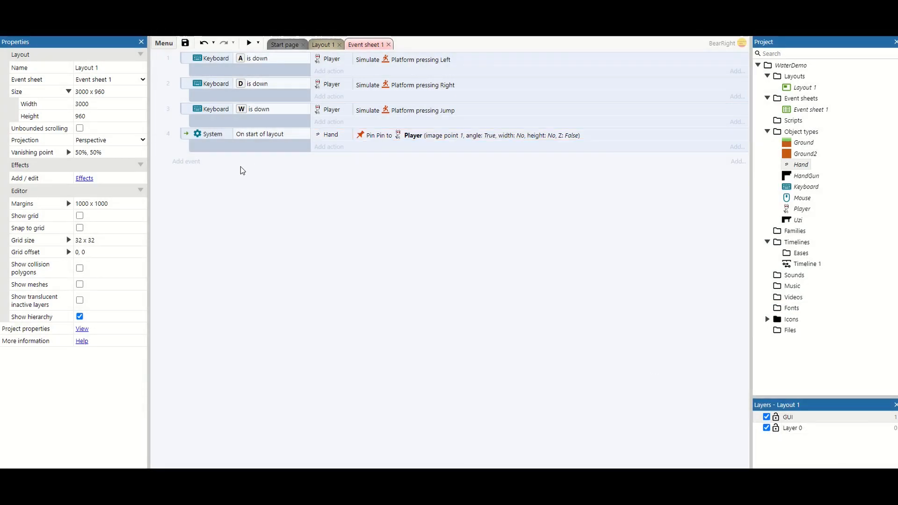
# Step: Preview the layout, move the player right and left to test the pinned hand, and close the preview
pyautogui.press('F5')
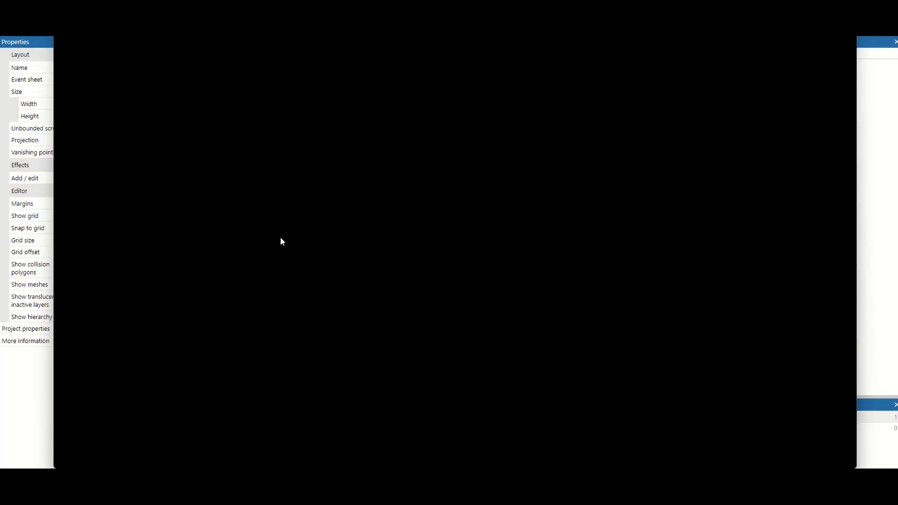
pyautogui.press('Right')
pyautogui.press('Left')
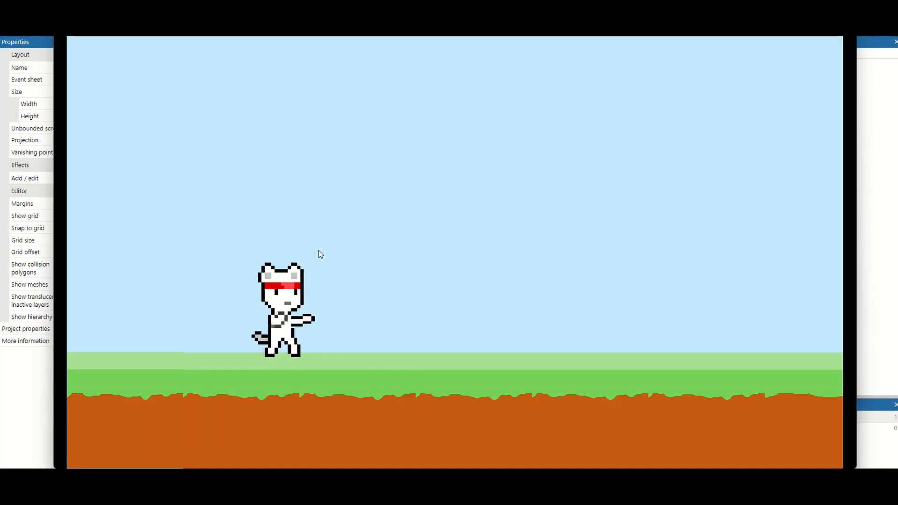
pyautogui.hotkey('alt', 'F4')
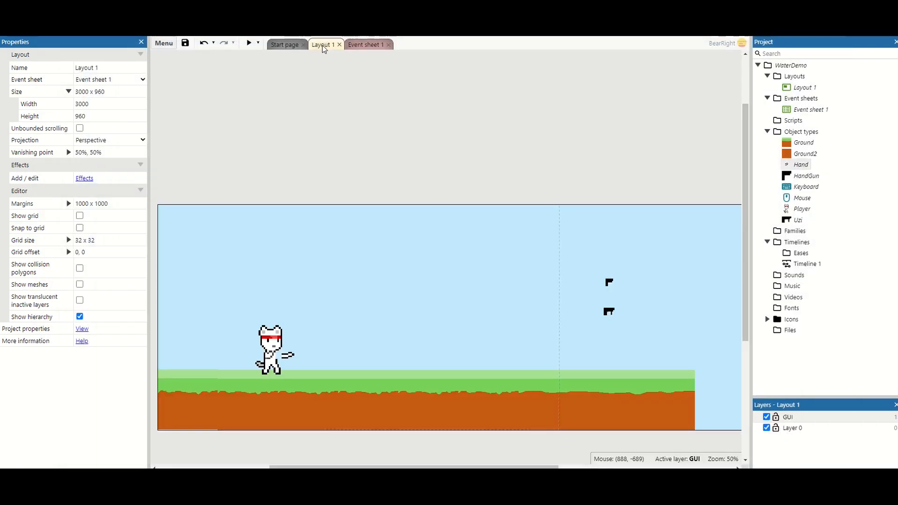
# Step: Add a System 'Every tick' event below the start-of-layout event in Event sheet 1
pyautogui.click(805, 200)
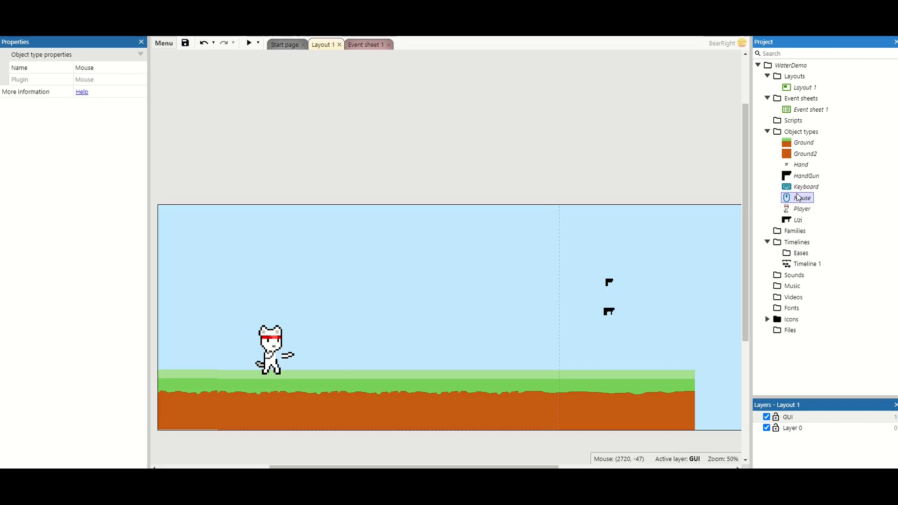
pyautogui.click(362, 43)
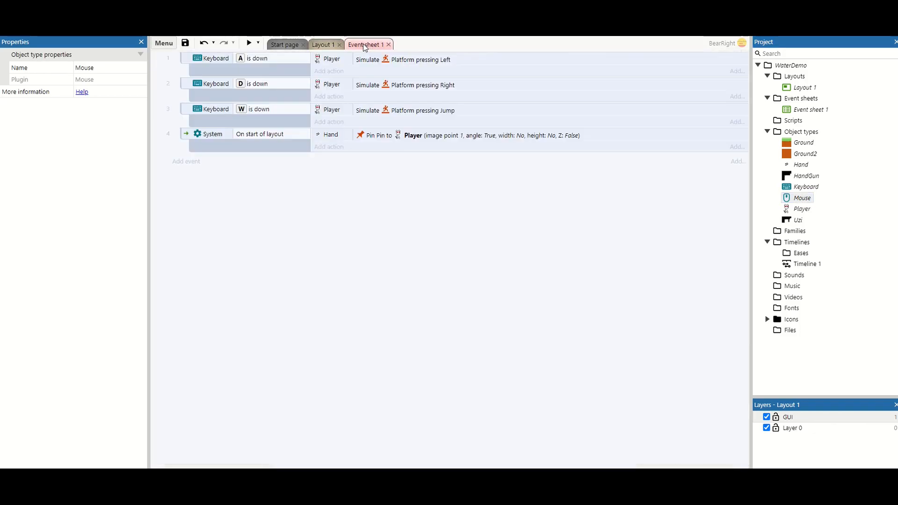
pyautogui.click(189, 162)
pyautogui.doubleClick(471, 248)
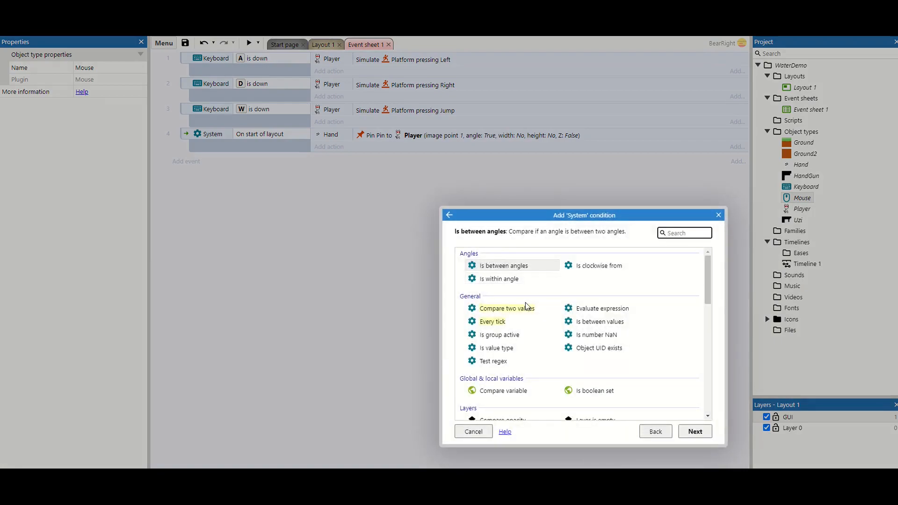
pyautogui.click(495, 323)
pyautogui.doubleClick(495, 323)
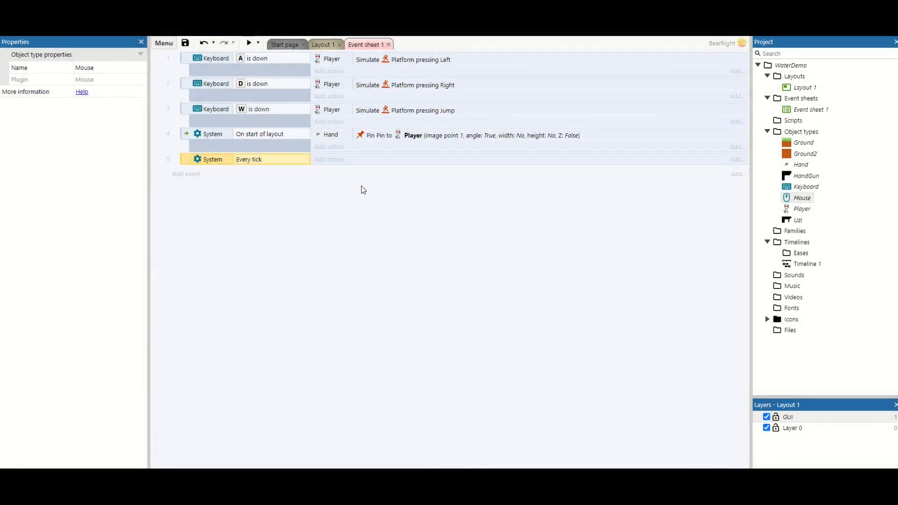
# Step: Make the Hand set its angle toward position Mouse.X, Mouse.Y every tick, and preview the aiming
pyautogui.click(332, 162)
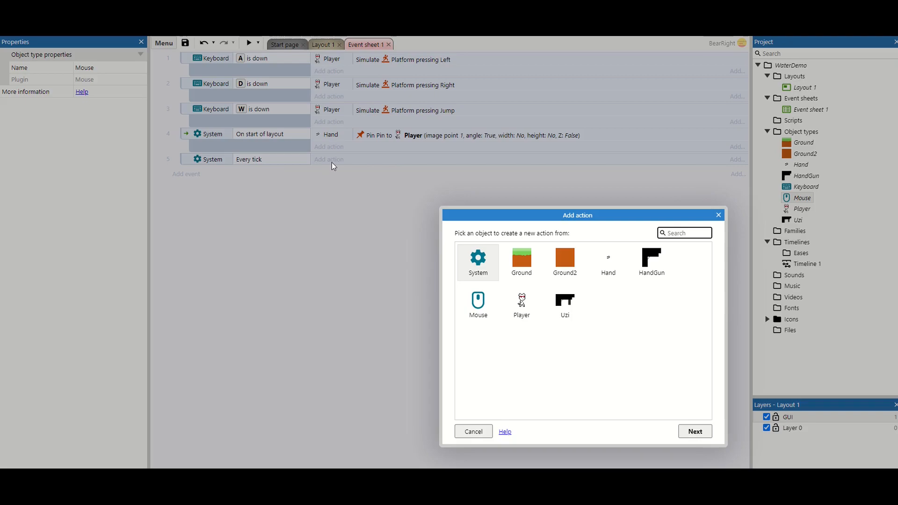
pyautogui.doubleClick(613, 261)
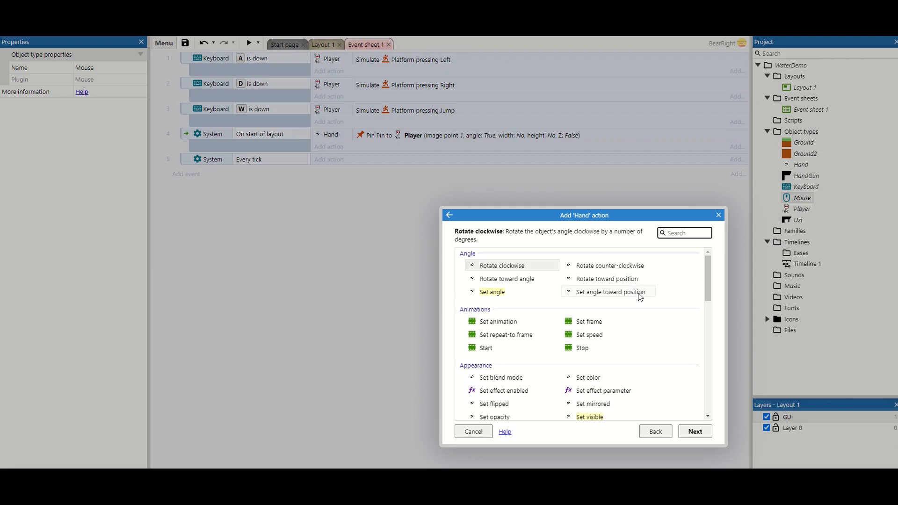
pyautogui.doubleClick(639, 297)
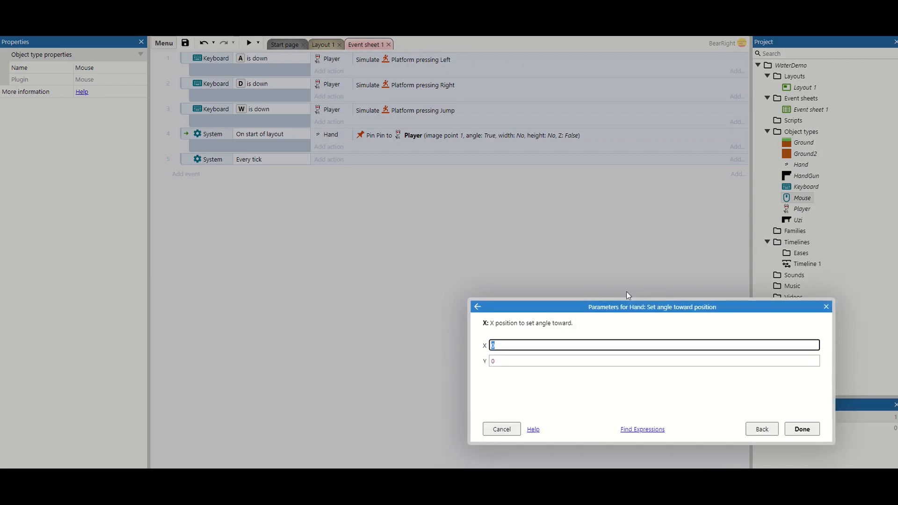
pyautogui.write('mouse.X')
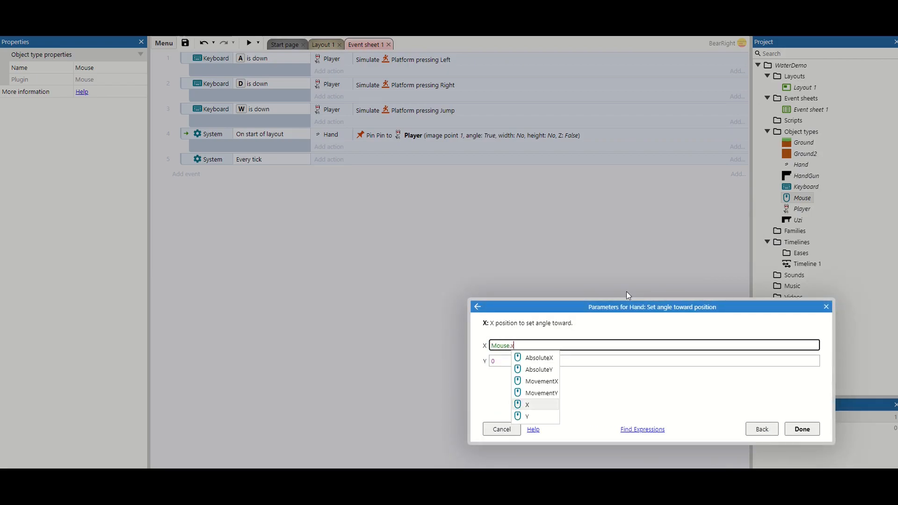
pyautogui.press('Tab')
pyautogui.write('Mouse.Y')
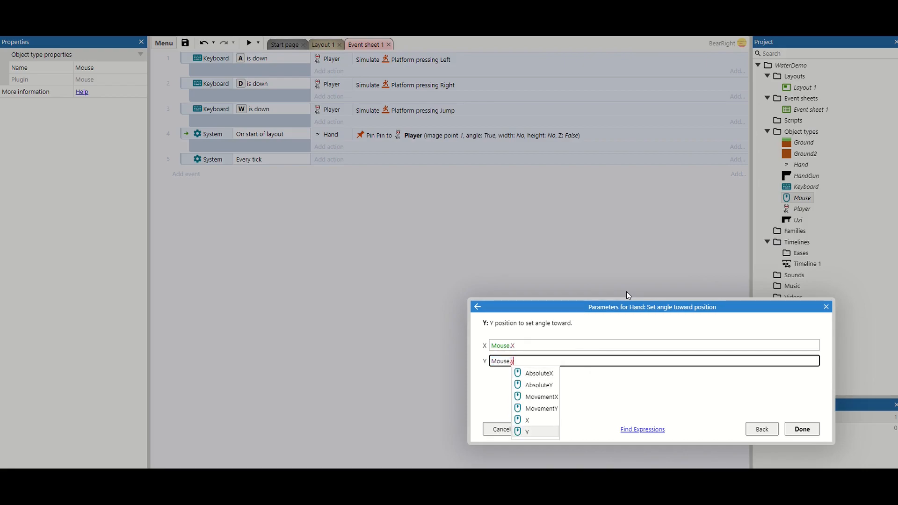
pyautogui.press('Return')
pyautogui.press('F5')
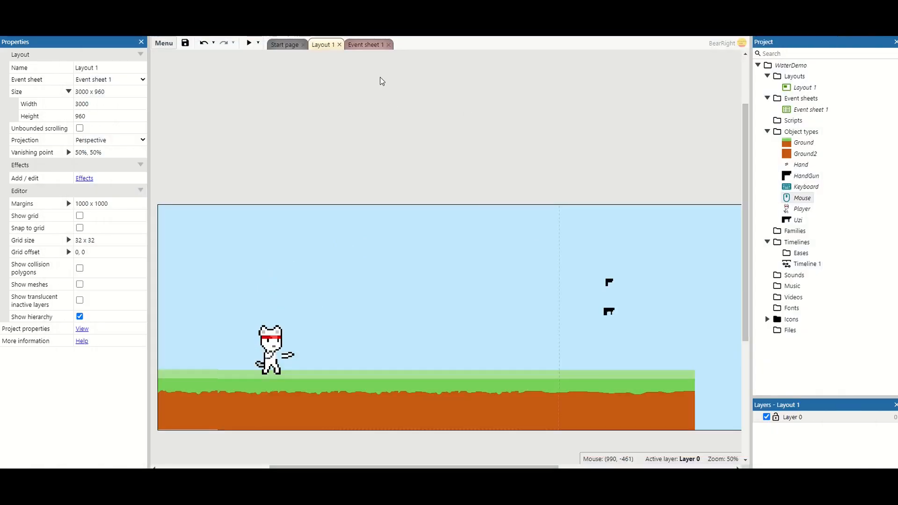
# Step: Add a System 'Compare two values' event to Event sheet 1 that checks whether Mouse.X is less than or equal to Player.X
pyautogui.click(366, 45)
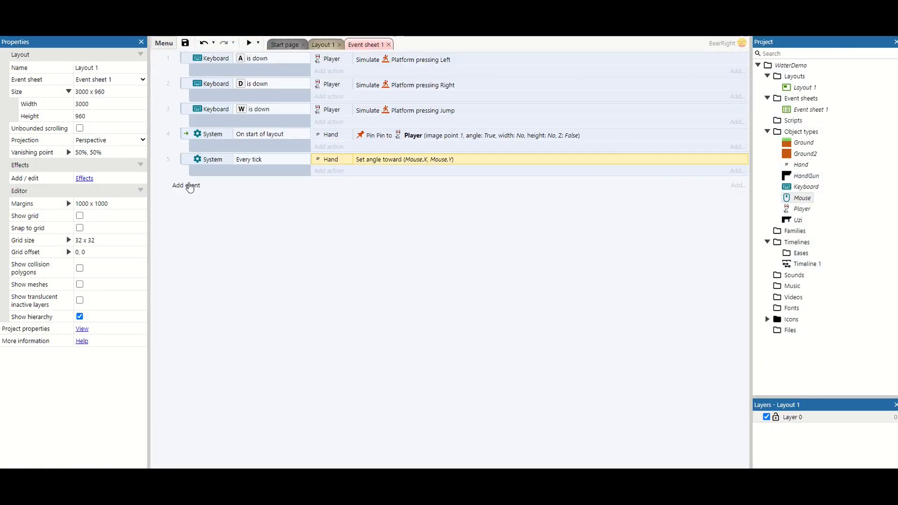
pyautogui.click(187, 185)
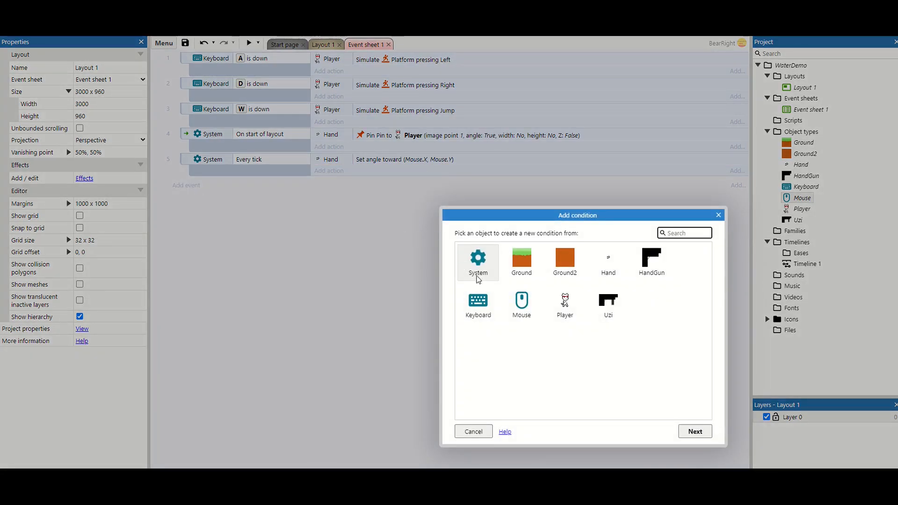
pyautogui.doubleClick(477, 266)
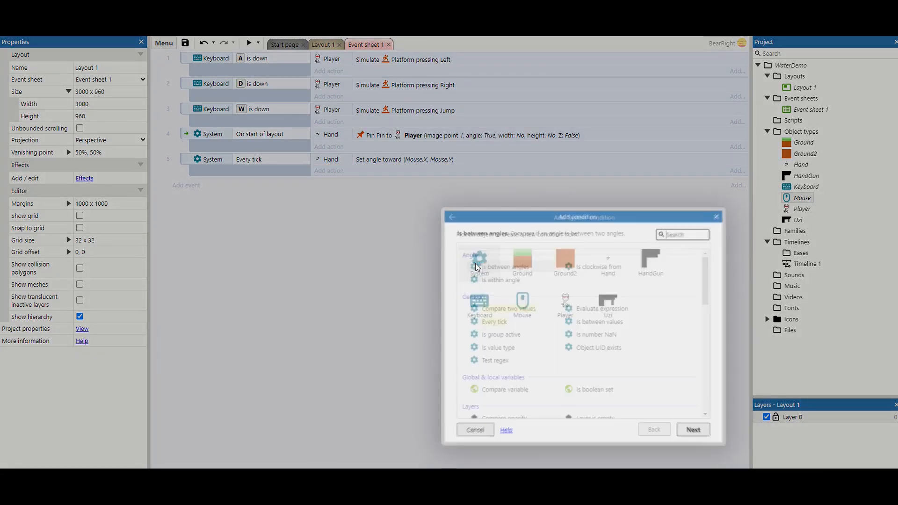
pyautogui.doubleClick(516, 310)
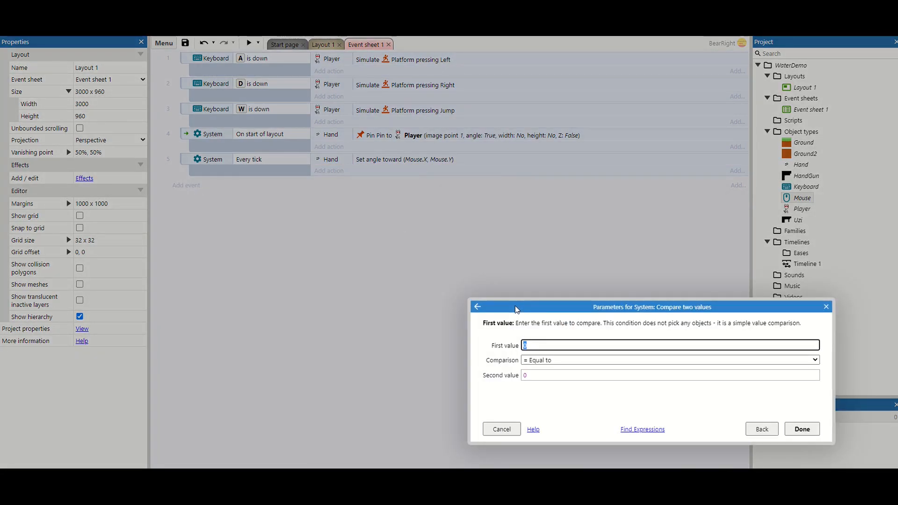
pyautogui.write('mouse.x')
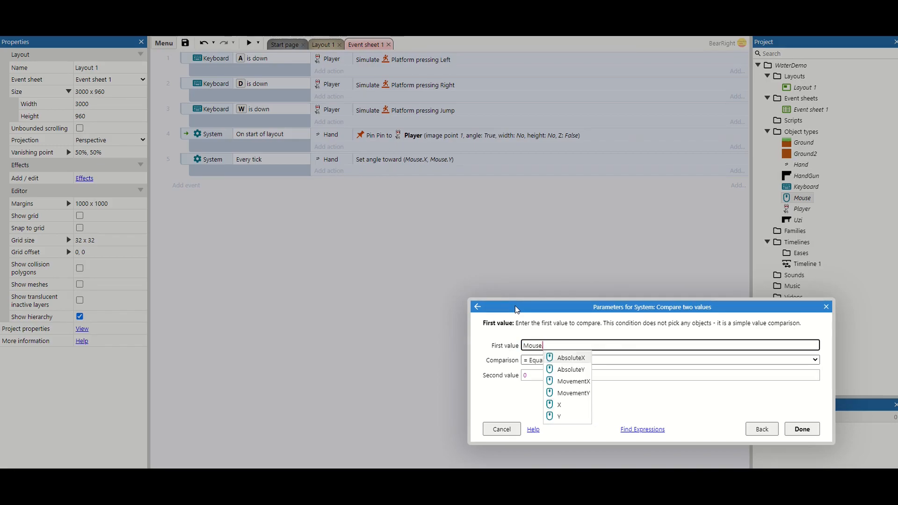
pyautogui.click(534, 360)
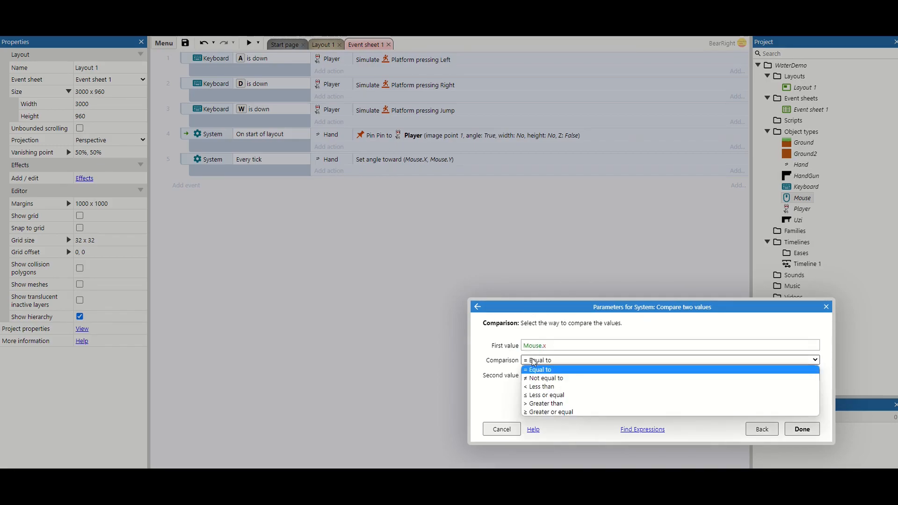
pyautogui.click(545, 395)
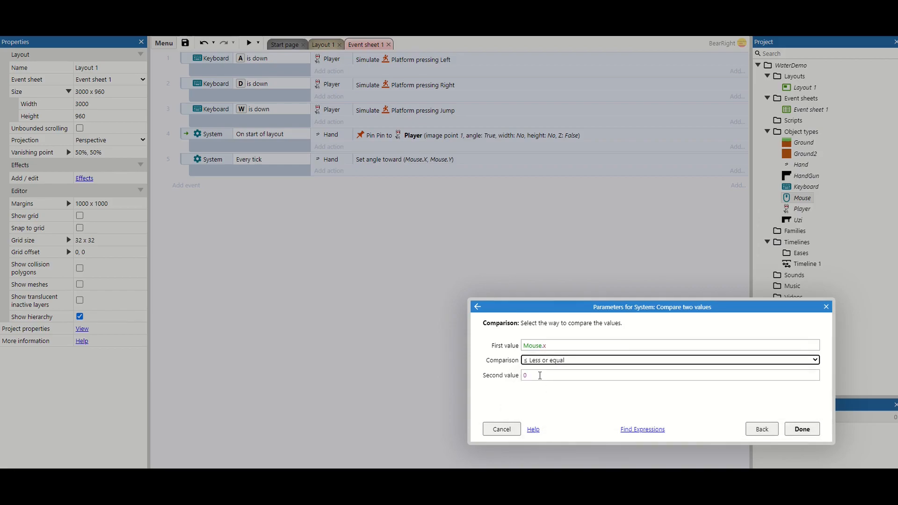
pyautogui.write('player.x')
pyautogui.press('Return')
pyautogui.press('Return')
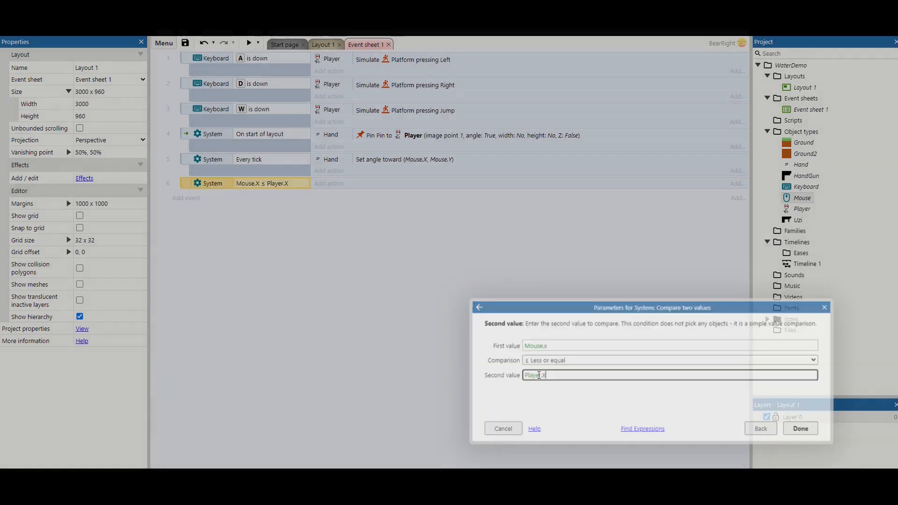
# Step: Add a Player 'Set mirrored' action with state Mirrored to the Mouse.X ≤ Player.X event
pyautogui.click(337, 184)
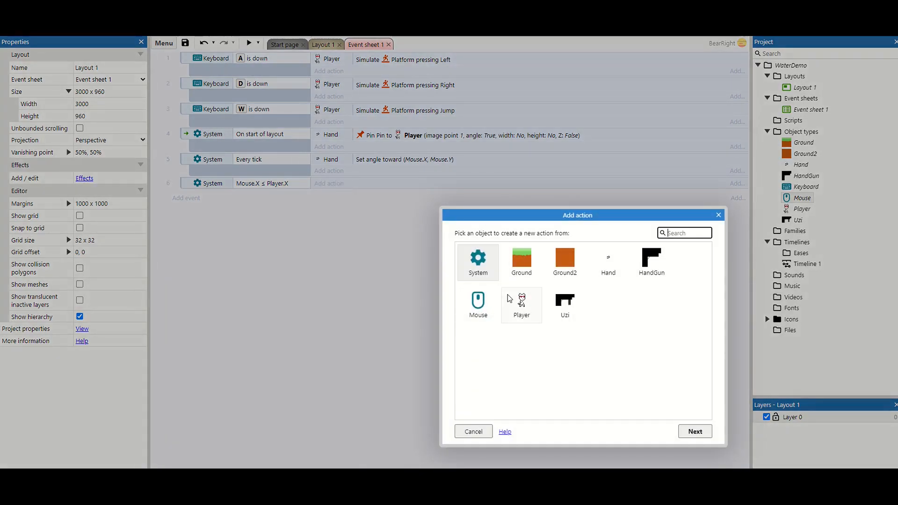
pyautogui.click(510, 299)
pyautogui.doubleClick(511, 300)
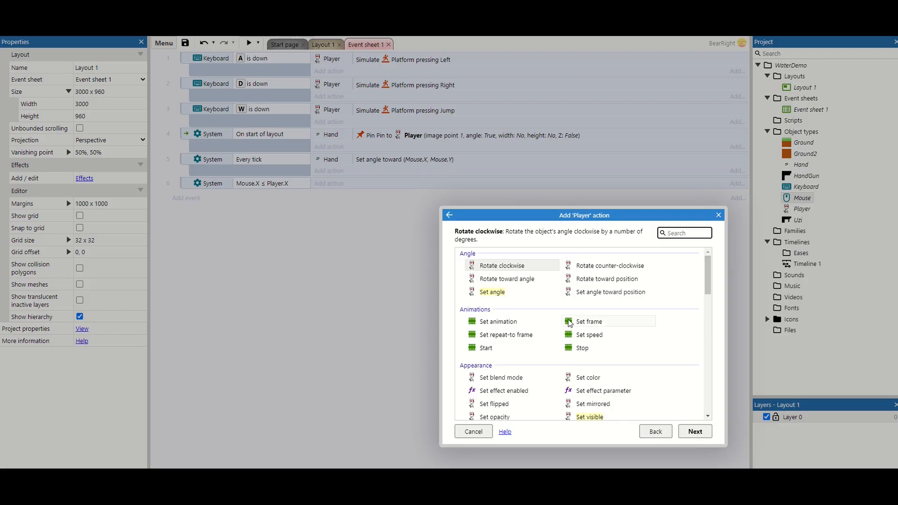
pyautogui.scroll(-3, 595, 318)
pyautogui.doubleClick(597, 310)
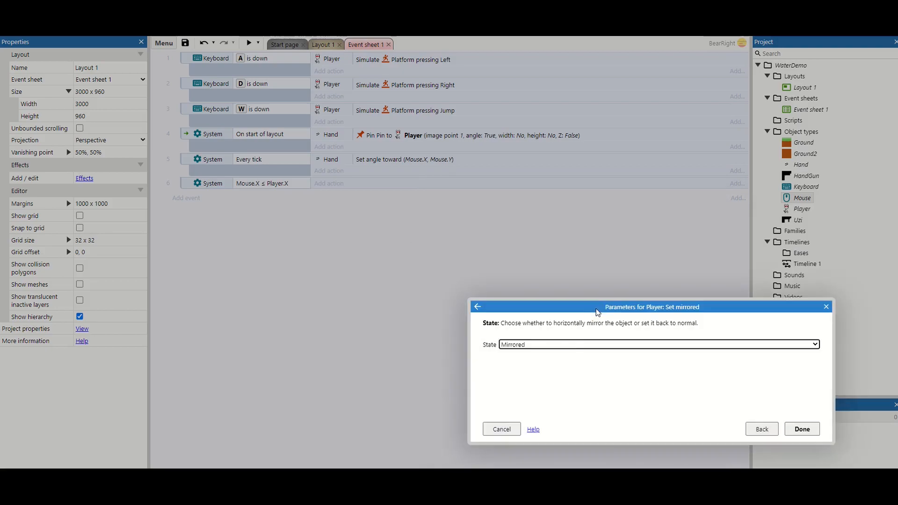
pyautogui.click(801, 429)
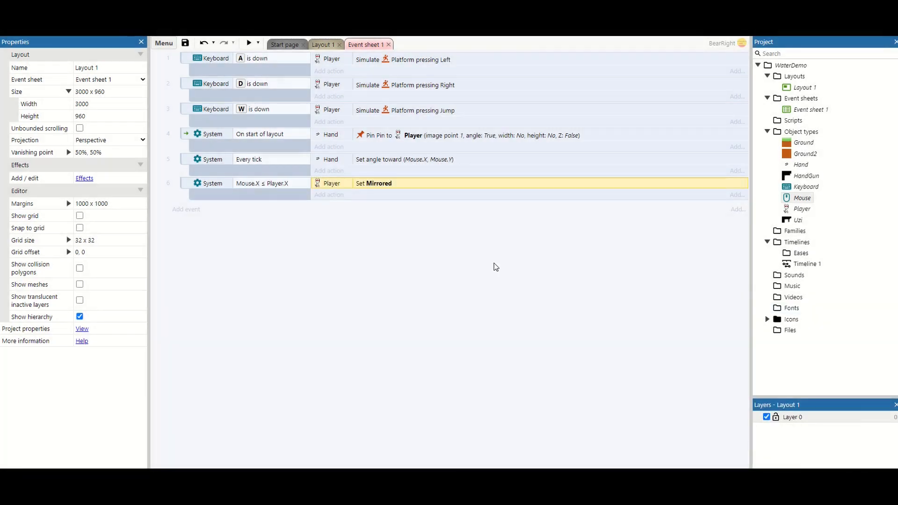
# Step: Add a Hand 'Set flipped' action with state Flipped to the Mouse.X ≤ Player.X event
pyautogui.click(343, 195)
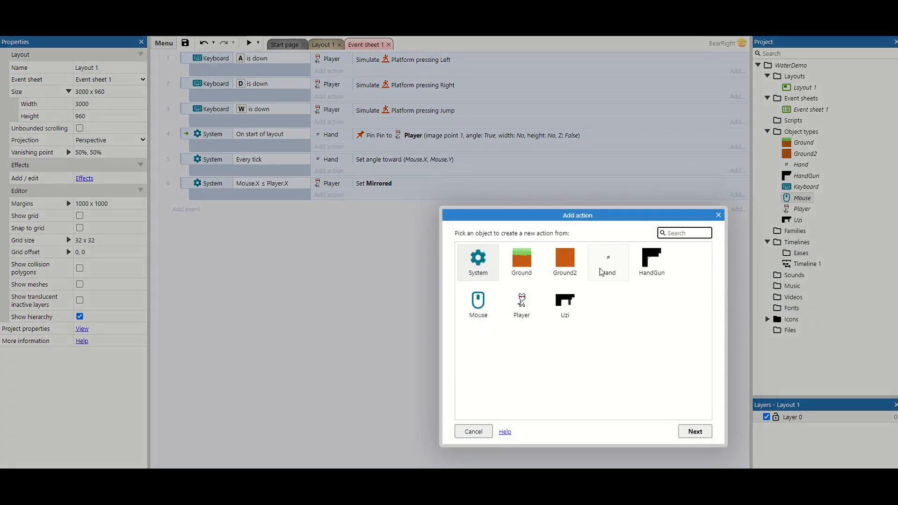
pyautogui.doubleClick(602, 266)
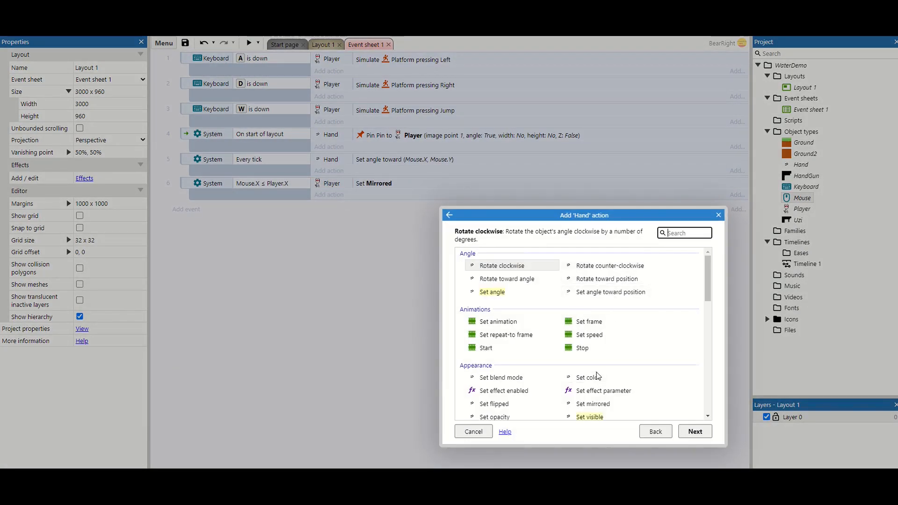
pyautogui.scroll(-2, 596, 374)
pyautogui.doubleClick(506, 355)
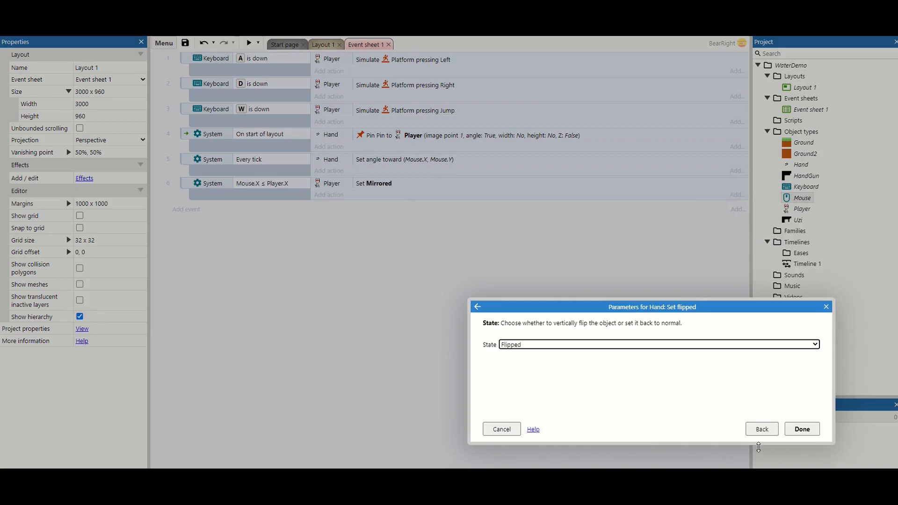
pyautogui.click(798, 435)
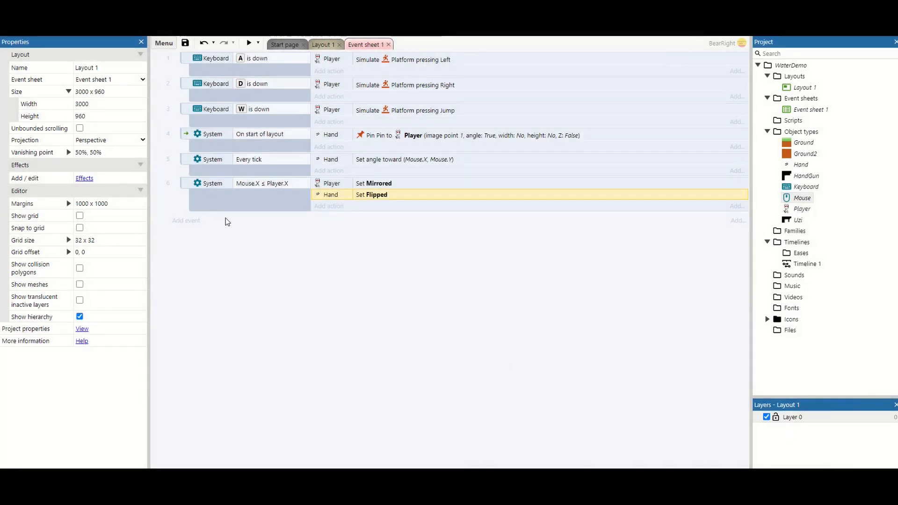
# Step: Add an Else event directly after the Mouse.X ≤ Player.X event
pyautogui.rightClick(185, 187)
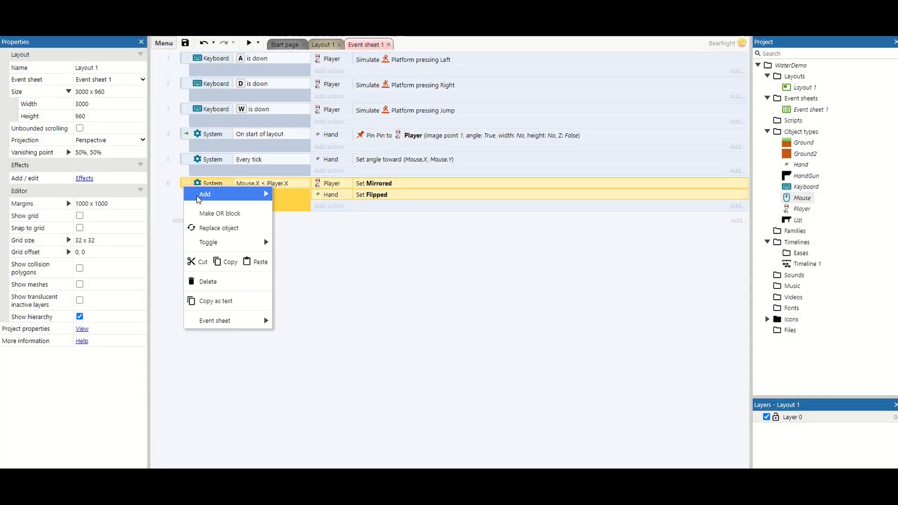
pyautogui.moveTo(199, 198)
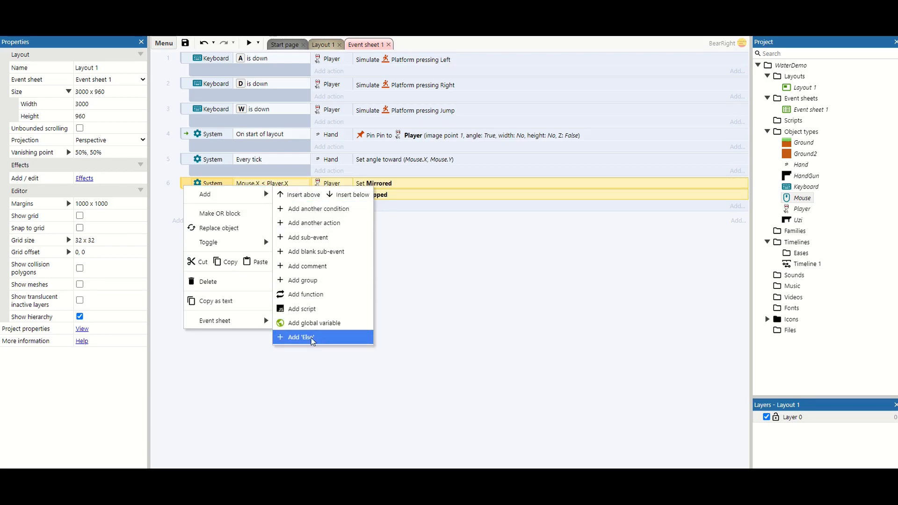
pyautogui.rightClick(181, 182)
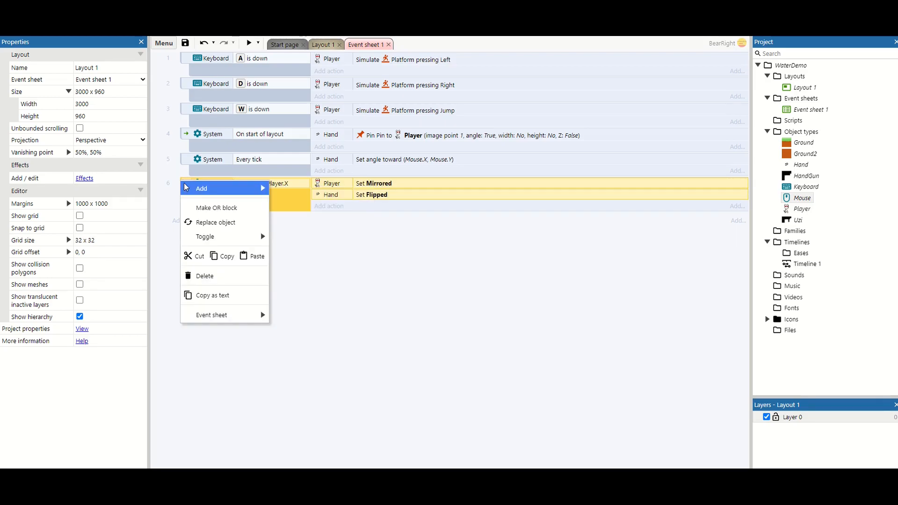
pyautogui.click(297, 331)
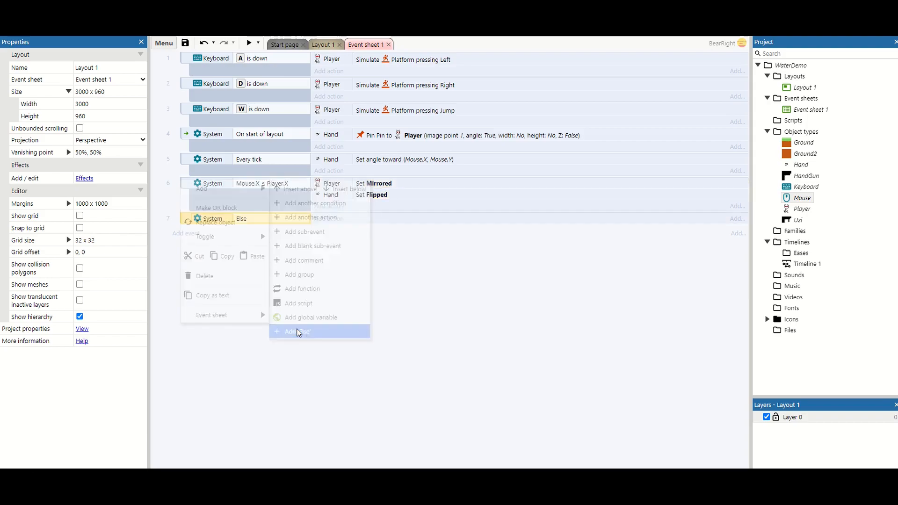
# Step: Copy the Player 'Set mirrored' and Hand 'Set flipped' actions from the Mouse.X ≤ Player.X event into the Else event
pyautogui.click(375, 186)
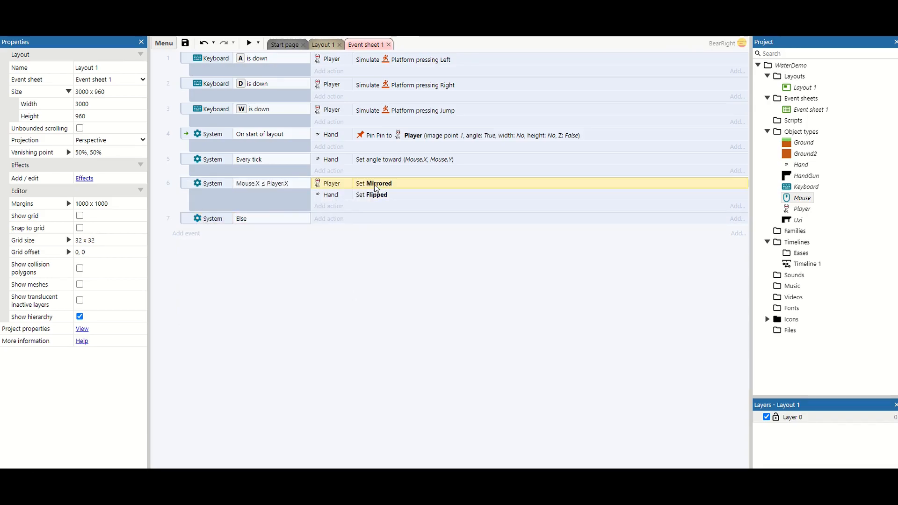
pyautogui.keyDown('ctrl'); pyautogui.click(378, 195); pyautogui.keyUp('ctrl')
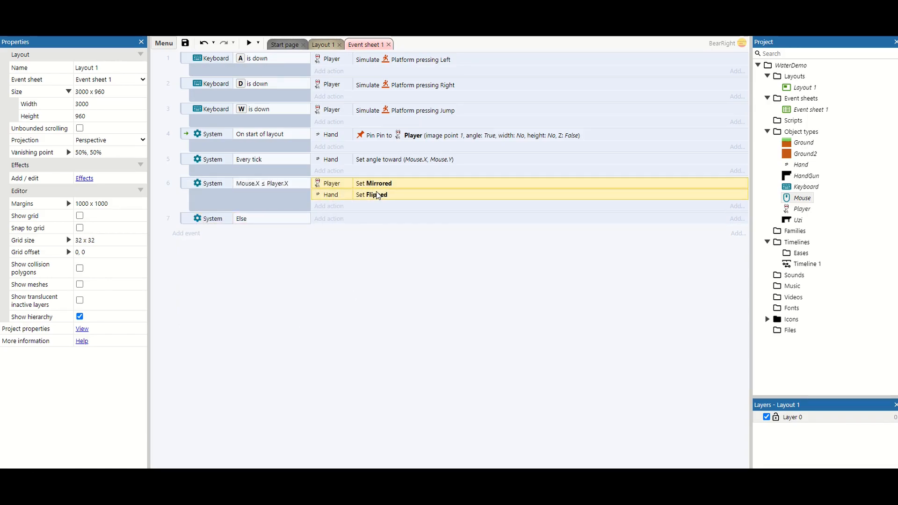
pyautogui.click(301, 220)
pyautogui.hotkey('ctrl', 'v')
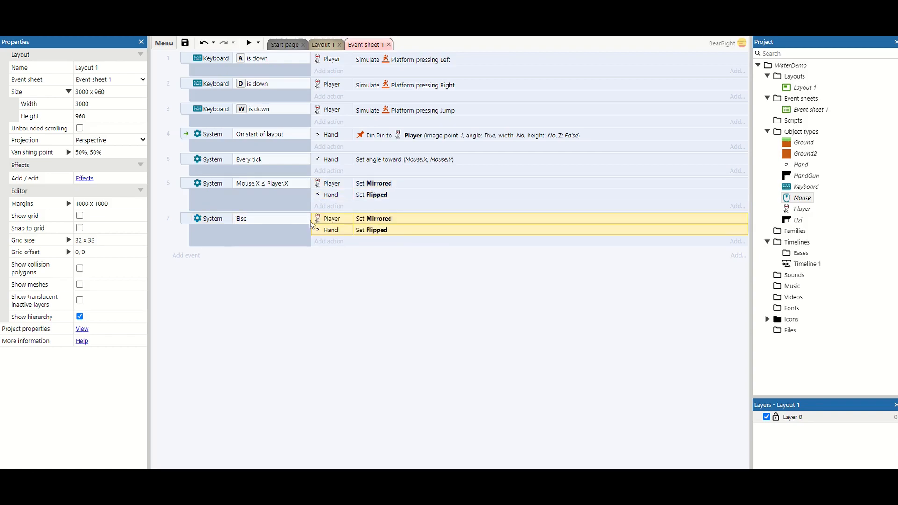
# Step: In the Else event, set the Player action's state to Not mirrored and the Hand action's state to Not flipped
pyautogui.doubleClick(368, 219)
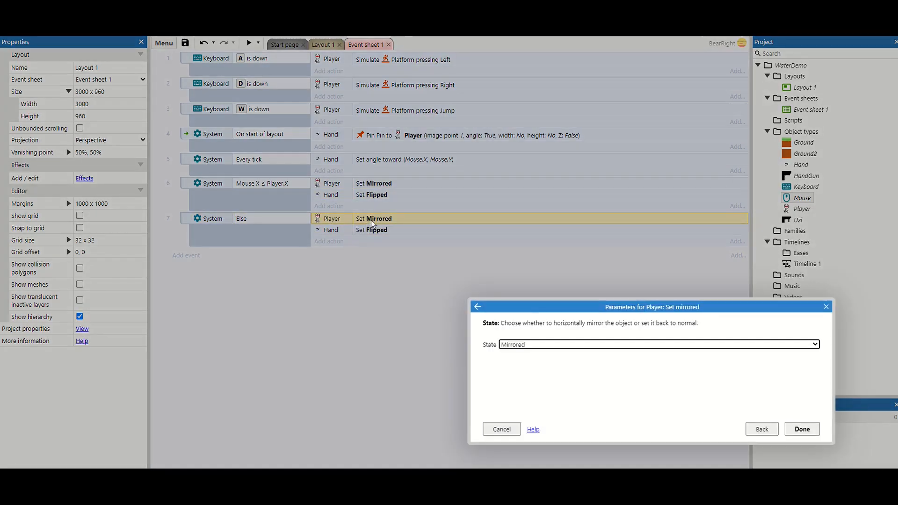
pyautogui.click(528, 345)
pyautogui.click(532, 362)
pyautogui.click(811, 432)
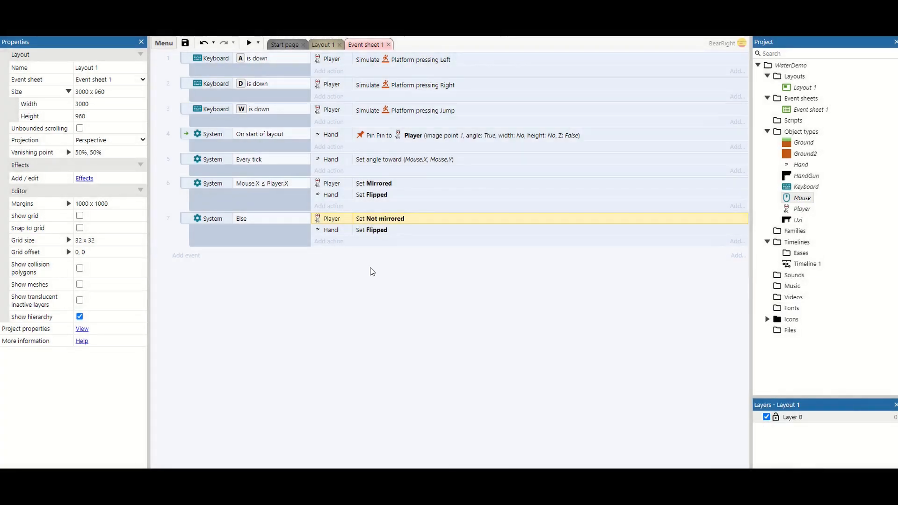
pyautogui.doubleClick(376, 229)
pyautogui.click(527, 346)
pyautogui.click(531, 363)
pyautogui.click(796, 430)
# Step: Preview the layout and test the player's and hand's flipping by moving the character and aiming to both sides
pyautogui.click(249, 44)
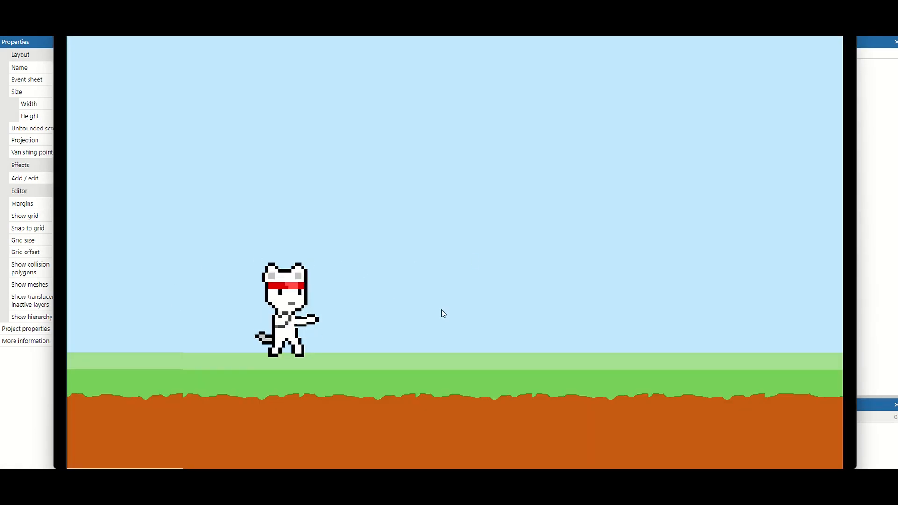
pyautogui.press('Right')
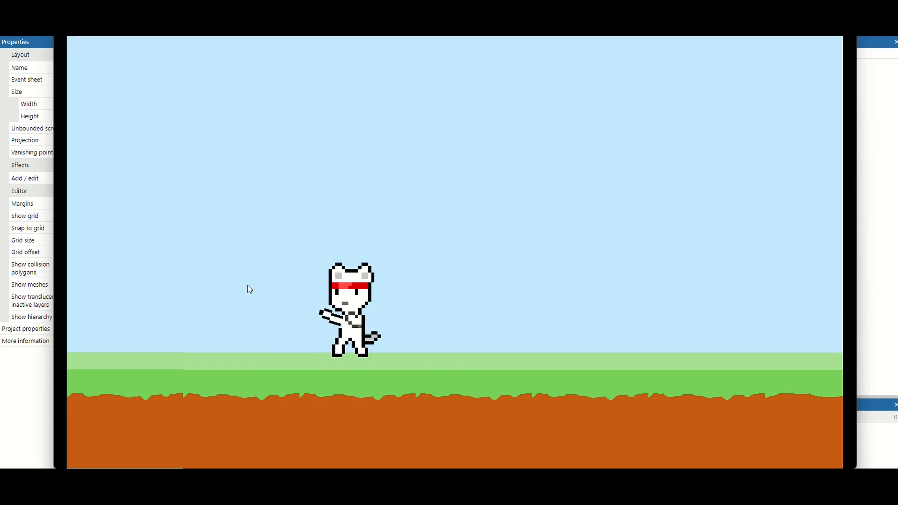
pyautogui.press('Up')
pyautogui.press('Left')
pyautogui.press('Left')
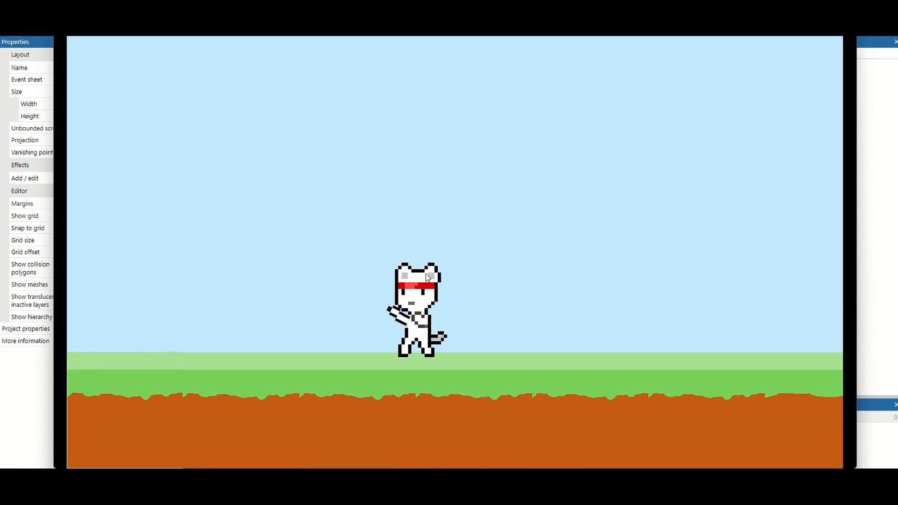
pyautogui.press('Right')
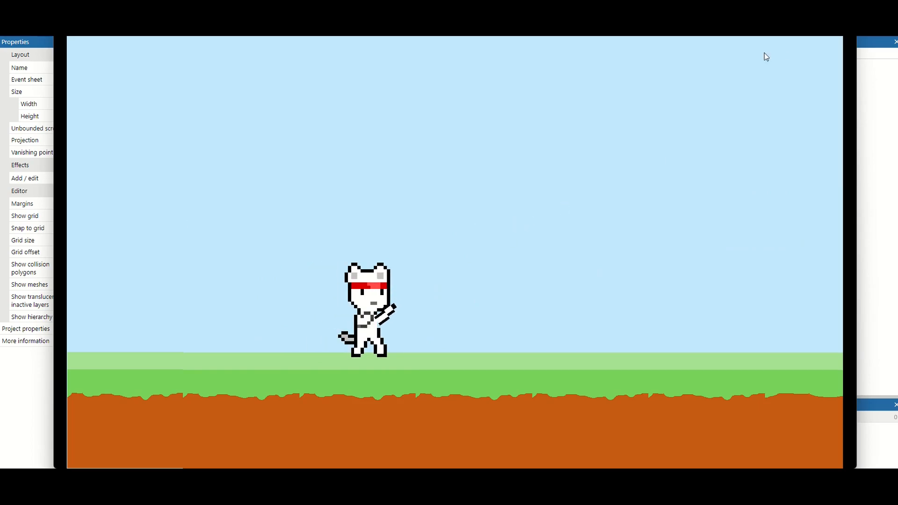
pyautogui.press('Left')
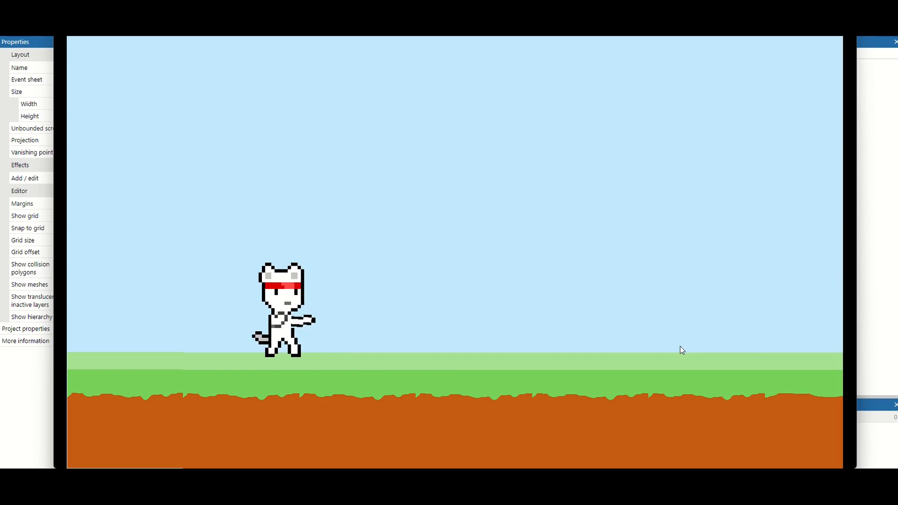
pyautogui.press('Right')
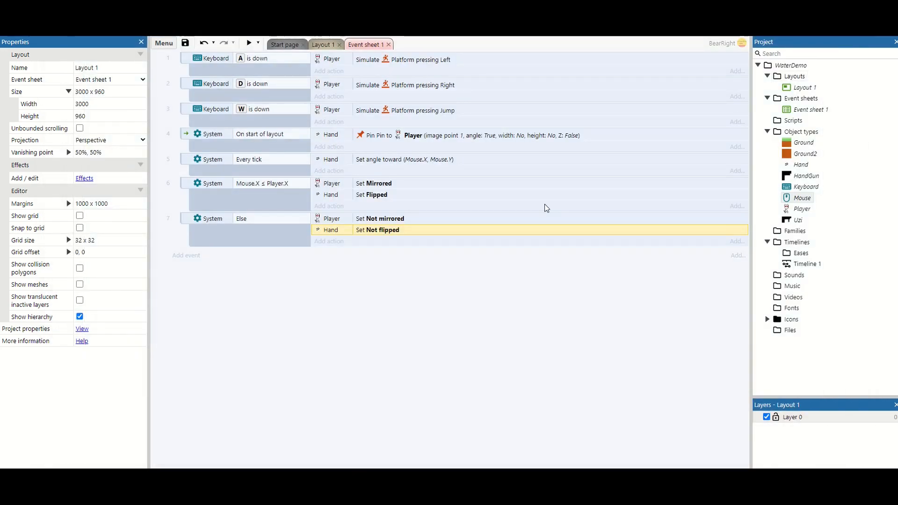
pyautogui.click(388, 258)
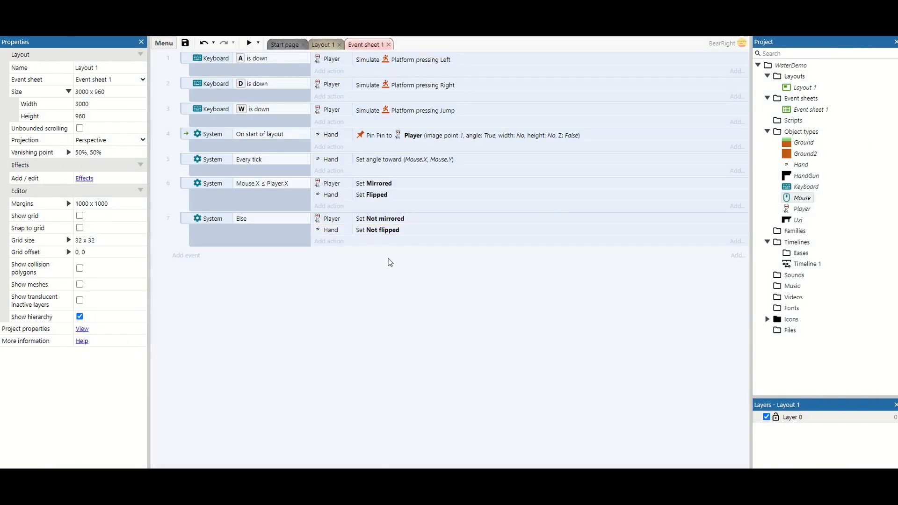
# Step: Insert a new Sprite object named Recital into Layout 1, placing it in the sky near the player
pyautogui.click(325, 46)
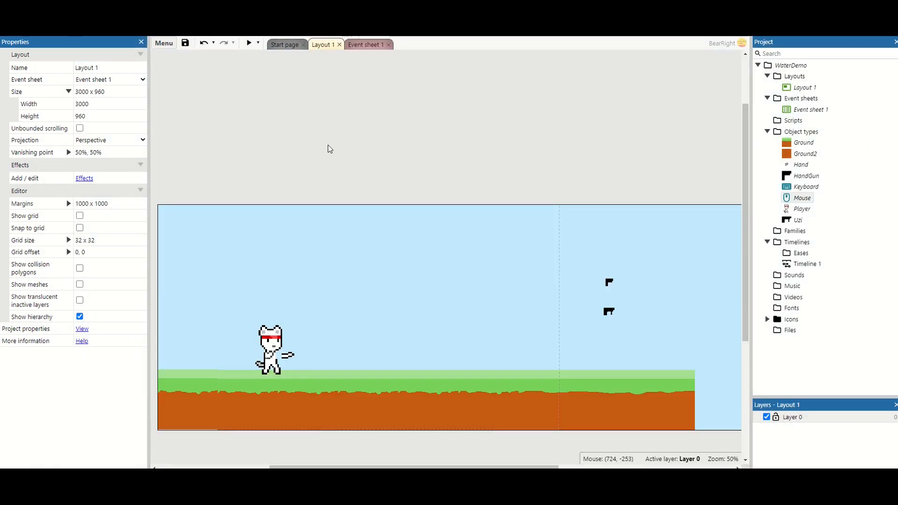
pyautogui.rightClick(356, 186)
pyautogui.click(370, 190)
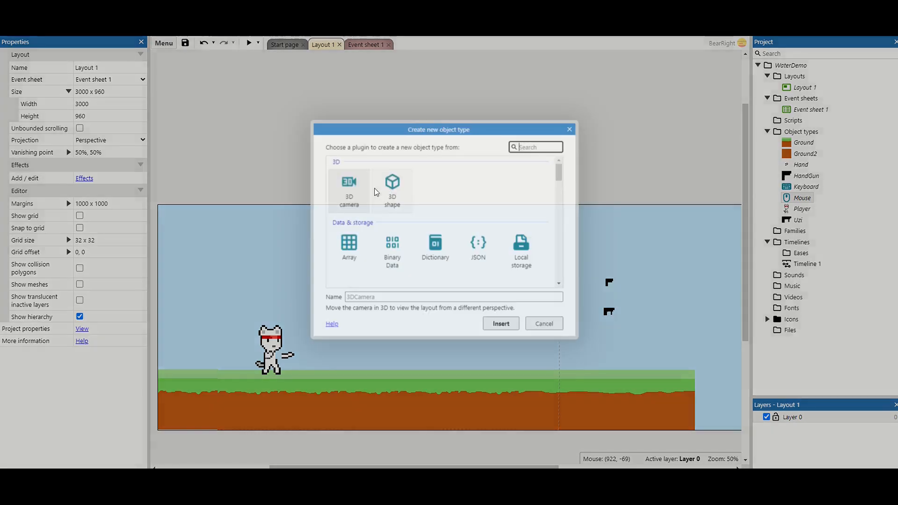
pyautogui.scroll(-5, 507, 227)
pyautogui.click(506, 229)
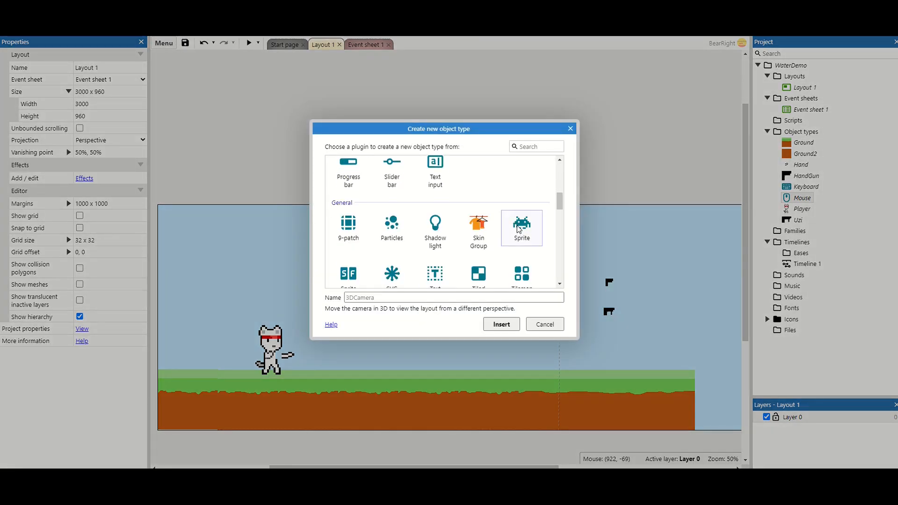
pyautogui.click(419, 297)
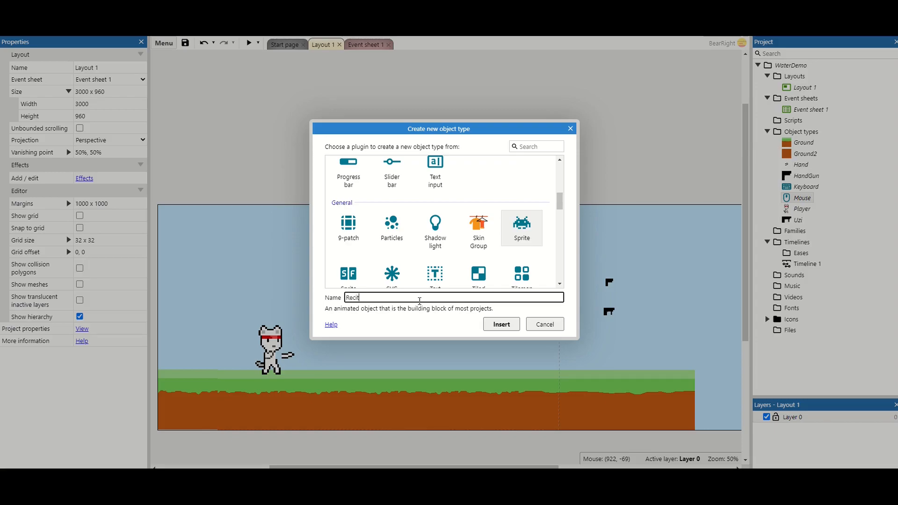
pyautogui.rightClick(351, 300)
pyautogui.click(363, 310)
pyautogui.click(502, 324)
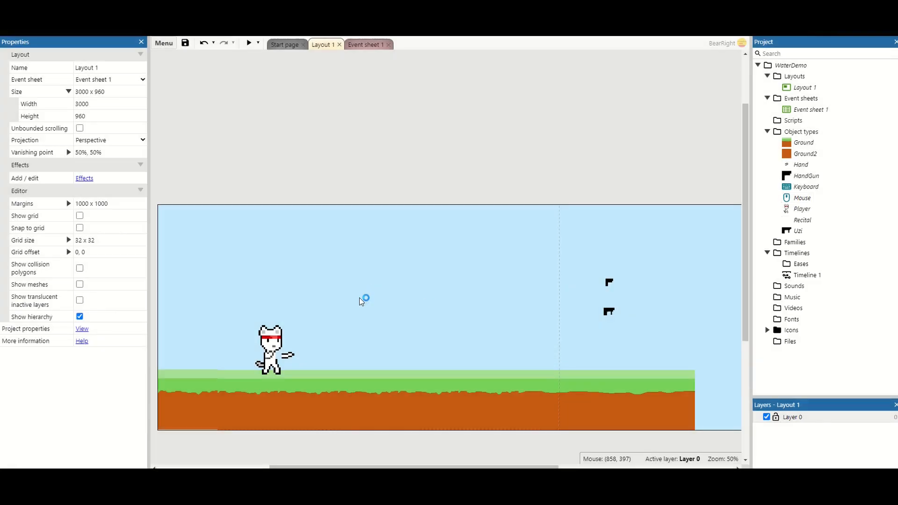
pyautogui.click(359, 297)
# Step: Draw a red crosshair for Recital from a circle of about 65 px radius and two crossing lines, and crop the image to it
pyautogui.click(308, 159)
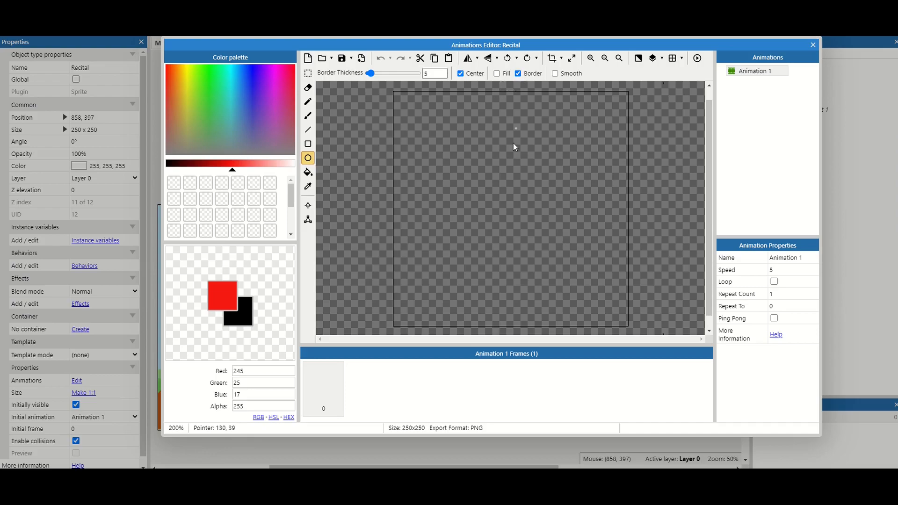
pyautogui.moveTo(511, 202); pyautogui.dragTo(571, 237)
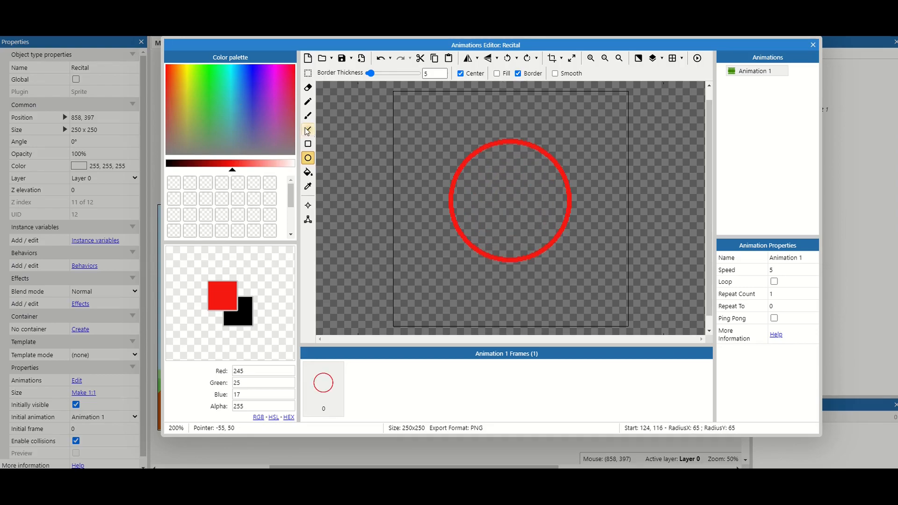
pyautogui.click(308, 131)
pyautogui.moveTo(510, 126); pyautogui.dragTo(513, 241)
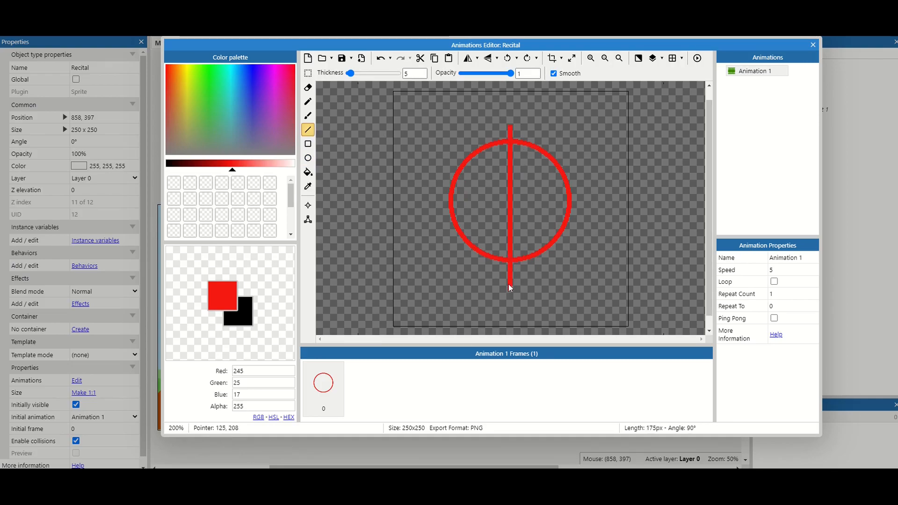
pyautogui.moveTo(429, 193); pyautogui.dragTo(608, 195)
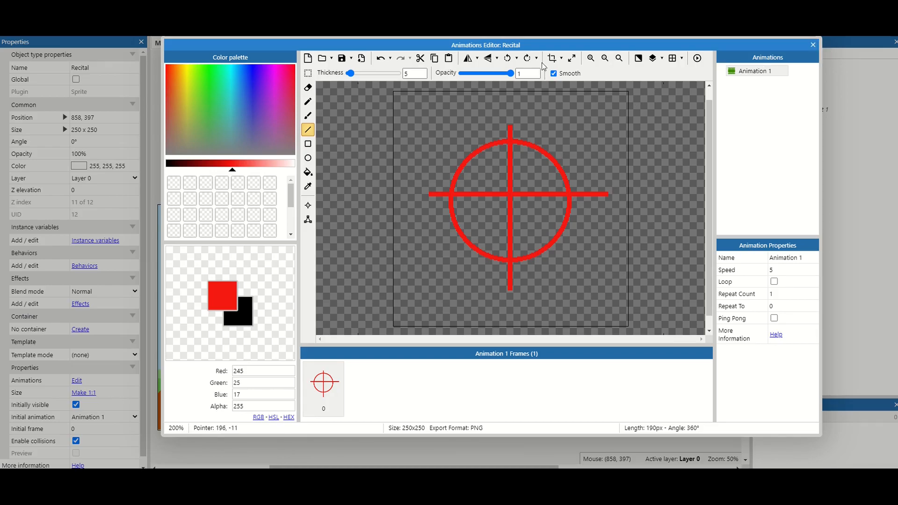
pyautogui.click(813, 44)
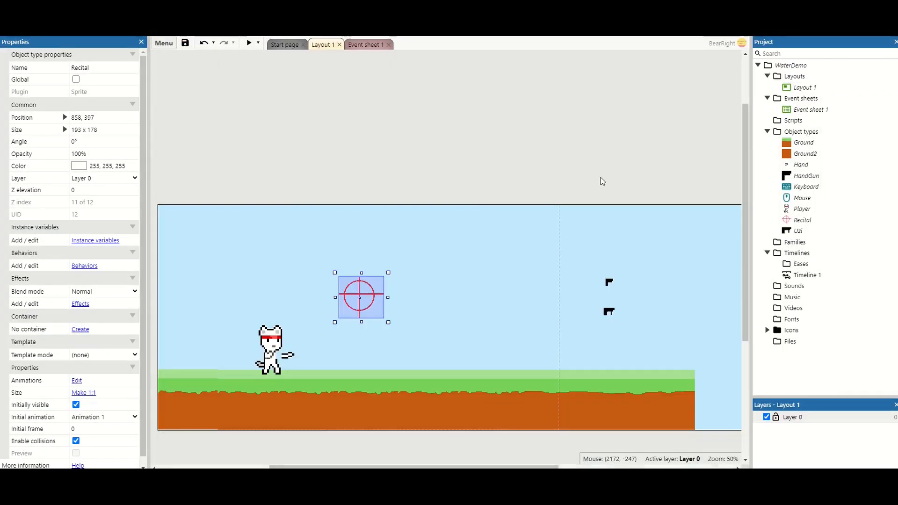
# Step: Shrink the Recital sprite to about 53 x 49 and move it to about 838, 468 in front of the player
pyautogui.moveTo(389, 321); pyautogui.dragTo(356, 291)
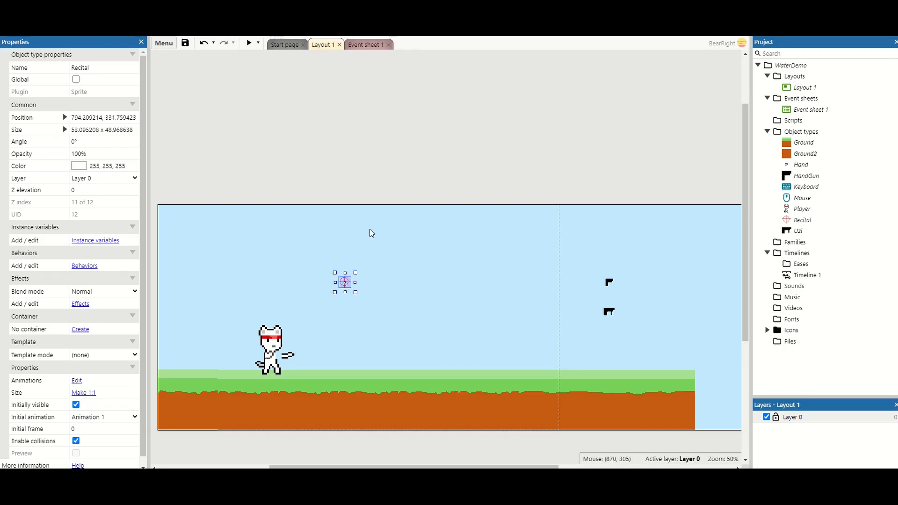
pyautogui.click(362, 156)
pyautogui.moveTo(345, 281); pyautogui.dragTo(356, 315)
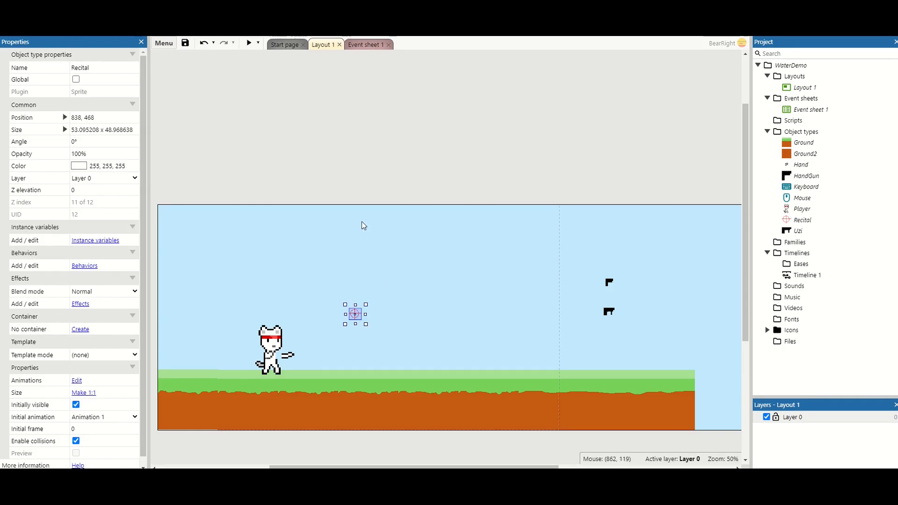
pyautogui.click(361, 178)
# Step: Add a Recital Set position action to the Every tick event, with X set to Mouse.X and Y to Mouse.Y
pyautogui.click(378, 45)
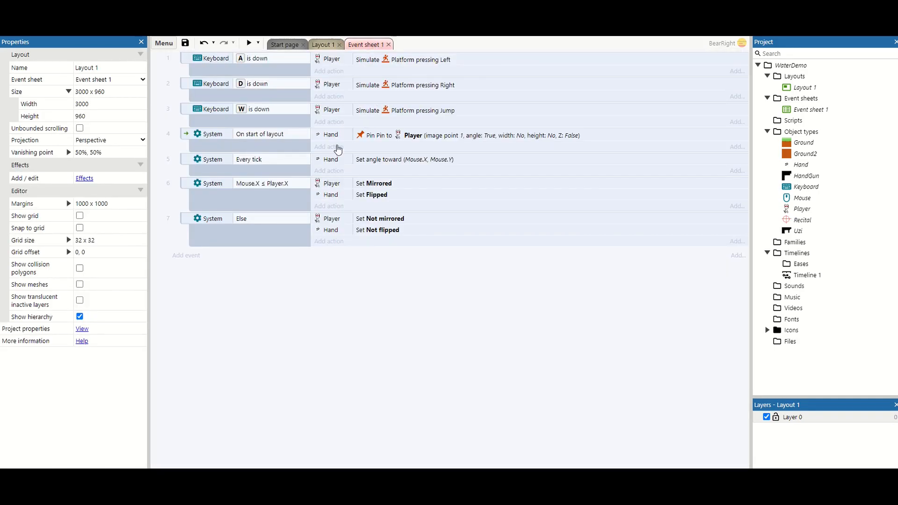
pyautogui.click(231, 167)
pyautogui.click(324, 170)
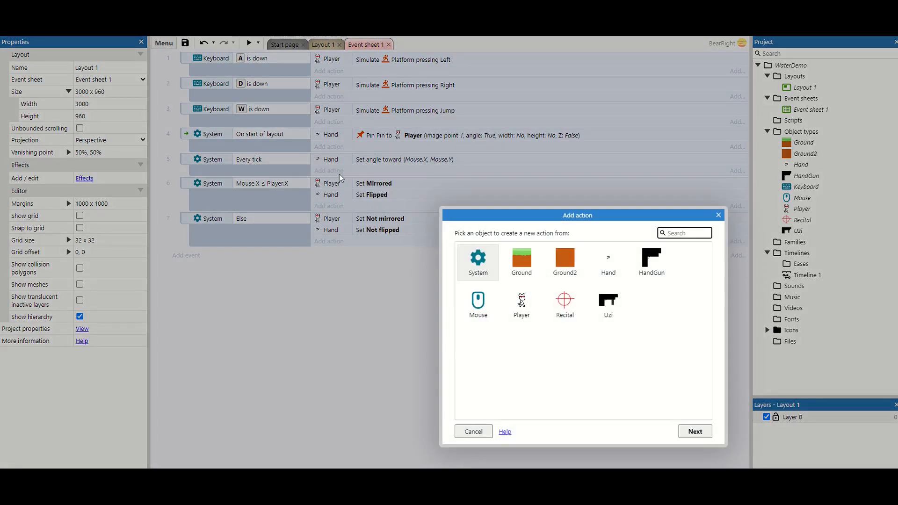
pyautogui.click(559, 303)
pyautogui.doubleClick(559, 303)
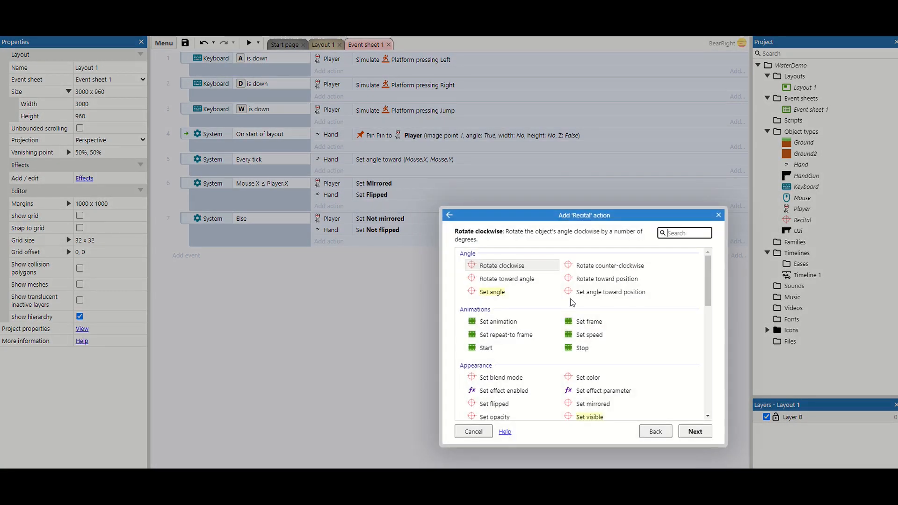
pyautogui.scroll(-6, 574, 303)
pyautogui.scroll(-2, 576, 307)
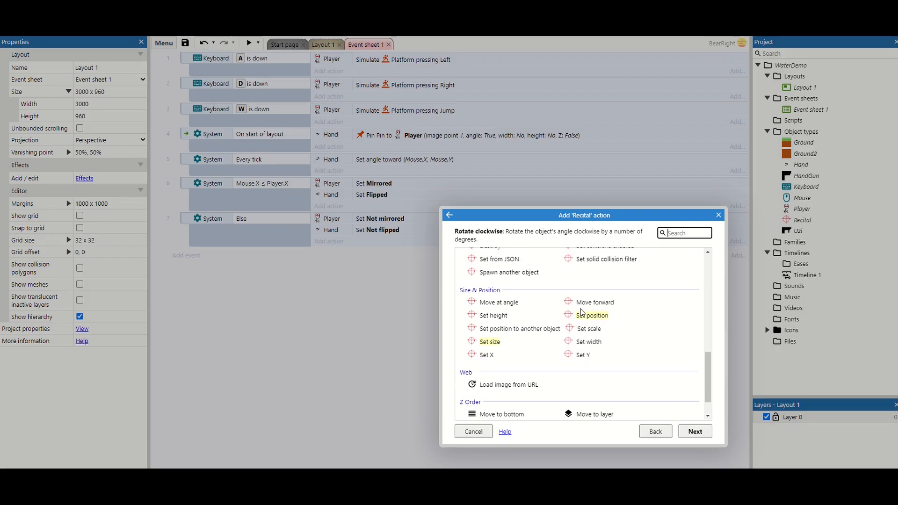
pyautogui.doubleClick(584, 314)
pyautogui.write('mouse')
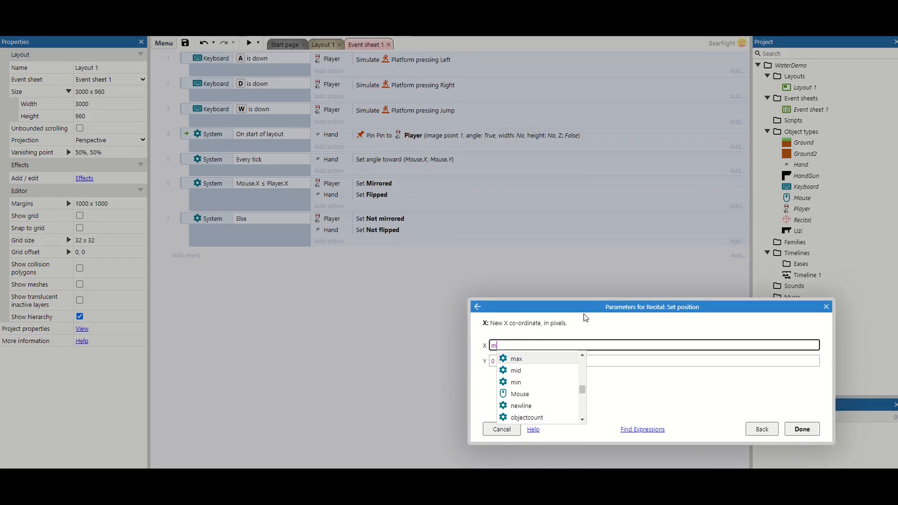
pyautogui.press('Return')
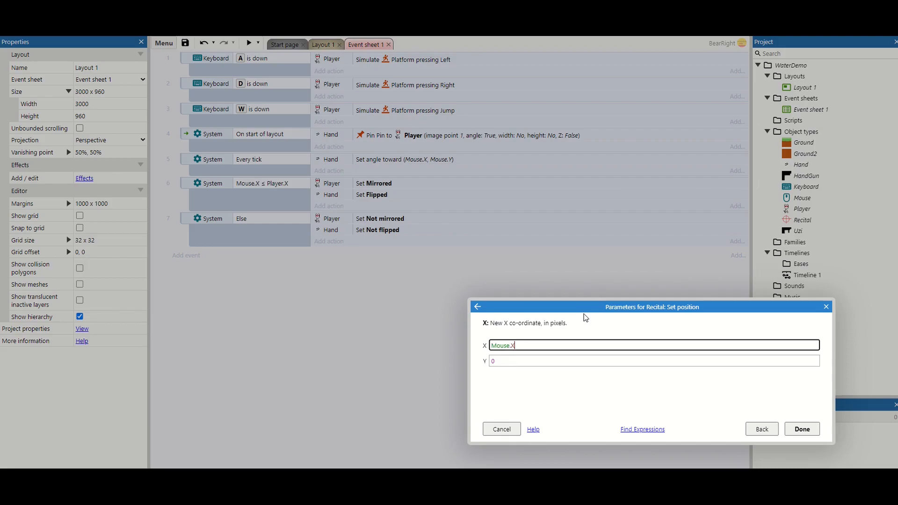
pyautogui.press('Tab')
pyautogui.write('mouse.y')
pyautogui.press('Return')
pyautogui.press('Return')
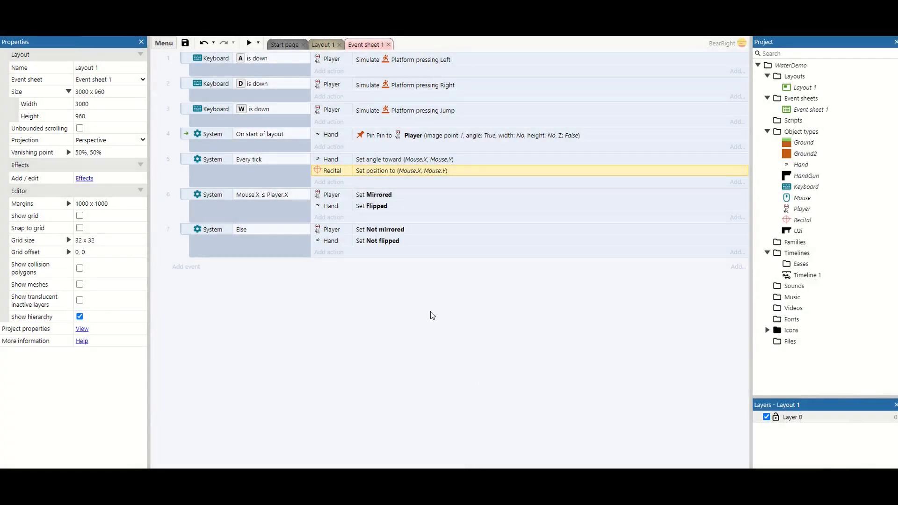
# Step: Add a Mouse Set cursor style action with the style None to the Every tick event, and preview the layout
pyautogui.click(339, 181)
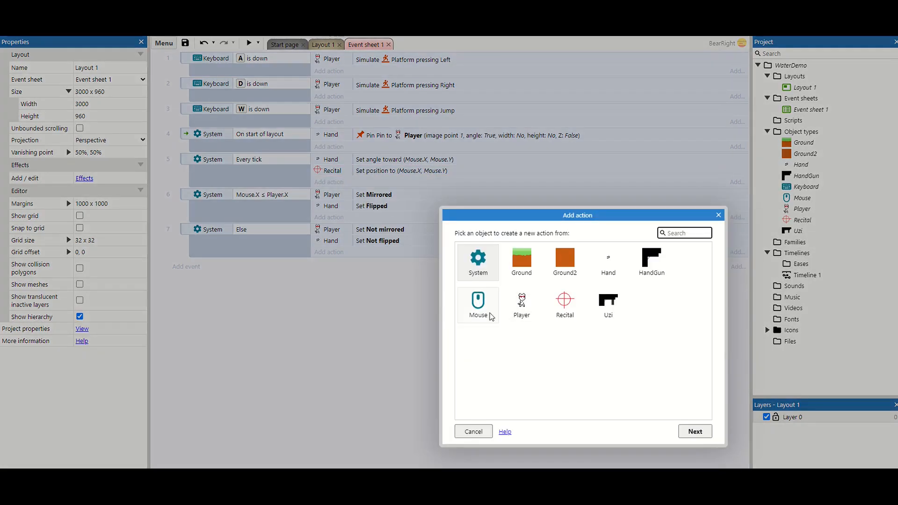
pyautogui.doubleClick(490, 316)
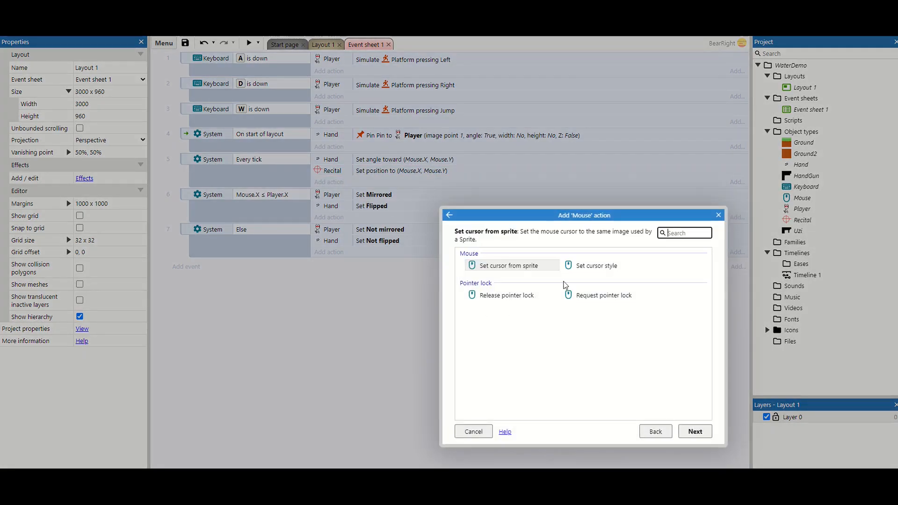
pyautogui.doubleClick(584, 268)
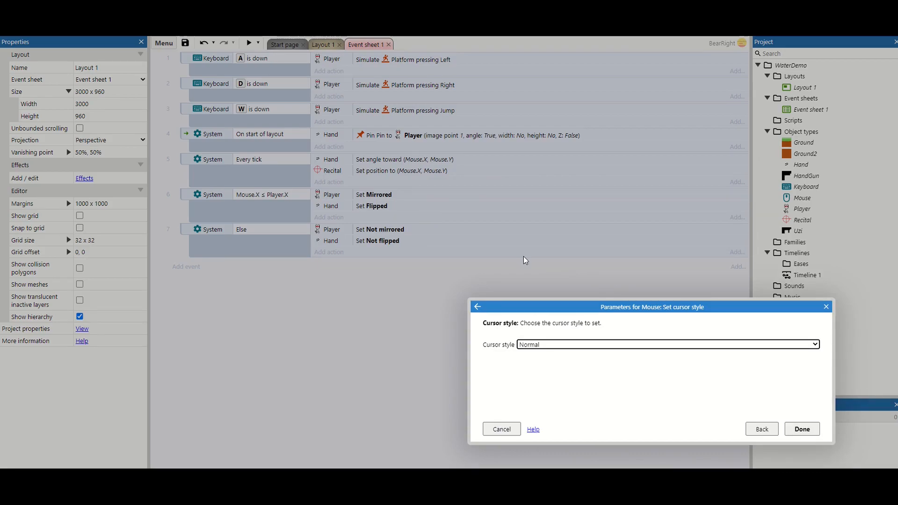
pyautogui.click(528, 344)
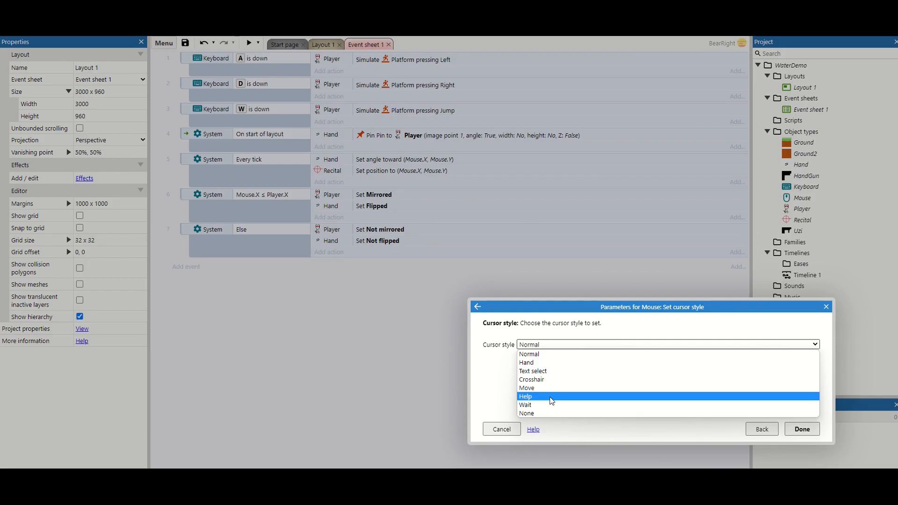
pyautogui.click(528, 413)
pyautogui.click(801, 429)
pyautogui.click(256, 43)
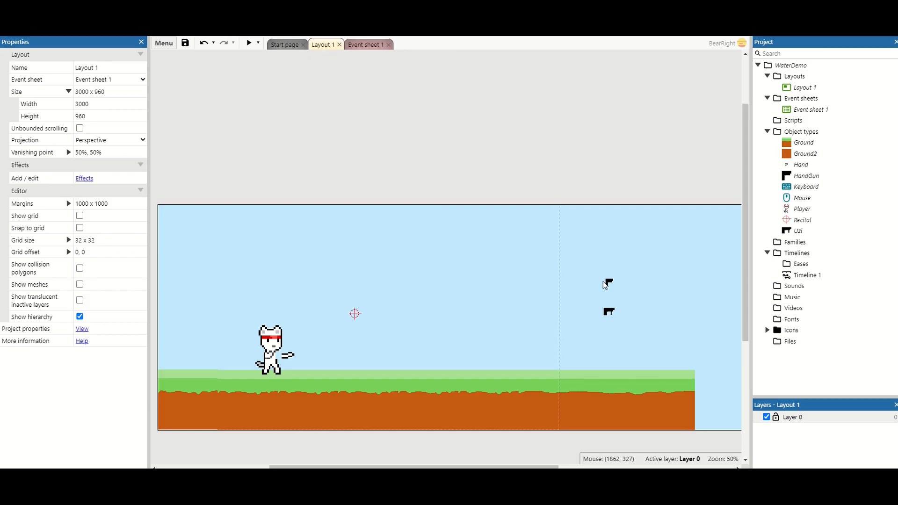
# Step: Move the HandGun to about 775, 672 beside the player and place a second HandGun instance at about 982, 673
pyautogui.moveTo(610, 284); pyautogui.dragTo(342, 365)
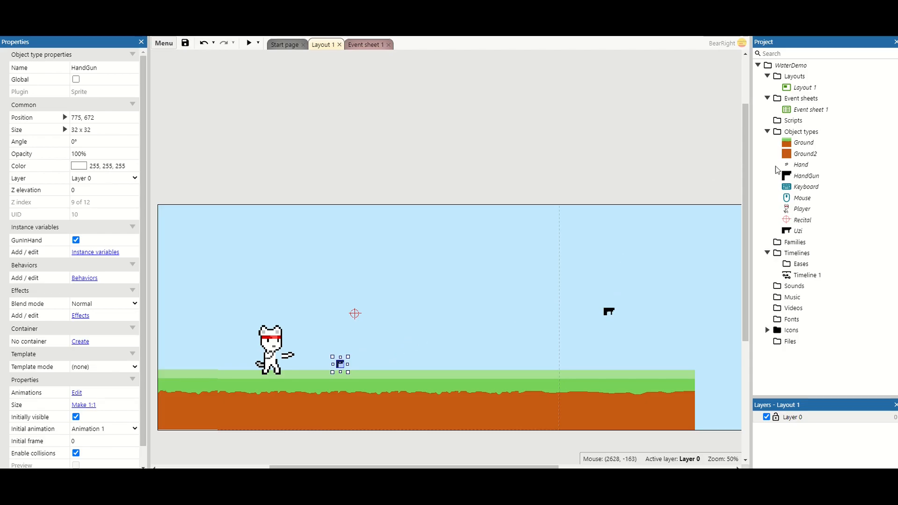
pyautogui.click(790, 177)
pyautogui.moveTo(790, 177); pyautogui.dragTo(388, 364)
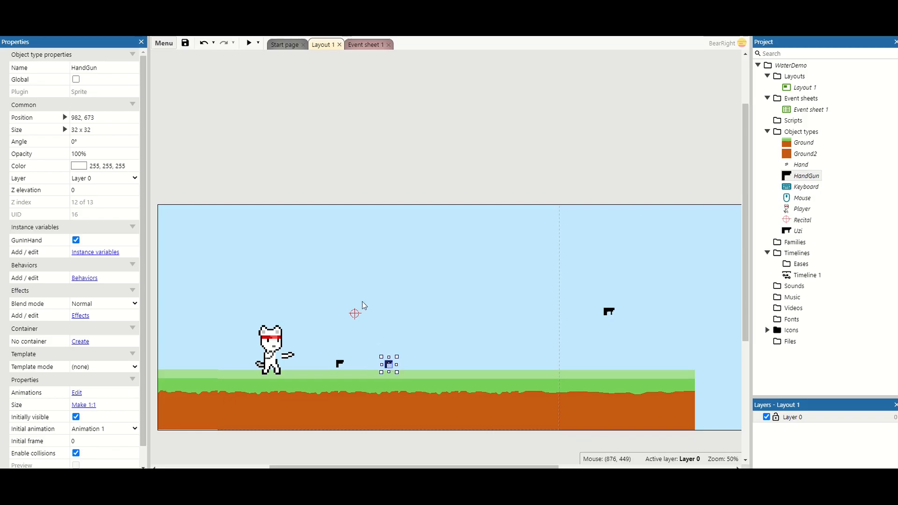
pyautogui.click(312, 191)
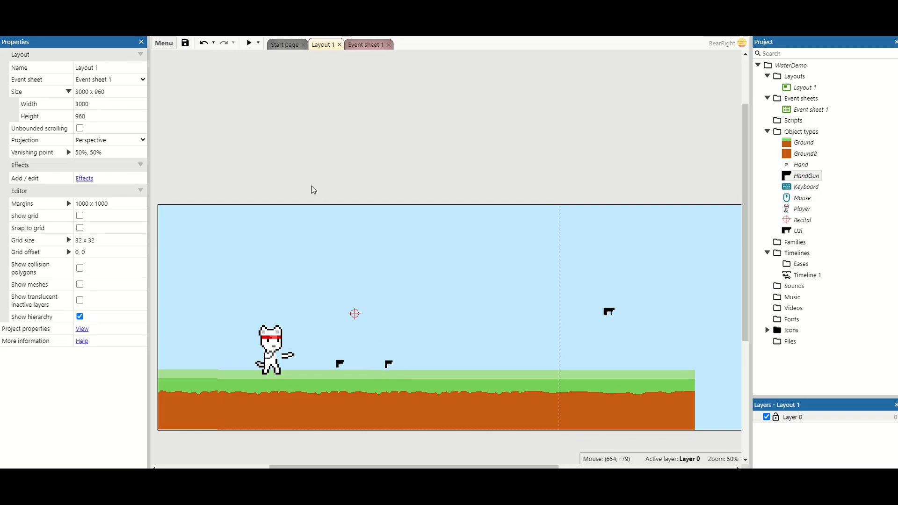
# Step: Move the HandGun sprite's origin point to about 1, 184 on the back edge of the grip
pyautogui.rightClick(339, 364)
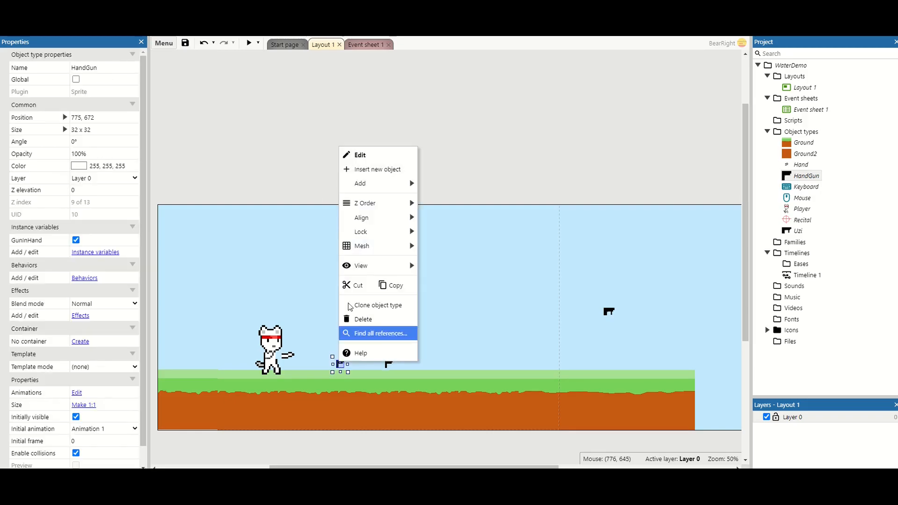
pyautogui.click(359, 155)
pyautogui.click(310, 206)
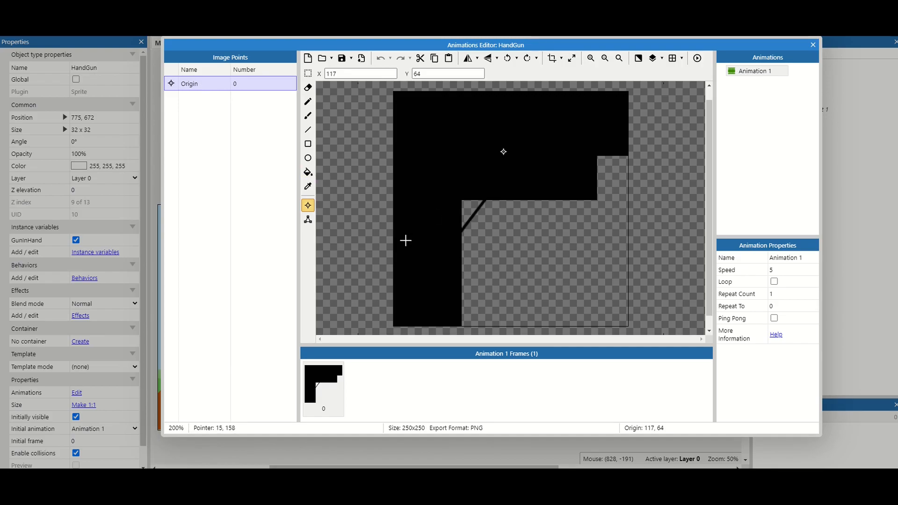
pyautogui.click(394, 257)
pyautogui.click(394, 262)
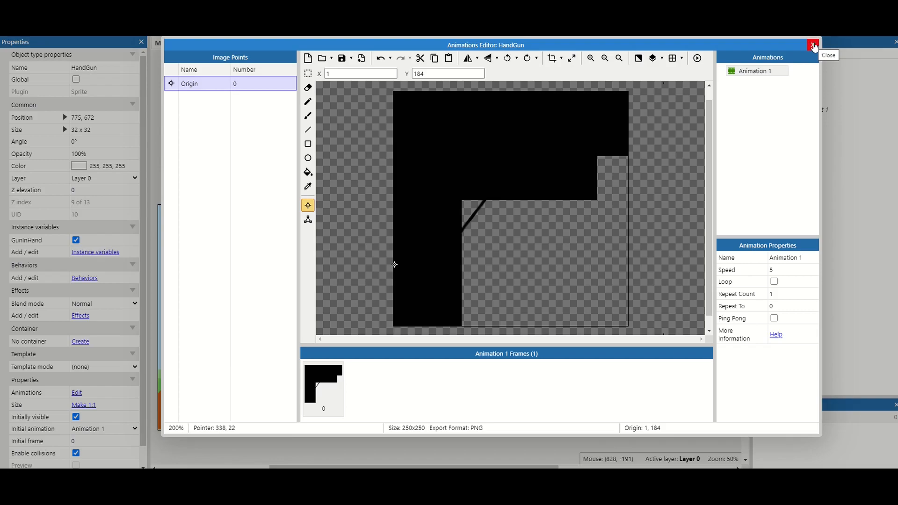
pyautogui.click(813, 45)
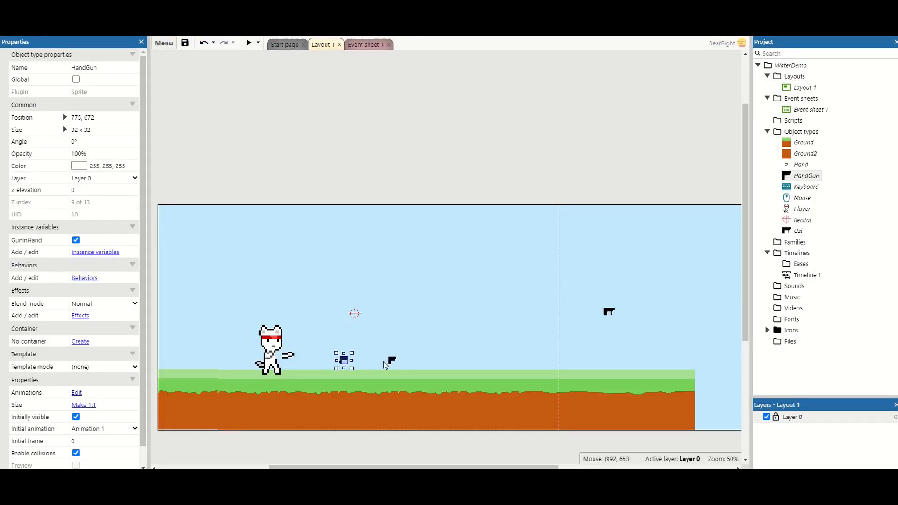
pyautogui.click(339, 135)
# Step: Add the Pin behavior to the HandGun object
pyautogui.rightClick(343, 359)
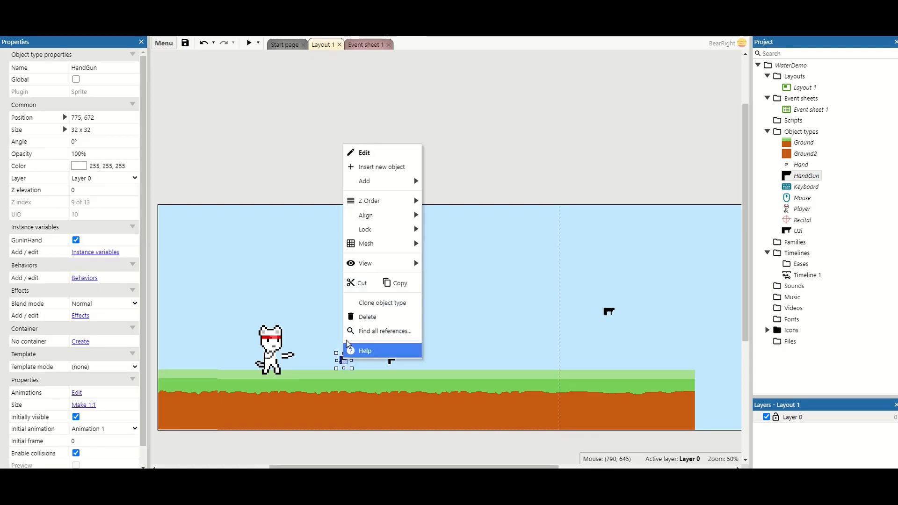
pyautogui.moveTo(414, 181)
pyautogui.click(433, 196)
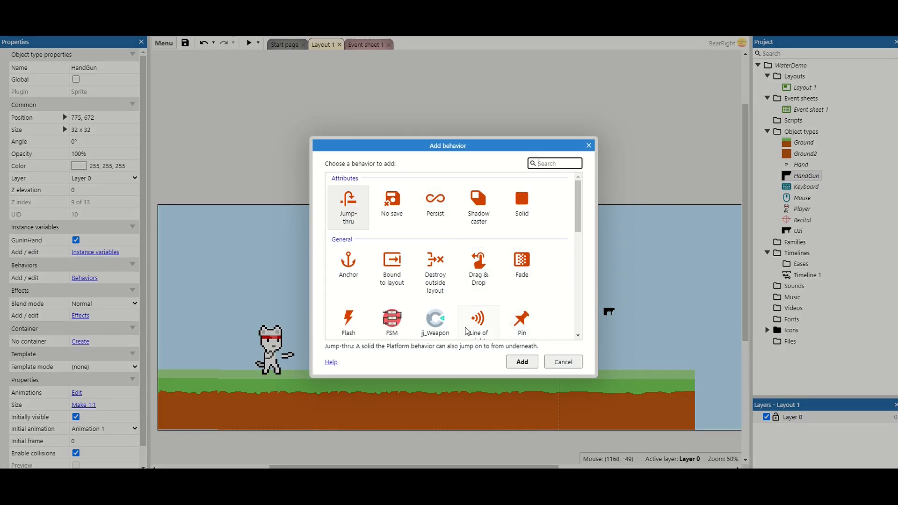
pyautogui.doubleClick(523, 322)
pyautogui.click(405, 158)
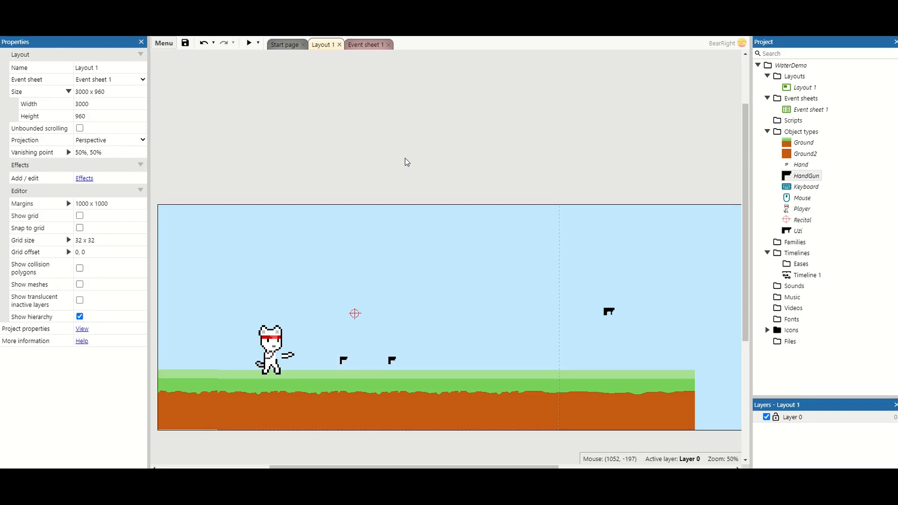
# Step: Add a global Boolean variable named WeaponInHand to Event sheet 1, with its initial value false
pyautogui.click(363, 45)
pyautogui.rightClick(261, 279)
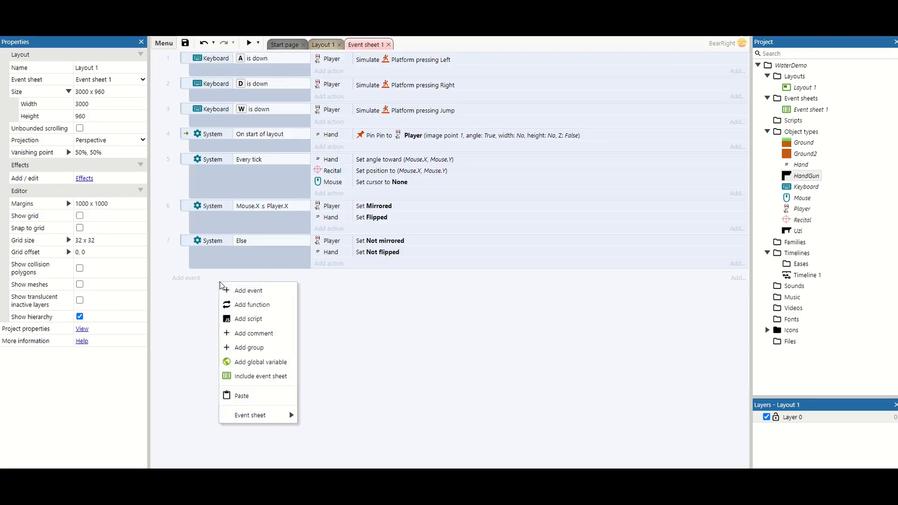
pyautogui.click(262, 363)
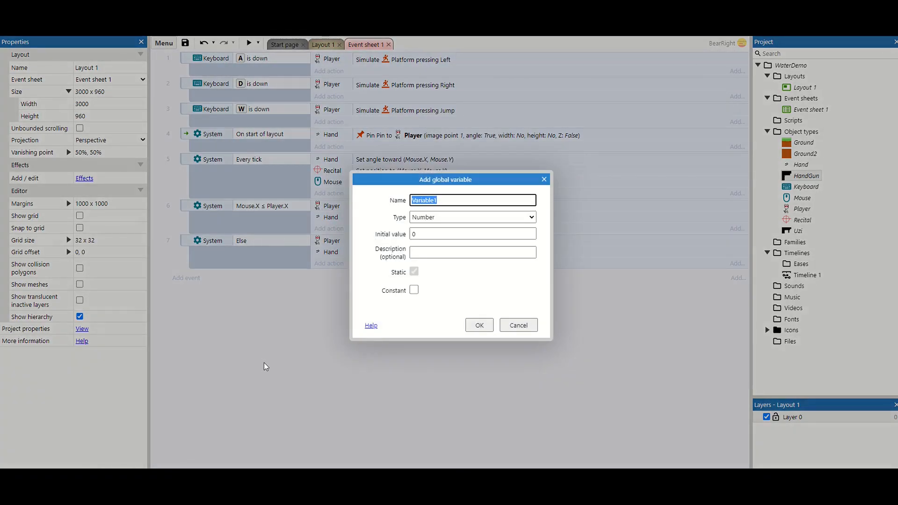
pyautogui.write('WeaponInHand')
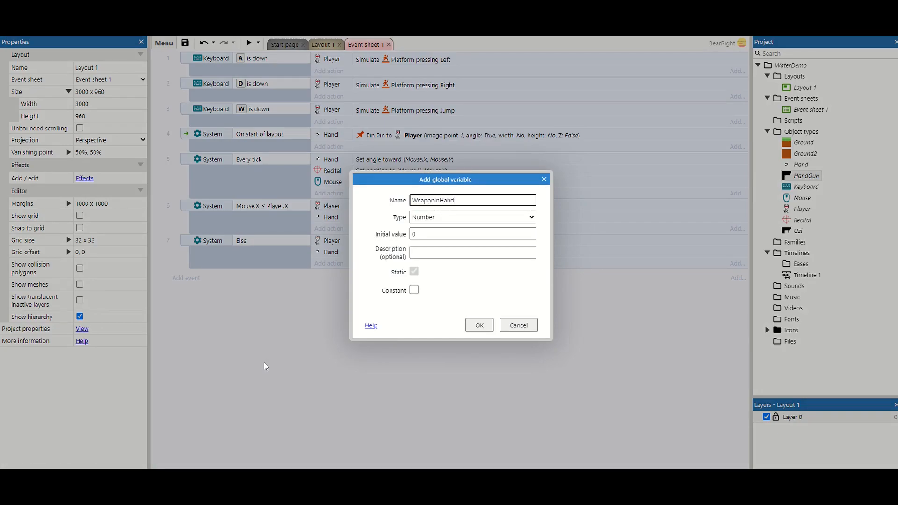
pyautogui.click(423, 217)
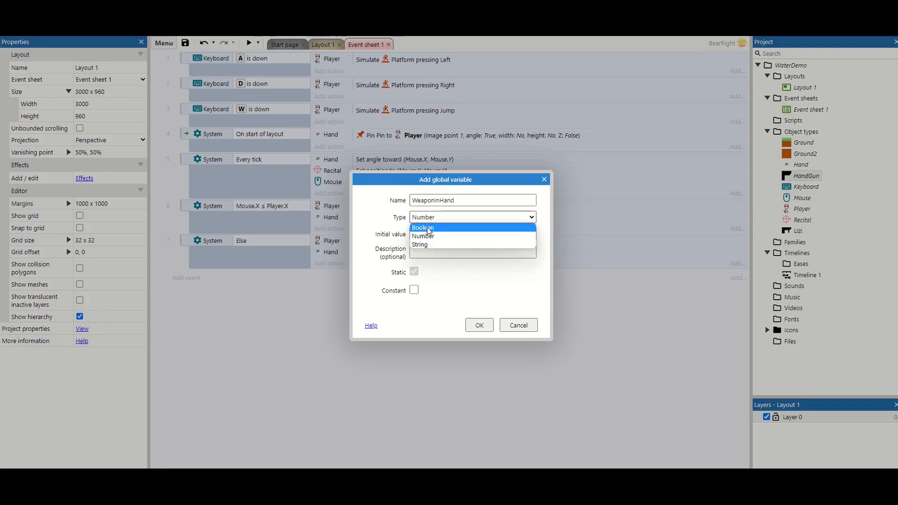
pyautogui.click(429, 231)
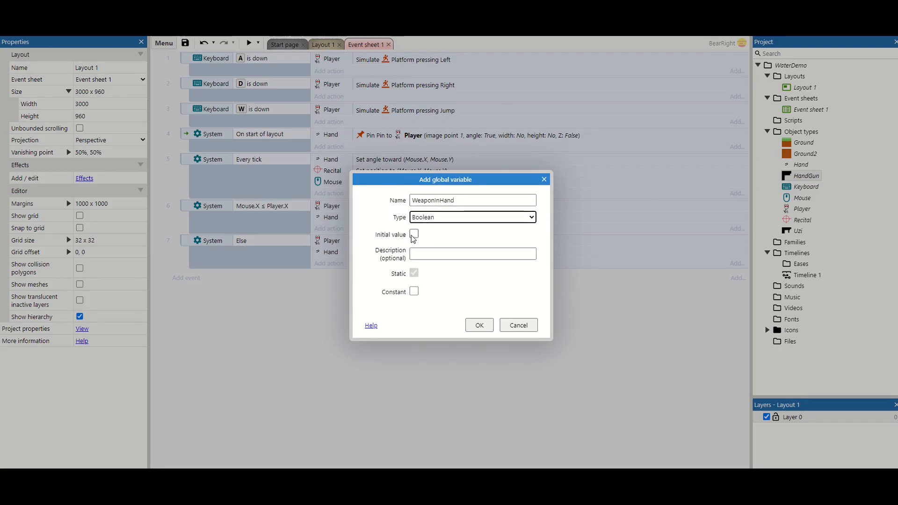
pyautogui.click(486, 327)
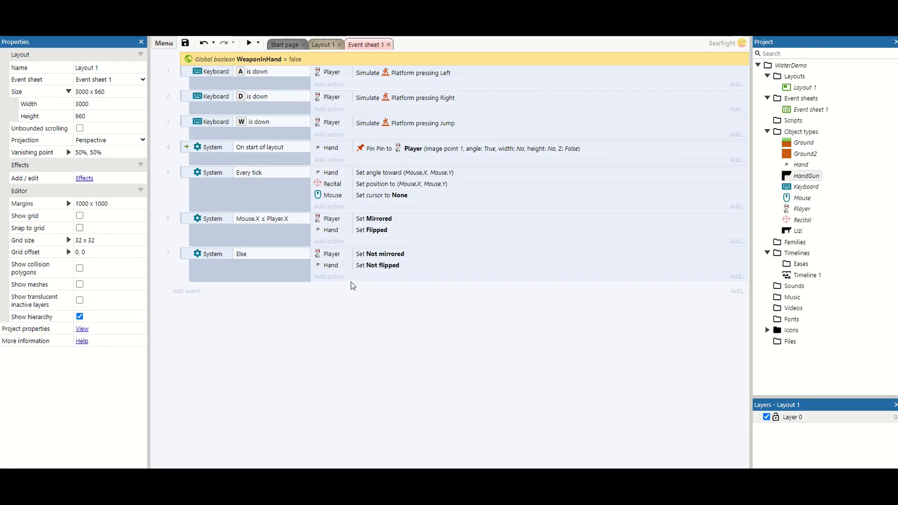
# Step: Add a new event with the Keyboard condition On key pressed for the Q key
pyautogui.click(226, 290)
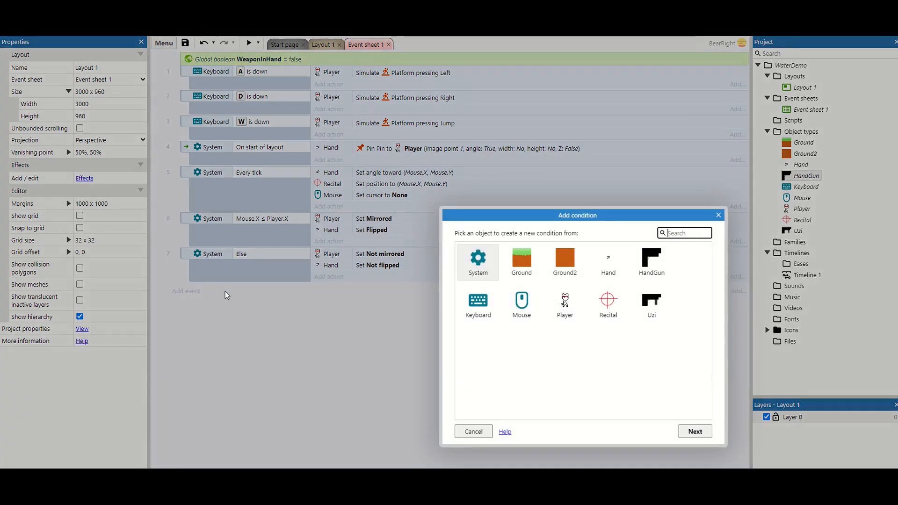
pyautogui.doubleClick(484, 306)
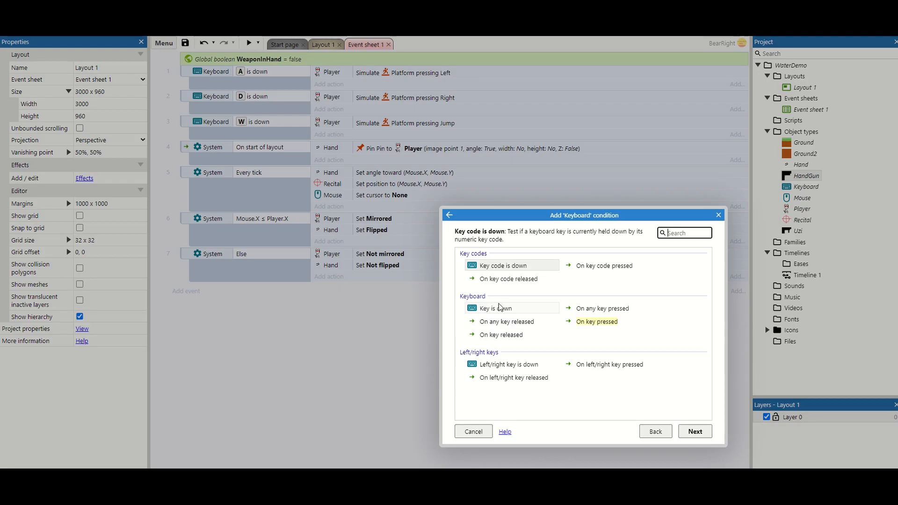
pyautogui.click(592, 323)
pyautogui.doubleClick(592, 323)
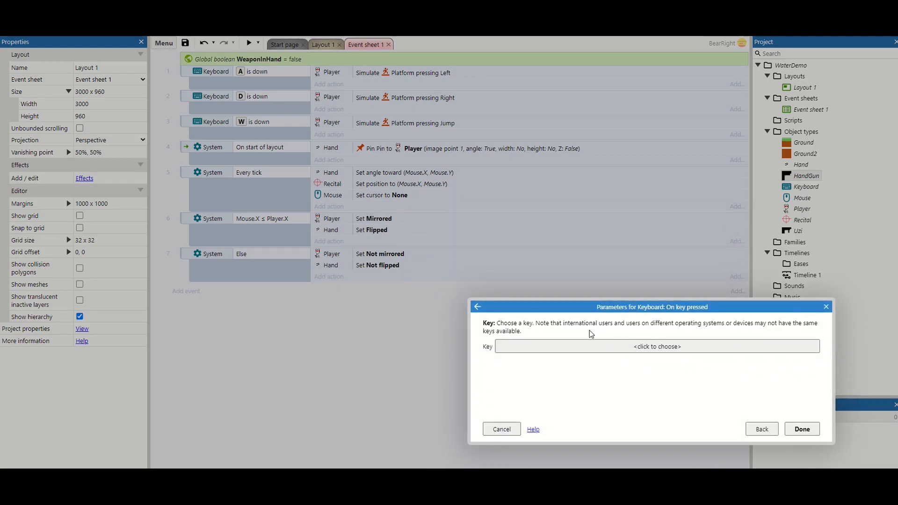
pyautogui.click(591, 345)
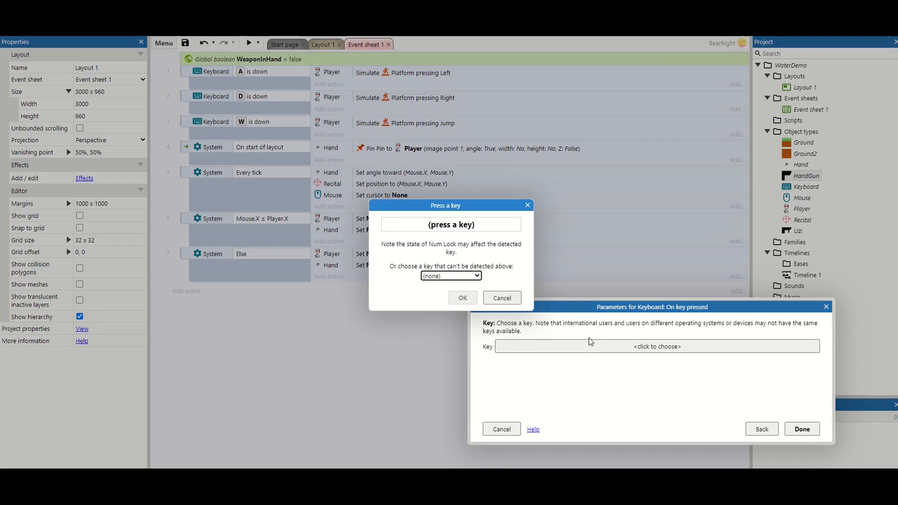
pyautogui.press('q')
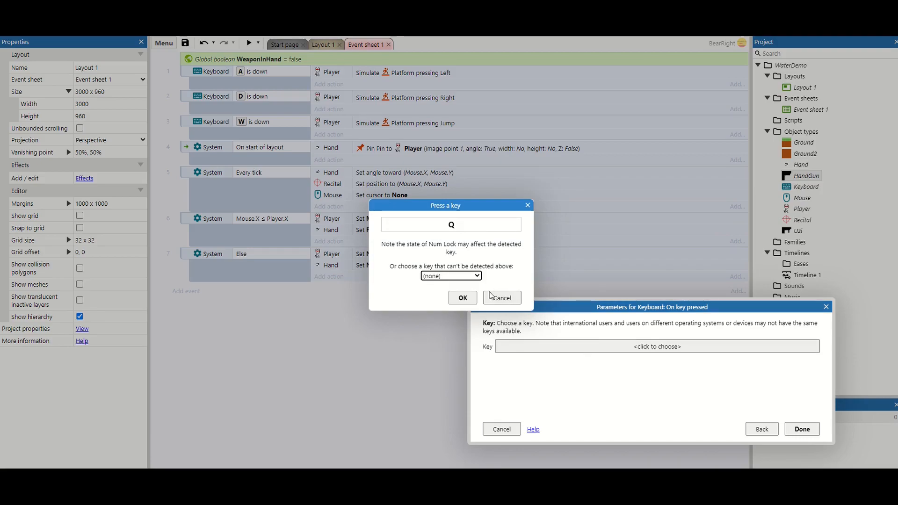
pyautogui.click(463, 298)
pyautogui.click(802, 429)
# Step: Add an inverted System Is boolean set condition for WeaponInHand to the Q key pressed event
pyautogui.rightClick(271, 290)
pyautogui.click(282, 308)
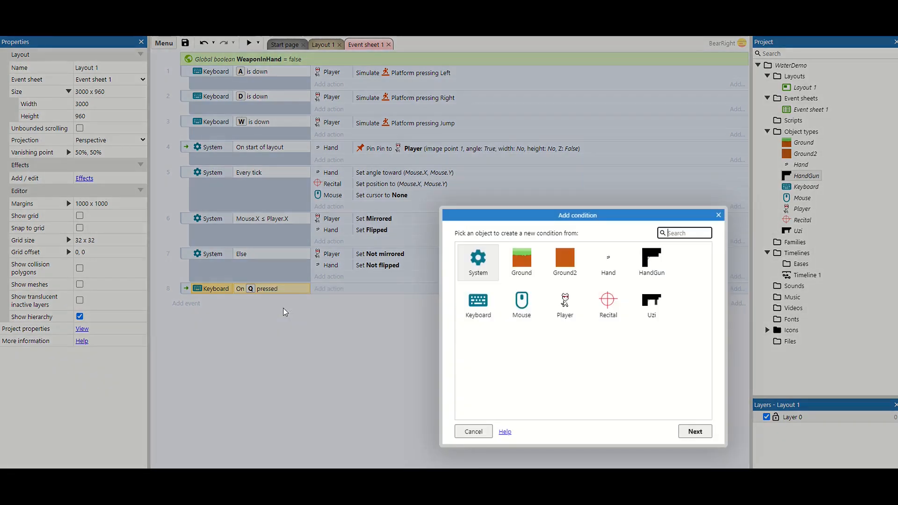
pyautogui.doubleClick(485, 262)
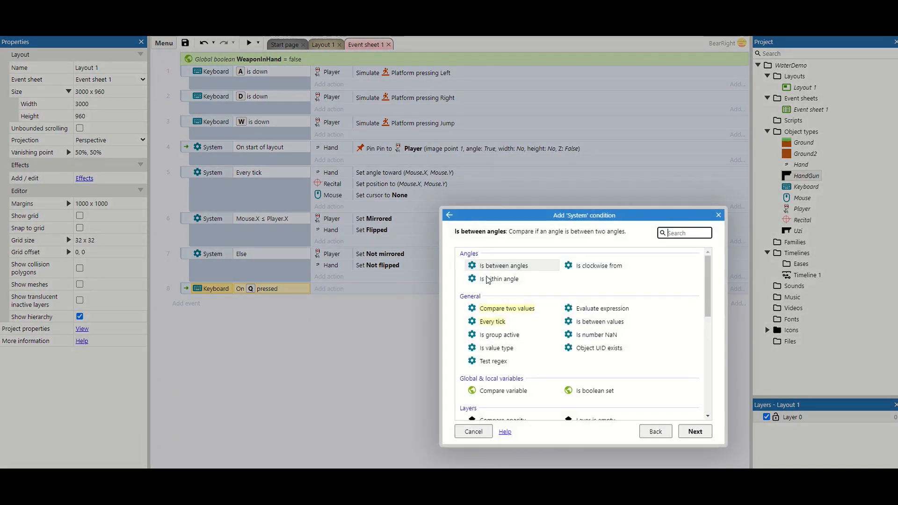
pyautogui.doubleClick(592, 393)
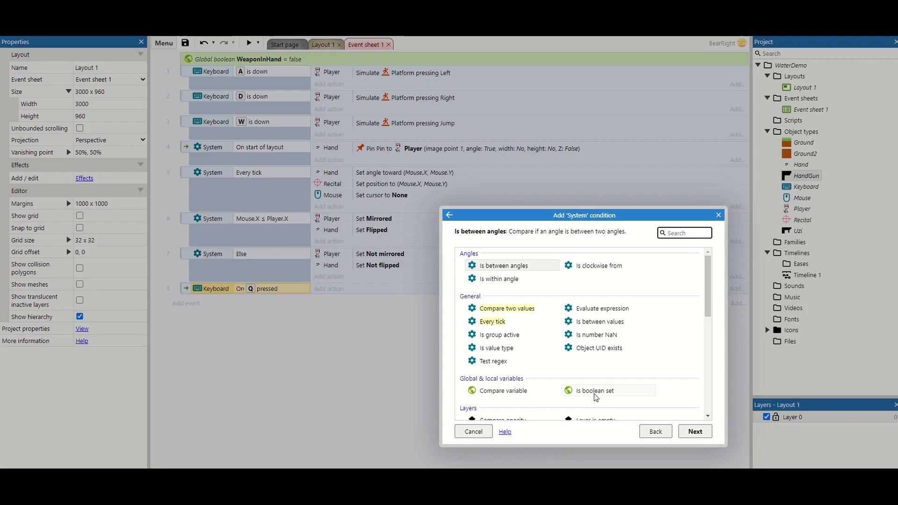
pyautogui.click(805, 430)
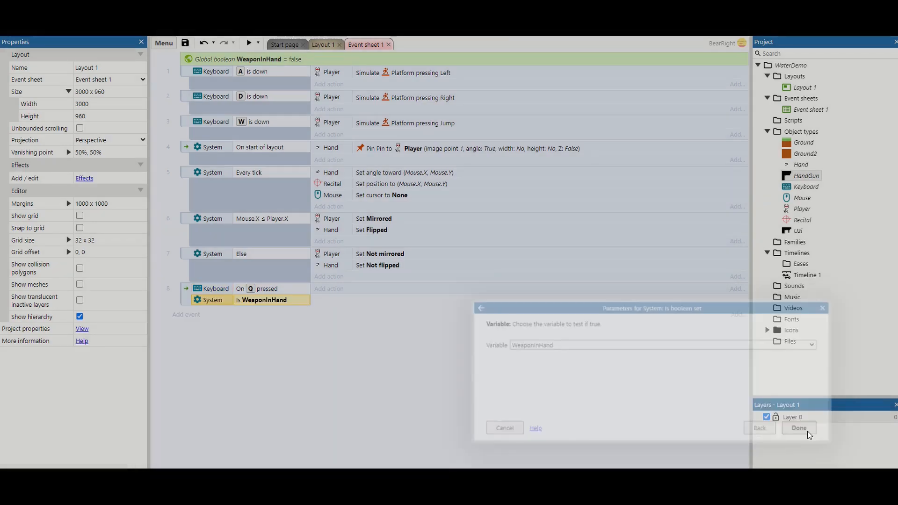
pyautogui.rightClick(275, 304)
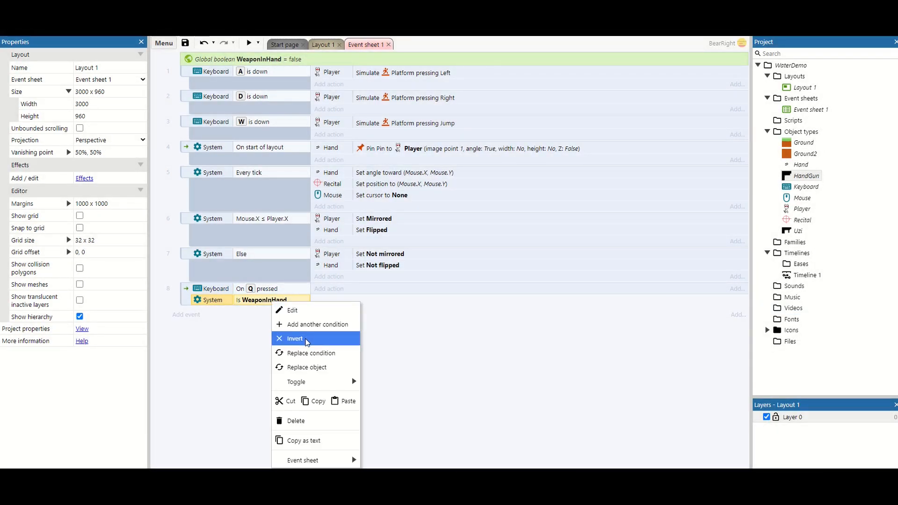
pyautogui.click(304, 337)
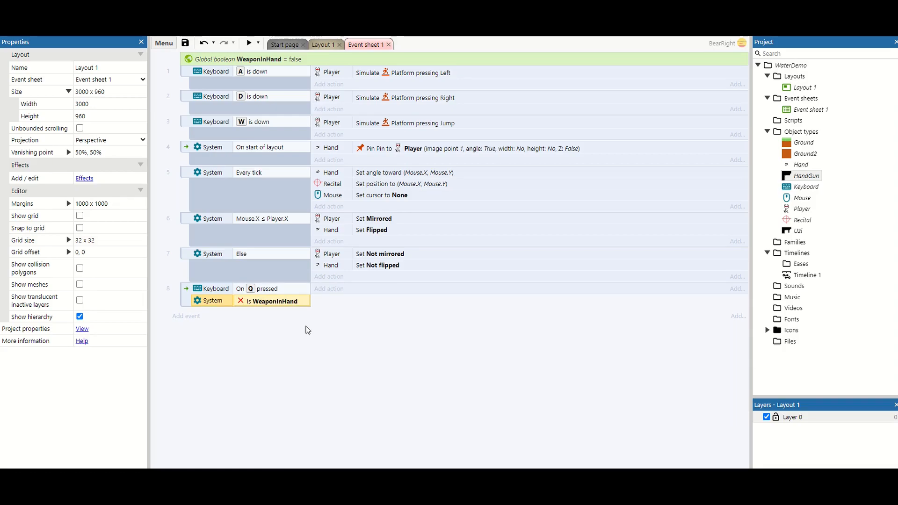
# Step: Add a sub-event under the Q key event with the condition that Player is overlapping HandGun
pyautogui.click(186, 302)
pyautogui.rightClick(185, 300)
pyautogui.moveTo(208, 305)
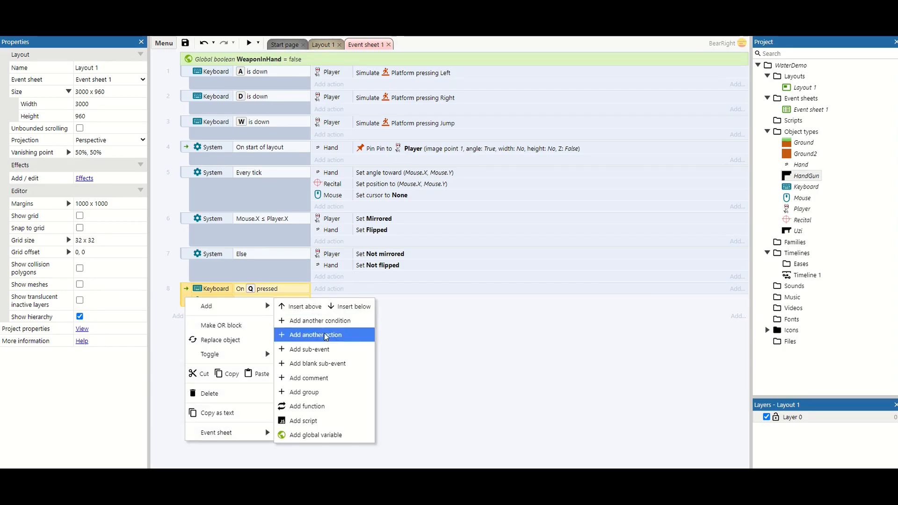
pyautogui.click(323, 363)
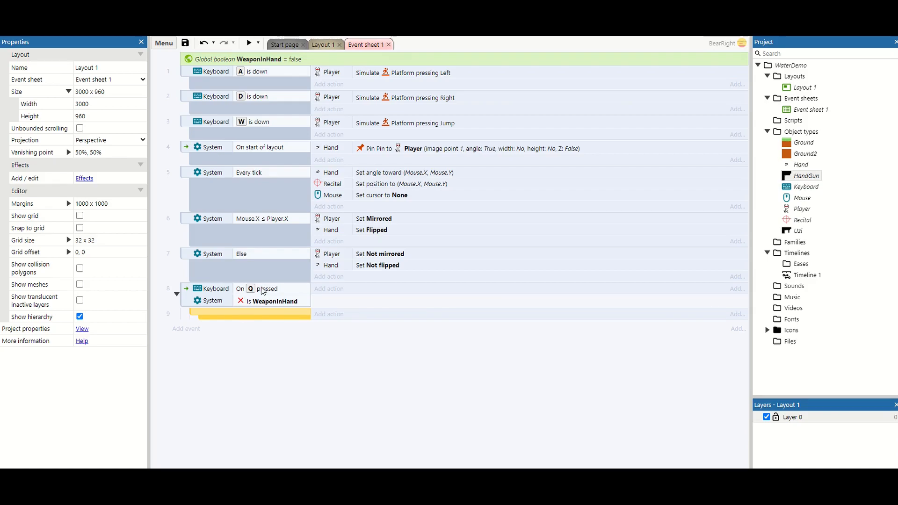
pyautogui.doubleClick(270, 313)
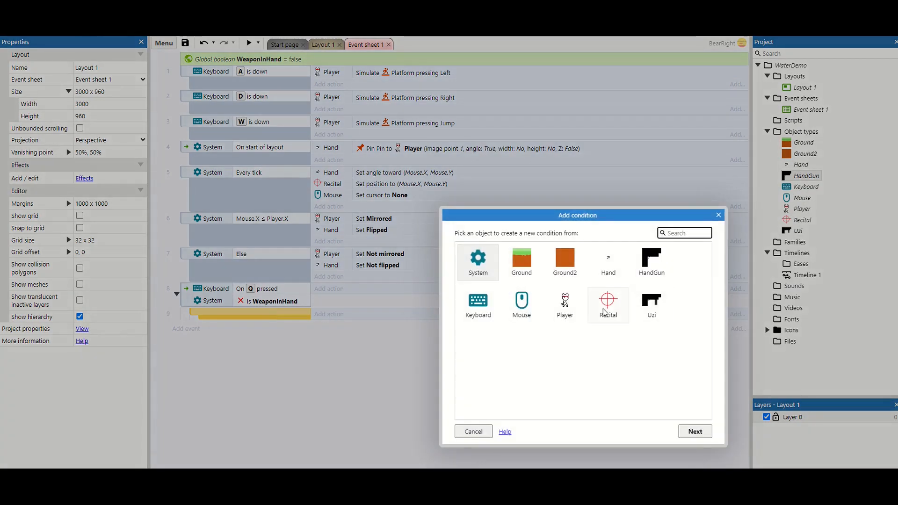
pyautogui.doubleClick(568, 311)
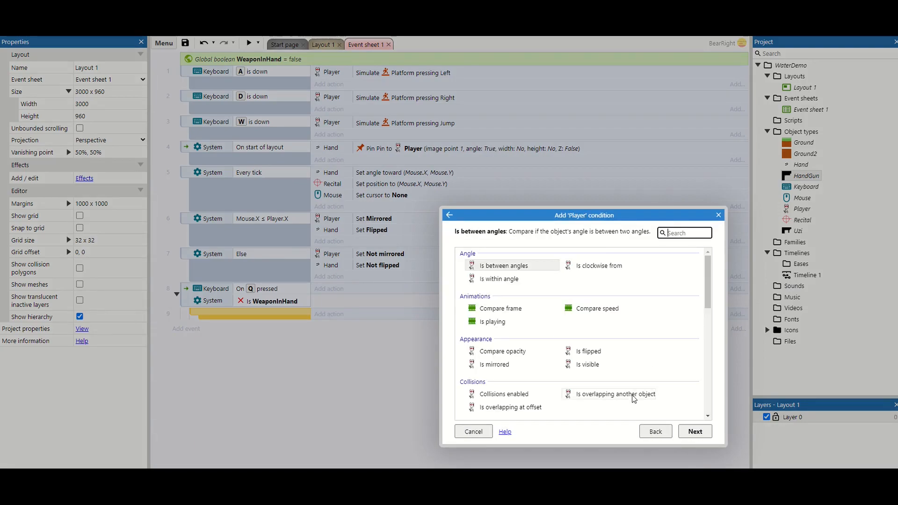
pyautogui.doubleClick(633, 397)
pyautogui.click(618, 350)
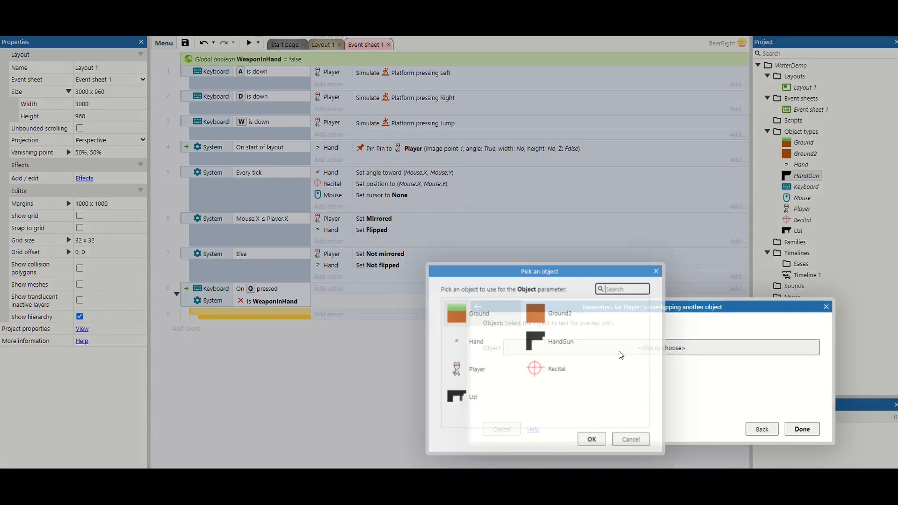
pyautogui.doubleClick(549, 346)
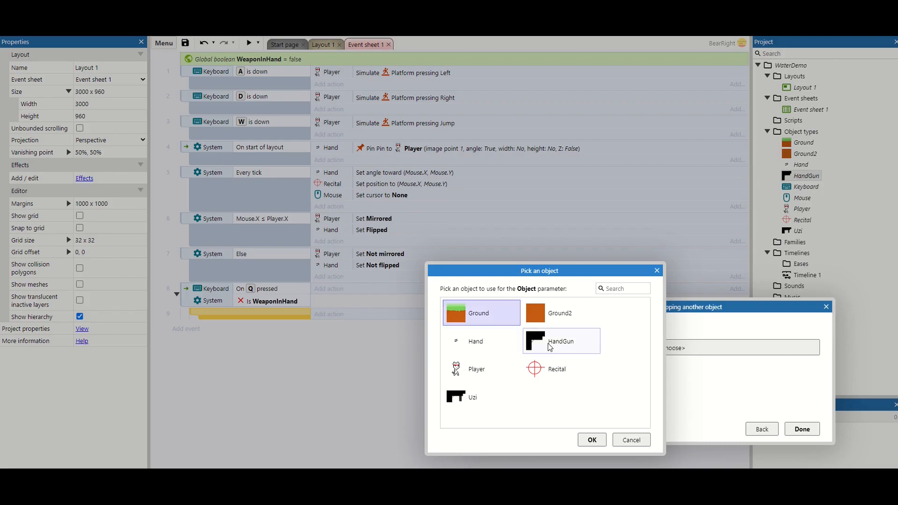
pyautogui.click(801, 429)
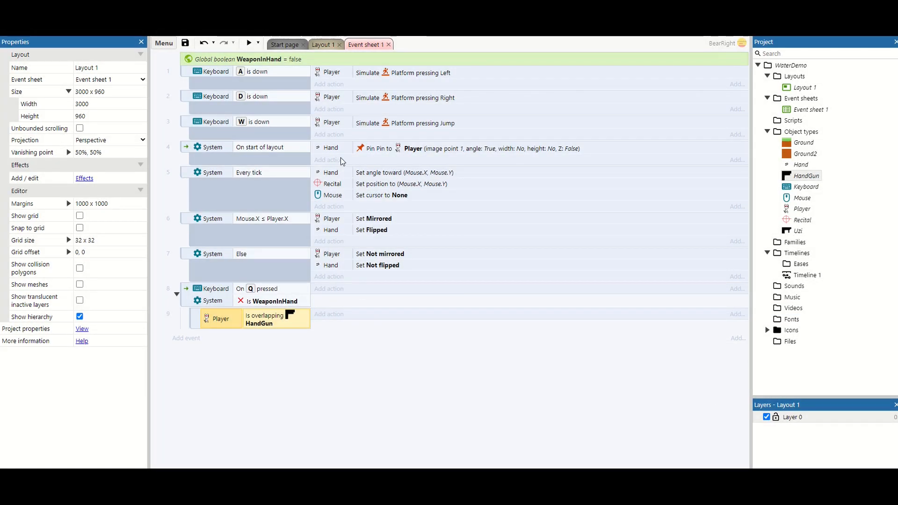
# Step: Add a HandGun Pick nearest condition to the overlap sub-event, comparing distance to Player.X and Player.Y
pyautogui.click(322, 46)
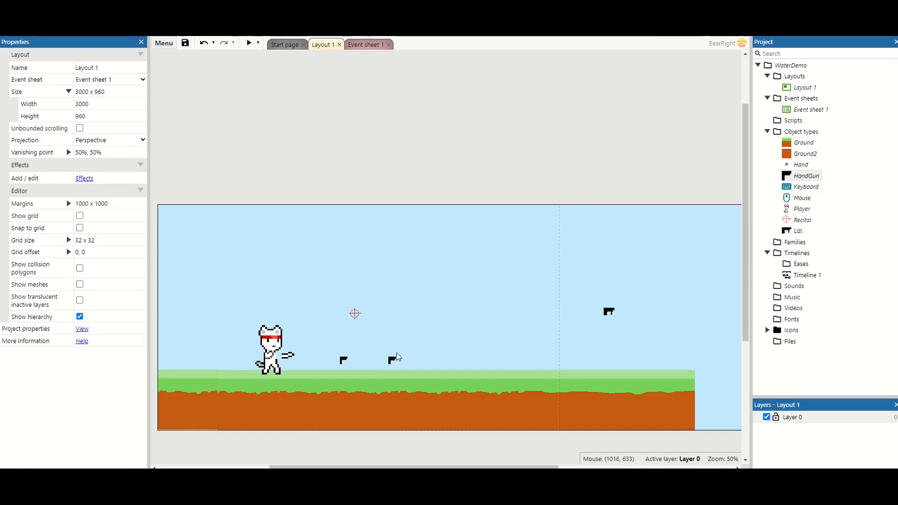
pyautogui.click(357, 46)
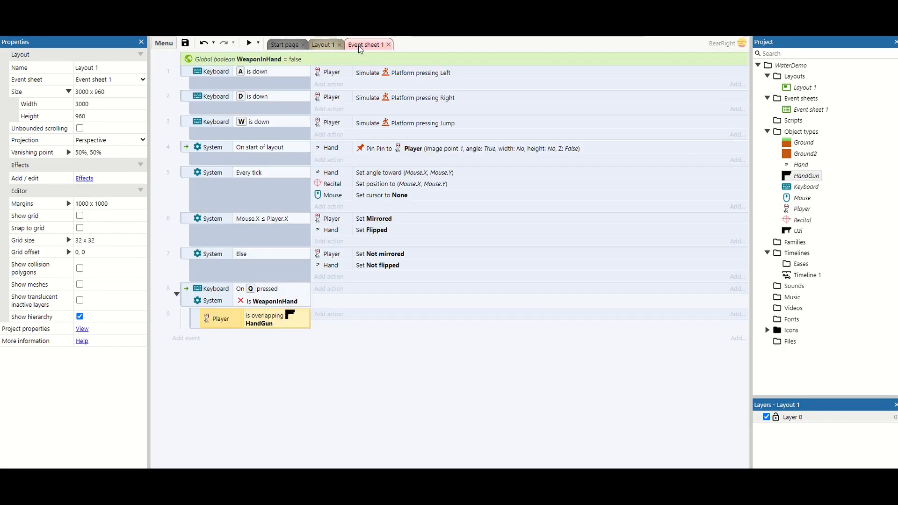
pyautogui.rightClick(224, 318)
pyautogui.click(265, 169)
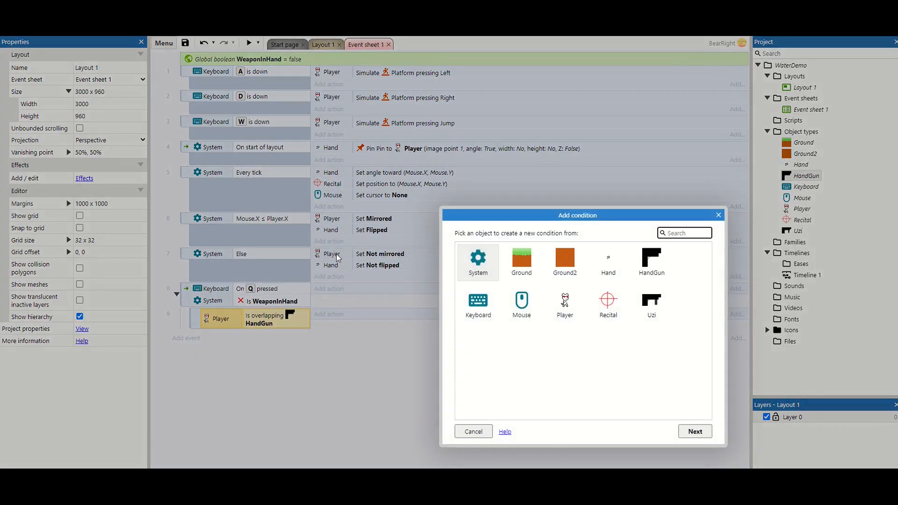
pyautogui.doubleClick(651, 259)
pyautogui.scroll(-5, 534, 358)
pyautogui.scroll(-3, 534, 358)
pyautogui.click(516, 367)
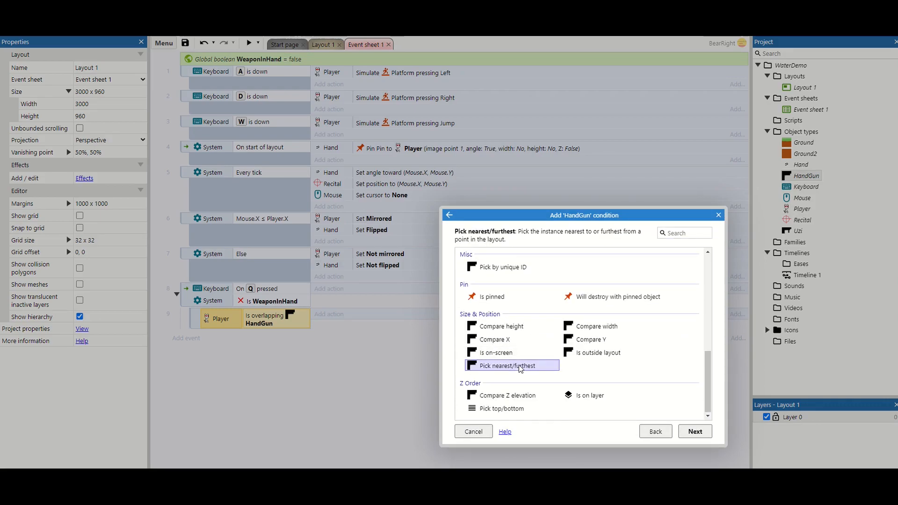
pyautogui.doubleClick(518, 365)
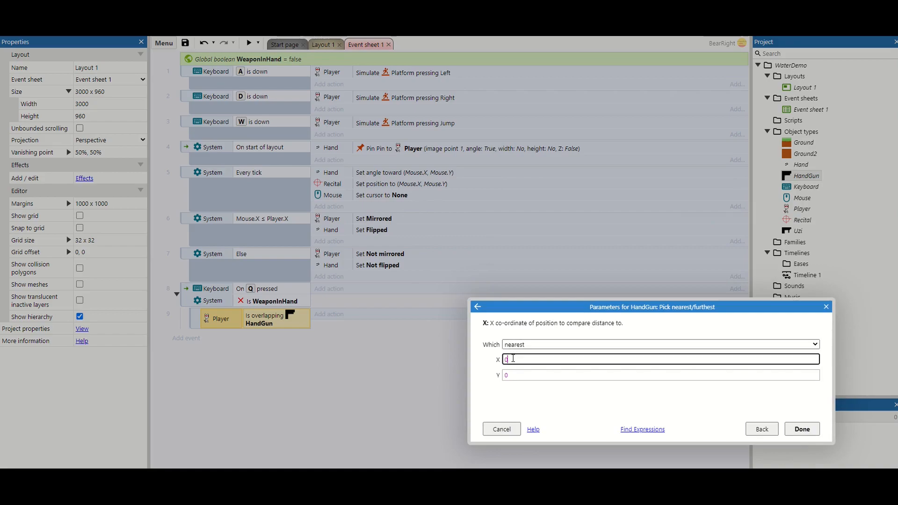
pyautogui.write('player.x')
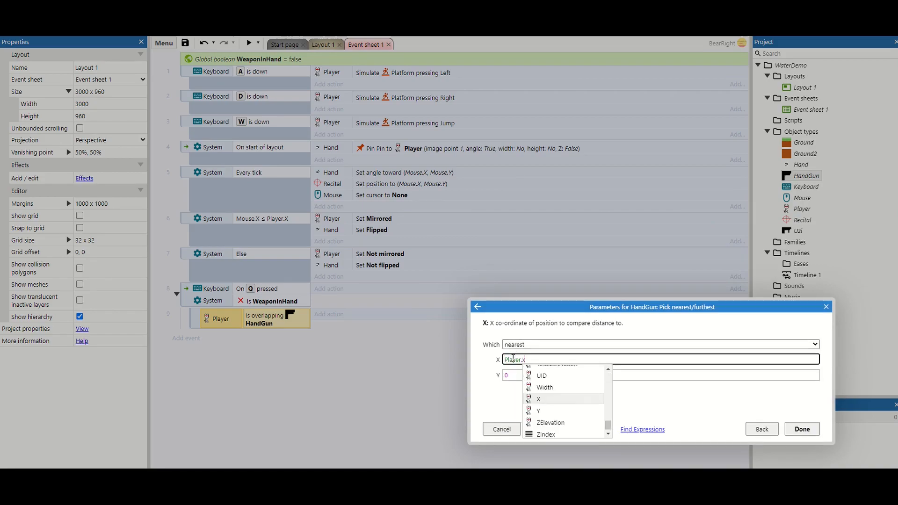
pyautogui.press('Tab')
pyautogui.press('Tab')
pyautogui.write('playe')
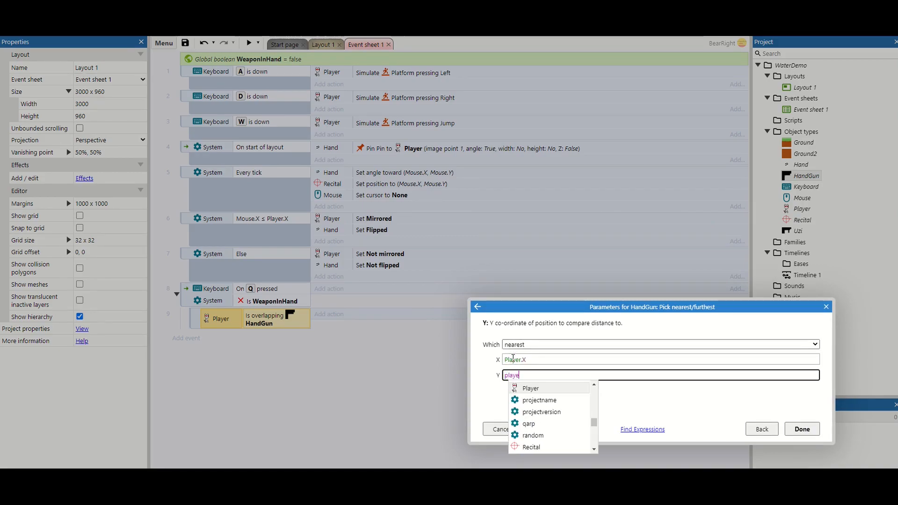
pyautogui.write('r.y')
pyautogui.press('Return')
pyautogui.press('Return')
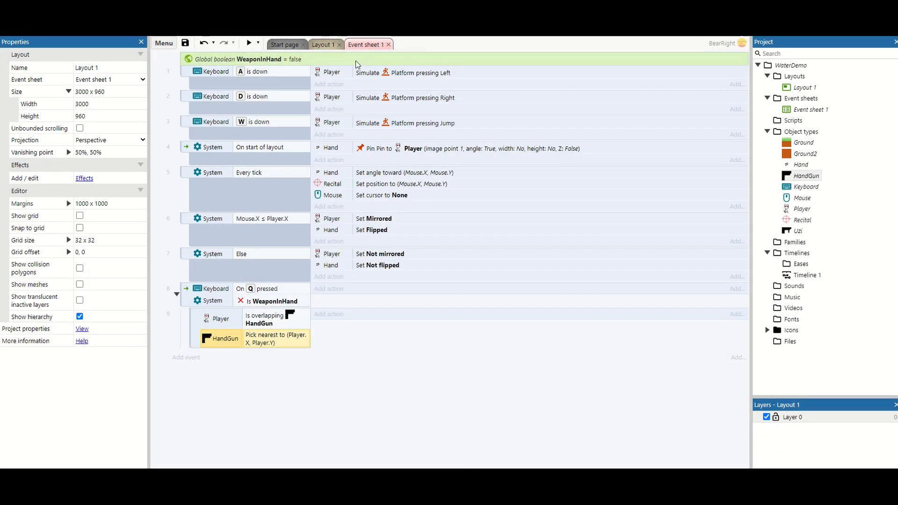
# Step: Add an action to the overlap sub-event that sets HandGun's angle to Hand.Angle
pyautogui.click(335, 318)
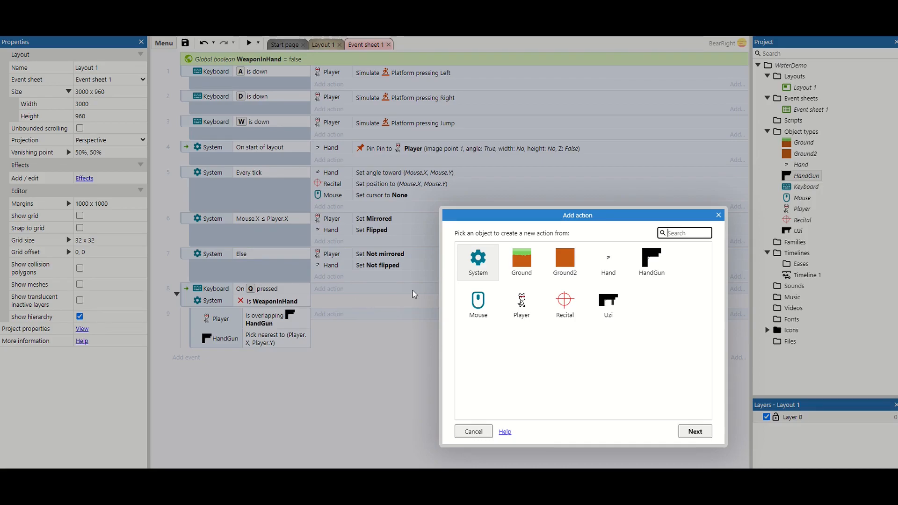
pyautogui.doubleClick(649, 265)
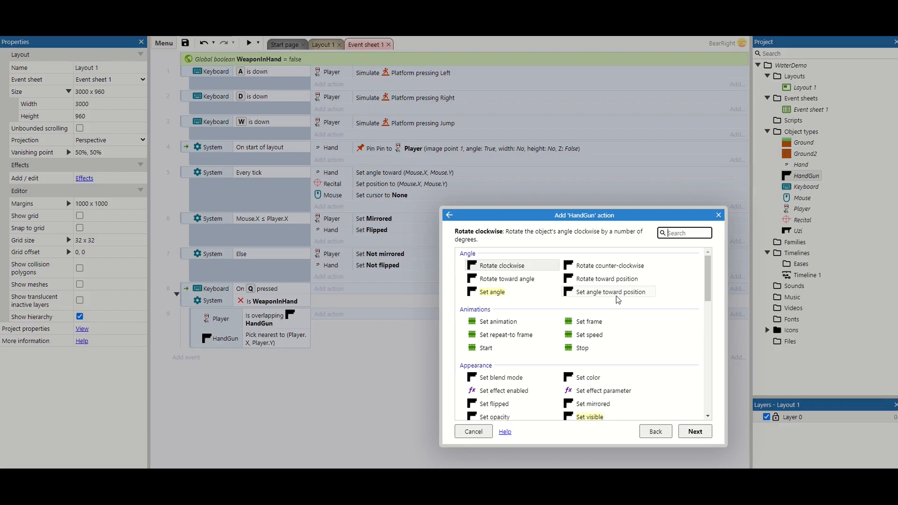
pyautogui.click(528, 291)
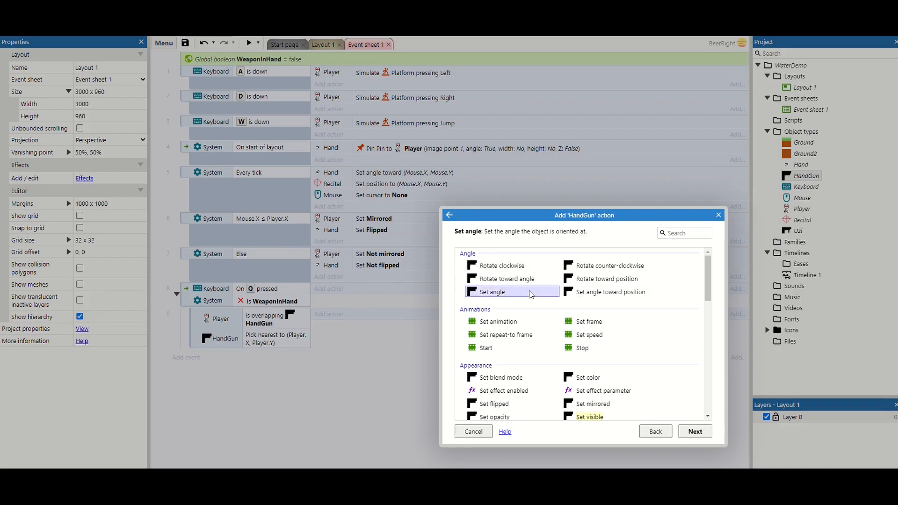
pyautogui.doubleClick(529, 291)
pyautogui.write('Hand.an')
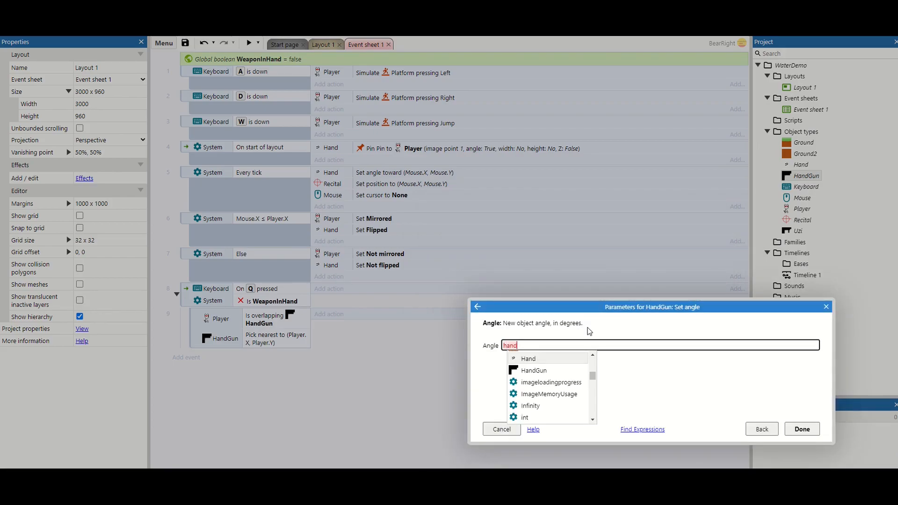
pyautogui.press('Return')
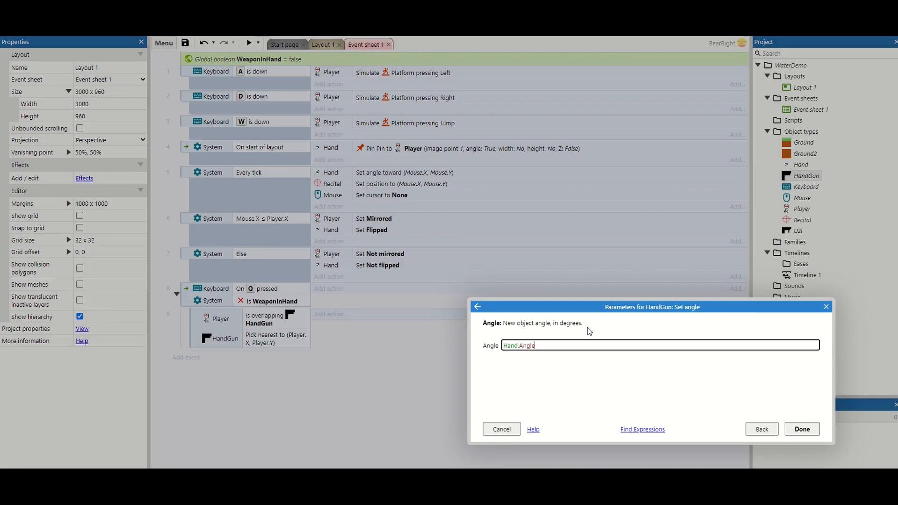
pyautogui.press('Return')
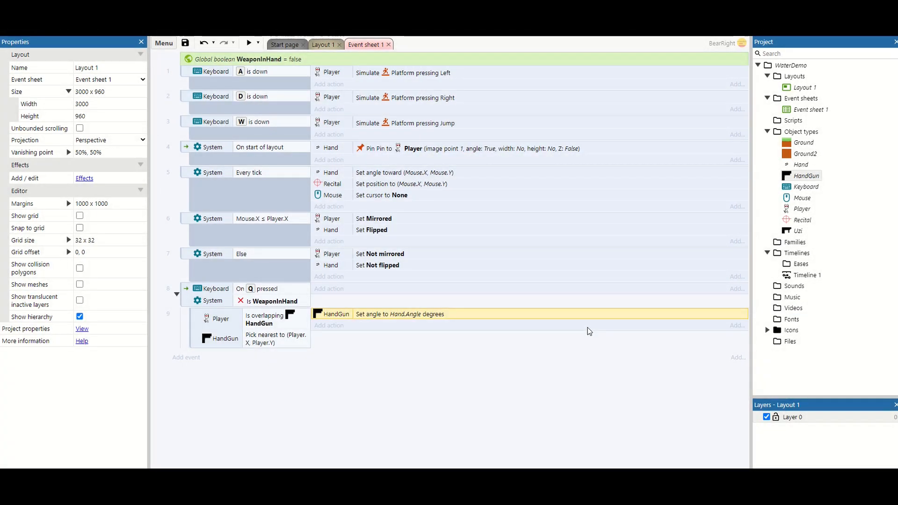
# Step: Add a HandGun Pin to image point action targeting Hand at image point 1, with angle pinning enabled
pyautogui.click(330, 326)
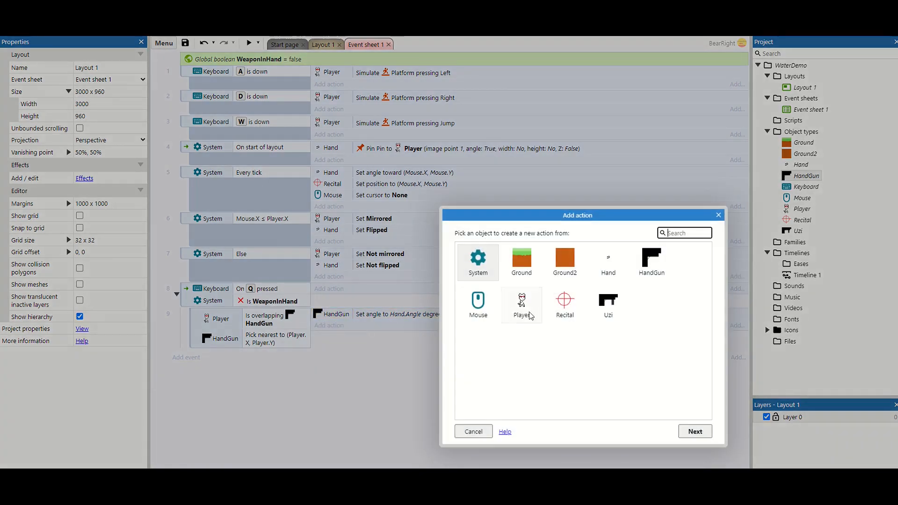
pyautogui.doubleClick(652, 271)
pyautogui.scroll(-5, 603, 304)
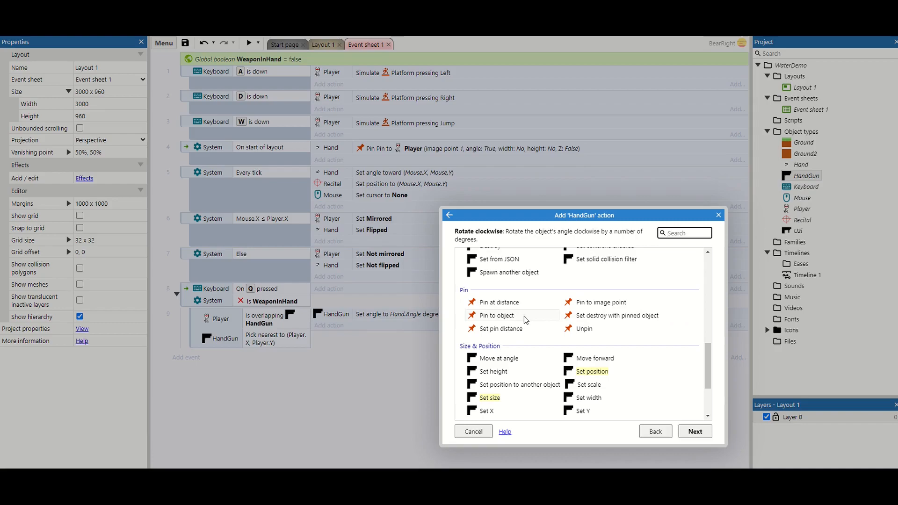
pyautogui.doubleClick(580, 306)
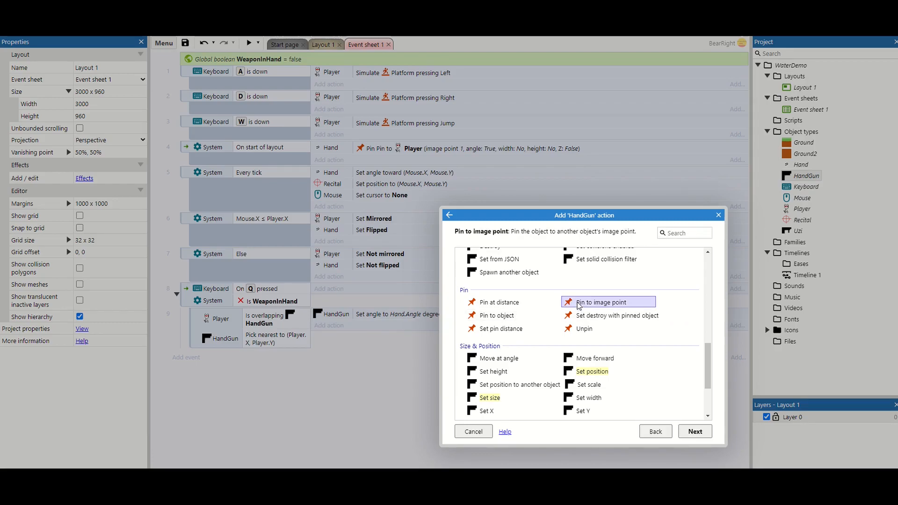
pyautogui.click(583, 348)
pyautogui.click(506, 345)
pyautogui.doubleClick(500, 347)
pyautogui.click(531, 374)
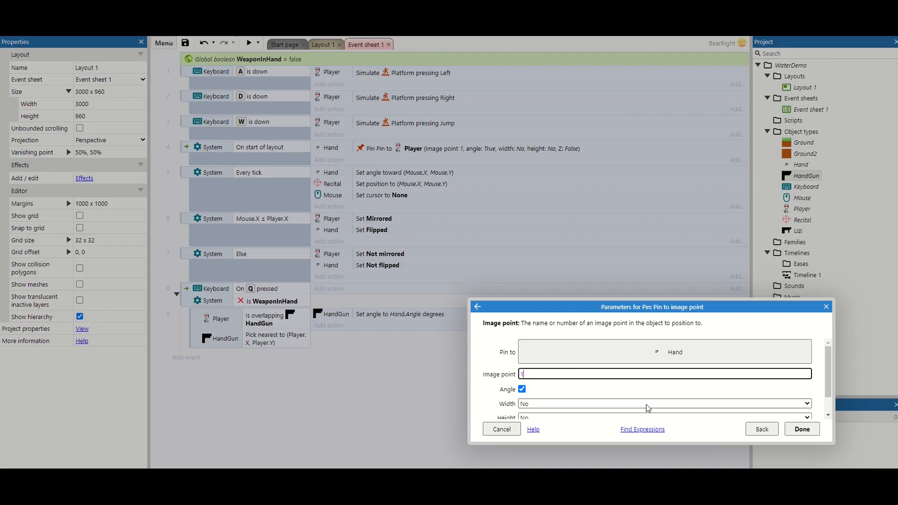
pyautogui.click(802, 428)
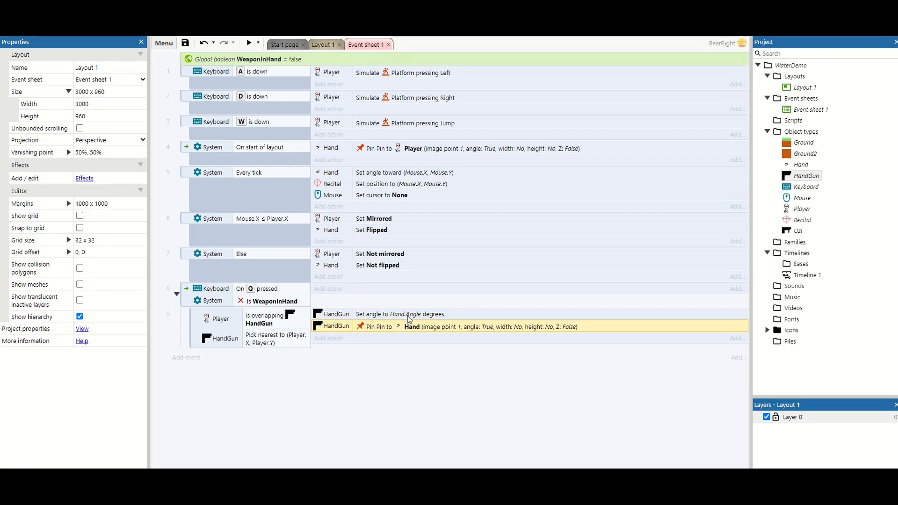
# Step: Add a System Wait action of 0.01 seconds to the HandGun overlap sub-event, after the pin action
pyautogui.click(331, 343)
pyautogui.doubleClick(479, 262)
pyautogui.scroll(-5, 614, 344)
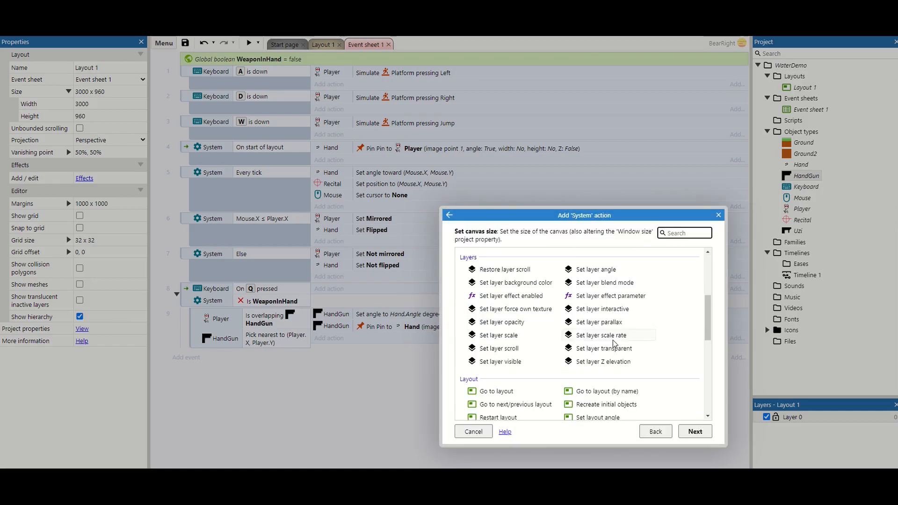
pyautogui.scroll(-5, 614, 343)
pyautogui.doubleClick(584, 394)
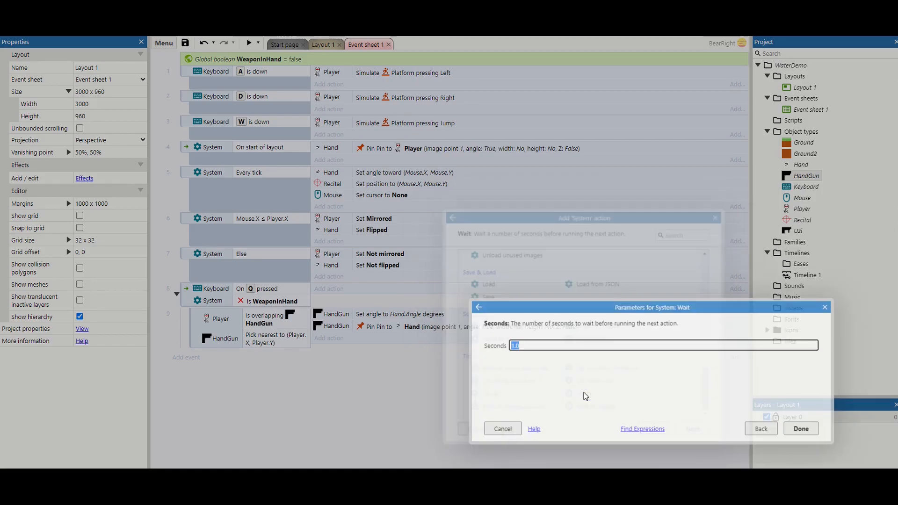
pyautogui.write('0')
pyautogui.write('.02')
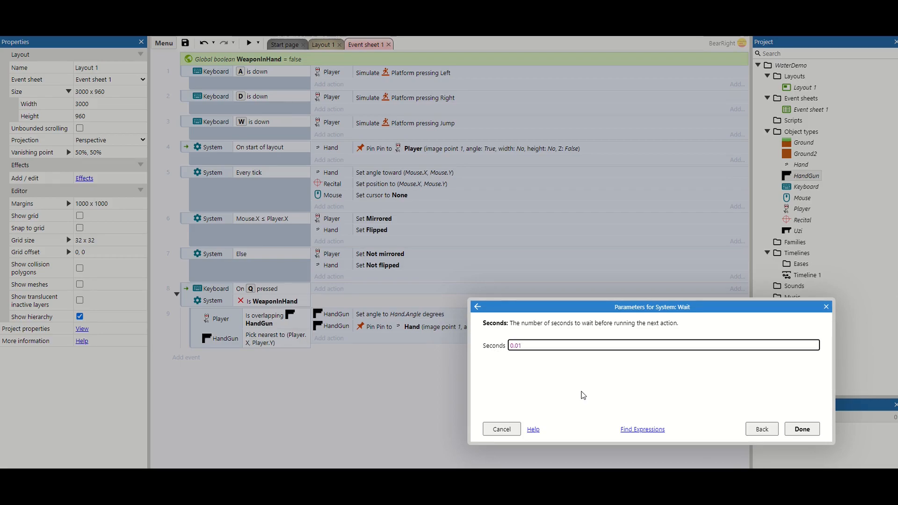
pyautogui.click(801, 429)
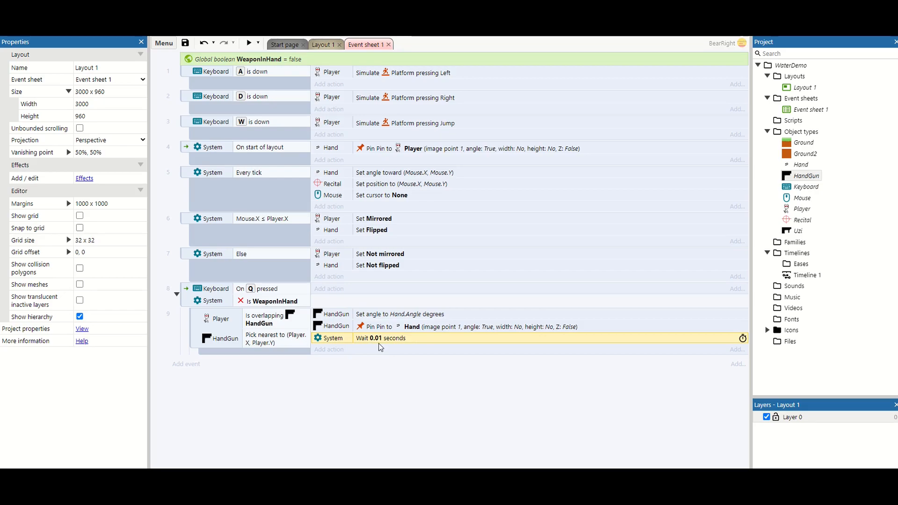
# Step: Add a System Set boolean action to the overlap sub-event that sets WeaponInHand to True
pyautogui.click(332, 349)
pyautogui.doubleClick(478, 266)
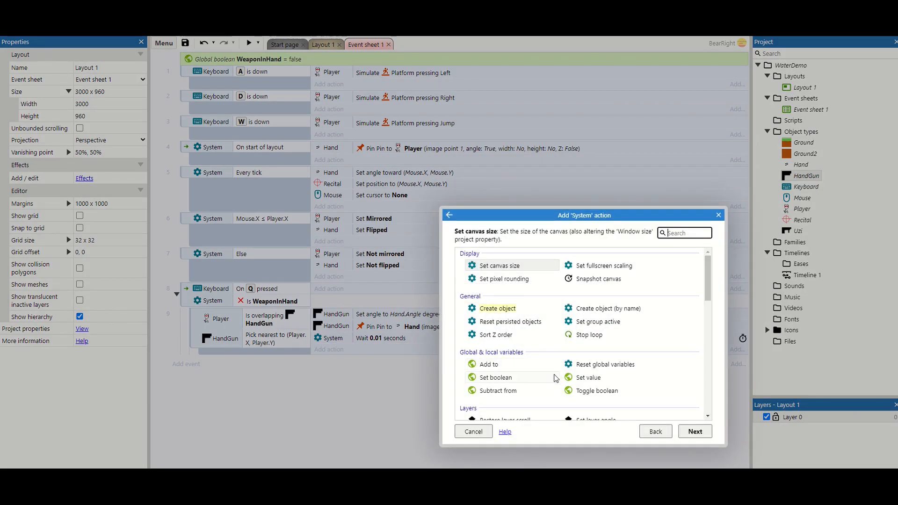
pyautogui.doubleClick(542, 381)
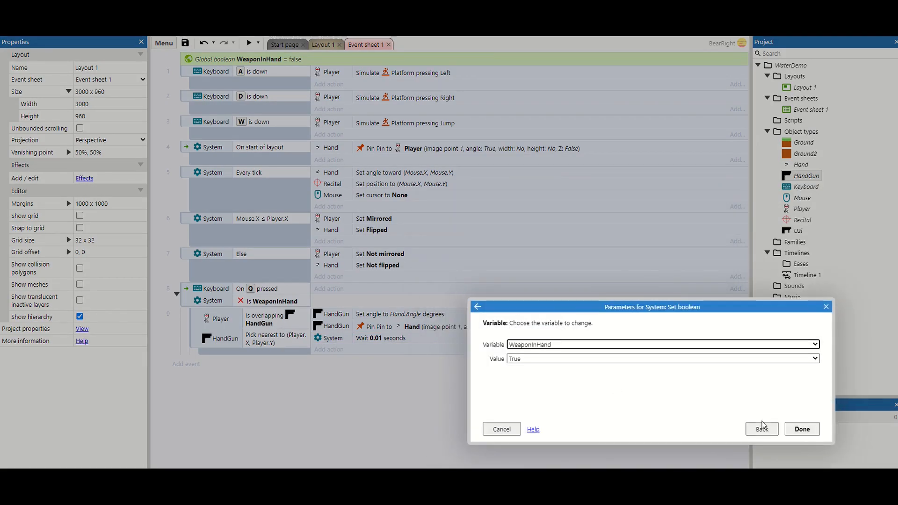
pyautogui.click(802, 429)
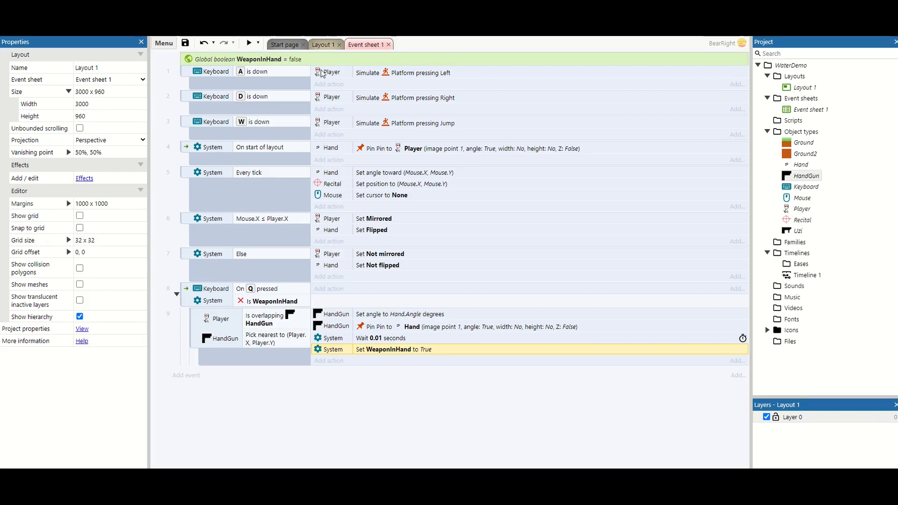
# Step: Preview Layout 1 and walk the player left to test how the picked-up handgun follows the hand's aim
pyautogui.click(320, 45)
pyautogui.click(249, 43)
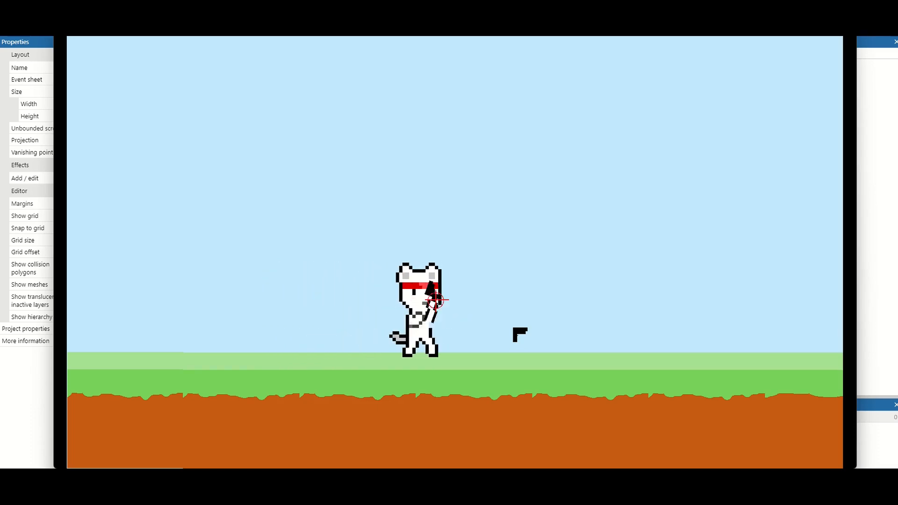
pyautogui.press('a')
pyautogui.press('a')
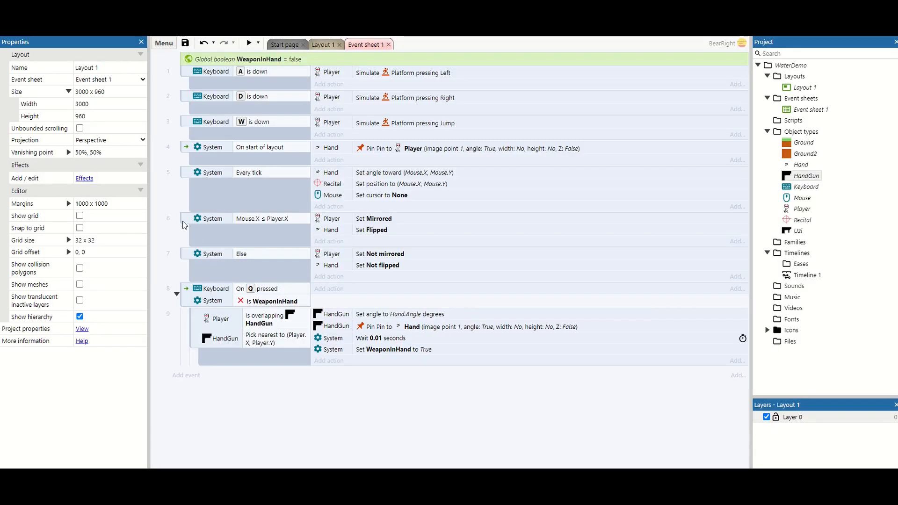
# Step: Add a sub-event under the Mouse.X ≤ Player.X event with the HandGun condition Pin is pinned
pyautogui.click(187, 226)
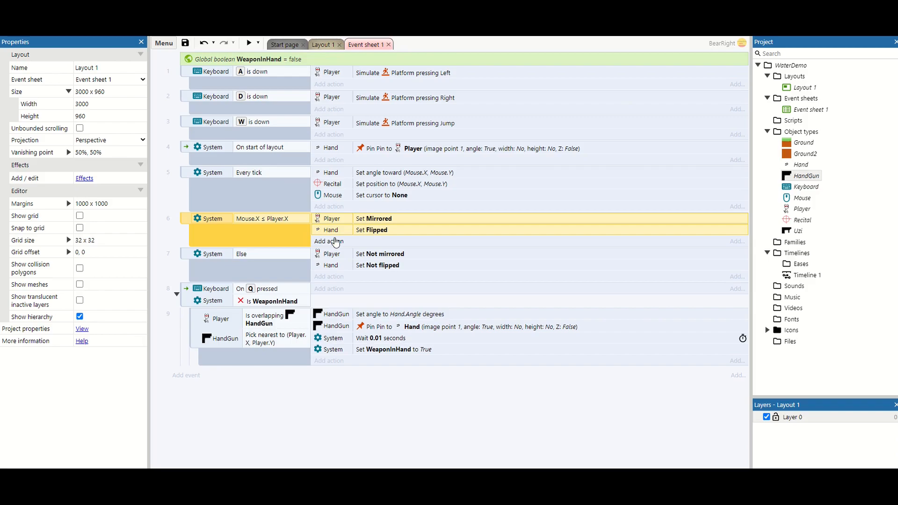
pyautogui.rightClick(184, 221)
pyautogui.moveTo(220, 225)
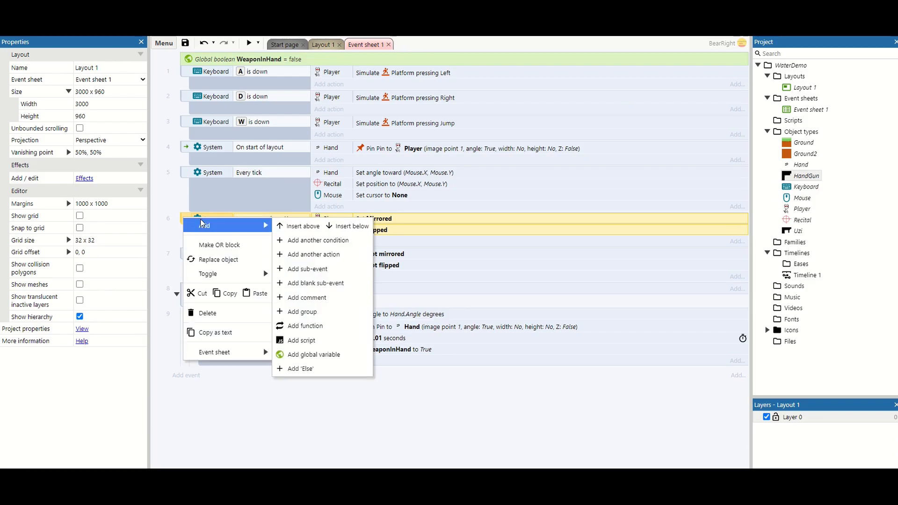
pyautogui.click(326, 282)
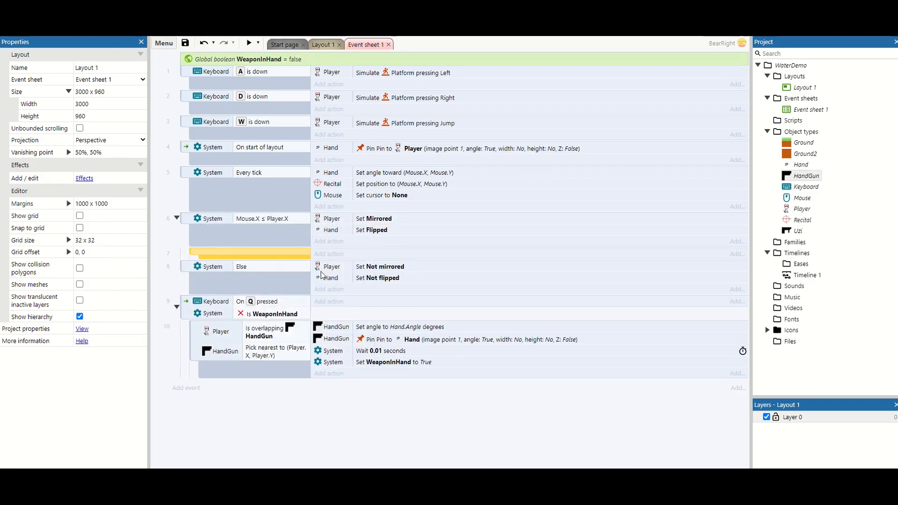
pyautogui.doubleClick(268, 254)
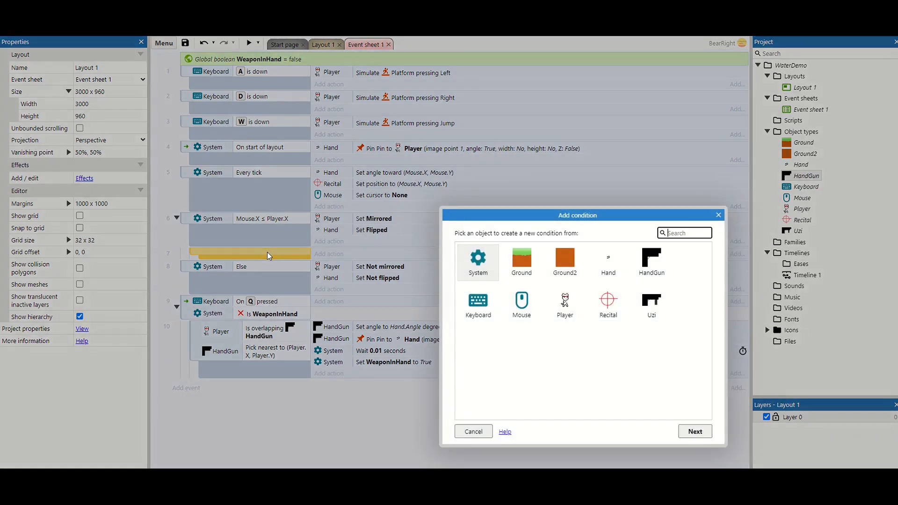
pyautogui.doubleClick(646, 272)
pyautogui.scroll(-10, 578, 300)
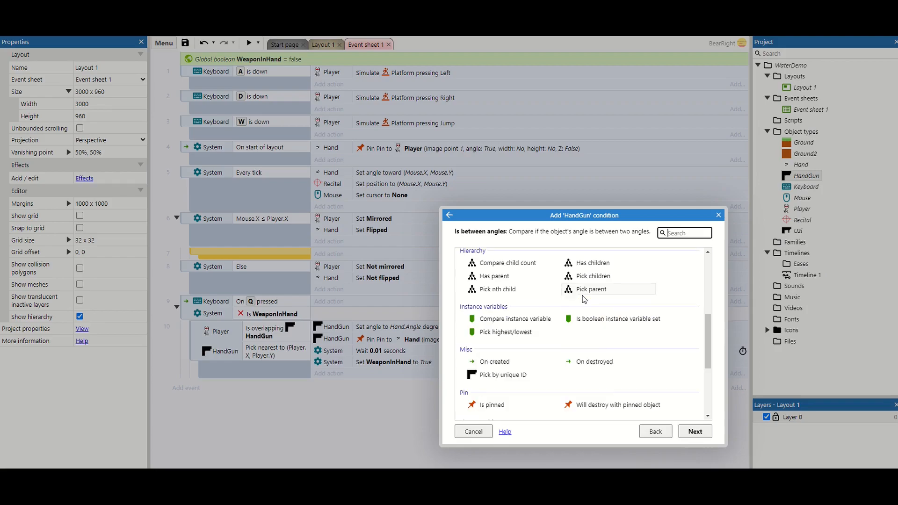
pyautogui.doubleClick(490, 310)
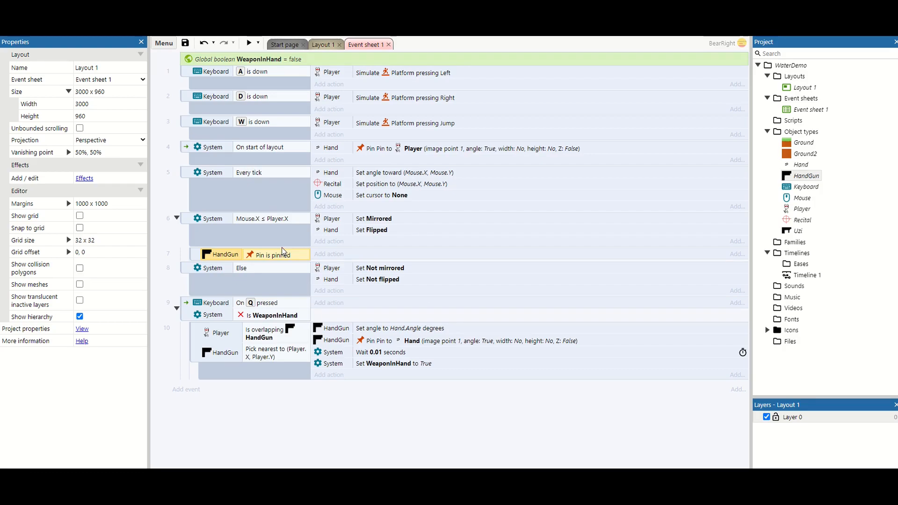
# Step: Add a HandGun Set flipped action with state Flipped to the pinned sub-event under Mouse.X ≤ Player.X
pyautogui.click(330, 254)
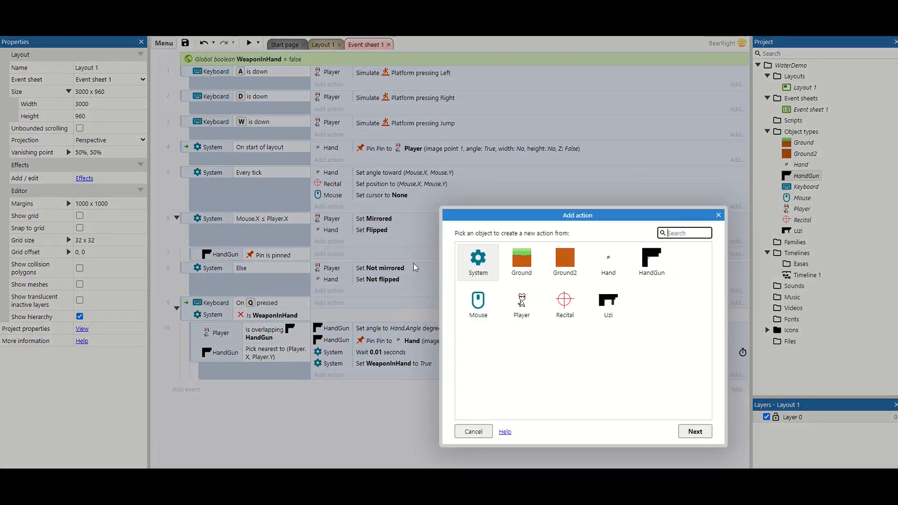
pyautogui.doubleClick(637, 279)
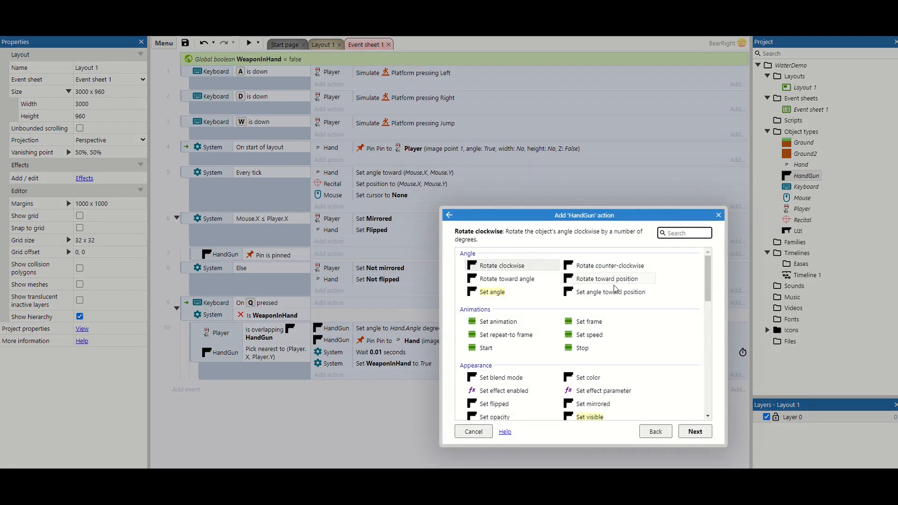
pyautogui.doubleClick(506, 403)
pyautogui.click(802, 429)
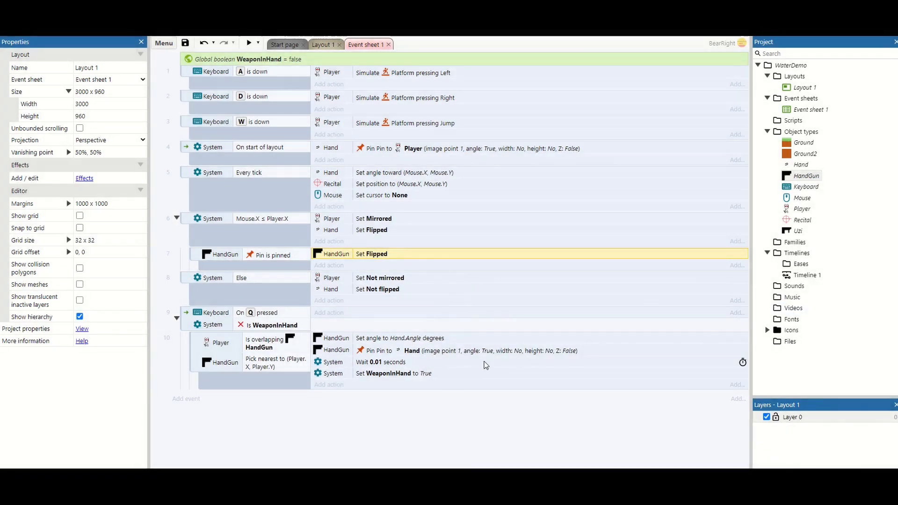
# Step: Add a sub-event under the Else event with the HandGun condition Pin is pinned
pyautogui.rightClick(186, 279)
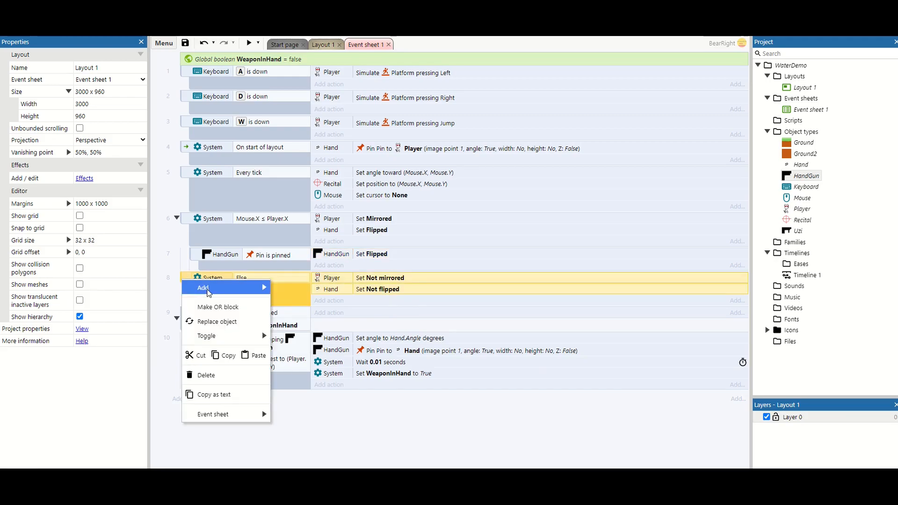
pyautogui.moveTo(206, 287)
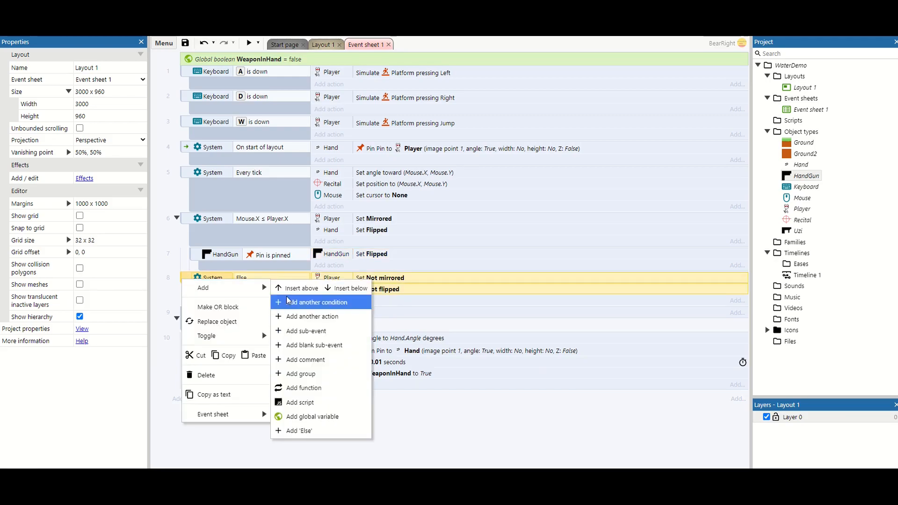
pyautogui.click(317, 345)
pyautogui.doubleClick(287, 313)
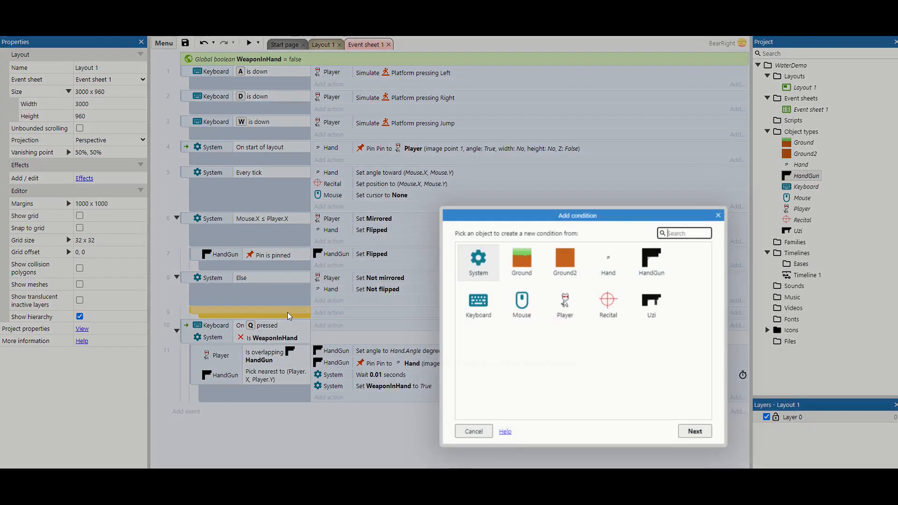
pyautogui.doubleClick(641, 264)
pyautogui.scroll(-10, 569, 319)
pyautogui.doubleClick(520, 311)
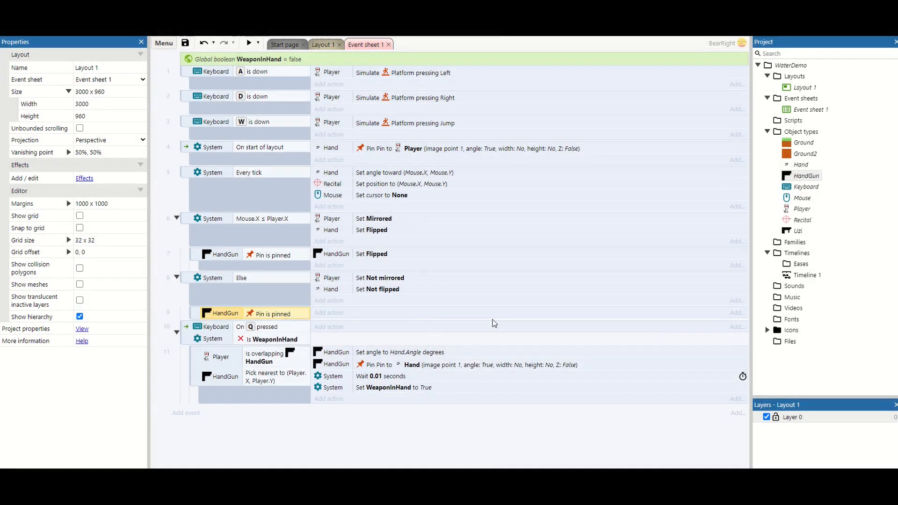
# Step: Add a HandGun Set flipped action with state Not flipped to the pinned sub-event under Else
pyautogui.click(350, 313)
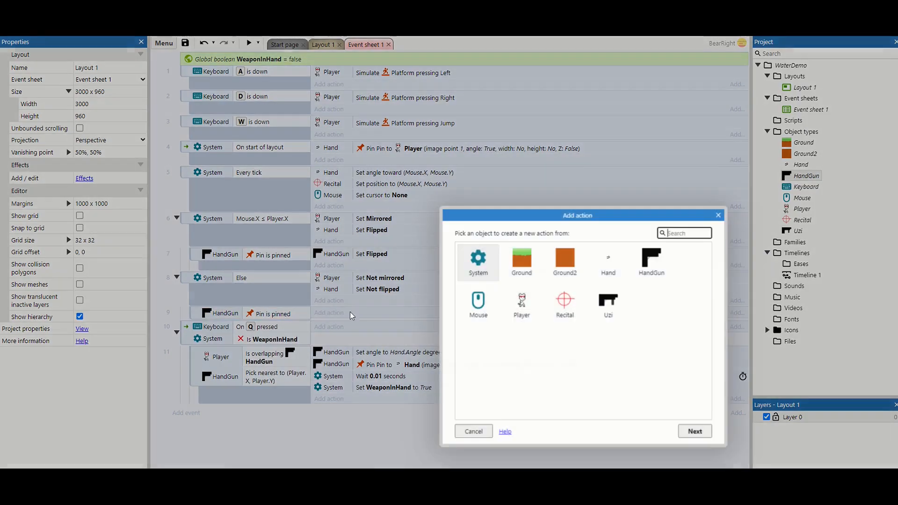
pyautogui.doubleClick(651, 261)
pyautogui.doubleClick(492, 404)
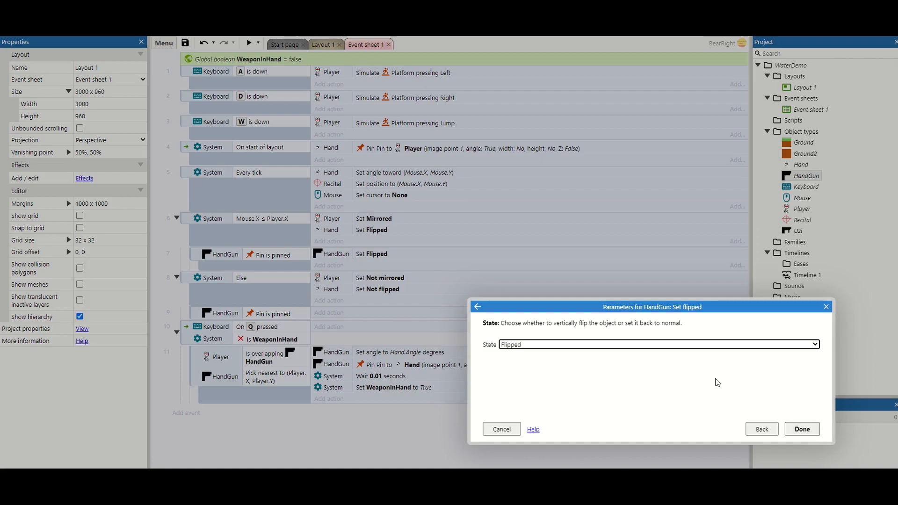
pyautogui.click(653, 346)
pyautogui.click(655, 363)
pyautogui.click(802, 428)
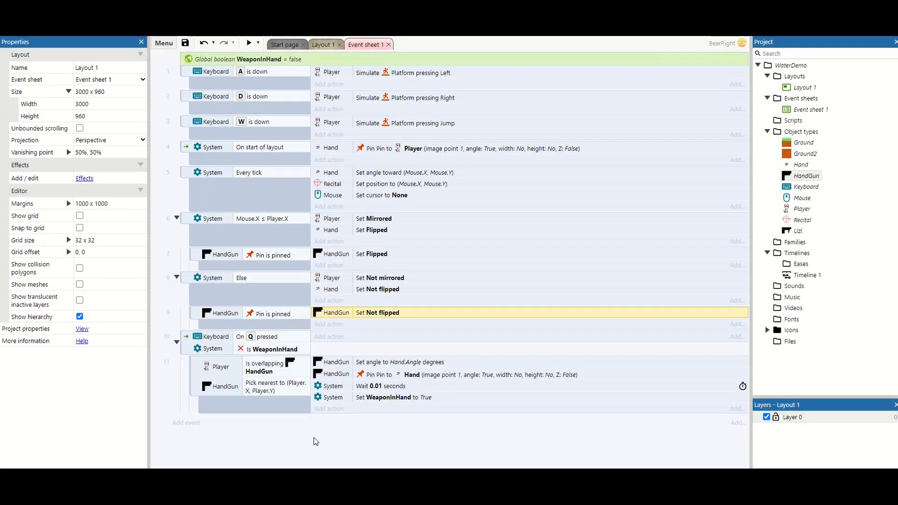
# Step: Preview Layout 1, walk the player right to test the held handgun's flipping, and close the preview
pyautogui.click(311, 45)
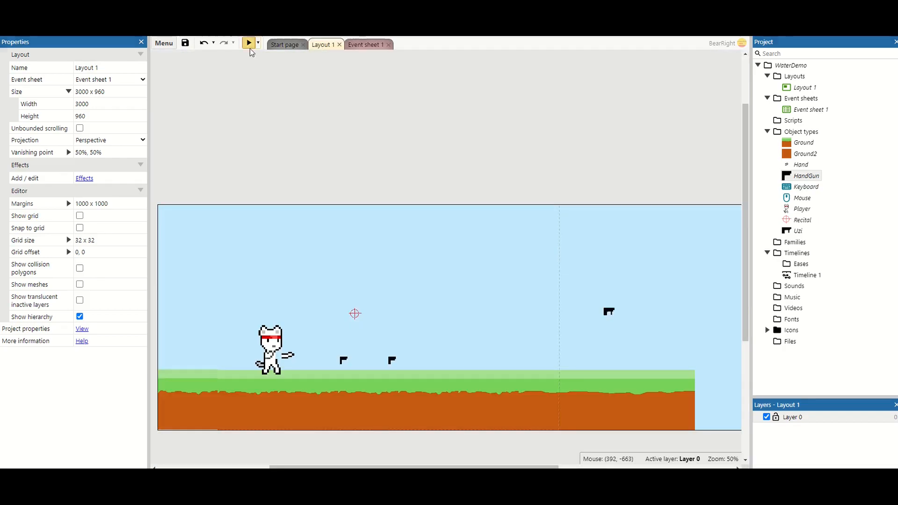
pyautogui.click(249, 43)
pyautogui.press('d')
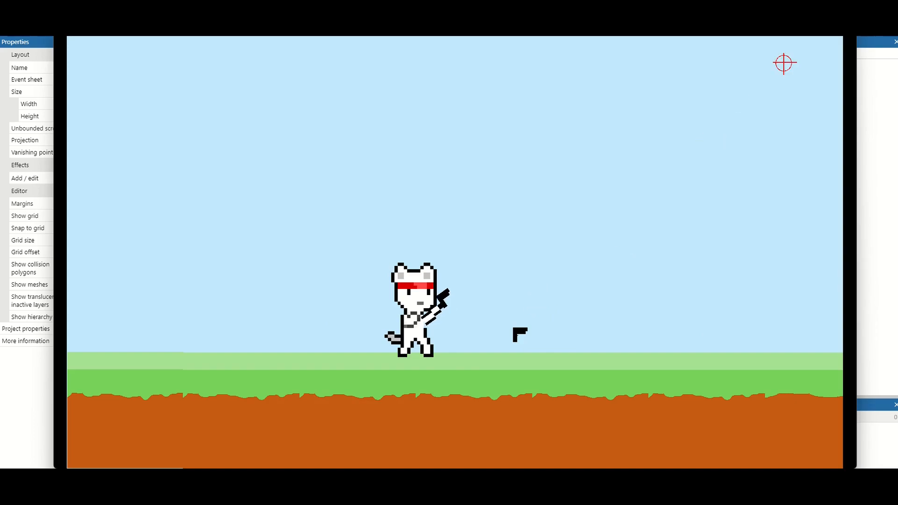
pyautogui.click(844, 29)
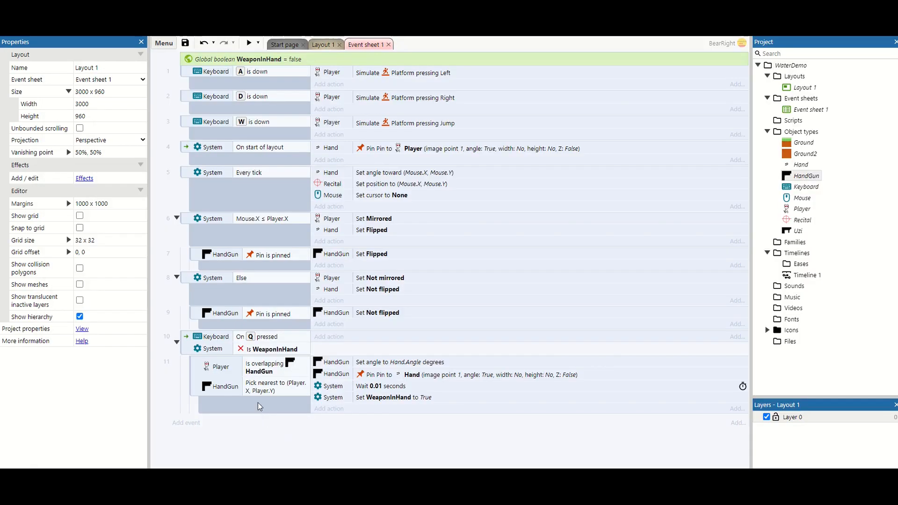
# Step: Add a new event at the end of the sheet with the Keyboard condition On Q pressed
pyautogui.click(187, 423)
pyautogui.doubleClick(488, 304)
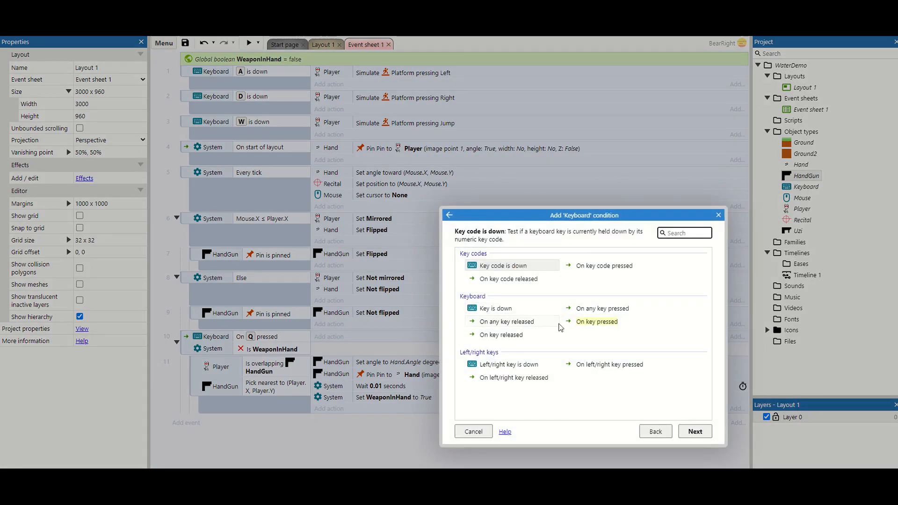
pyautogui.doubleClick(587, 322)
pyautogui.click(588, 344)
pyautogui.press('q')
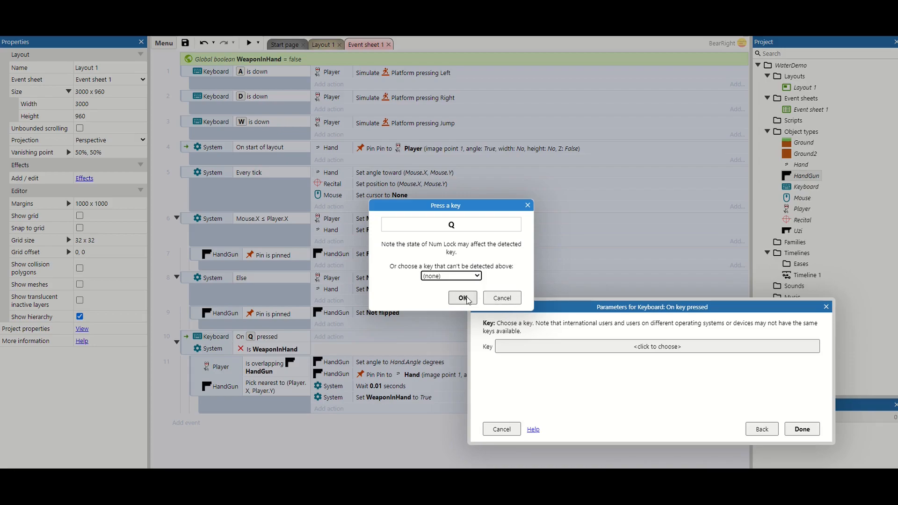
pyautogui.click(462, 298)
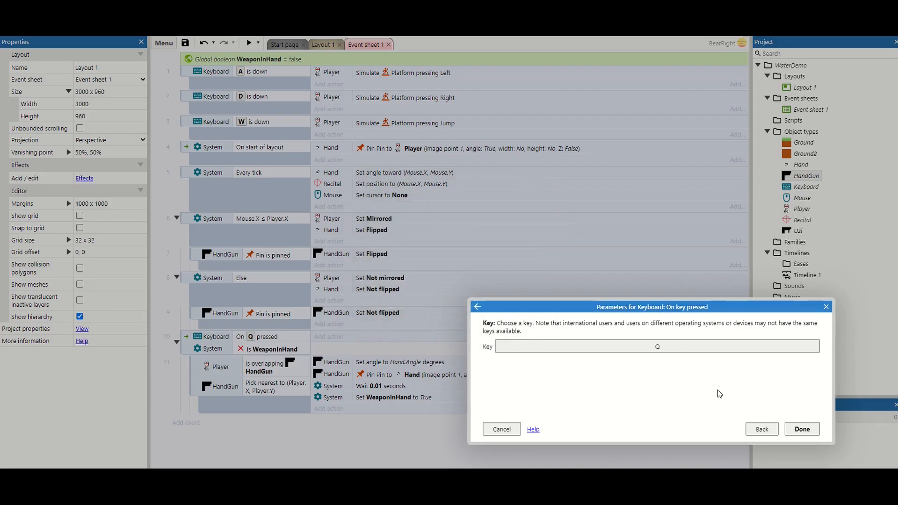
pyautogui.click(801, 429)
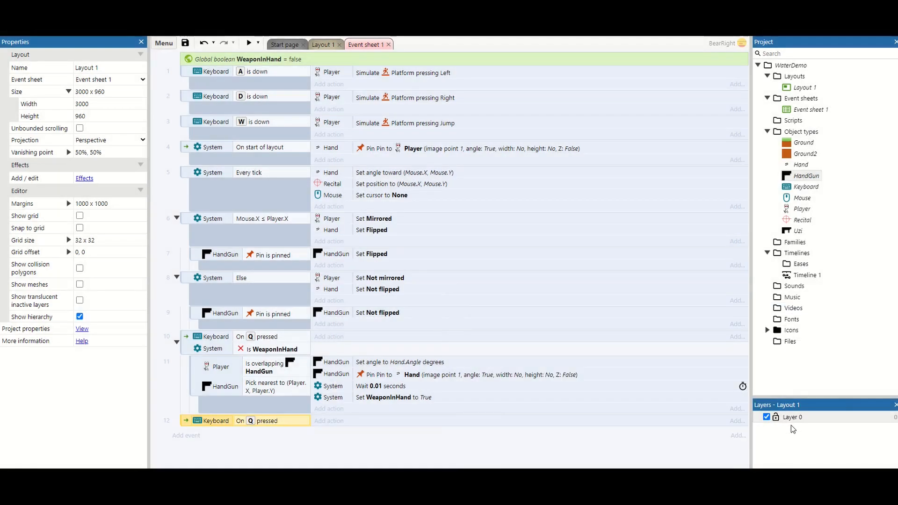
# Step: Add a System Is boolean set condition for WeaponInHand to the last On Q pressed event
pyautogui.rightClick(301, 428)
pyautogui.click(323, 294)
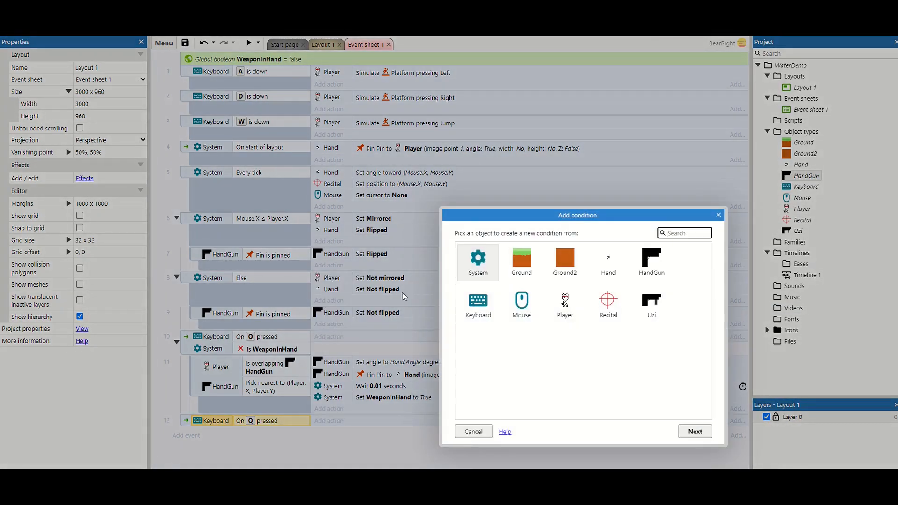
pyautogui.doubleClick(478, 260)
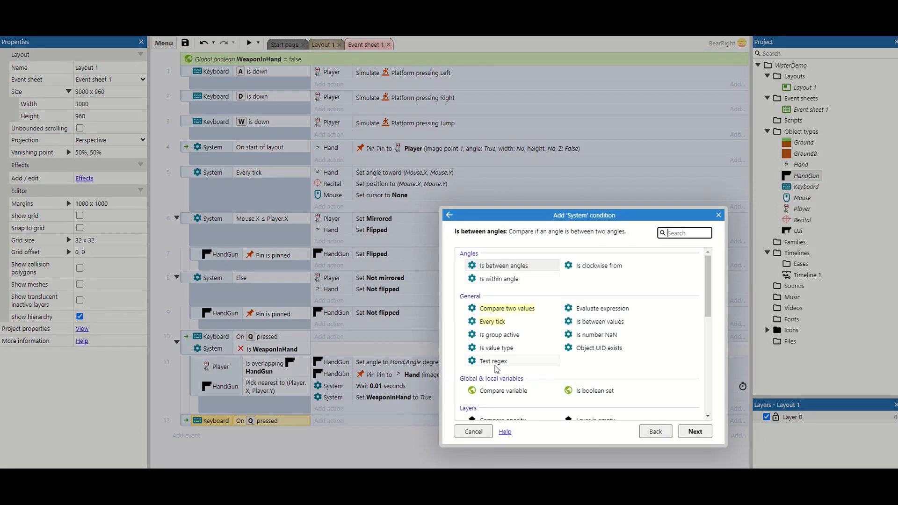
pyautogui.doubleClick(579, 392)
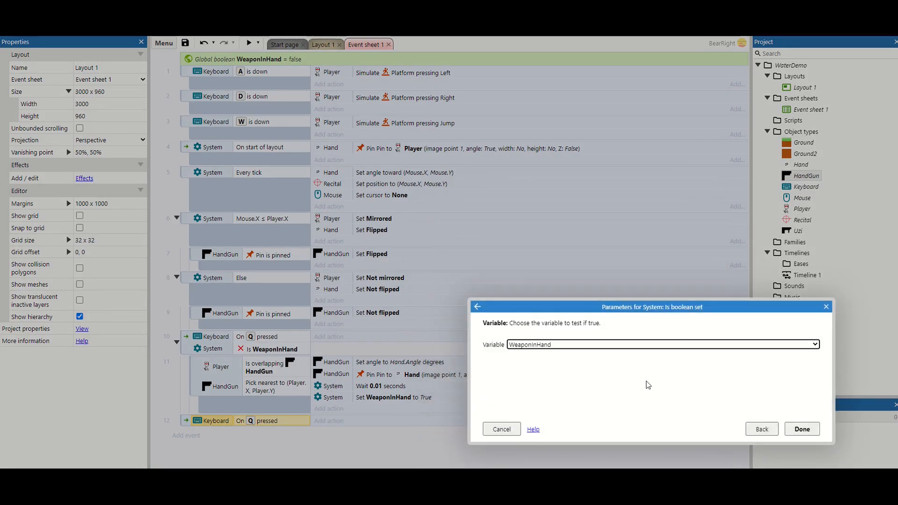
pyautogui.click(801, 430)
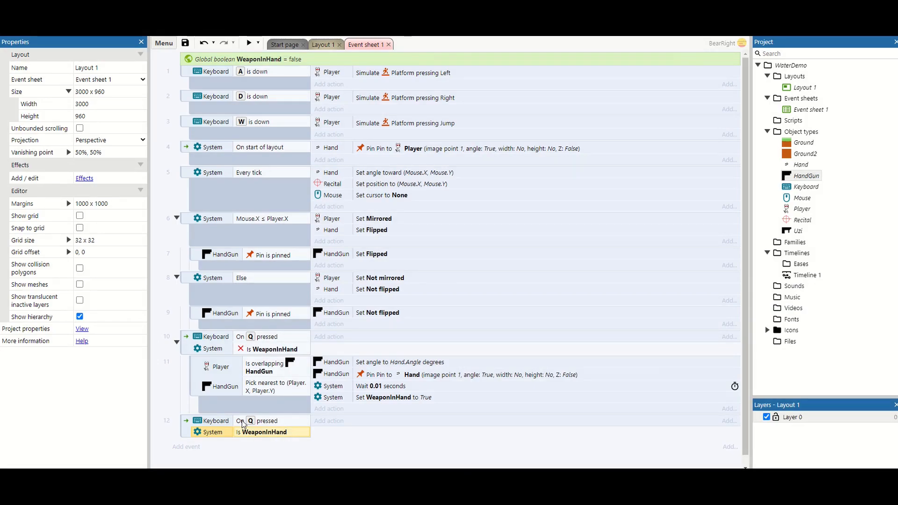
# Step: Add a HandGun Pin Unpin action to the On Q pressed event that requires WeaponInHand
pyautogui.click(319, 421)
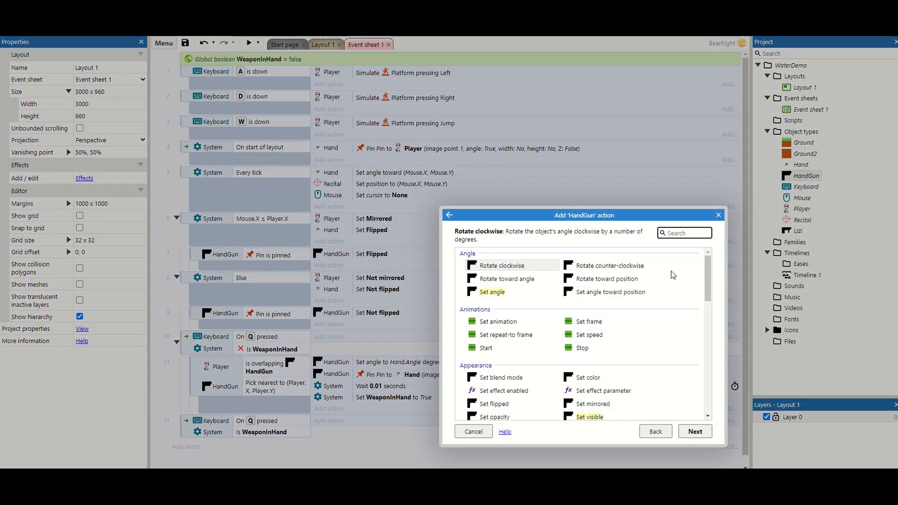
pyautogui.moveTo(707, 276); pyautogui.dragTo(703, 364)
pyautogui.doubleClick(575, 349)
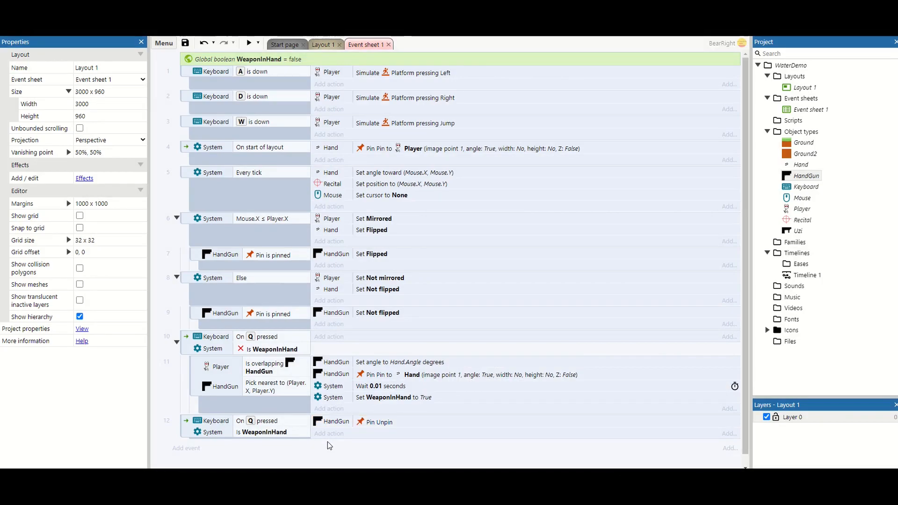
# Step: Preview the layout, move the player left and right to test dropping the handgun, and close the preview
pyautogui.click(244, 45)
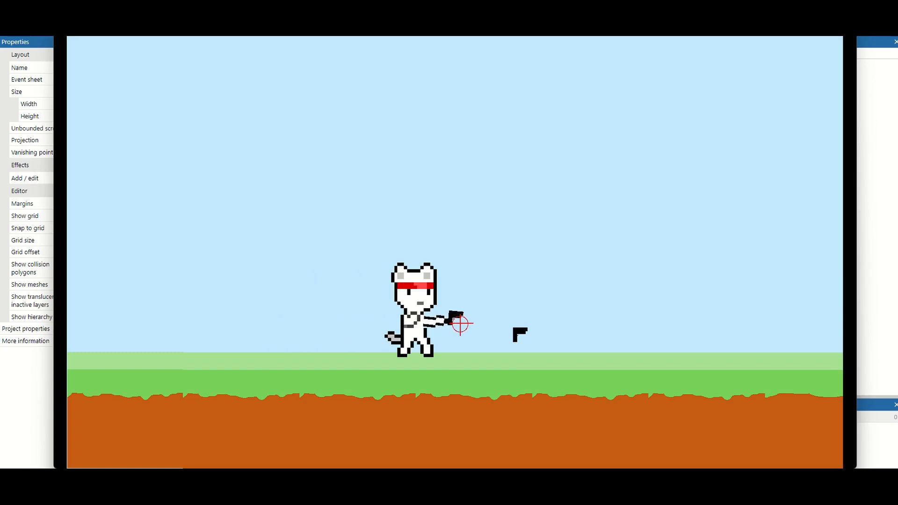
pyautogui.press('Left')
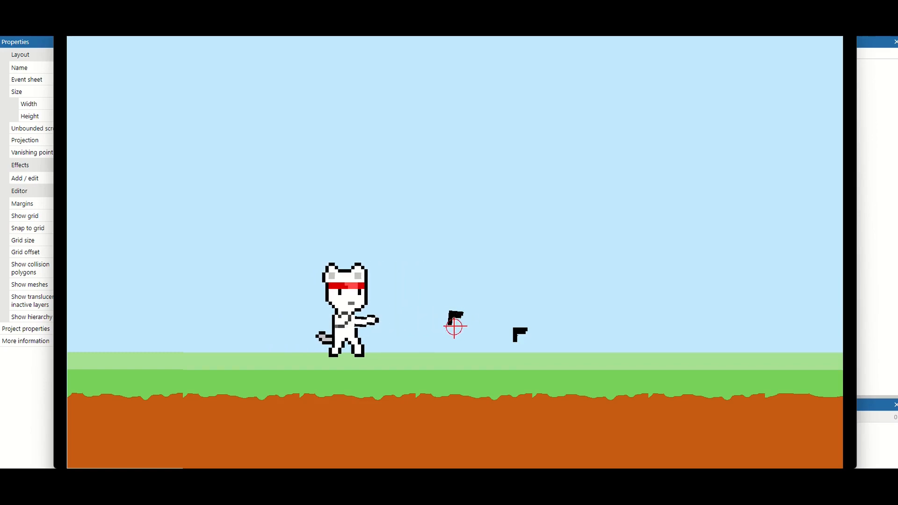
pyautogui.press('Right')
pyautogui.press('Right')
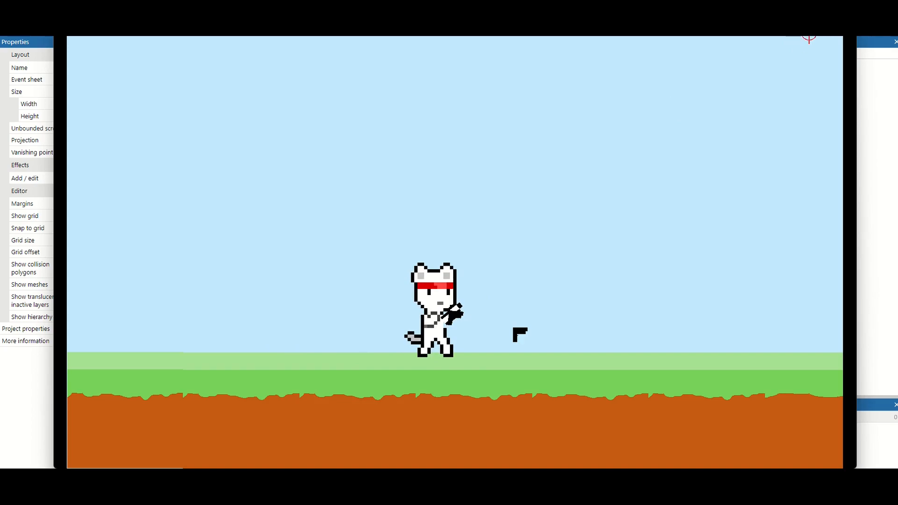
pyautogui.click(845, 29)
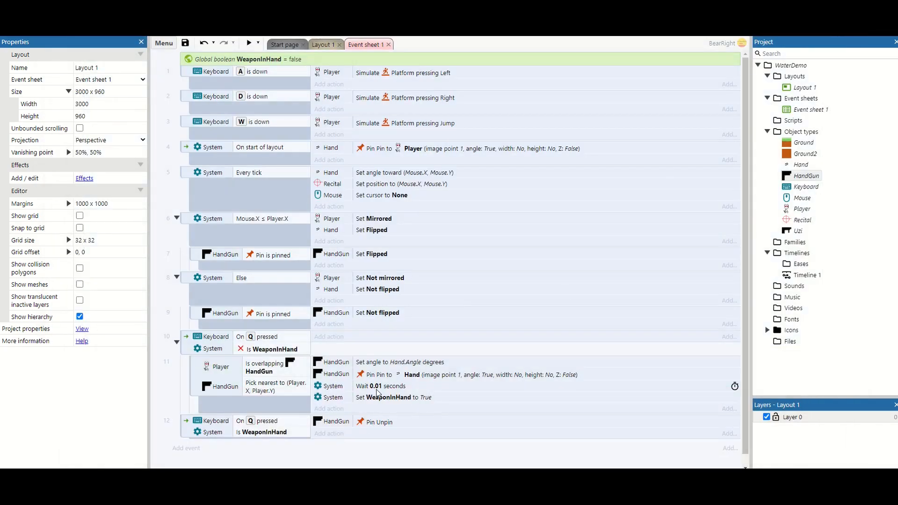
# Step: Copy the Wait 0.01 seconds and Set WeaponInHand actions from the pickup sub-event into the unpin event
pyautogui.click(379, 397)
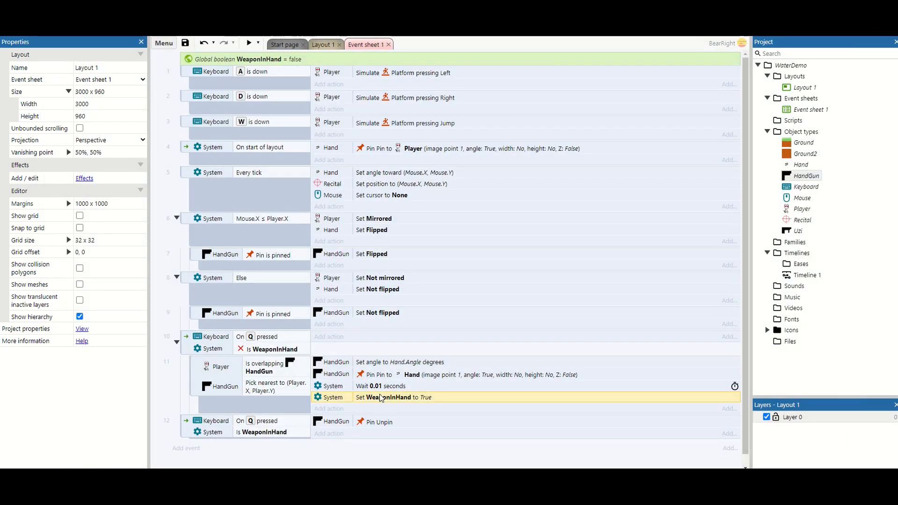
pyautogui.keyDown('ctrl'); pyautogui.click(388, 384); pyautogui.keyUp('ctrl')
pyautogui.click(385, 419)
pyautogui.hotkey('ctrl', 'v')
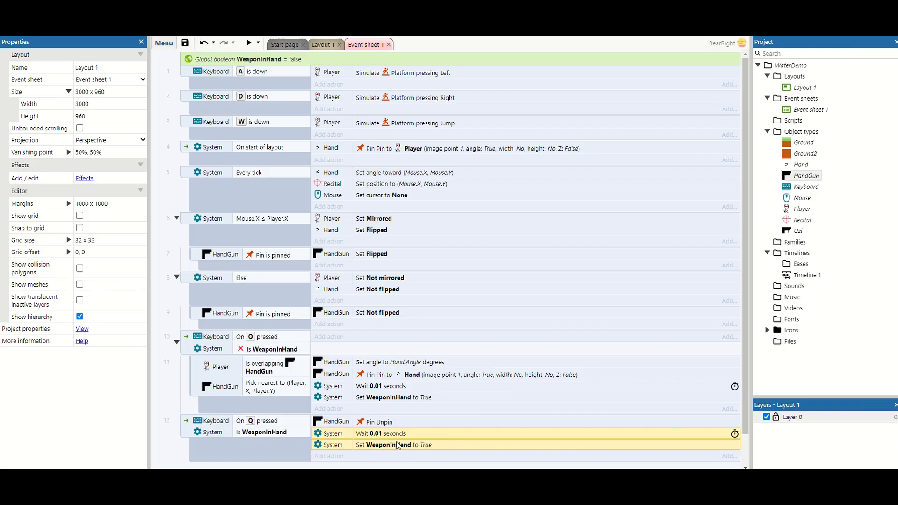
# Step: Set the value of the copied WeaponInHand action in the unpin event to False
pyautogui.doubleClick(398, 445)
pyautogui.click(527, 360)
pyautogui.click(529, 368)
pyautogui.click(791, 433)
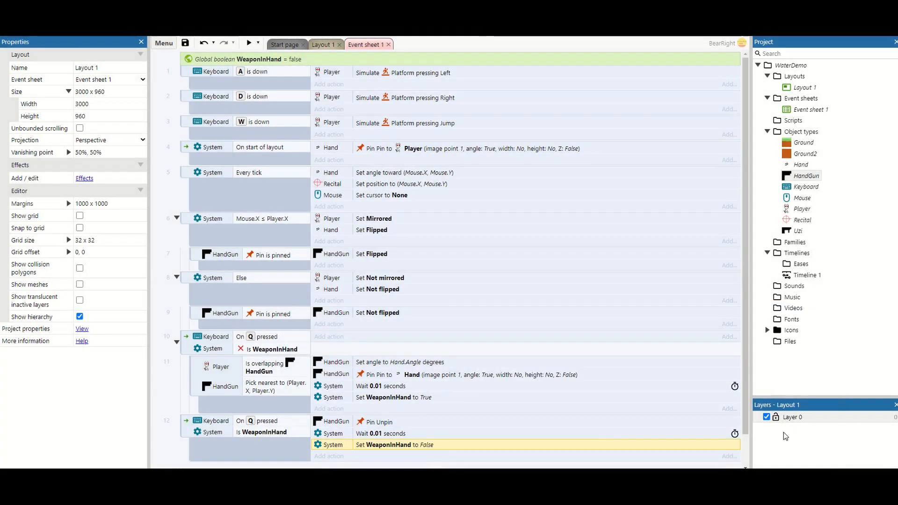
# Step: Add the Physics behavior to the HandGun object type
pyautogui.scroll(-1, 421, 422)
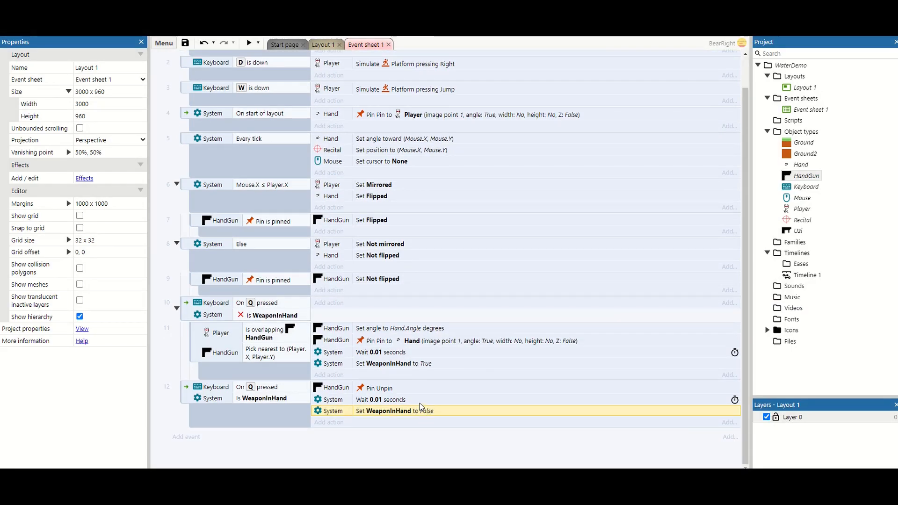
pyautogui.rightClick(800, 176)
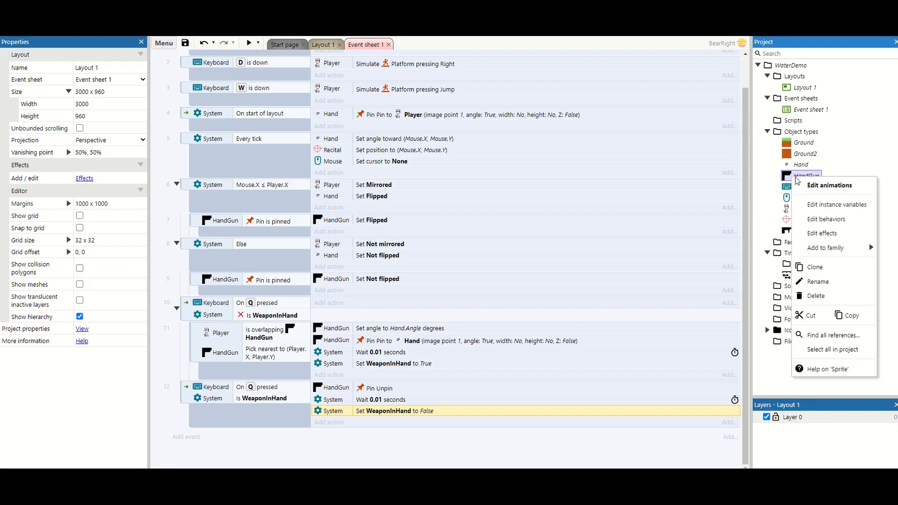
pyautogui.click(810, 220)
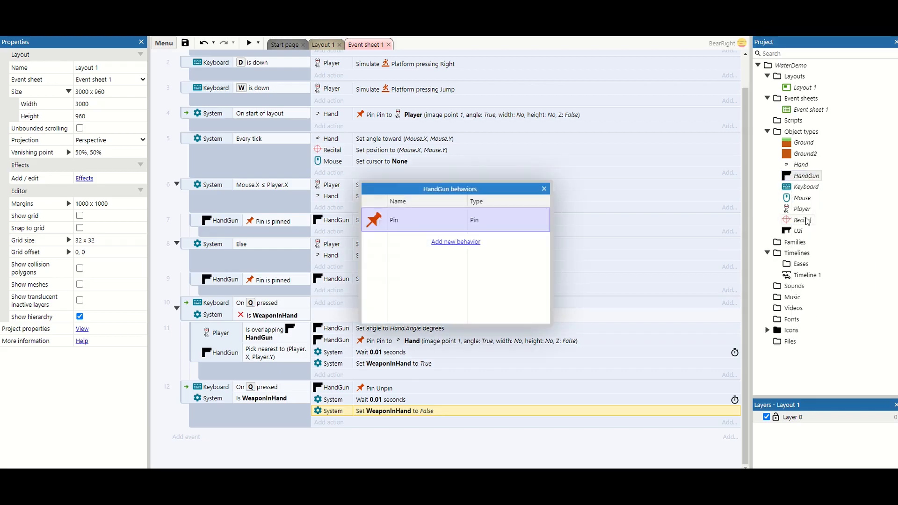
pyautogui.click(469, 242)
pyautogui.scroll(-6, 477, 245)
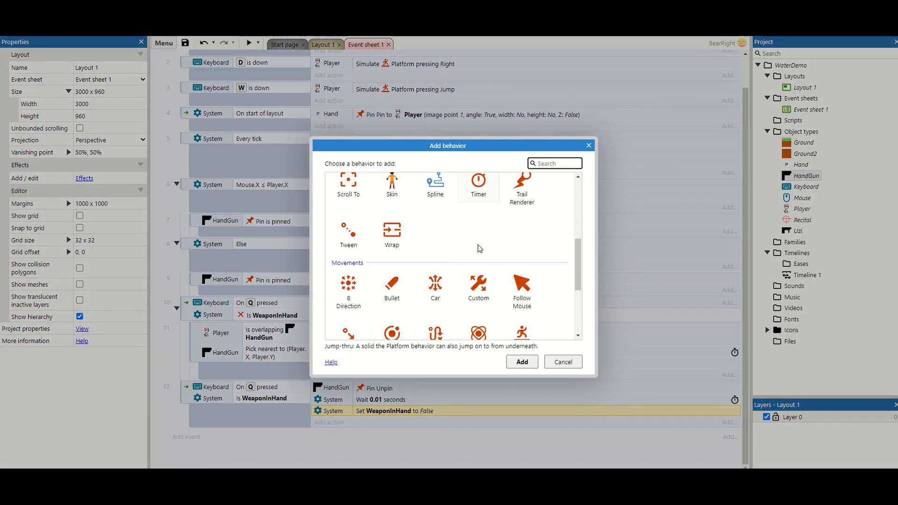
pyautogui.doubleClick(478, 248)
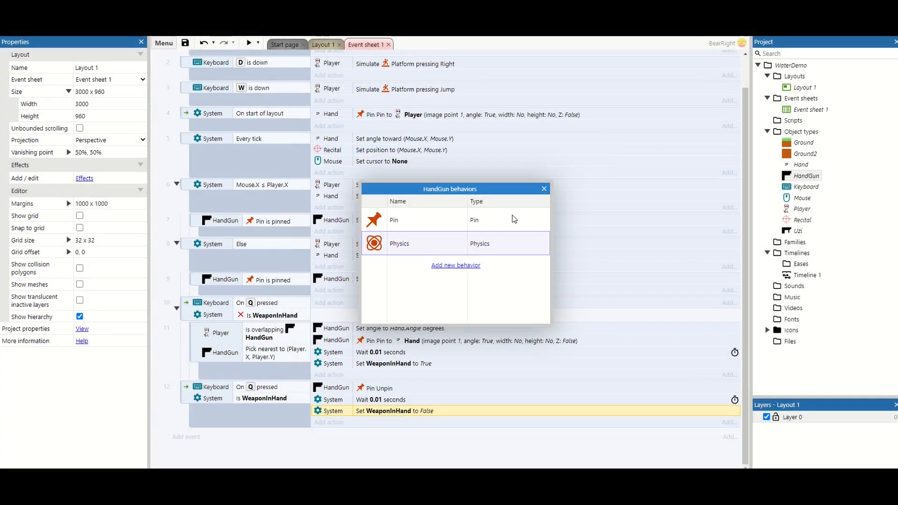
pyautogui.click(541, 191)
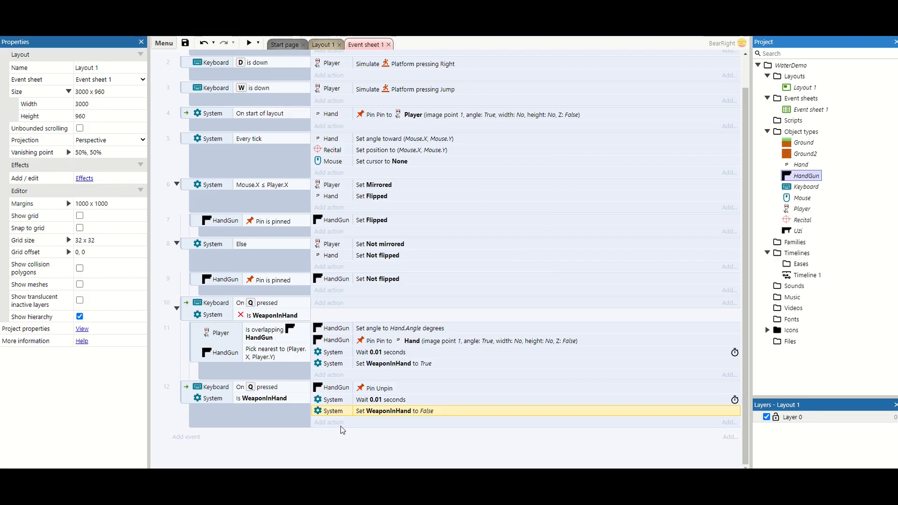
# Step: Add a HandGun Physics Set enabled action with mode disabled to the pickup sub-event, placed directly after the Pin action
pyautogui.click(341, 376)
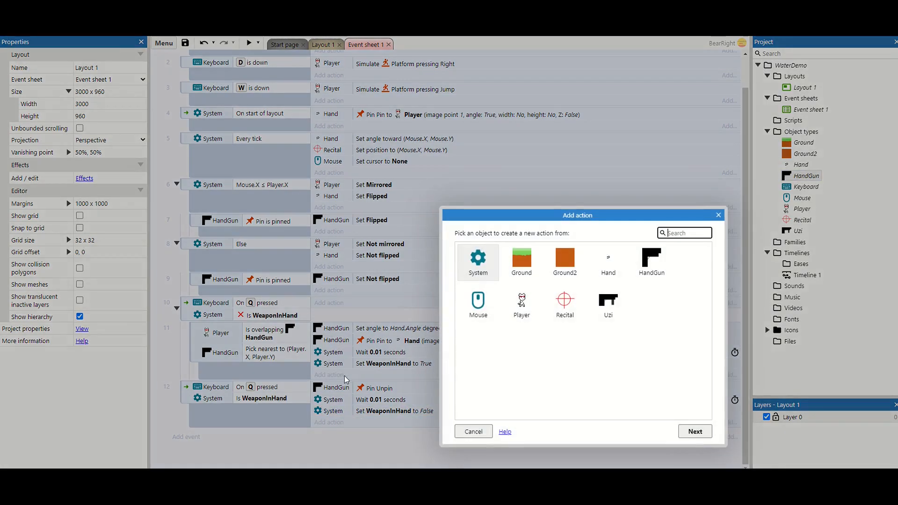
pyautogui.click(654, 260)
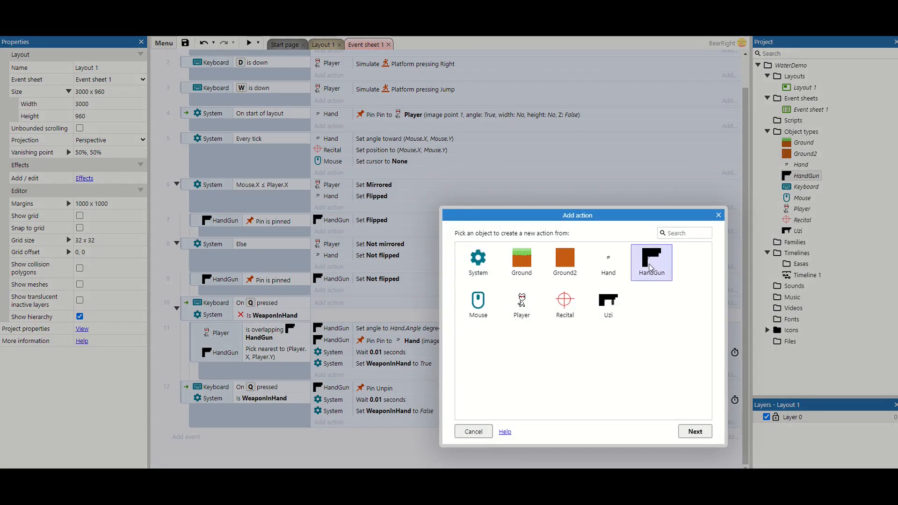
pyautogui.doubleClick(654, 260)
pyautogui.scroll(-10, 642, 283)
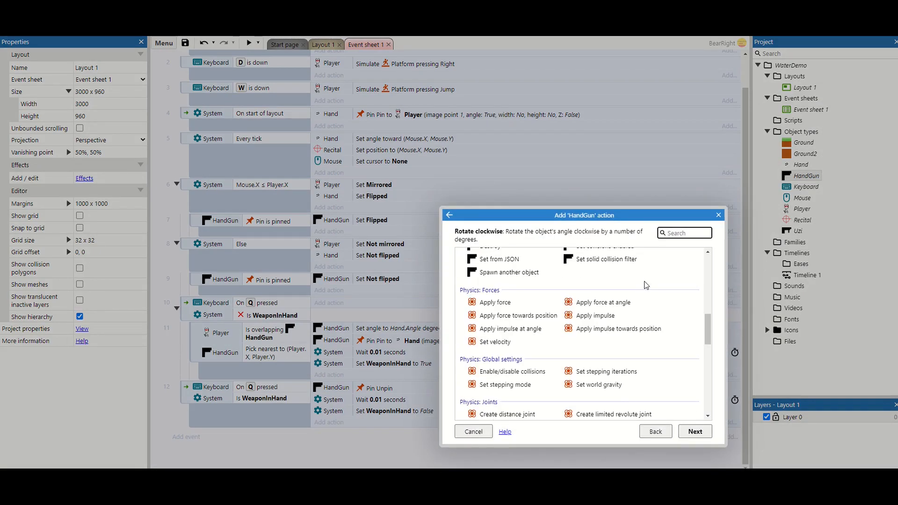
pyautogui.scroll(-5, 646, 285)
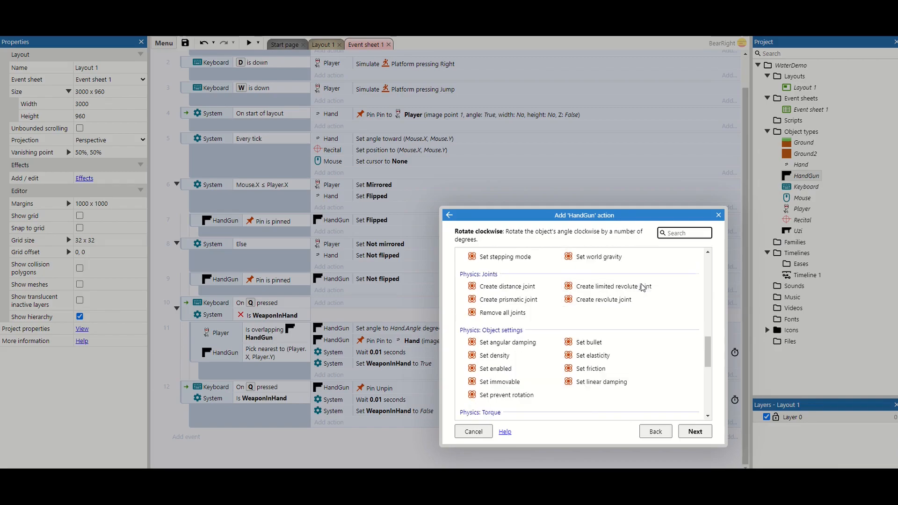
pyautogui.doubleClick(500, 356)
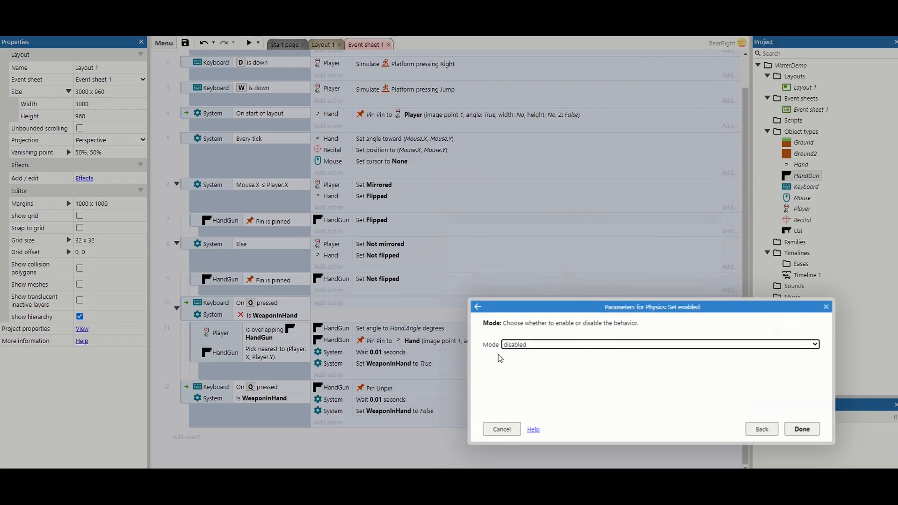
pyautogui.click(802, 430)
pyautogui.moveTo(401, 380); pyautogui.dragTo(401, 354)
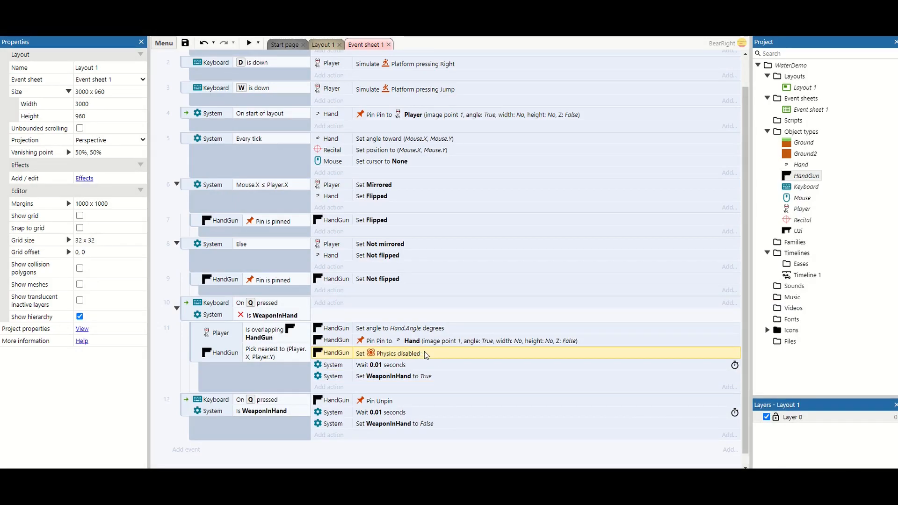
# Step: Add a HandGun Physics Set enabled action with mode enabled to the unpin event, placed directly after Unpin
pyautogui.click(329, 434)
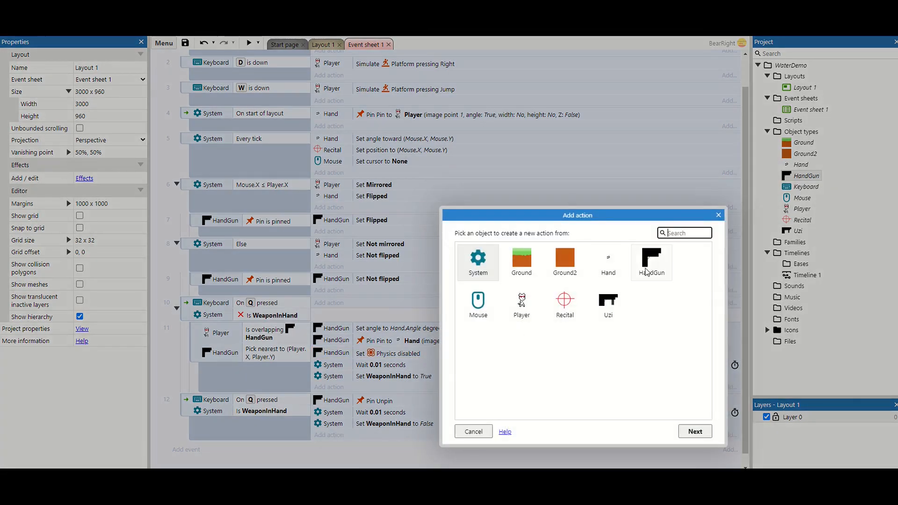
pyautogui.click(646, 271)
pyautogui.doubleClick(646, 271)
pyautogui.scroll(-8, 710, 341)
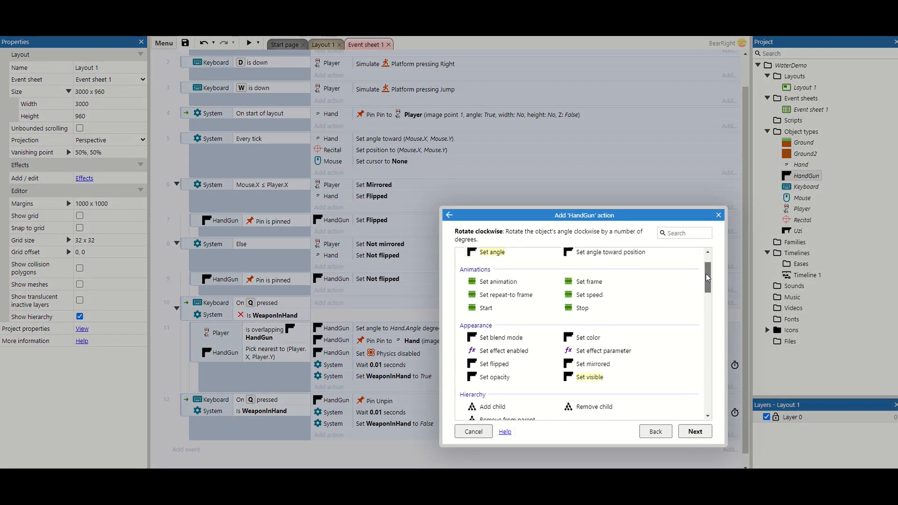
pyautogui.scroll(-3, 710, 342)
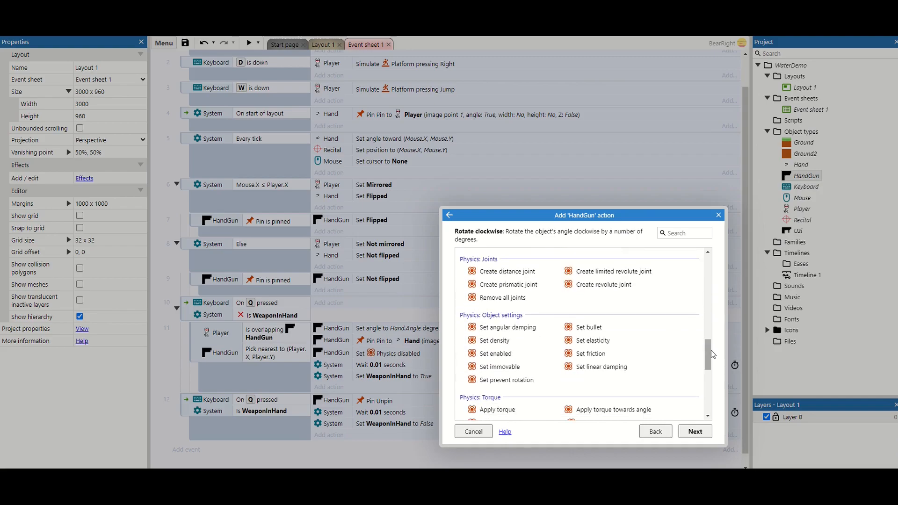
pyautogui.doubleClick(478, 352)
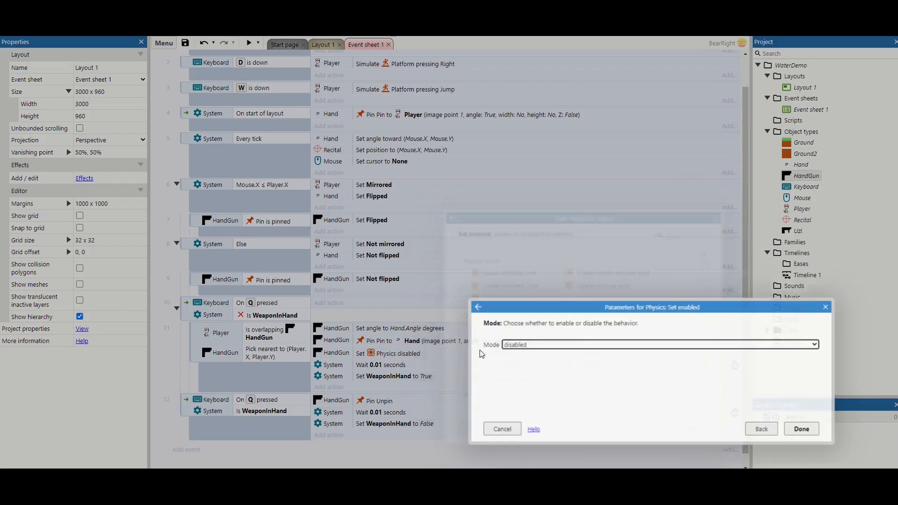
pyautogui.click(555, 351)
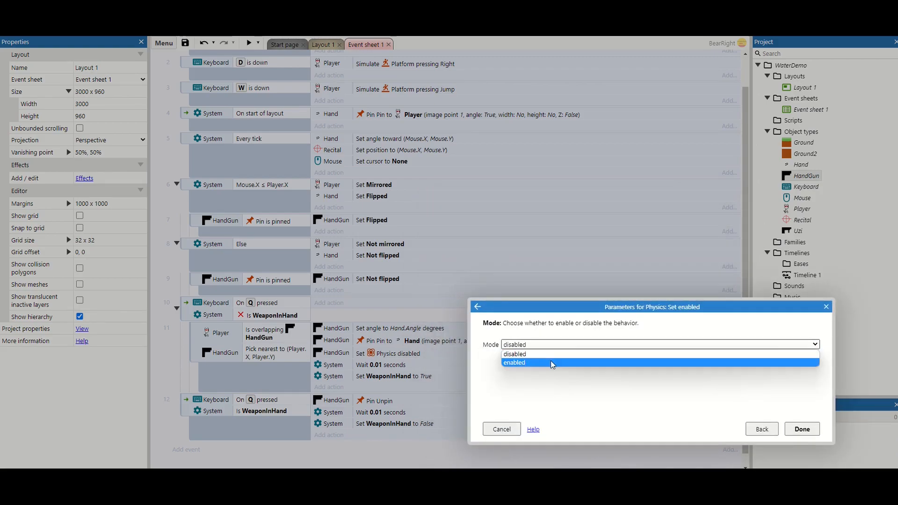
pyautogui.click(553, 363)
pyautogui.click(801, 429)
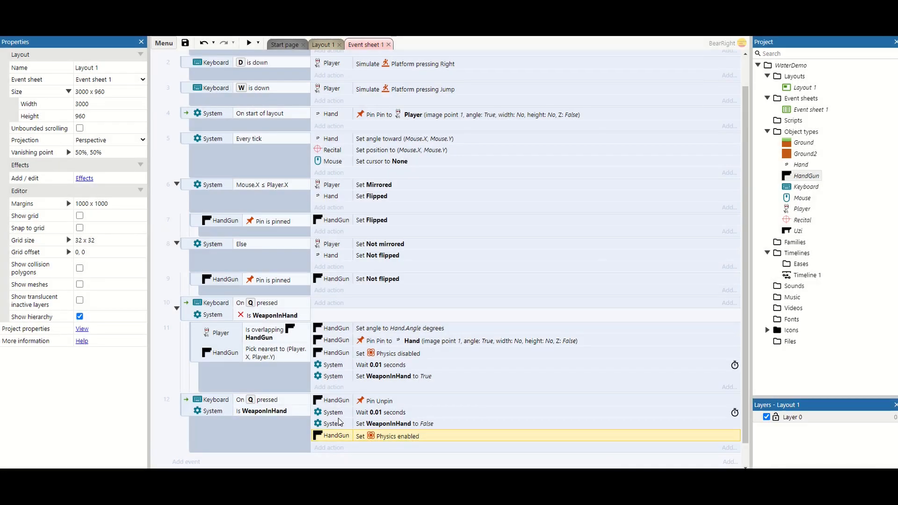
pyautogui.moveTo(342, 434); pyautogui.dragTo(344, 409)
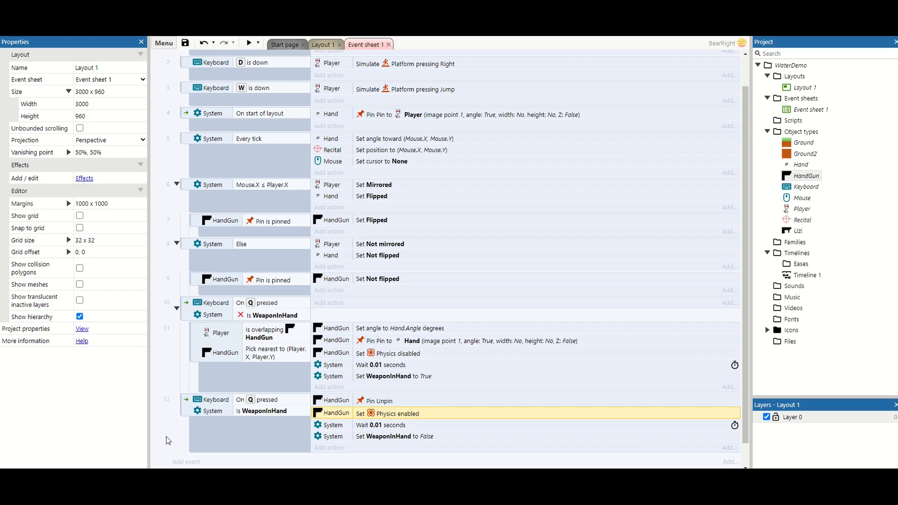
# Step: Switch to Layout 1 and open the Ground object's behaviors to check for Physics
pyautogui.click(323, 44)
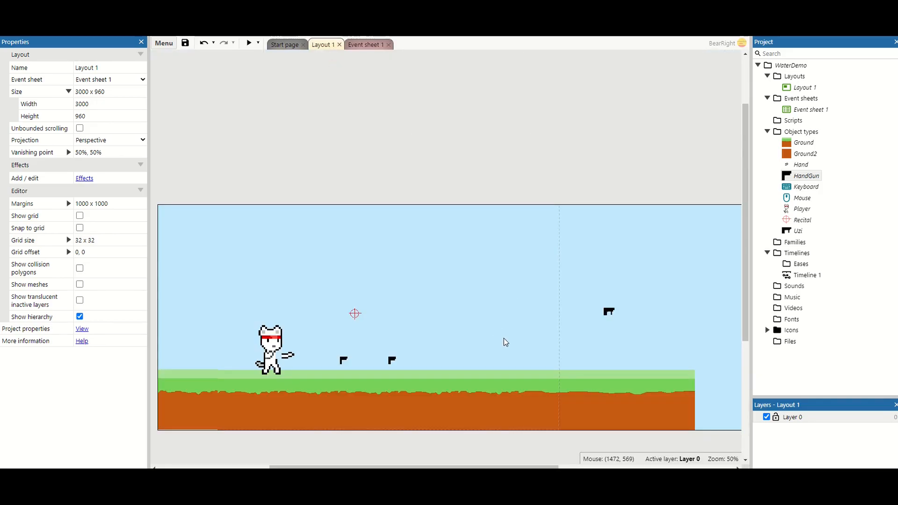
pyautogui.click(803, 142)
pyautogui.rightClick(803, 142)
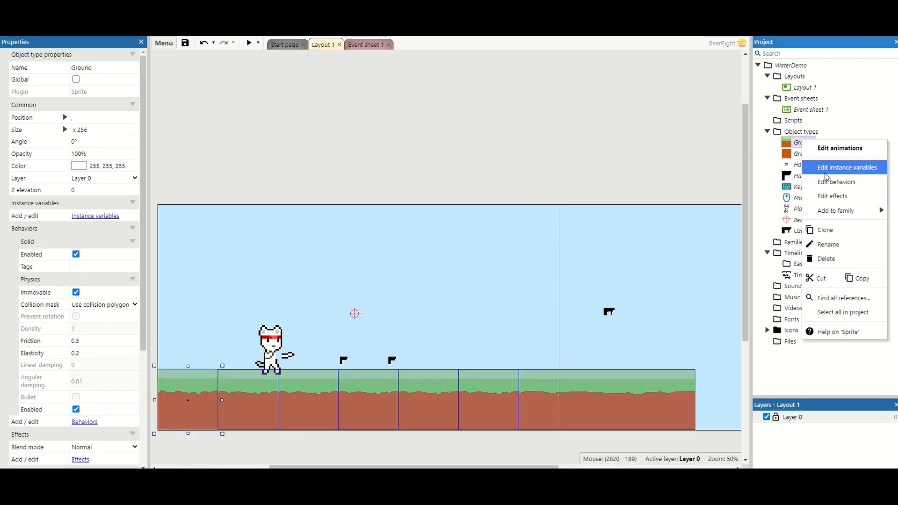
pyautogui.click(827, 181)
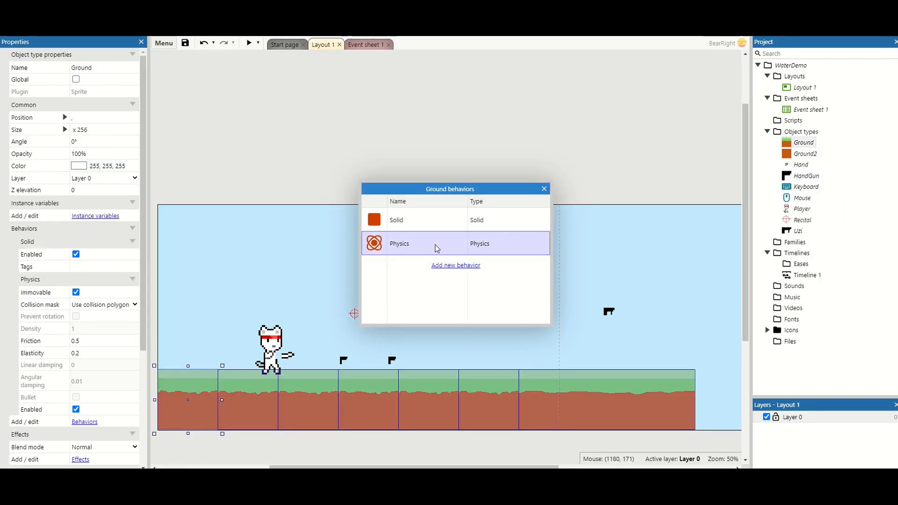
# Step: Preview the layout and test walking the player to the handguns, picking them up and dropping them
pyautogui.click(543, 189)
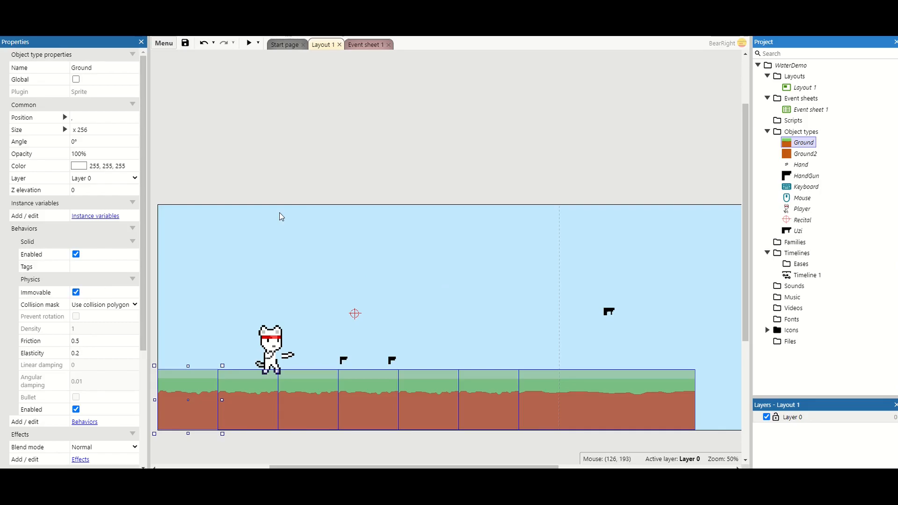
pyautogui.click(289, 161)
pyautogui.click(248, 42)
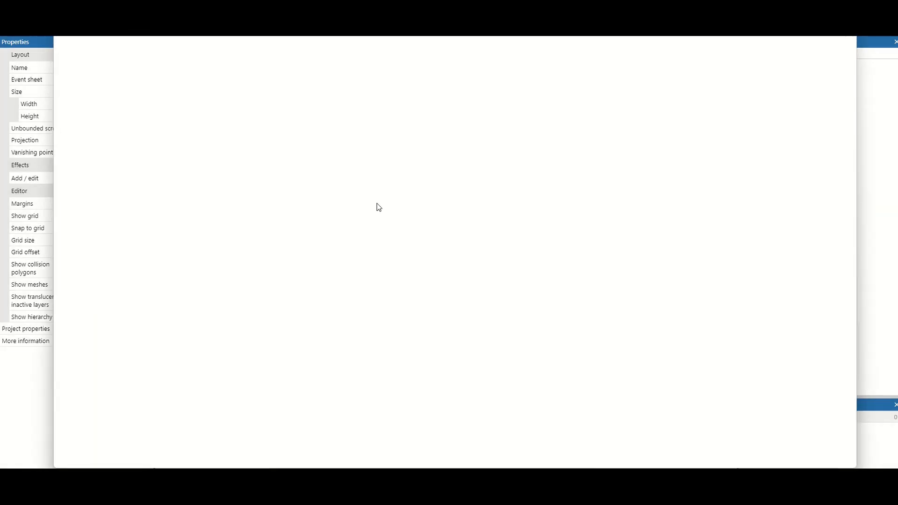
pyautogui.press('d')
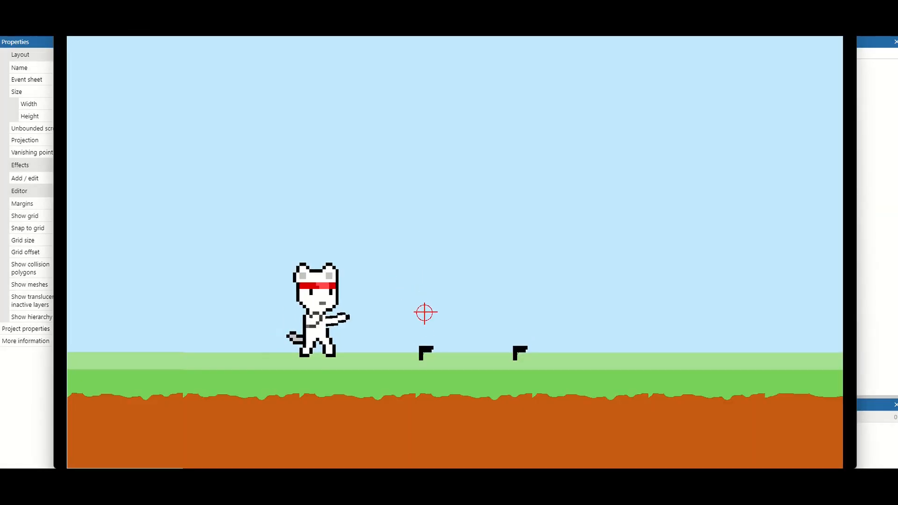
pyautogui.press('a')
pyautogui.press('q')
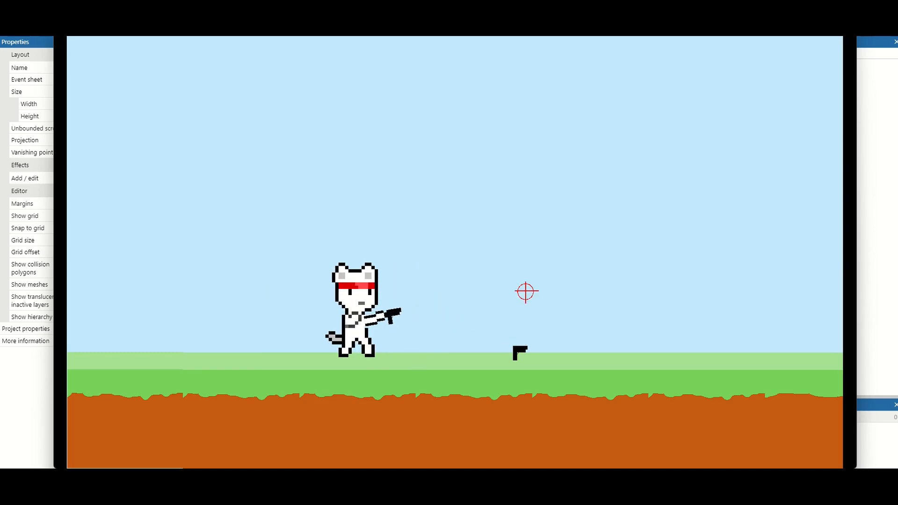
pyautogui.press('d')
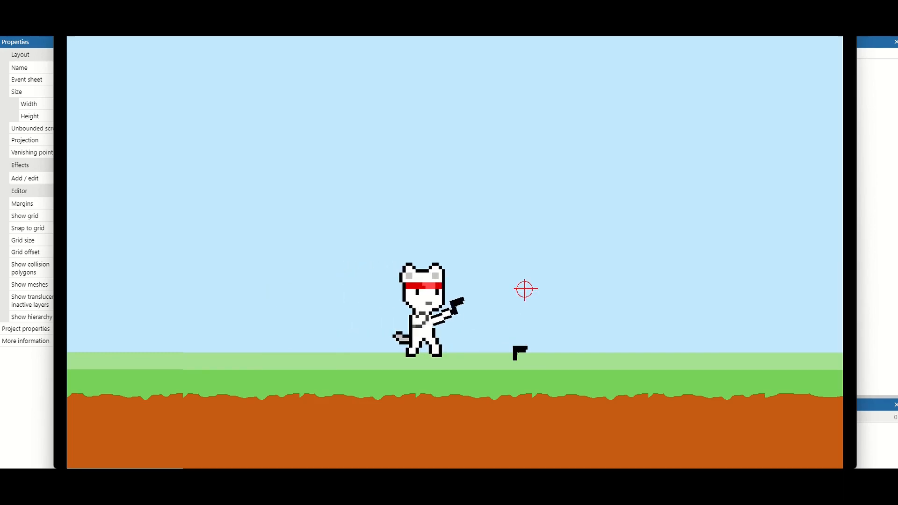
pyautogui.press('a')
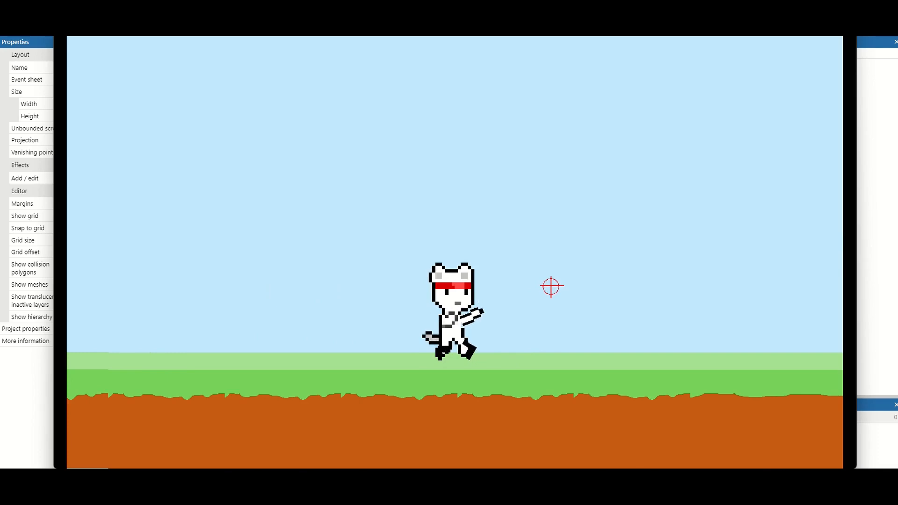
pyautogui.press('e')
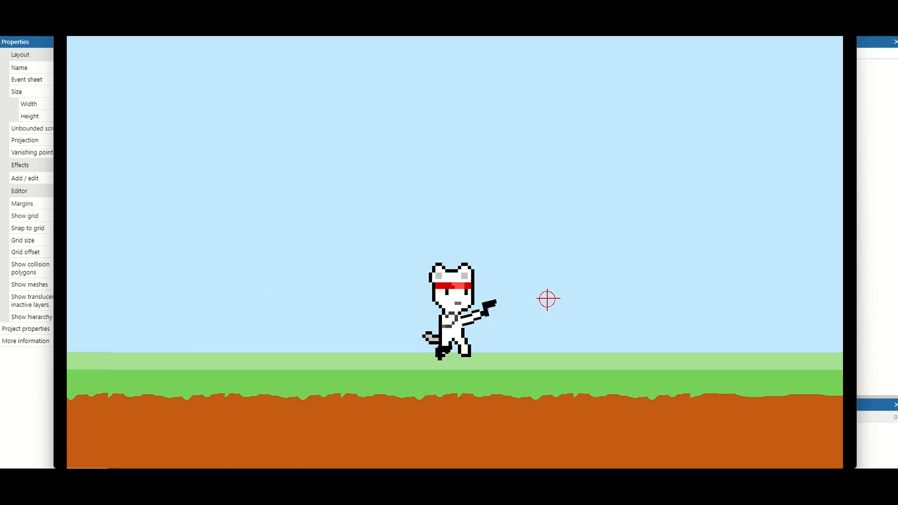
pyautogui.press('q')
pyautogui.press('e')
pyautogui.press('q')
pyautogui.press('d')
pyautogui.press('e')
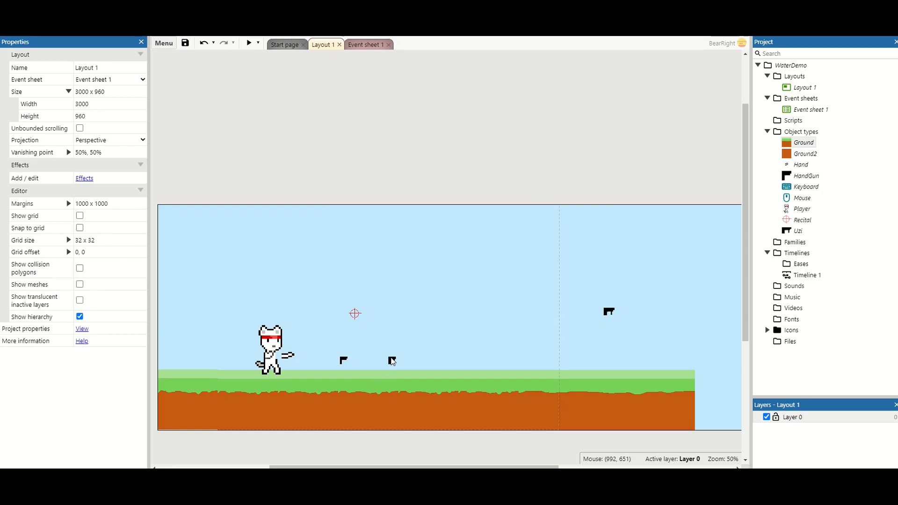
# Step: Add the jj_Weapon behavior to the HandGun object
pyautogui.rightClick(393, 363)
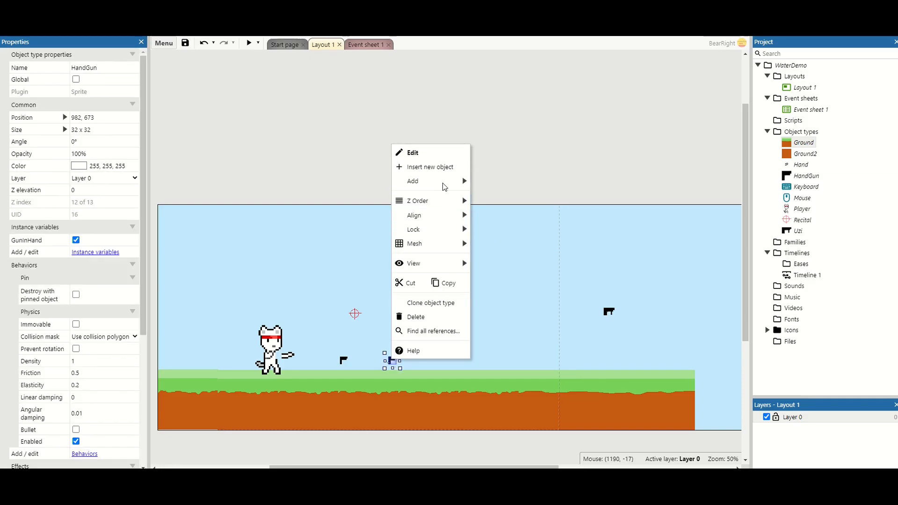
pyautogui.moveTo(444, 183)
pyautogui.click(497, 196)
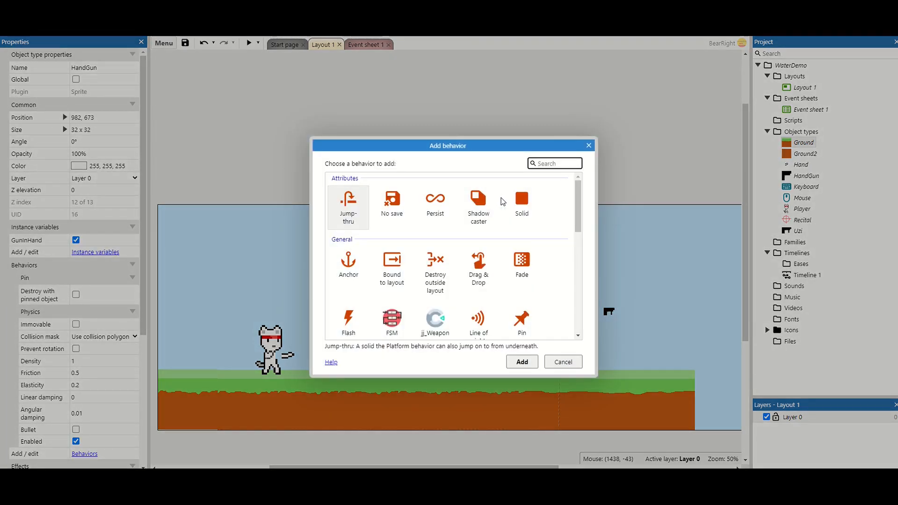
pyautogui.scroll(-2, 528, 238)
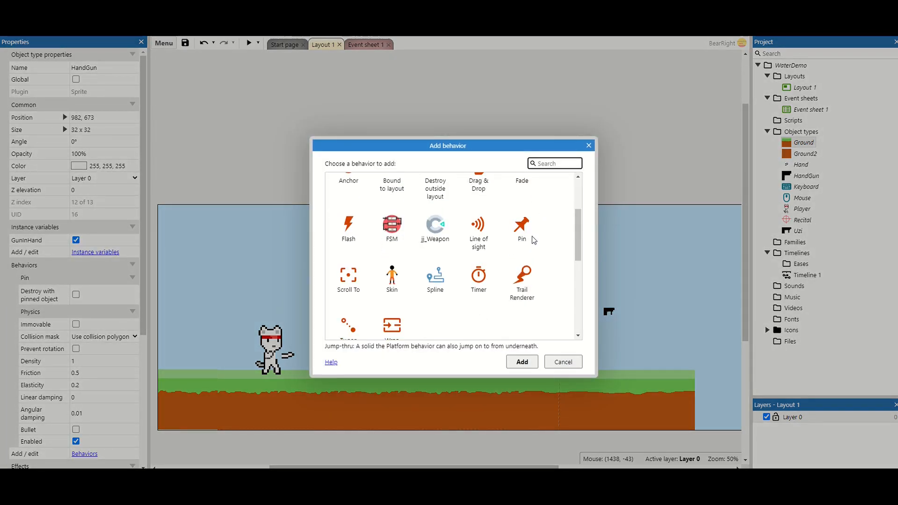
pyautogui.doubleClick(436, 229)
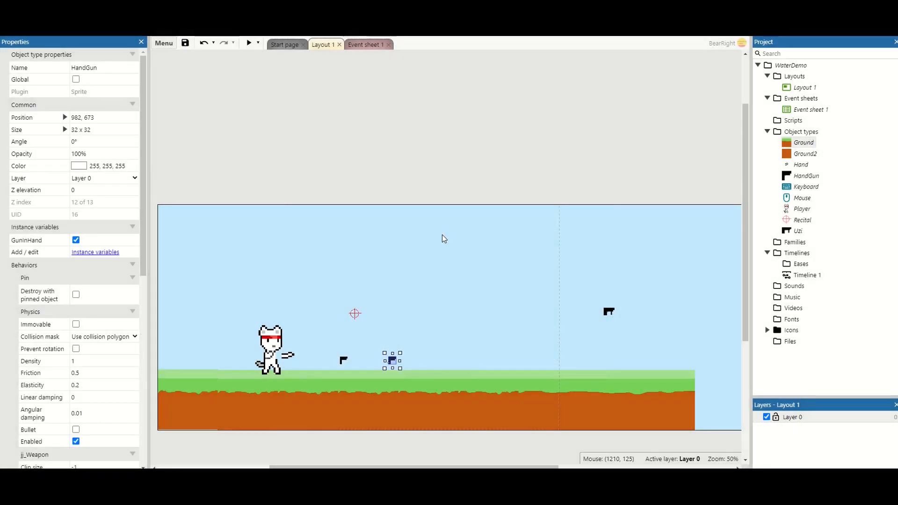
pyautogui.click(426, 185)
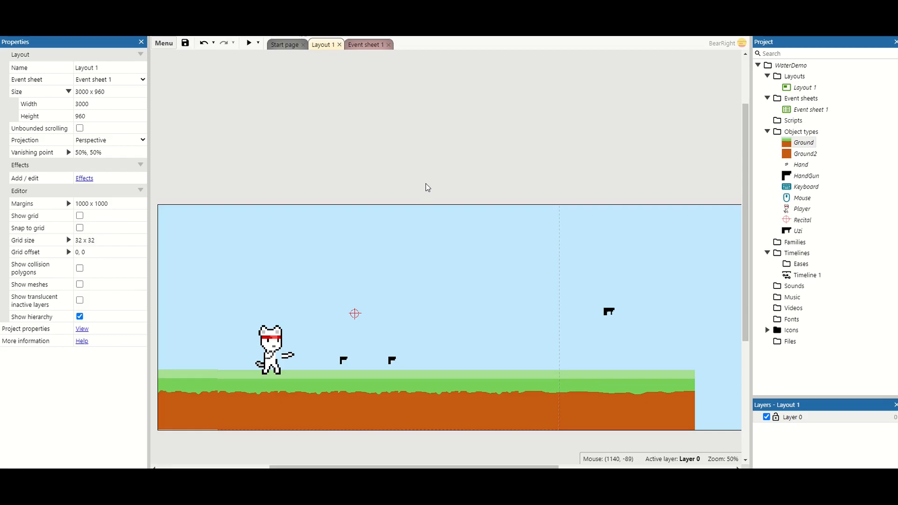
# Step: Examine the HandGun's jj_Weapon properties, from clip size and shoot interval to user control, shoot key and reload key
pyautogui.click(391, 361)
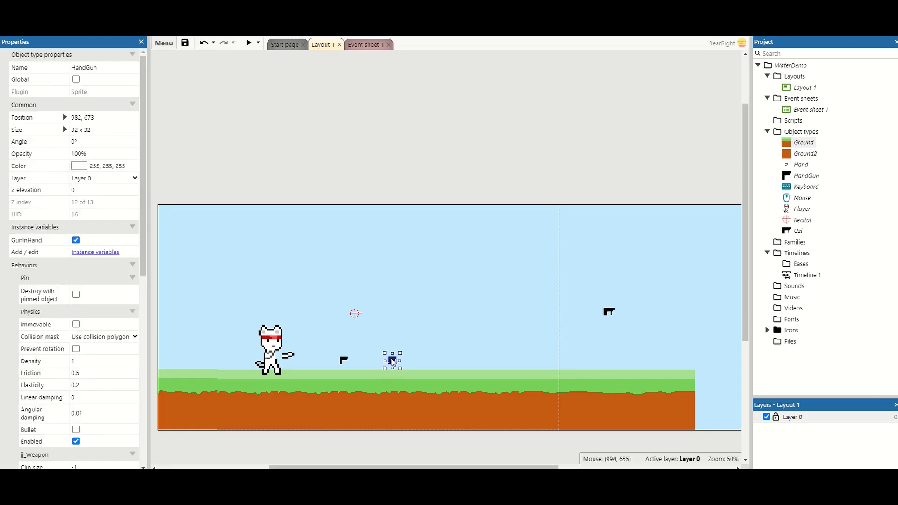
pyautogui.scroll(-5, 128, 353)
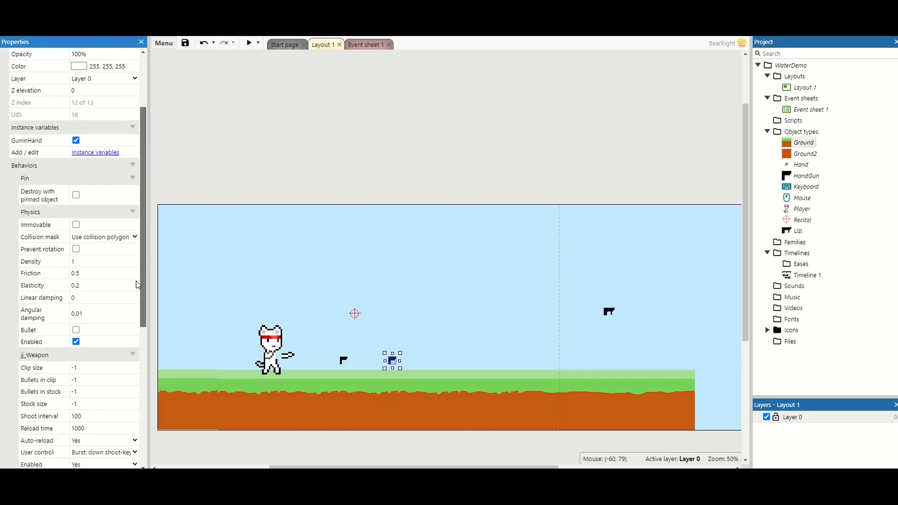
pyautogui.scroll(-2, 128, 353)
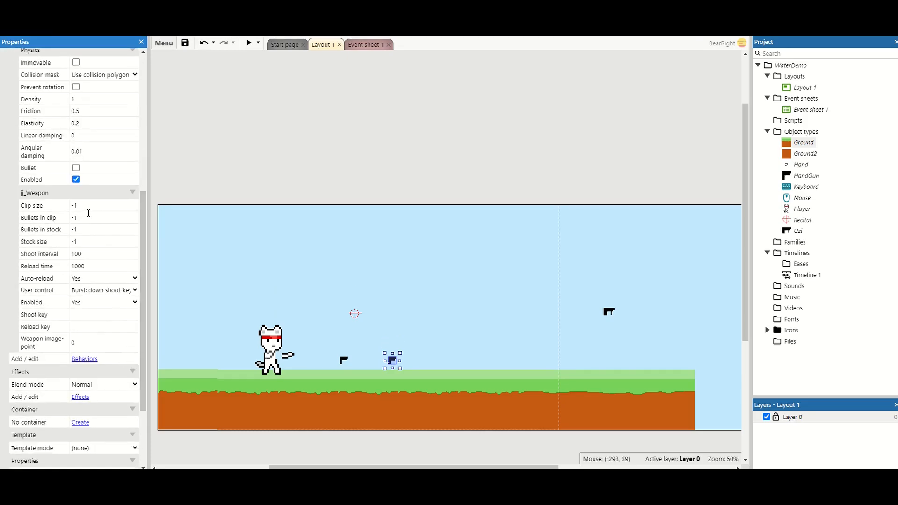
pyautogui.click(92, 206)
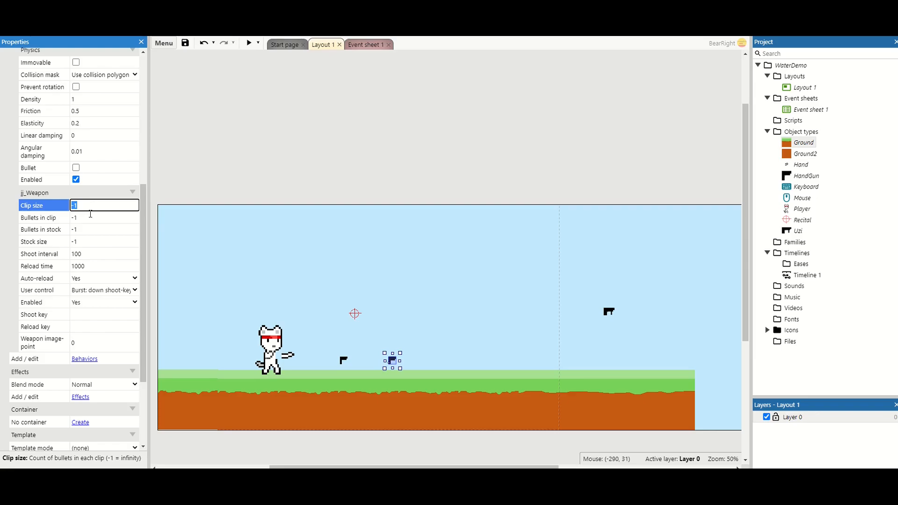
pyautogui.click(91, 218)
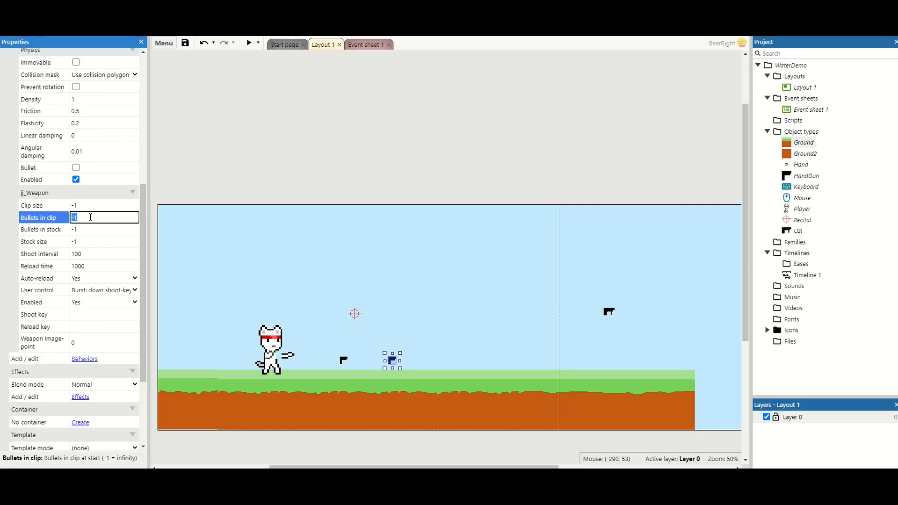
pyautogui.click(82, 228)
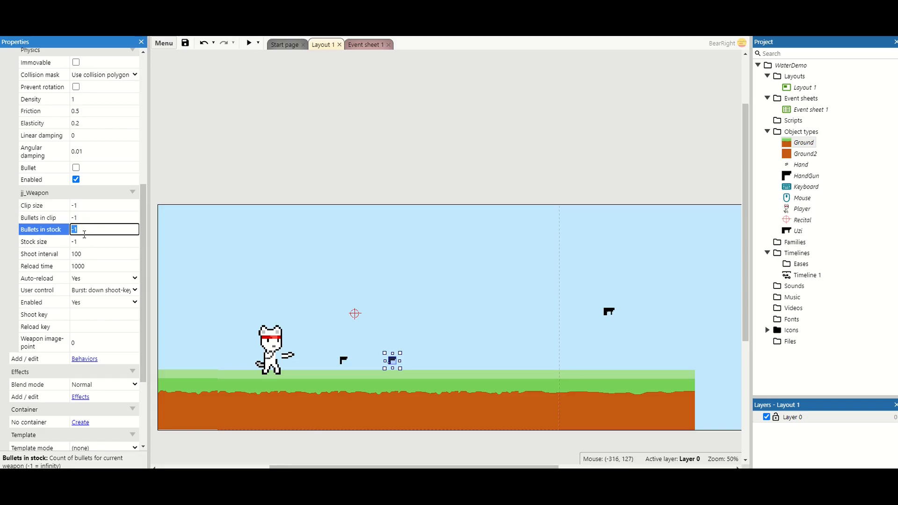
pyautogui.click(84, 239)
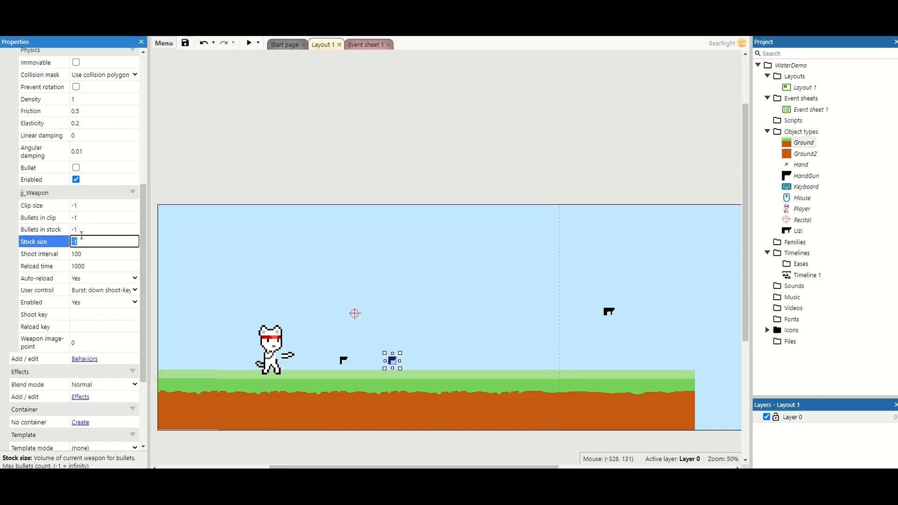
pyautogui.click(88, 254)
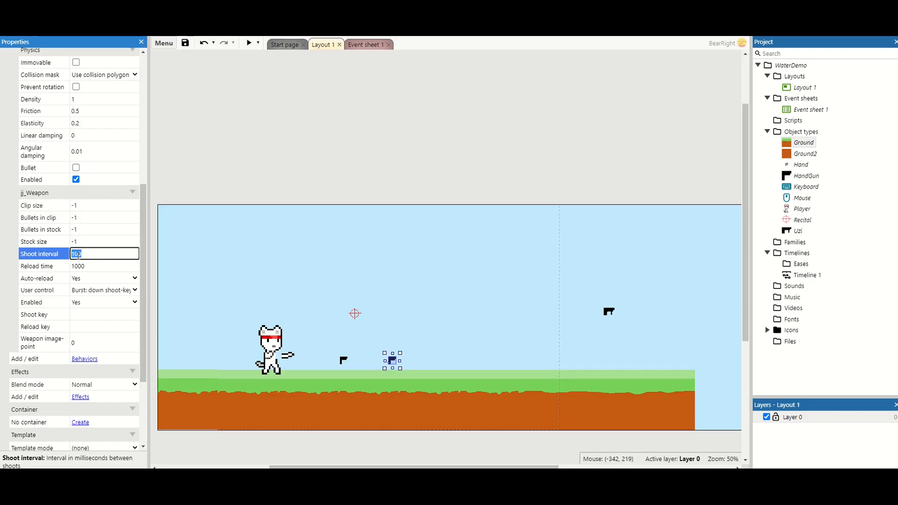
pyautogui.click(95, 277)
pyautogui.click(95, 278)
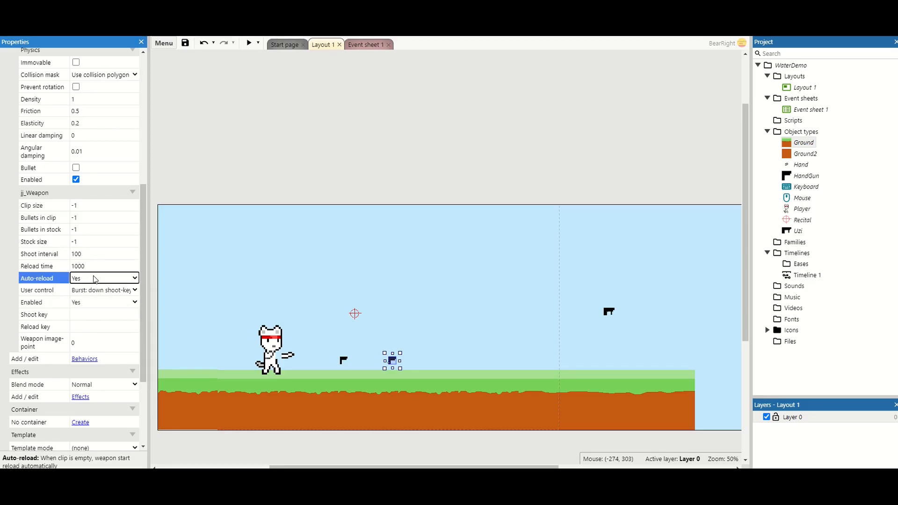
pyautogui.click(100, 292)
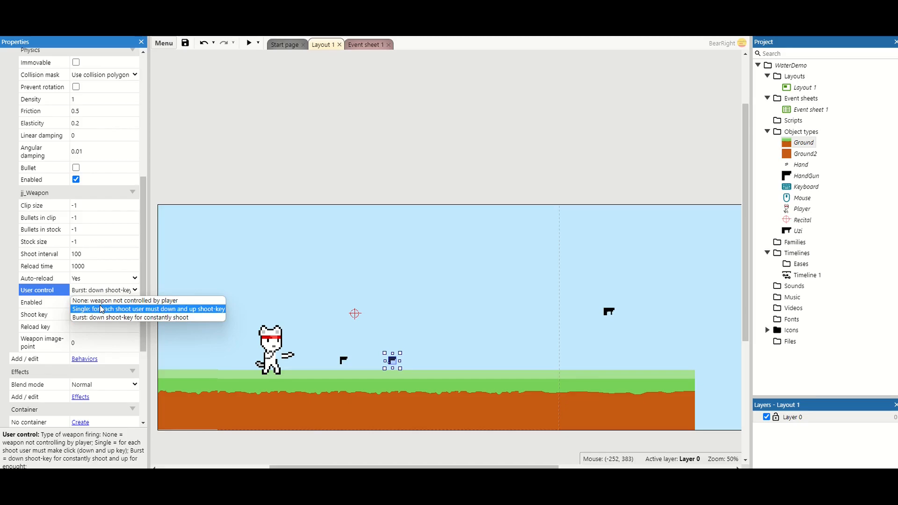
pyautogui.click(96, 292)
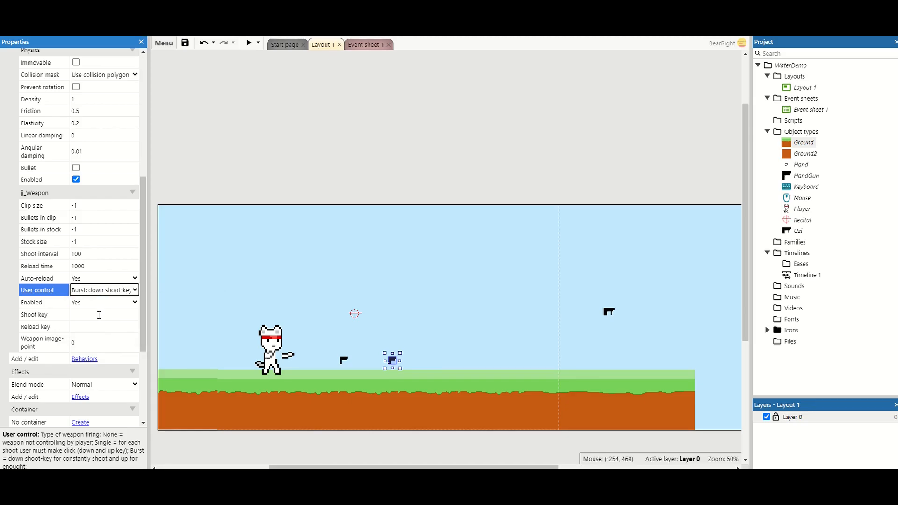
pyautogui.click(98, 315)
pyautogui.click(97, 328)
pyautogui.click(98, 317)
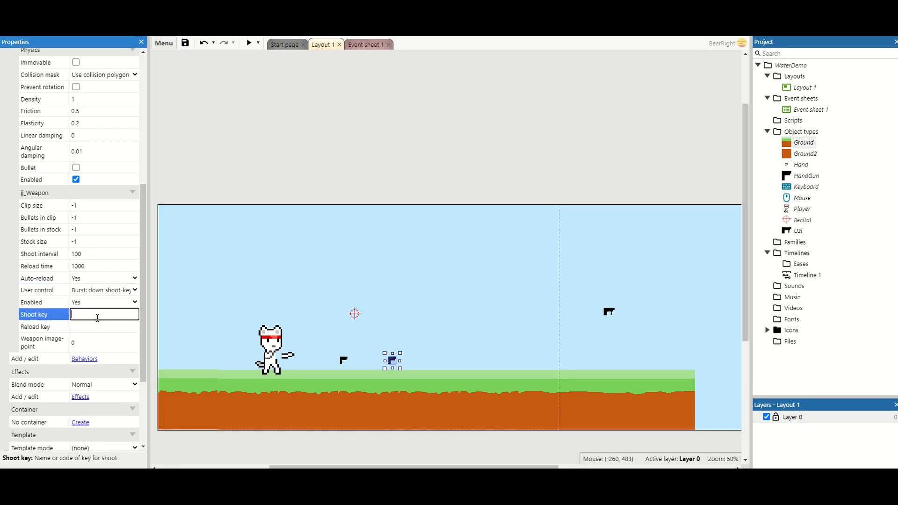
pyautogui.click(97, 323)
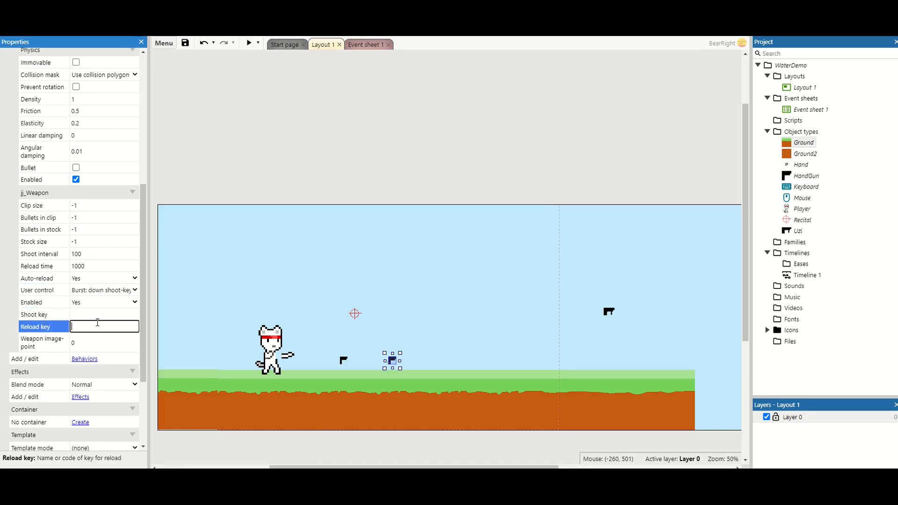
pyautogui.click(96, 313)
pyautogui.click(96, 325)
# Step: Set the HandGun's jj_Weapon image-point to 1
pyautogui.click(98, 341)
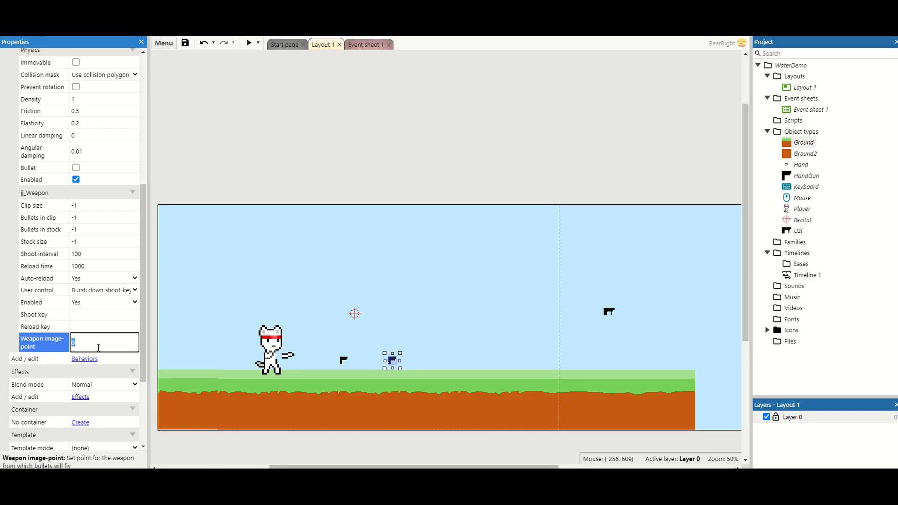
pyautogui.write('1')
pyautogui.click(307, 208)
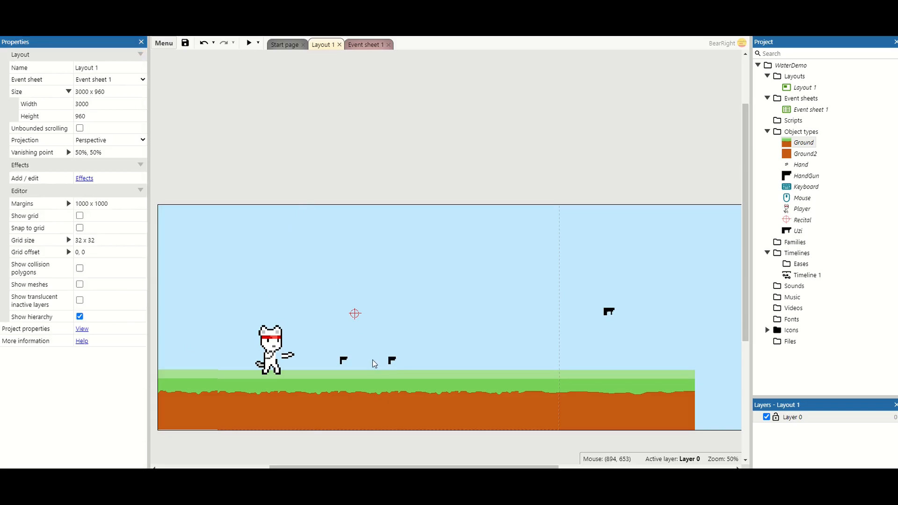
# Step: Add an image point to the HandGun sprite at the gun's muzzle, at about X 251, Y 28
pyautogui.rightClick(391, 365)
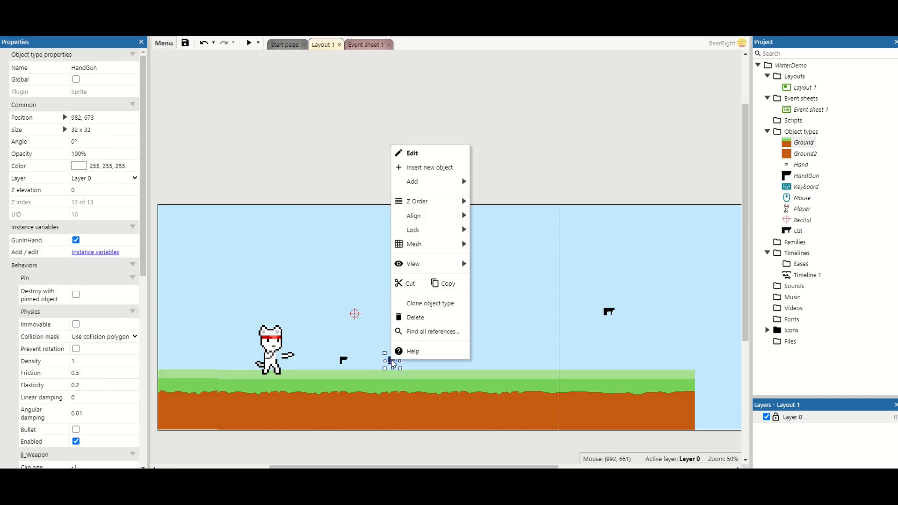
pyautogui.click(410, 154)
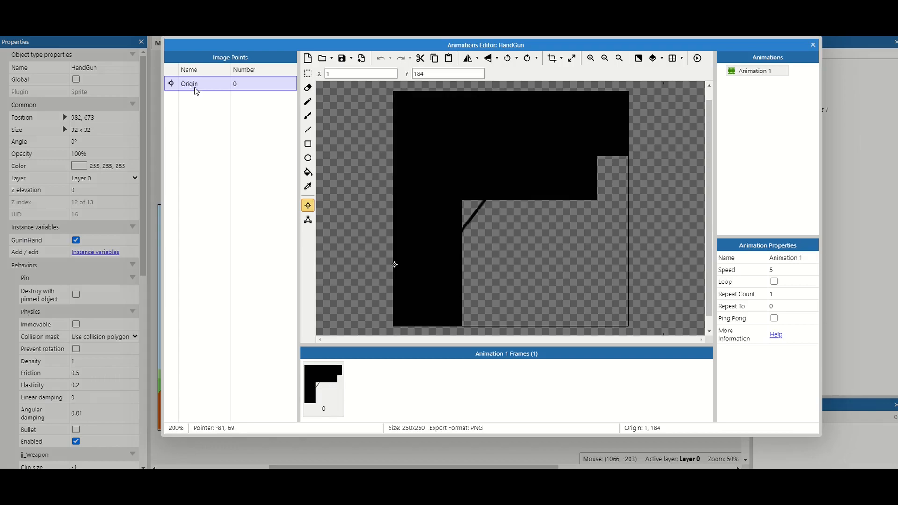
pyautogui.rightClick(195, 87)
pyautogui.click(203, 99)
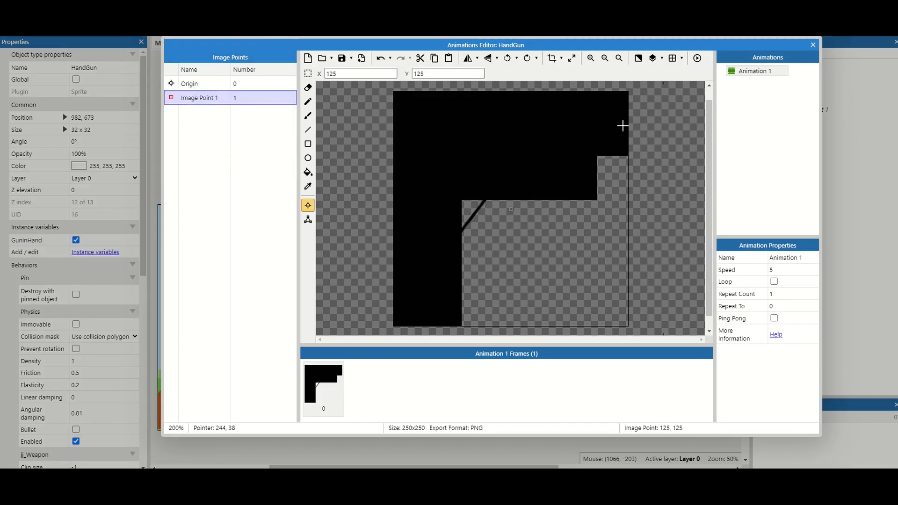
pyautogui.click(627, 117)
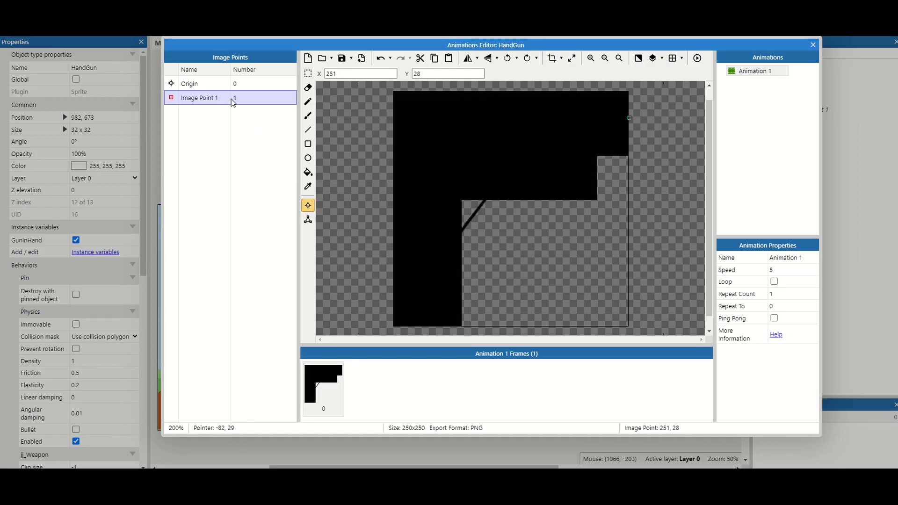
pyautogui.click(206, 87)
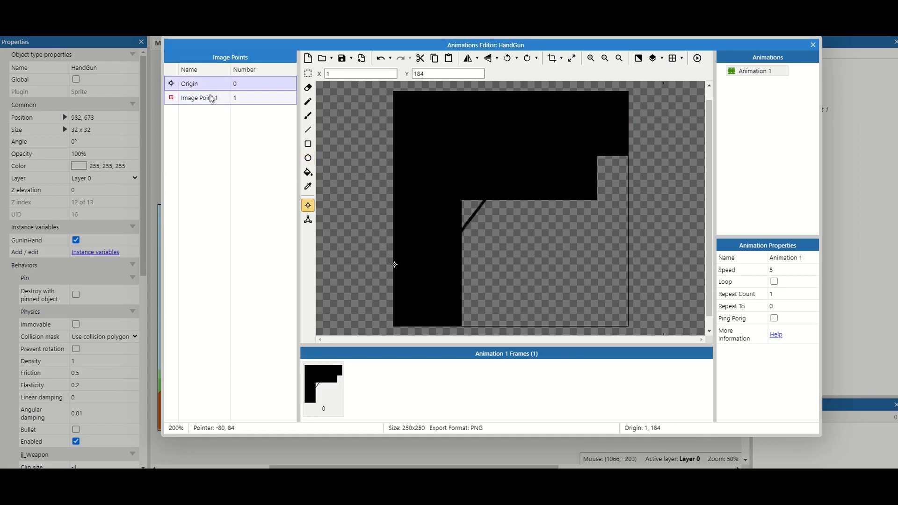
pyautogui.click(203, 97)
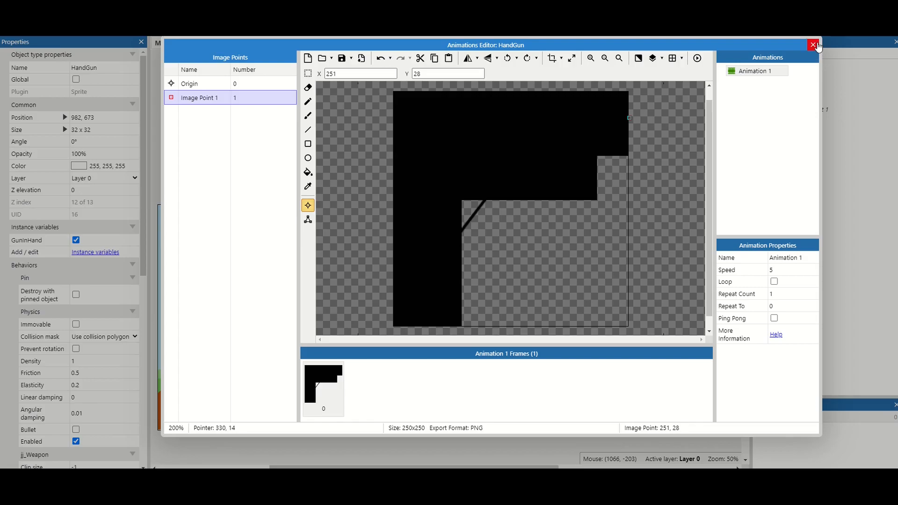
pyautogui.click(813, 45)
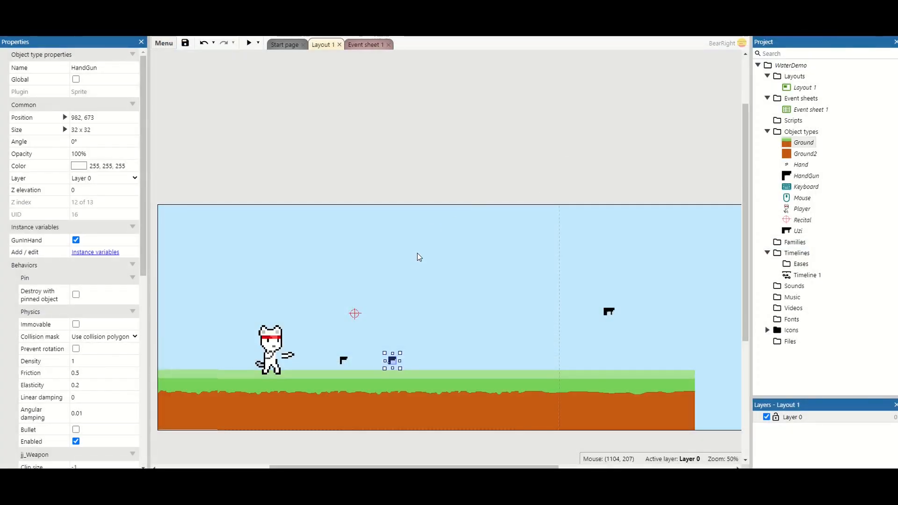
# Step: Insert a new Sprite object named Bullet in the sky area of the layout
pyautogui.rightClick(397, 192)
pyautogui.click(408, 201)
pyautogui.scroll(-5, 483, 204)
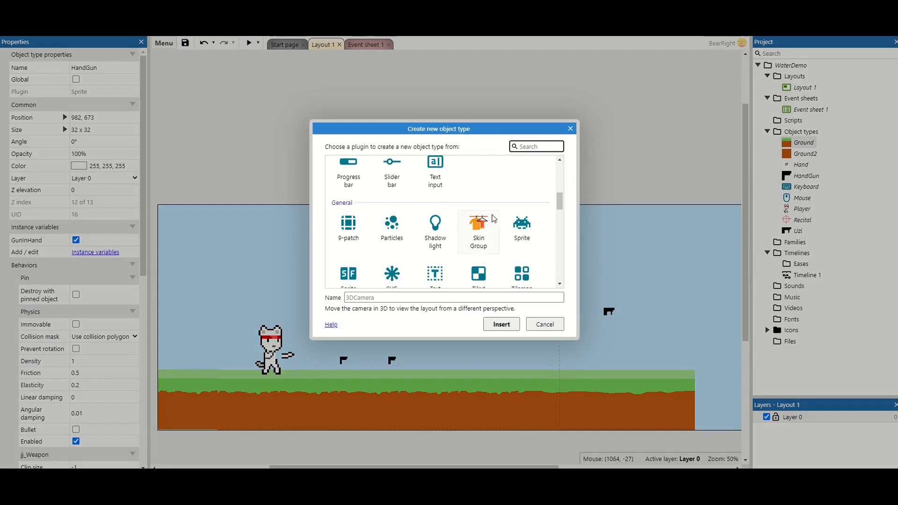
pyautogui.click(512, 223)
pyautogui.click(433, 298)
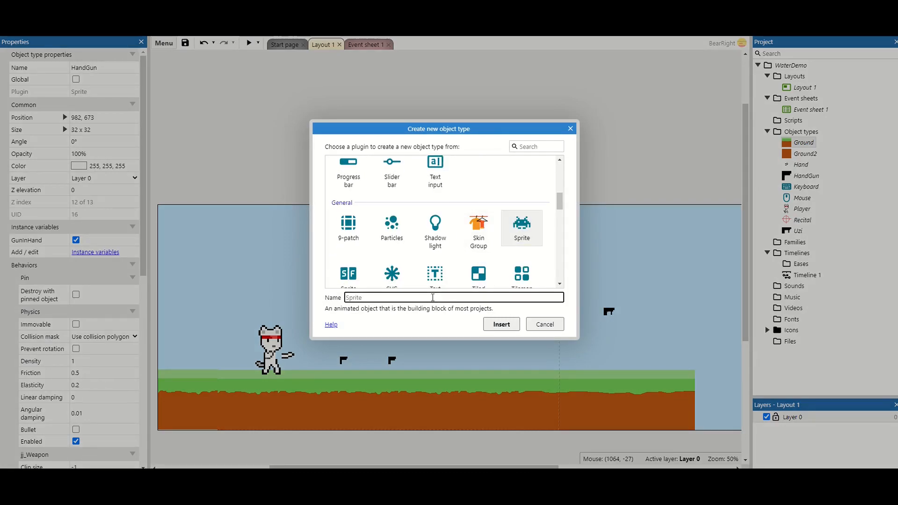
pyautogui.write('Bullet')
pyautogui.press('Return')
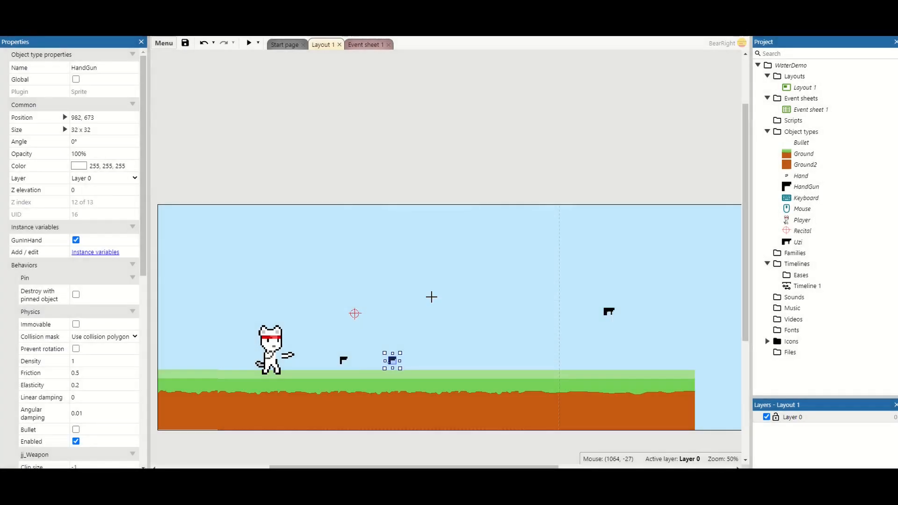
pyautogui.click(419, 218)
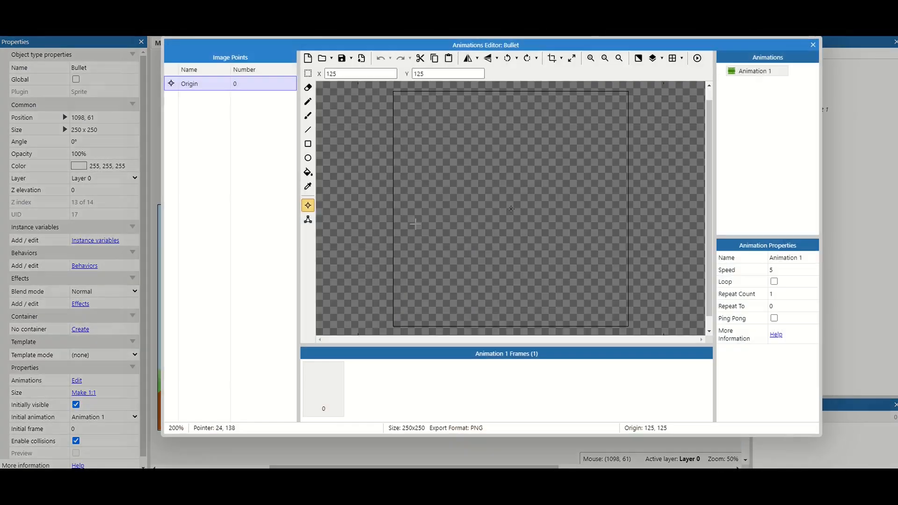
# Step: Draw a filled yellow (224, 199, 36) bullet shape, an ellipse cut off by the canvas's left edge, and crop it to about 141 x 89 px
pyautogui.click(308, 158)
pyautogui.moveTo(186, 78)
pyautogui.mouseDown()
pyautogui.moveTo(181, 68)
pyautogui.moveTo(185, 85)
pyautogui.mouseUp()
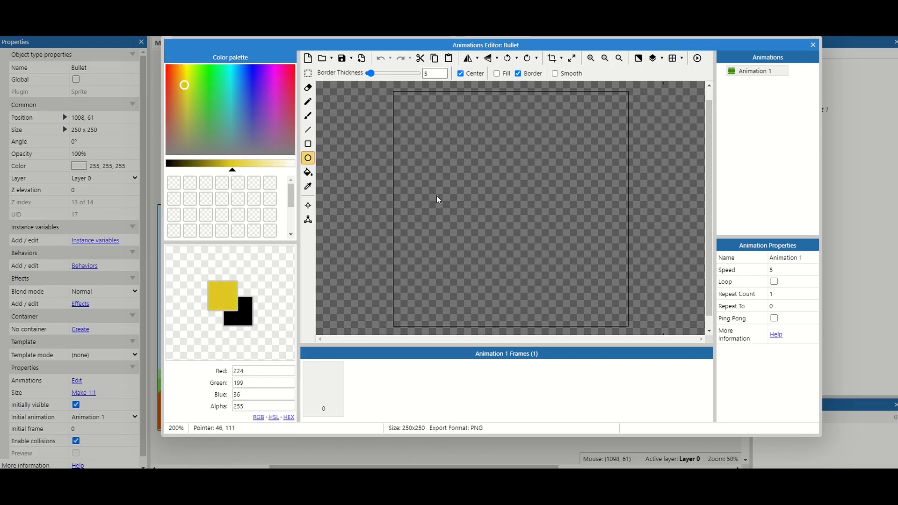
pyautogui.moveTo(435, 197); pyautogui.dragTo(524, 241)
pyautogui.click(307, 172)
pyautogui.click(412, 193)
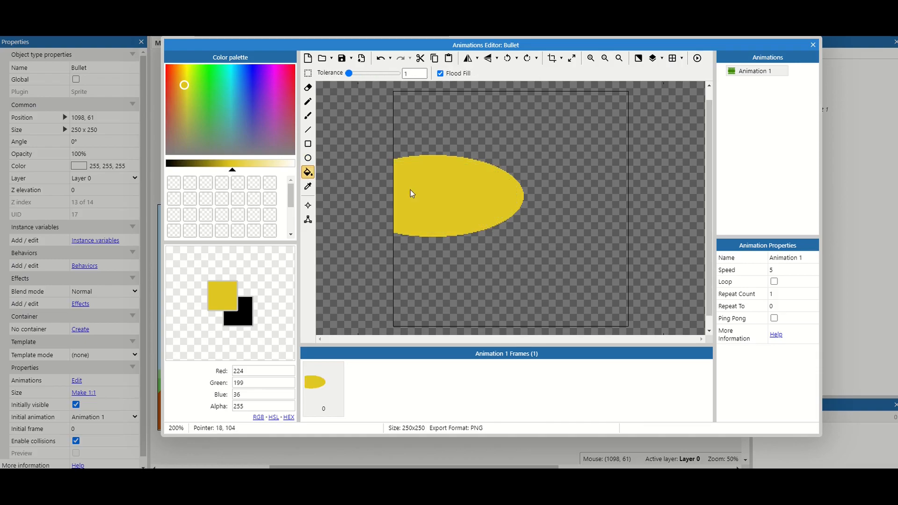
pyautogui.click(551, 55)
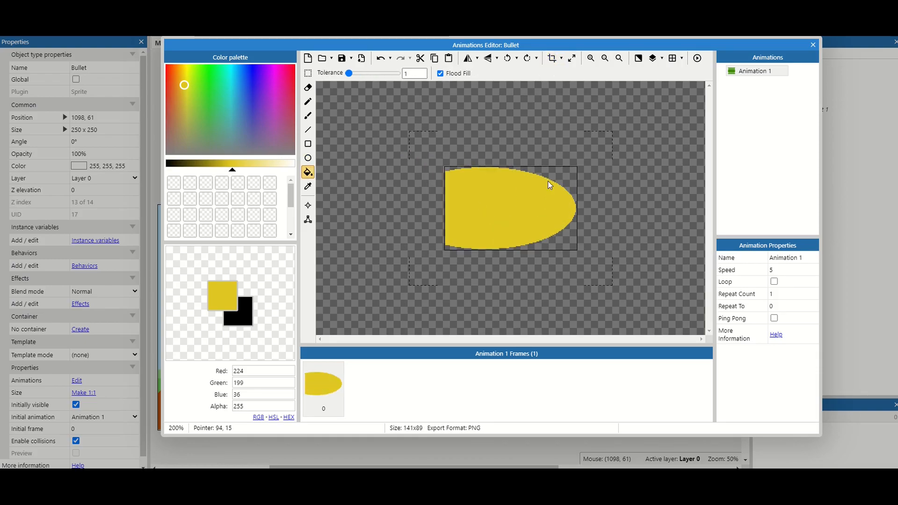
# Step: Draw a black vertical line of thickness 5 across the rear of the bullet and close the Animations Editor
pyautogui.click(307, 102)
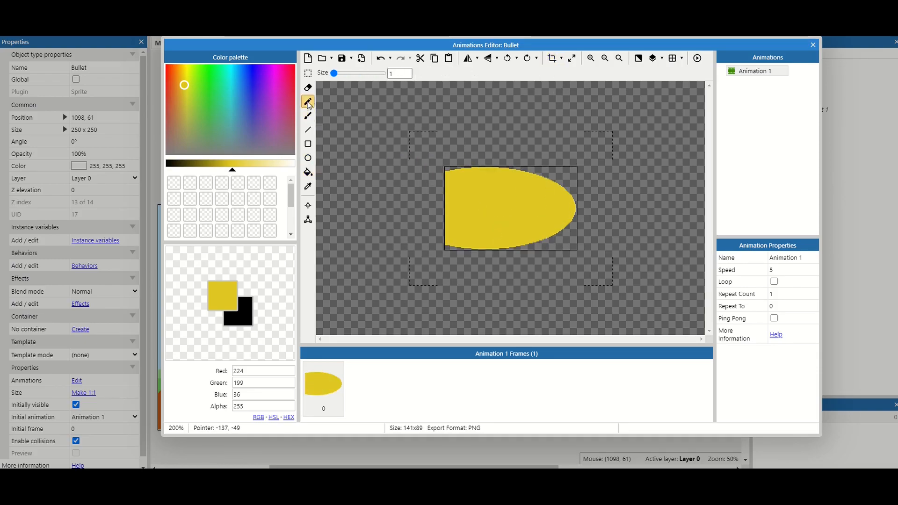
pyautogui.click(168, 164)
pyautogui.click(307, 129)
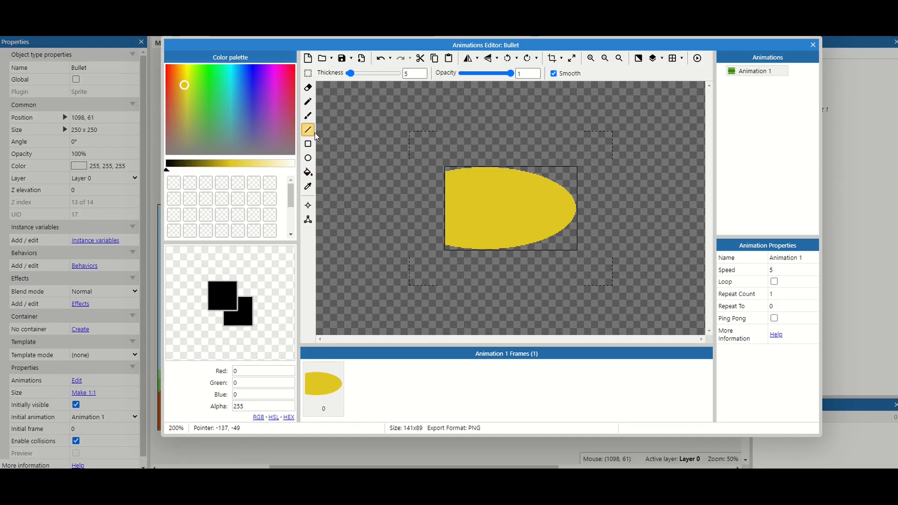
pyautogui.moveTo(469, 172); pyautogui.dragTo(472, 253)
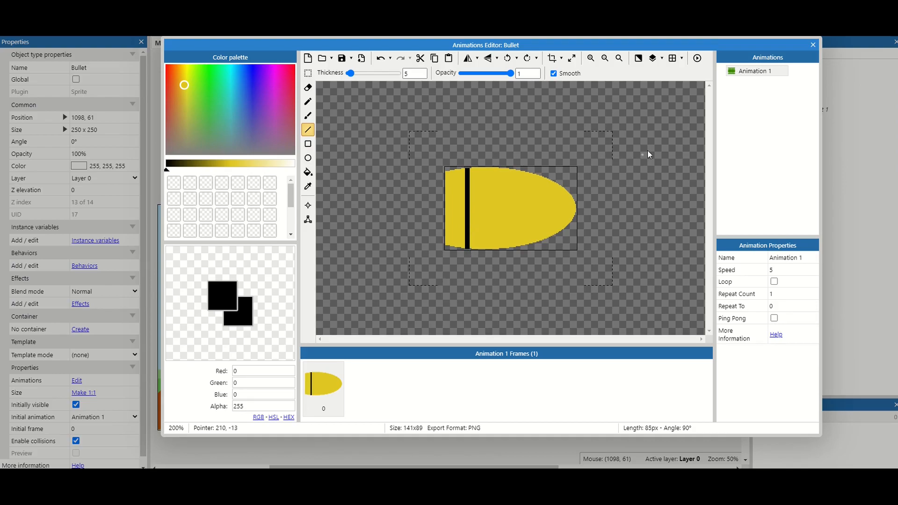
pyautogui.click(812, 45)
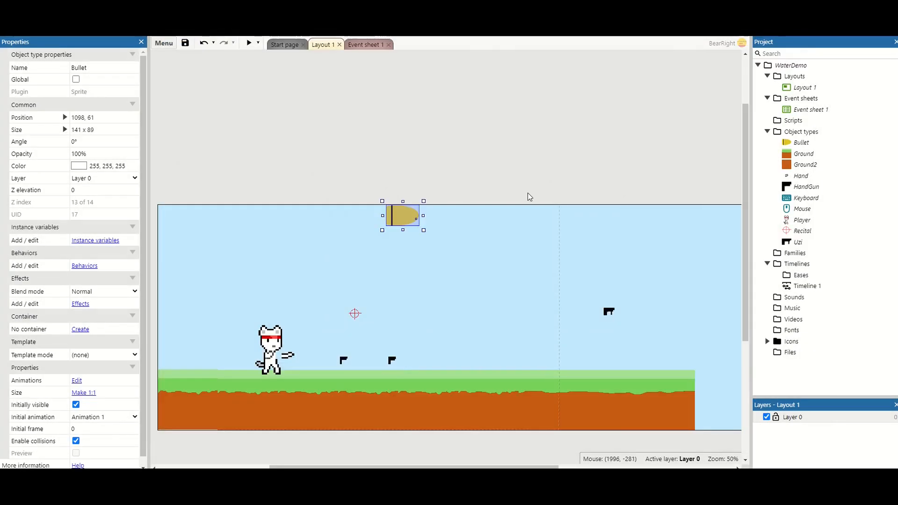
# Step: Move the Bullet beside the HandGun nearest the player and shrink it to about 9 x 6 at the muzzle
pyautogui.moveTo(400, 221); pyautogui.dragTo(367, 370)
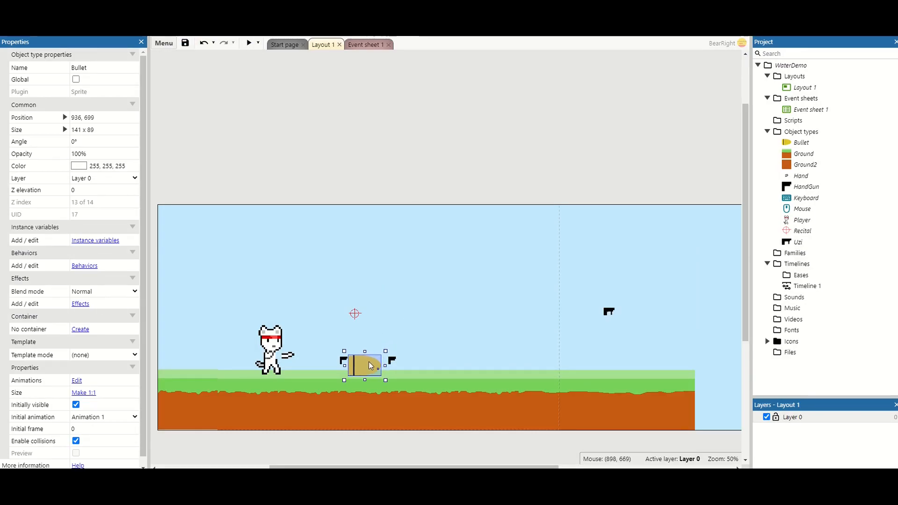
pyautogui.keyDown('ctrl'); pyautogui.scroll(8, 372, 367); pyautogui.keyUp('ctrl')
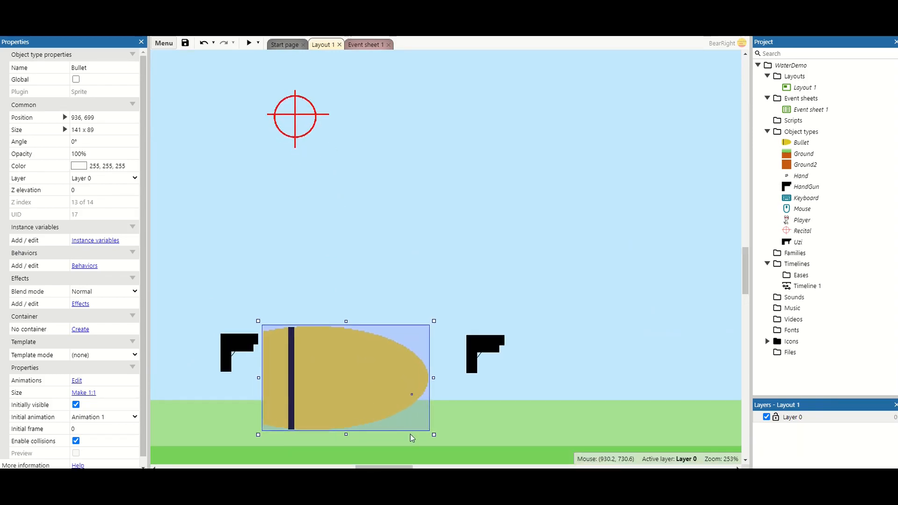
pyautogui.moveTo(433, 436); pyautogui.dragTo(277, 349)
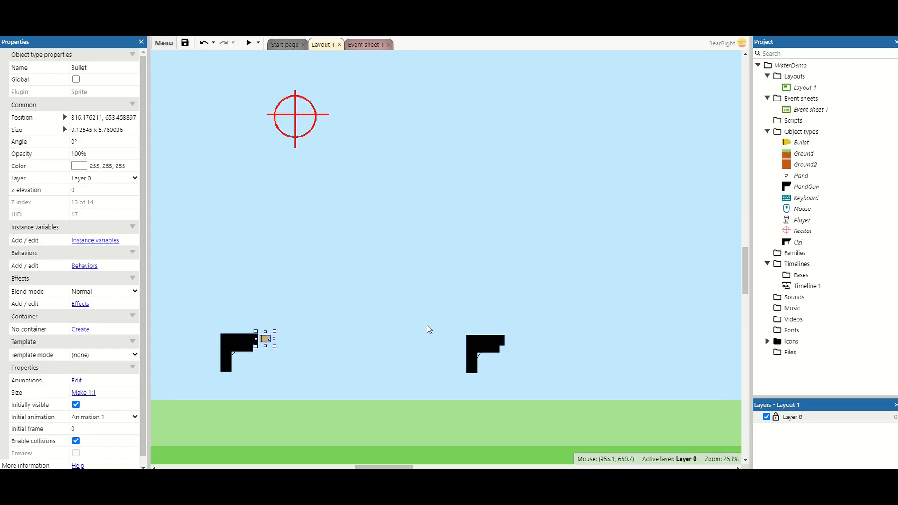
pyautogui.keyDown('ctrl'); pyautogui.scroll(-10, 329, 295); pyautogui.keyUp('ctrl')
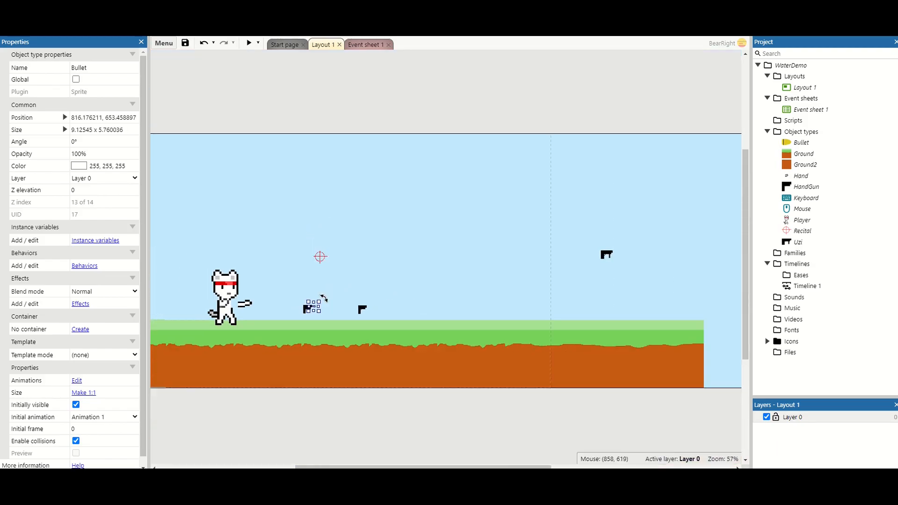
pyautogui.moveTo(316, 309); pyautogui.dragTo(324, 253)
pyautogui.hotkey('ctrl', 'z')
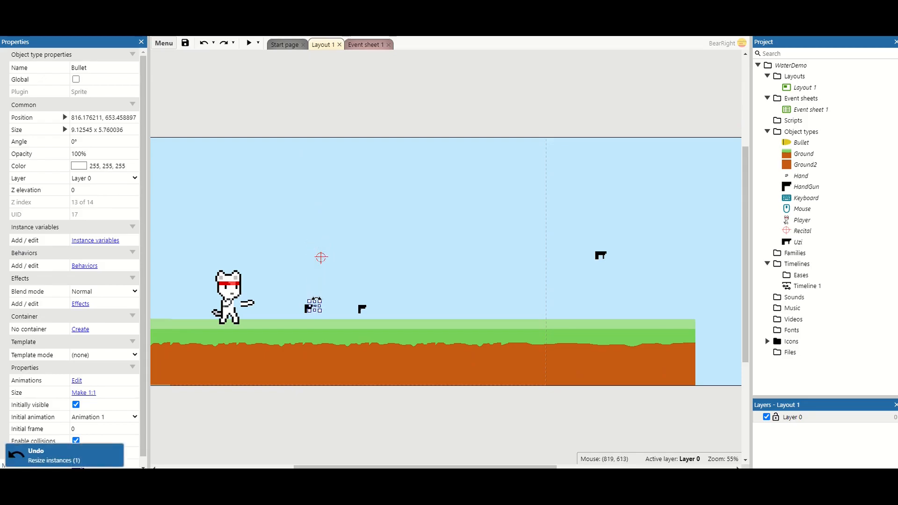
# Step: Move the Bullet sprite outside the layout, just above its upper edge at about (853, -33)
pyautogui.moveTo(317, 305); pyautogui.dragTo(347, 38)
pyautogui.hotkey('ctrl', 'z')
pyautogui.keyDown('ctrl'); pyautogui.scroll(5, 315, 306); pyautogui.keyUp('ctrl')
pyautogui.keyDown('ctrl'); pyautogui.scroll(-4, 356, 304); pyautogui.keyUp('ctrl')
pyautogui.keyDown('ctrl'); pyautogui.scroll(-2, 441, 306); pyautogui.keyUp('ctrl')
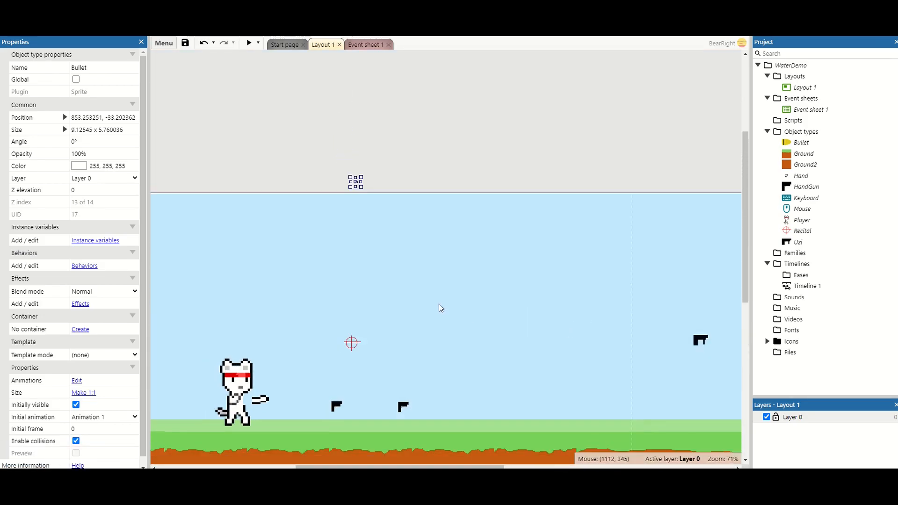
pyautogui.moveTo(744, 251); pyautogui.dragTo(744, 271)
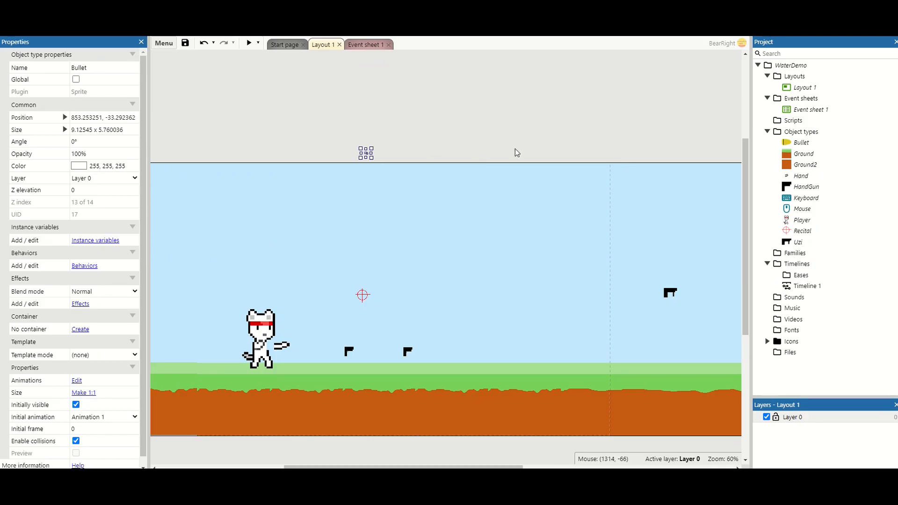
# Step: Add the Bullet movement behavior to the Bullet object
pyautogui.rightClick(799, 146)
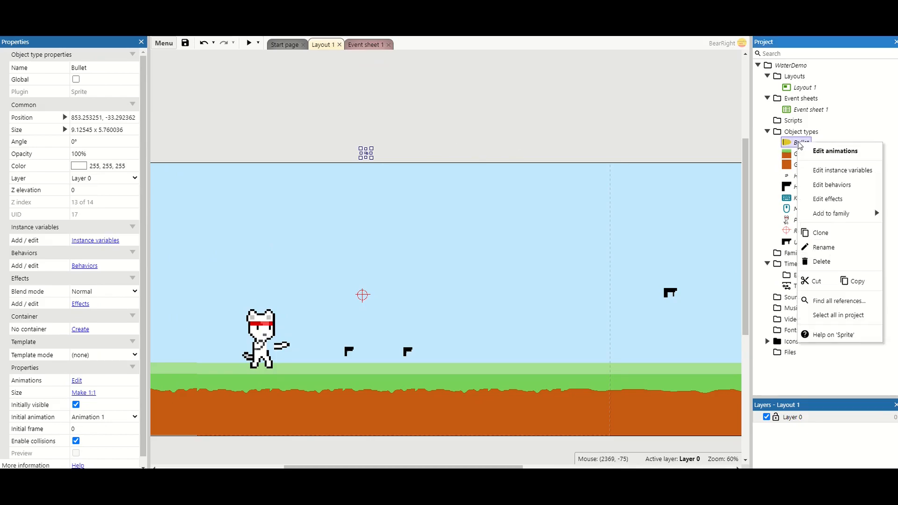
pyautogui.click(812, 184)
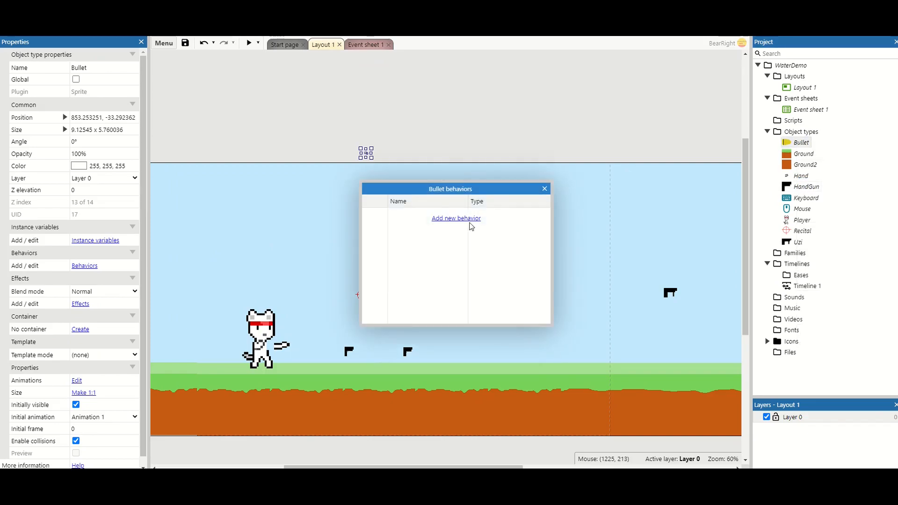
pyautogui.click(469, 221)
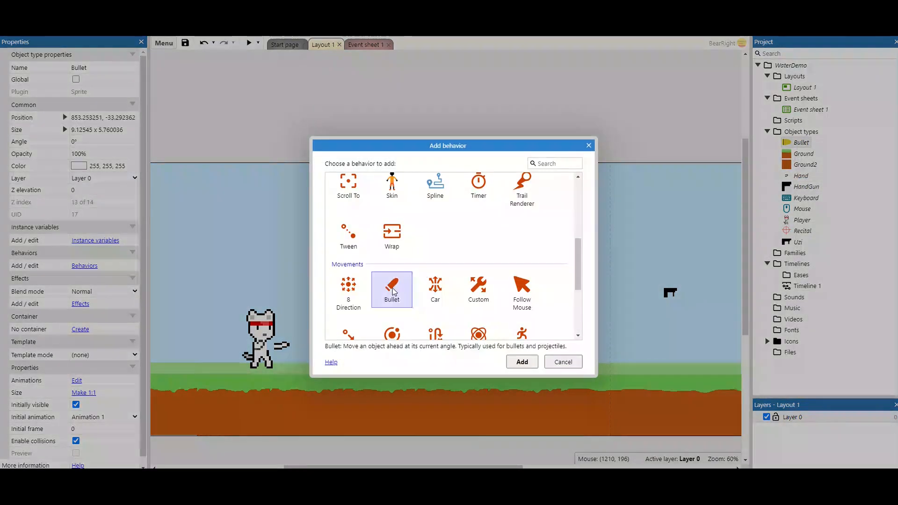
pyautogui.doubleClick(394, 290)
pyautogui.click(544, 189)
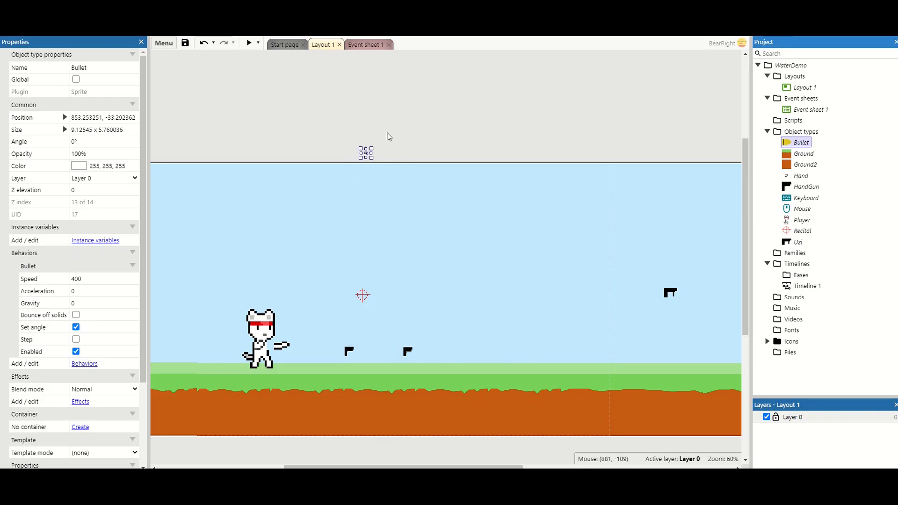
# Step: Review the Speed, Acceleration and Gravity properties of the Bullet object's Bullet behavior
pyautogui.scroll(-3, 150, 195)
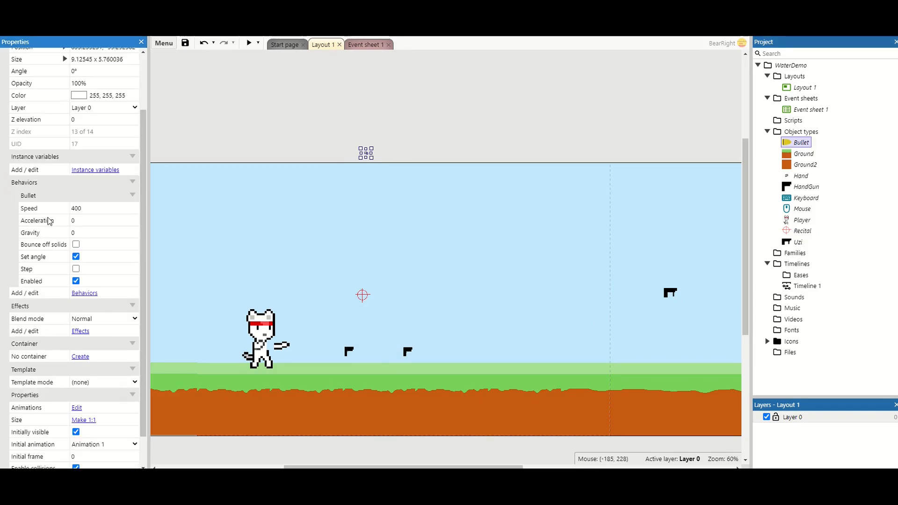
pyautogui.click(94, 207)
pyautogui.click(86, 219)
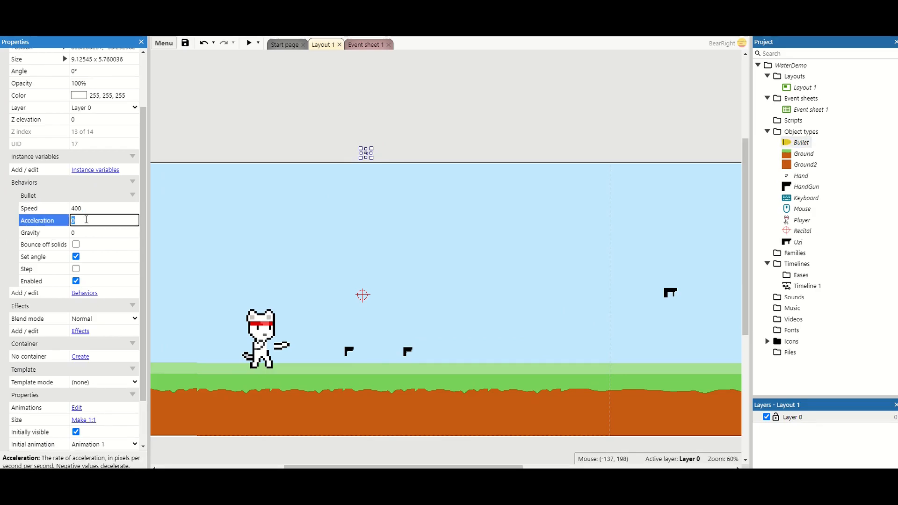
pyautogui.click(85, 227)
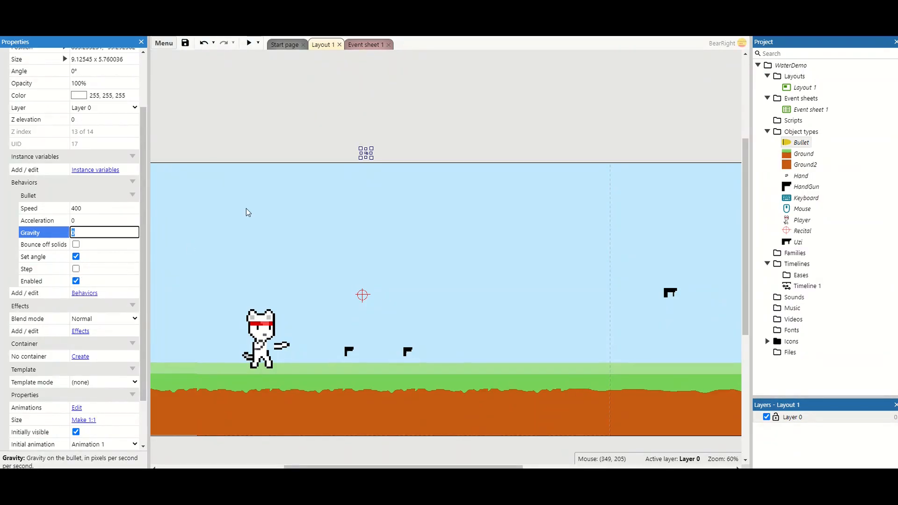
pyautogui.click(278, 148)
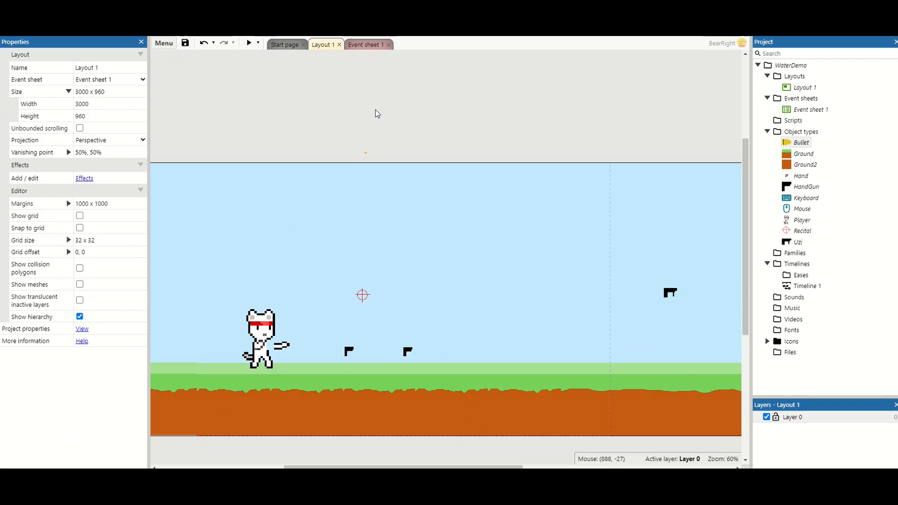
# Step: In the event sheet's On start of layout event, add a HandGun jj_Weapon Set bullet instance action using the Bullet object
pyautogui.click(366, 44)
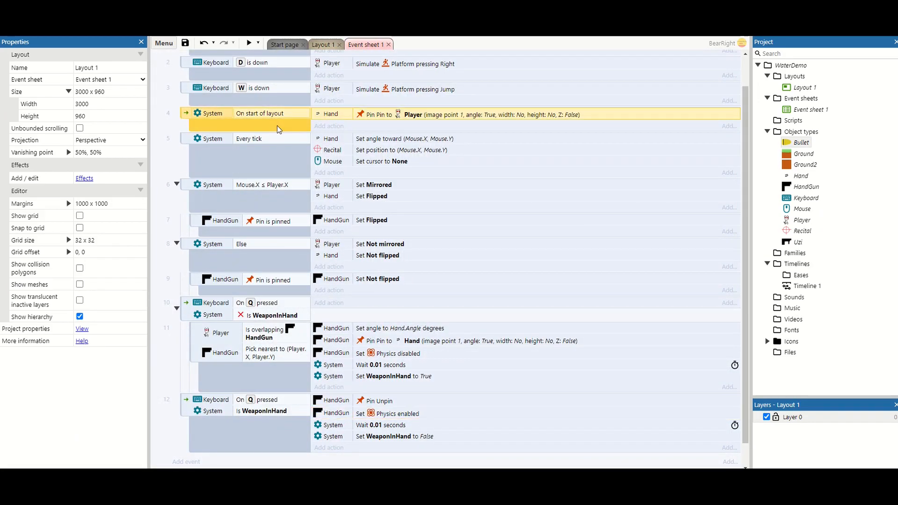
pyautogui.click(333, 127)
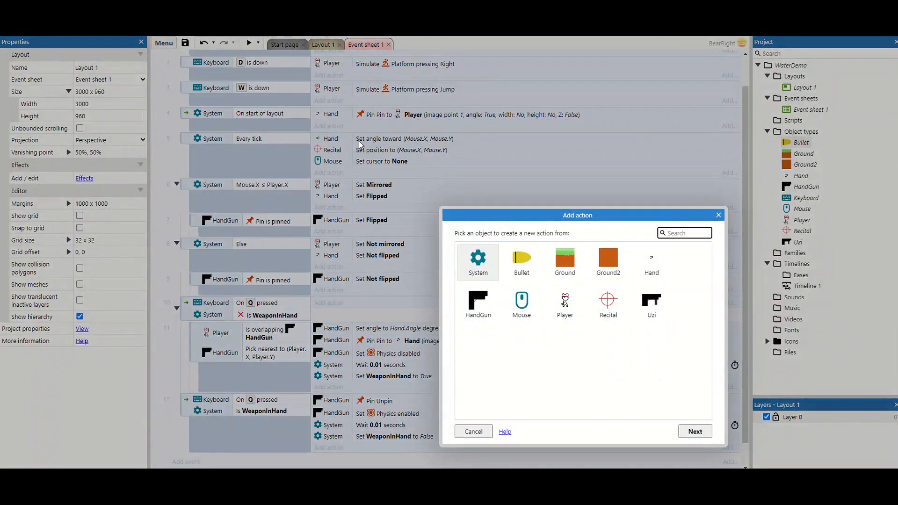
pyautogui.click(485, 311)
pyautogui.doubleClick(485, 311)
pyautogui.scroll(-8, 559, 306)
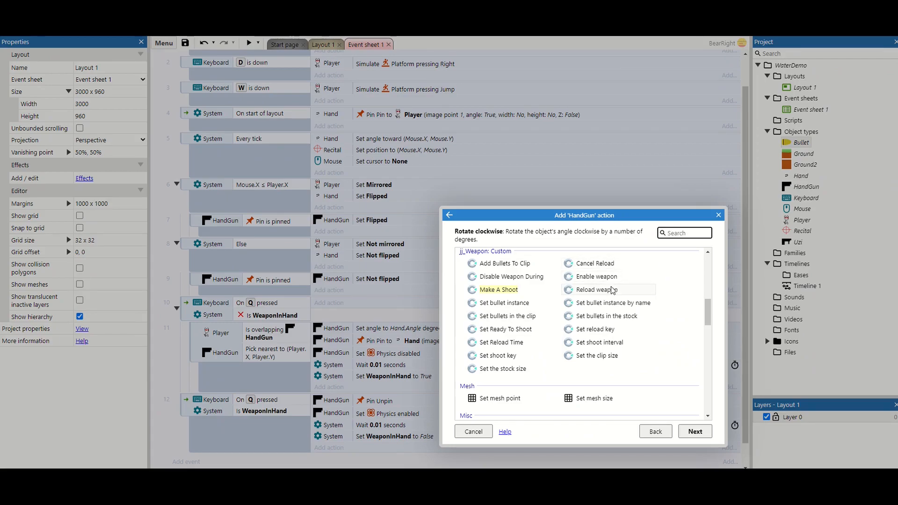
pyautogui.click(527, 265)
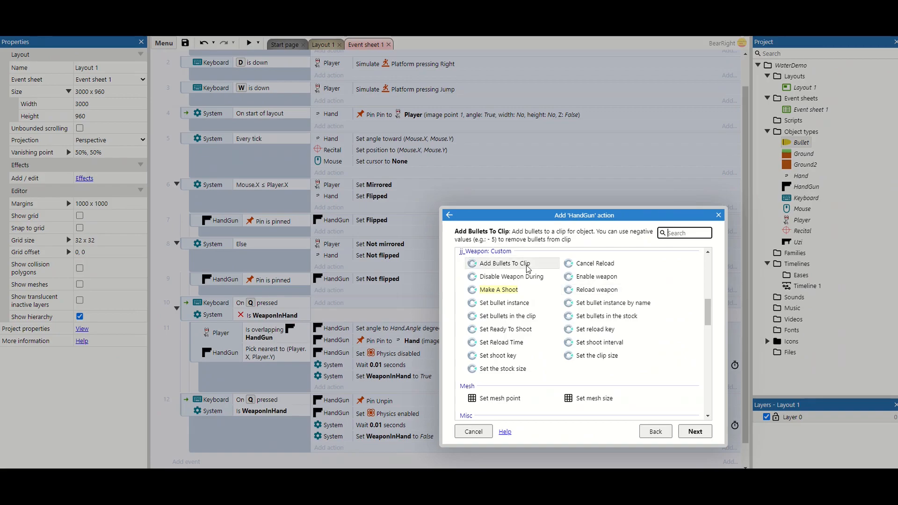
pyautogui.click(520, 304)
pyautogui.doubleClick(520, 305)
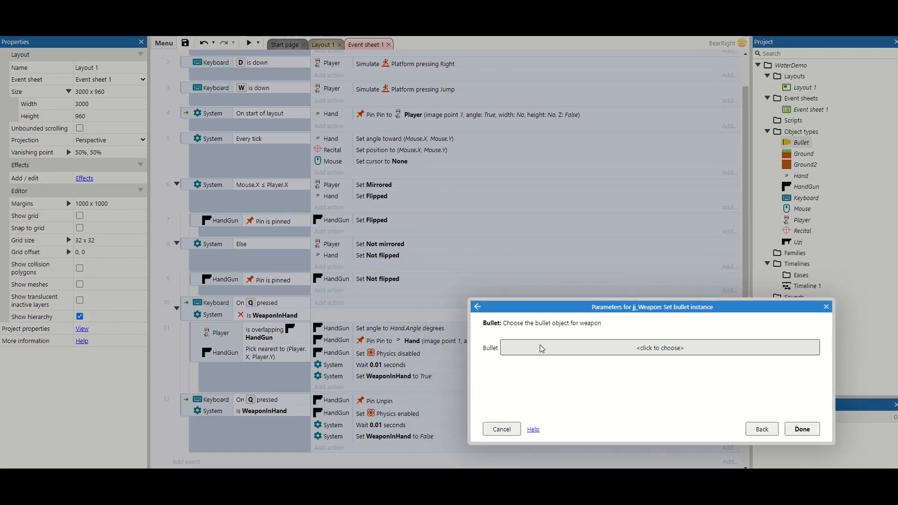
pyautogui.click(541, 348)
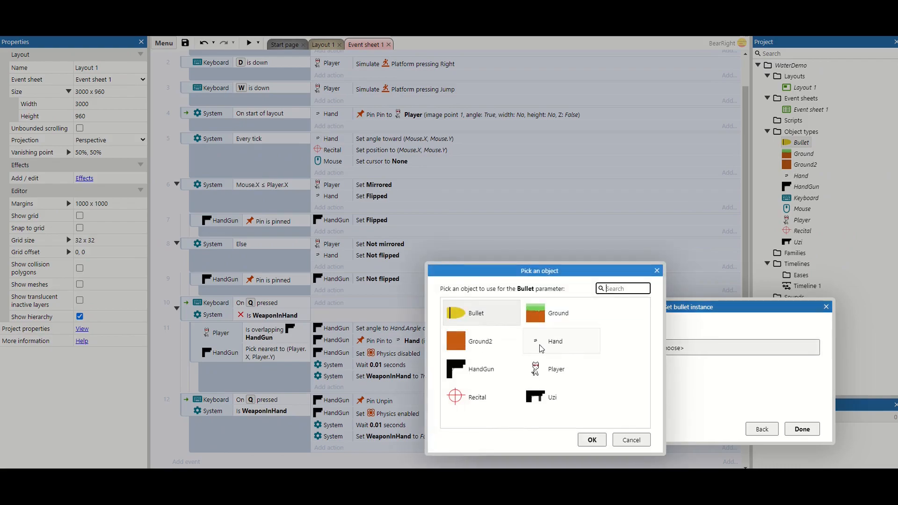
pyautogui.doubleClick(498, 318)
pyautogui.click(802, 428)
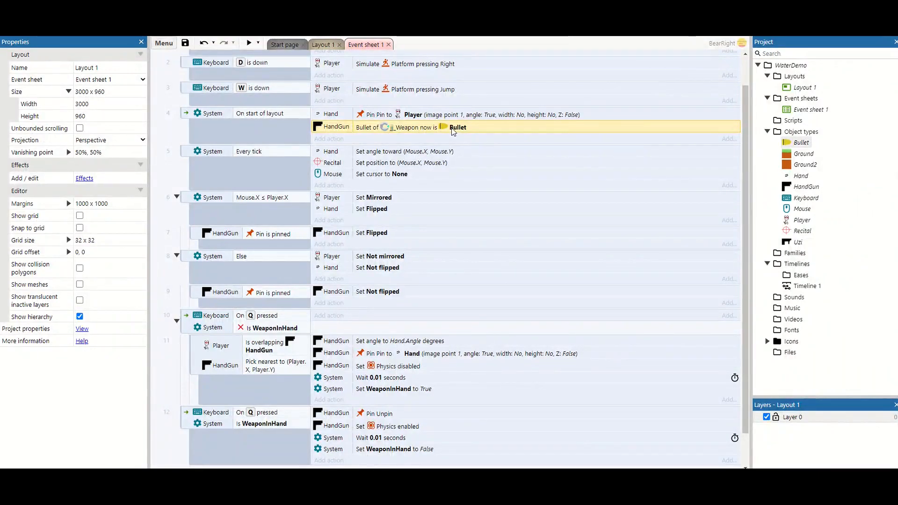
# Step: Add a new event with the Mouse condition Mouse button is down for the Left button
pyautogui.scroll(-2, 451, 131)
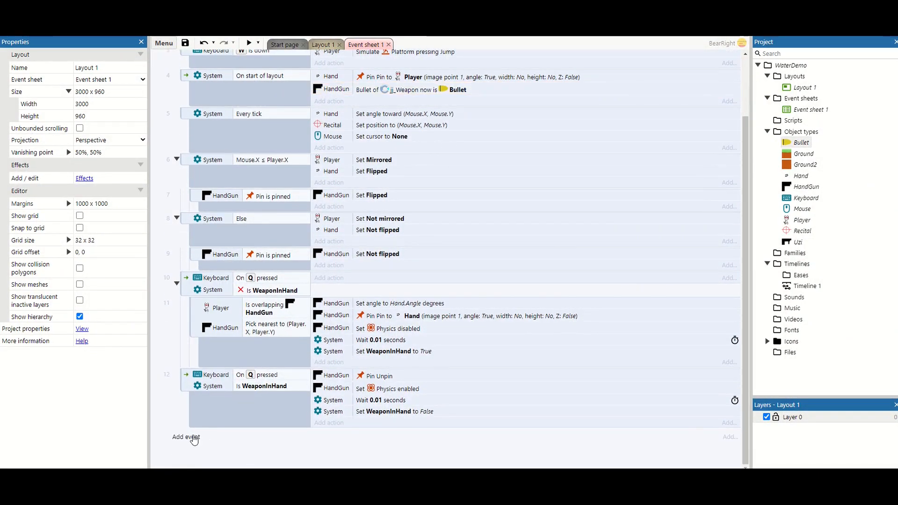
pyautogui.click(190, 437)
pyautogui.doubleClick(572, 311)
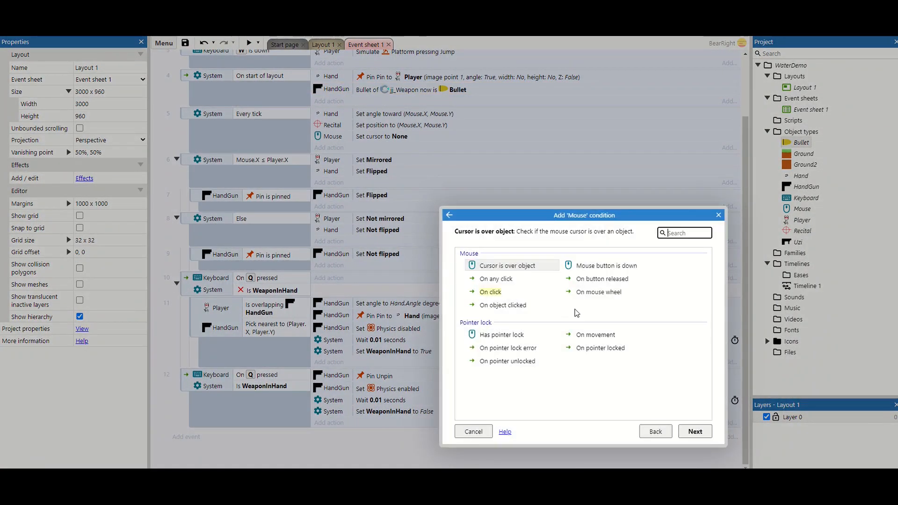
pyautogui.click(595, 270)
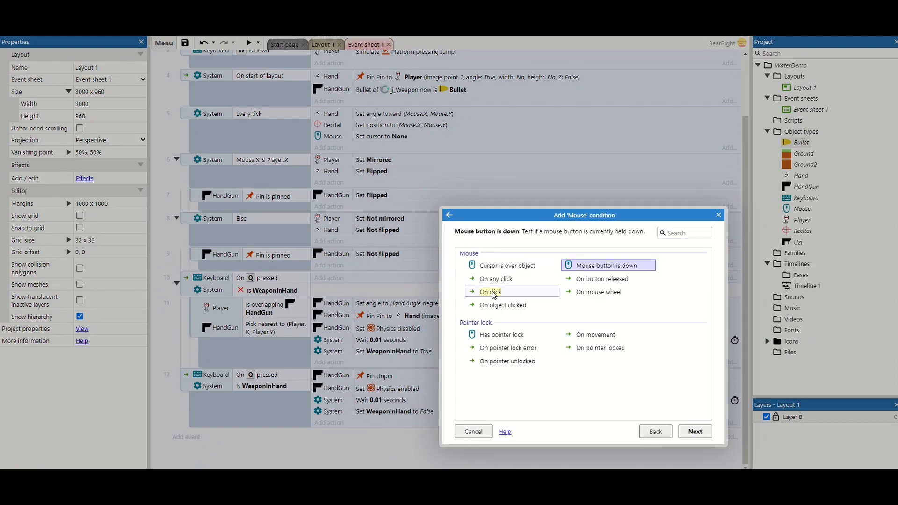
pyautogui.doubleClick(599, 269)
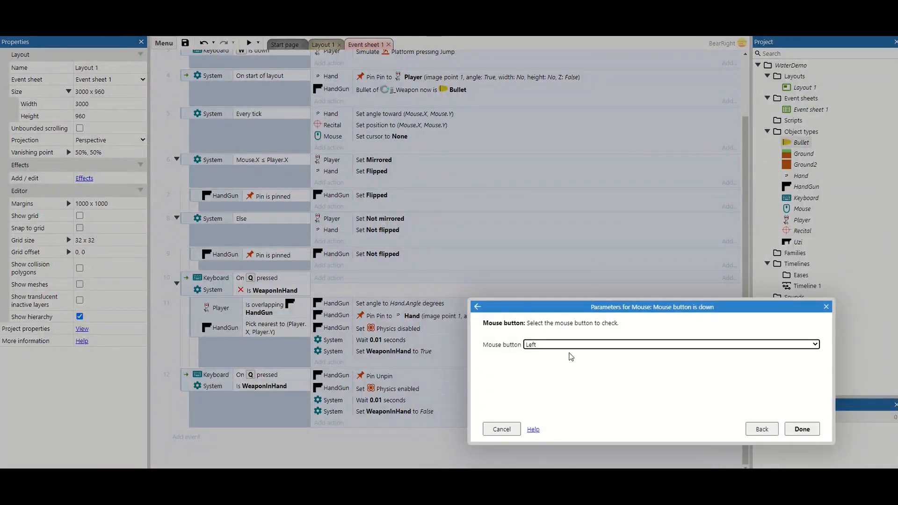
pyautogui.click(802, 429)
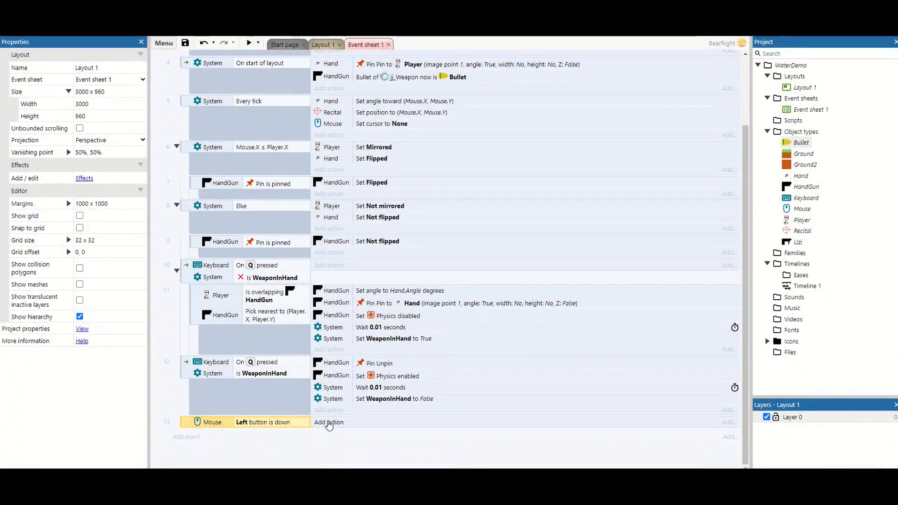
# Step: Add a sub-event under the Left button is down event with the HandGun condition Pin is pinned
pyautogui.rightClick(184, 424)
pyautogui.moveTo(234, 285)
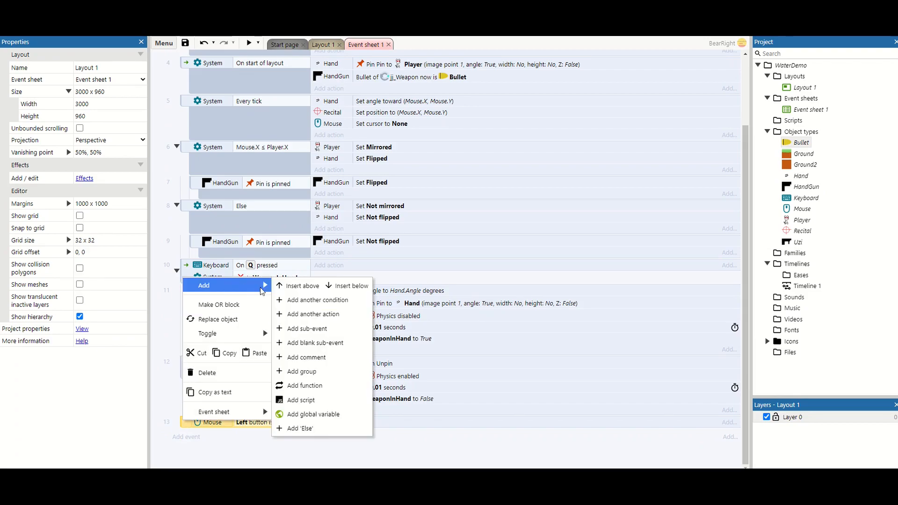
pyautogui.click(309, 343)
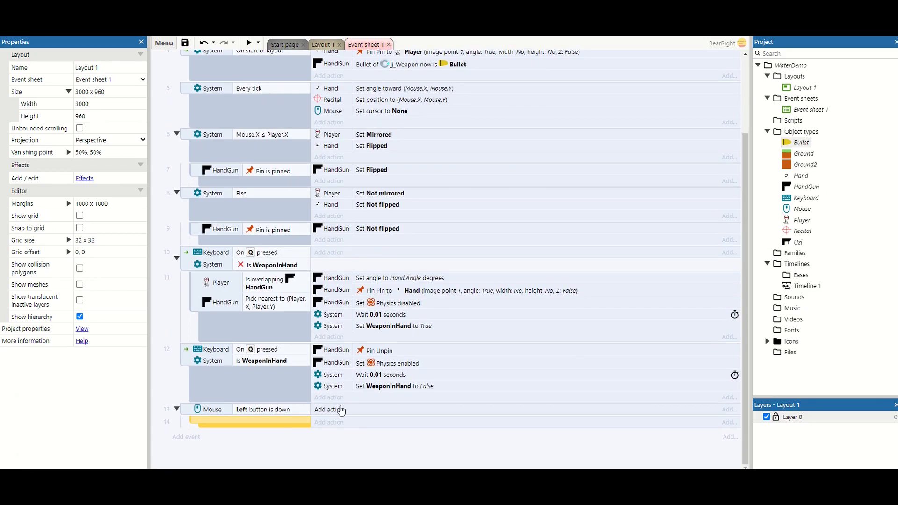
pyautogui.doubleClick(273, 423)
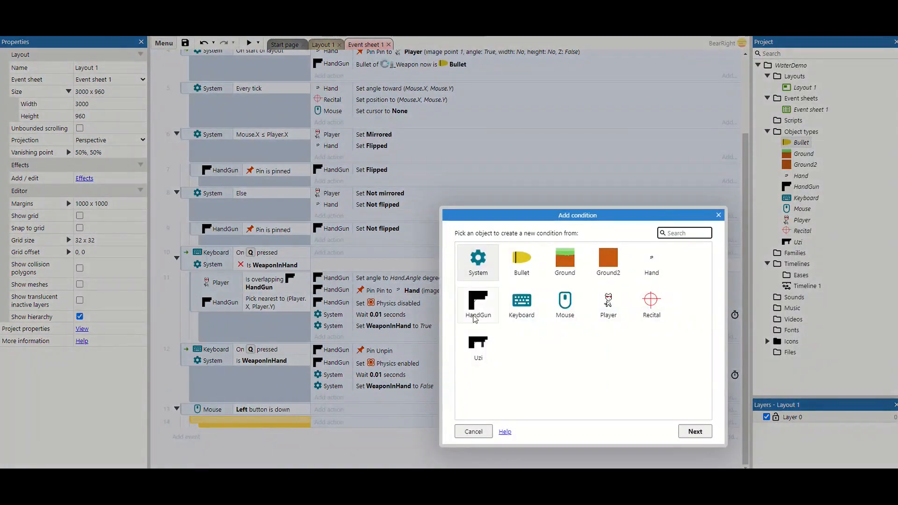
pyautogui.doubleClick(479, 317)
pyautogui.scroll(-10, 523, 325)
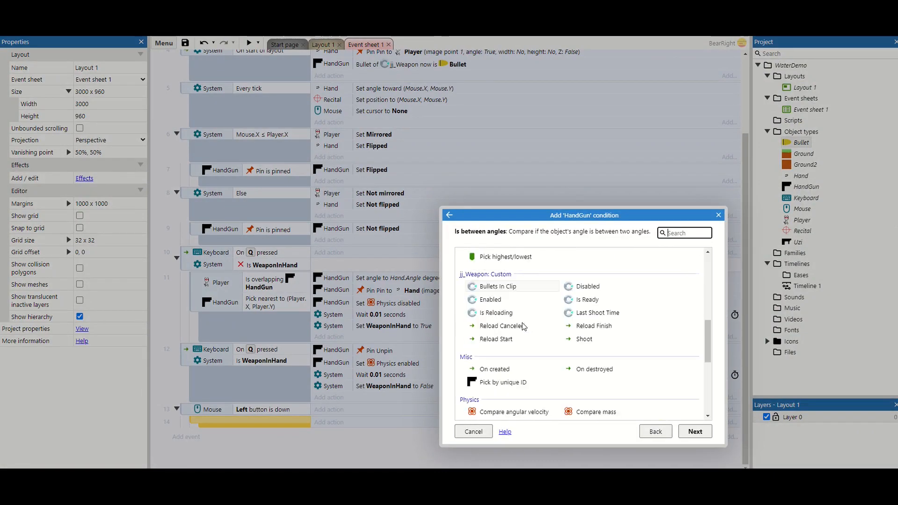
pyautogui.scroll(-2, 522, 326)
pyautogui.doubleClick(491, 355)
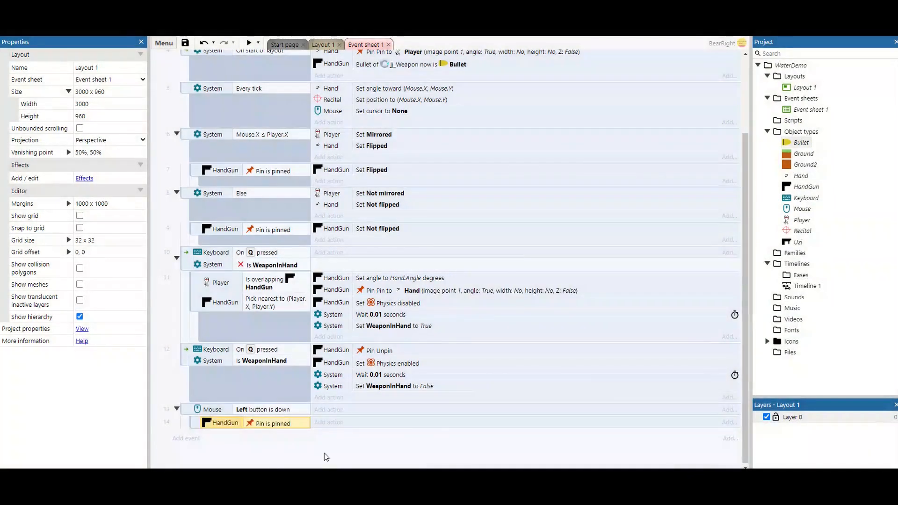
# Step: Add the HandGun jj_Weapon action Make A Shoot to the new Pin is pinned sub-event
pyautogui.click(329, 424)
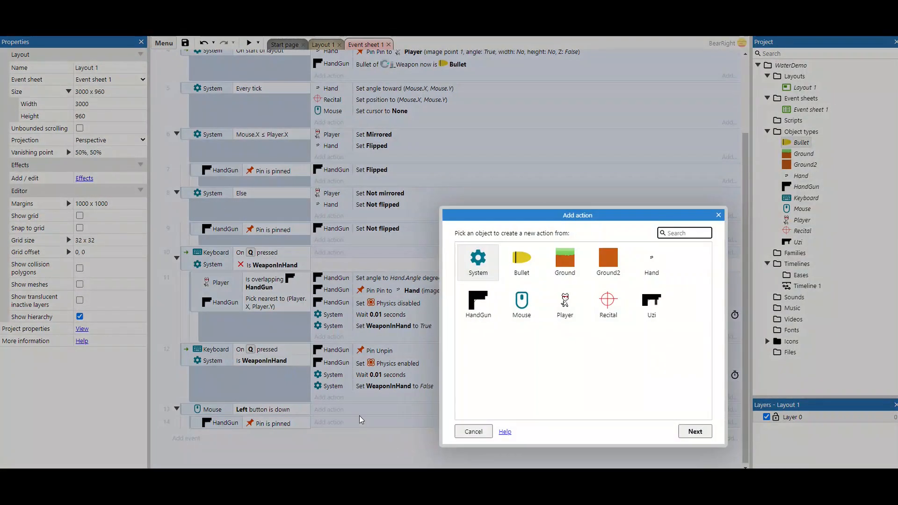
pyautogui.doubleClick(485, 317)
pyautogui.scroll(-10, 540, 327)
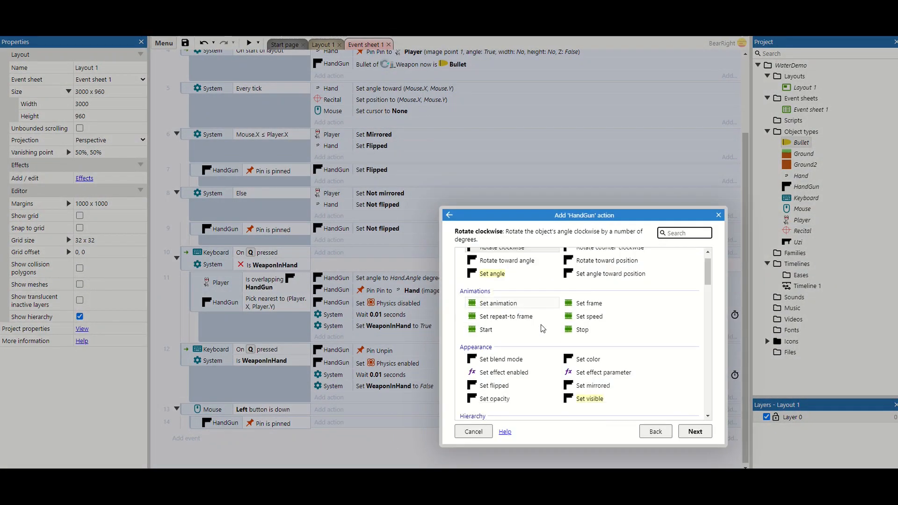
pyautogui.scroll(1, 540, 326)
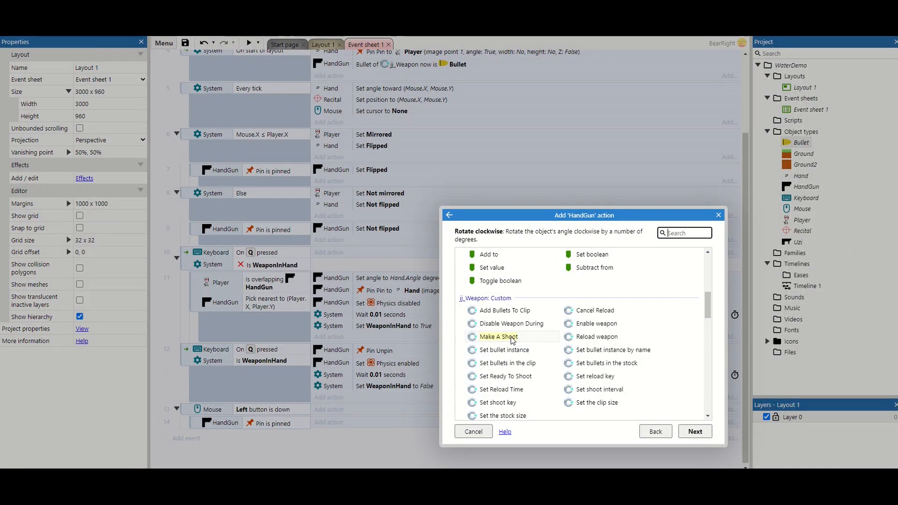
pyautogui.doubleClick(513, 337)
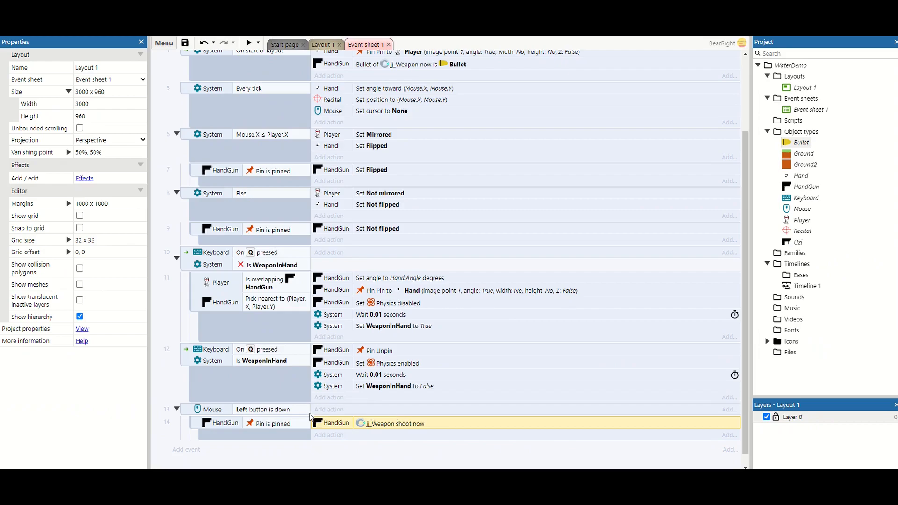
# Step: Add a new event at the end of the sheet with the Keyboard condition On key pressed for R
pyautogui.scroll(-1, 310, 444)
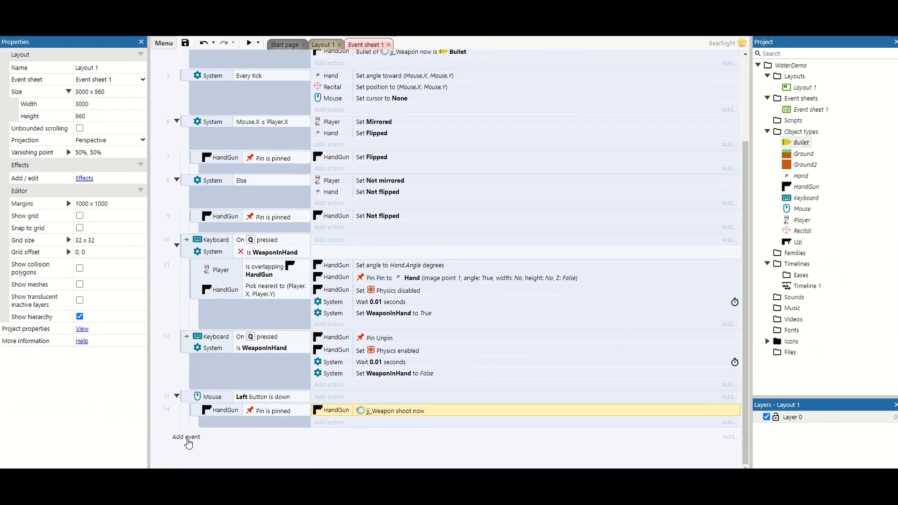
pyautogui.click(187, 438)
pyautogui.click(534, 303)
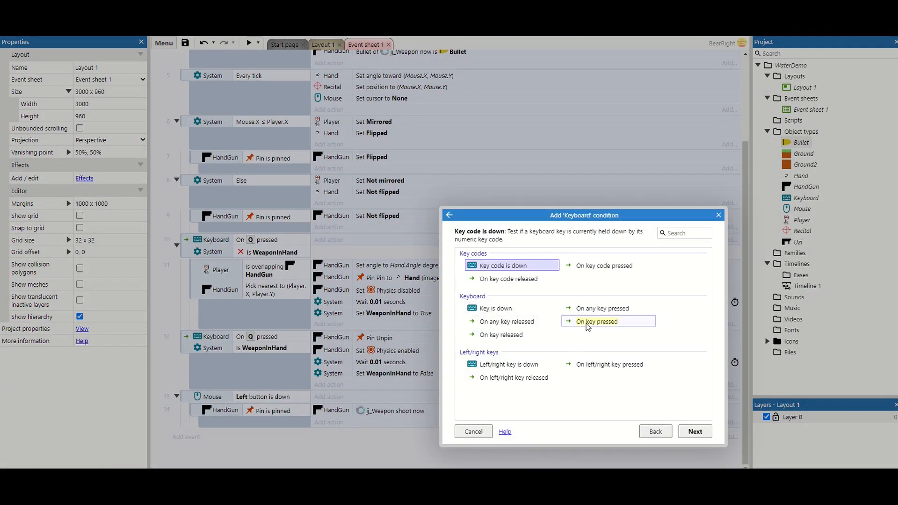
pyautogui.doubleClick(587, 323)
pyautogui.click(589, 347)
pyautogui.press('r')
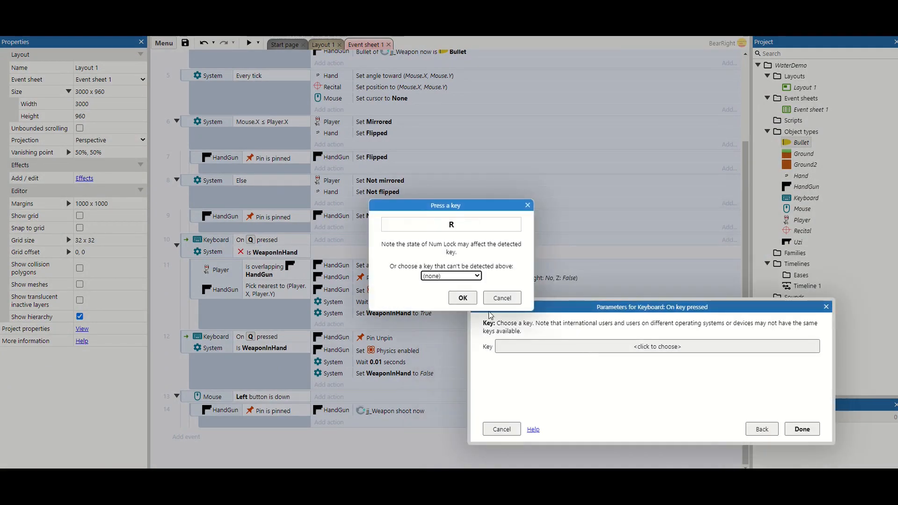
pyautogui.click(463, 298)
pyautogui.click(801, 429)
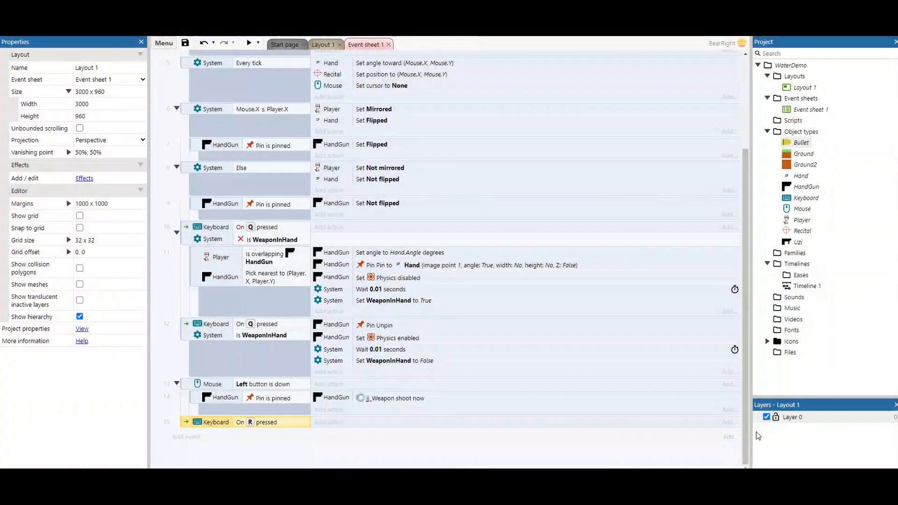
# Step: Add a sub-event under the On R pressed event with the HandGun condition Pin is pinned
pyautogui.rightClick(190, 425)
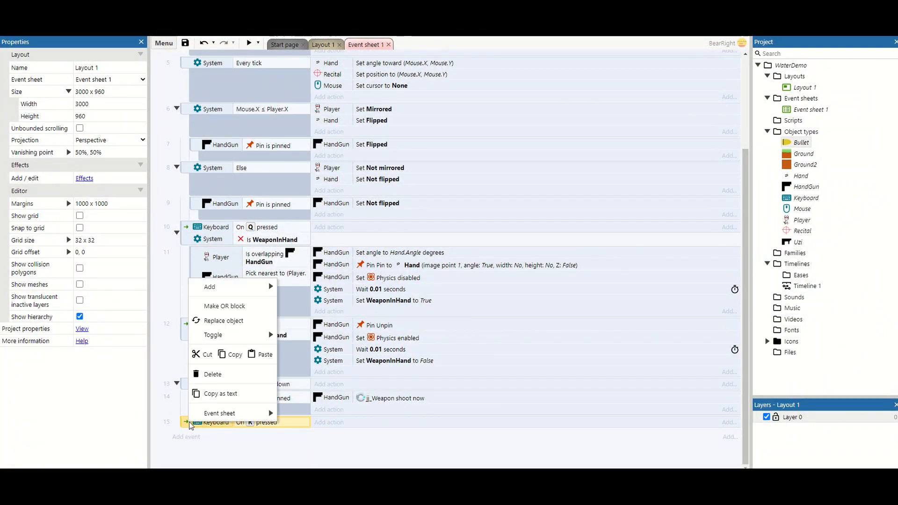
pyautogui.moveTo(247, 286)
pyautogui.click(322, 330)
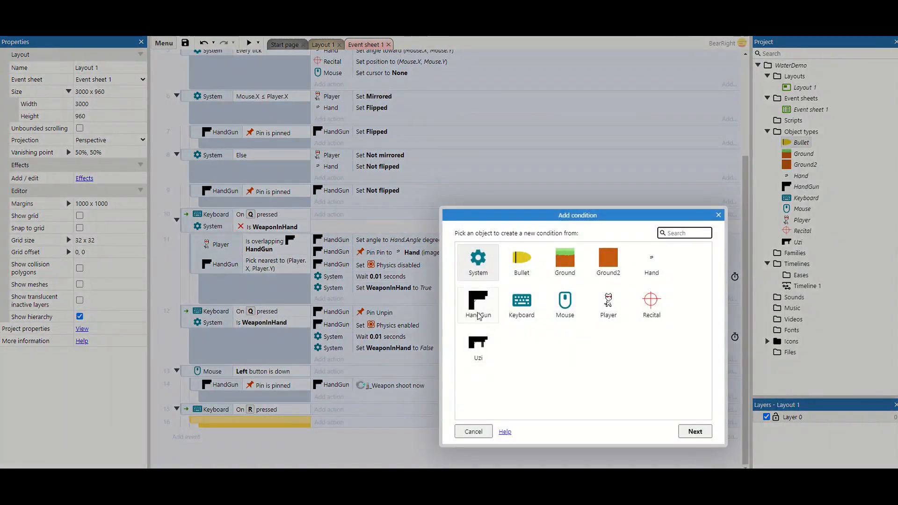
pyautogui.click(479, 310)
pyautogui.doubleClick(480, 312)
pyautogui.scroll(-10, 506, 326)
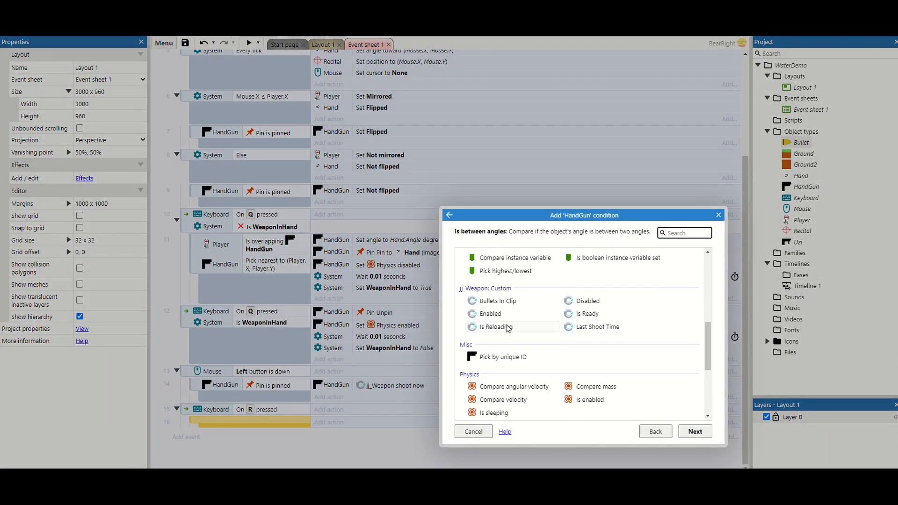
pyautogui.doubleClick(491, 296)
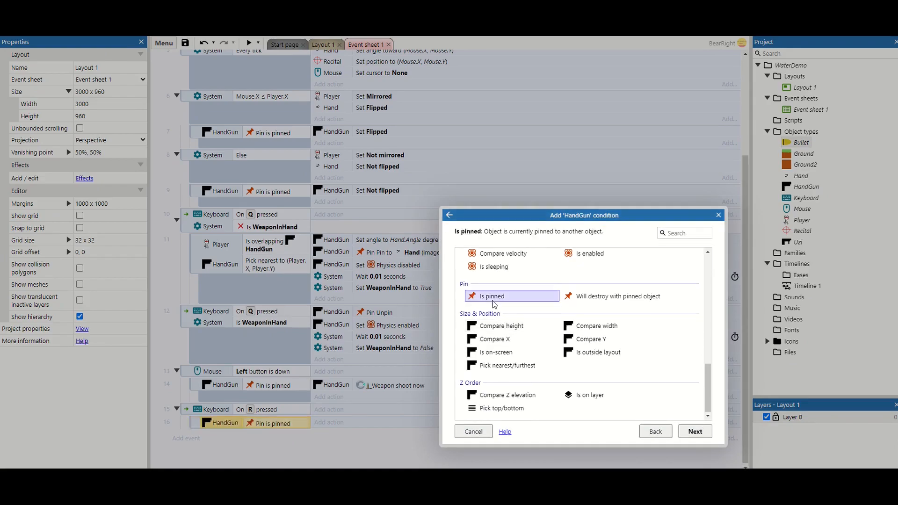
# Step: Add the HandGun jj_Weapon action Reload weapon to the Pin is pinned sub-event under On R pressed
pyautogui.click(329, 423)
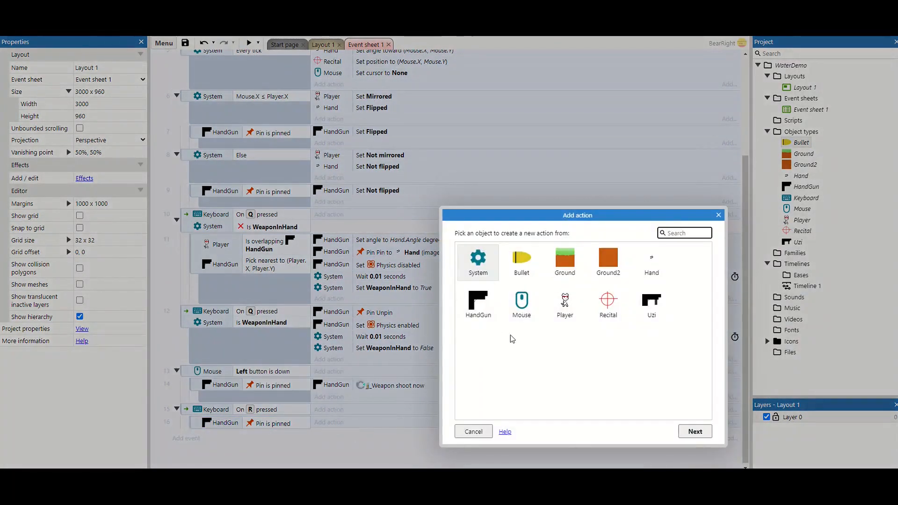
pyautogui.click(478, 304)
pyautogui.doubleClick(478, 304)
pyautogui.scroll(-5, 606, 354)
pyautogui.scroll(-5, 606, 354)
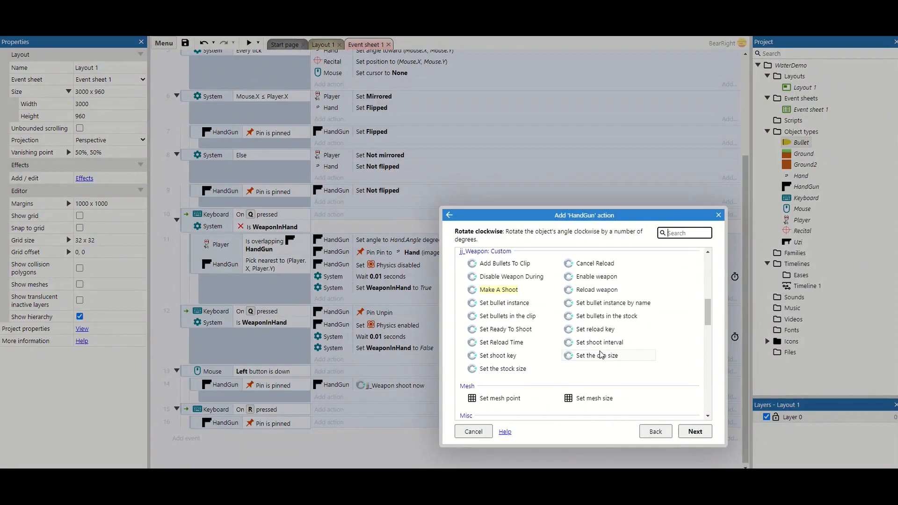
pyautogui.doubleClick(589, 293)
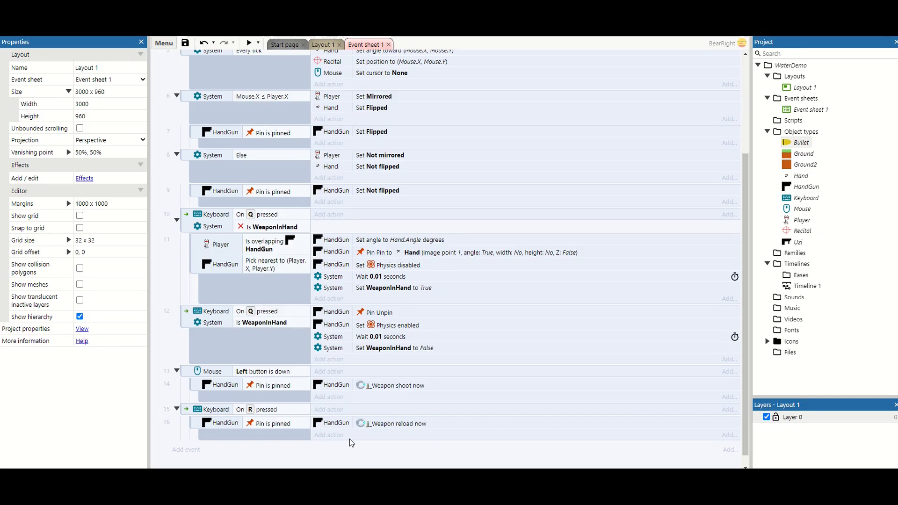
# Step: Add a new event at the end of the sheet with the Bullet condition On collision with another object, using Ground
pyautogui.click(183, 450)
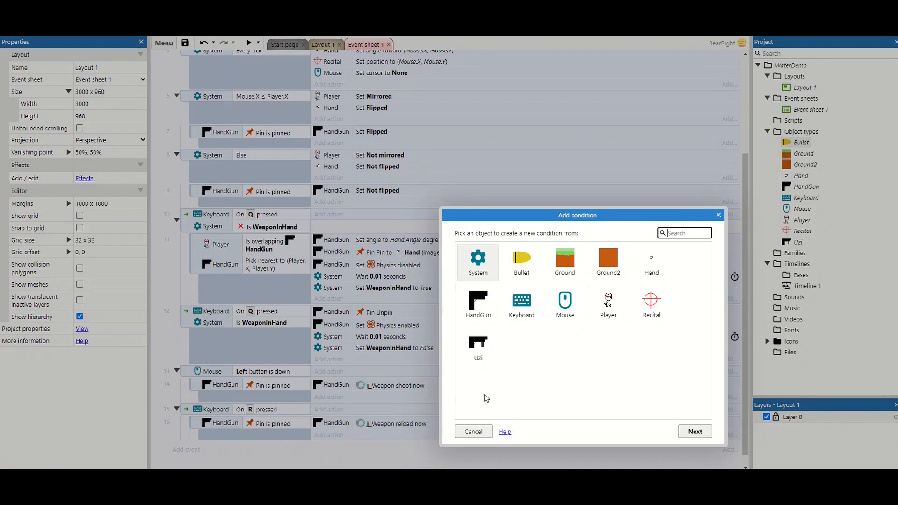
pyautogui.doubleClick(521, 267)
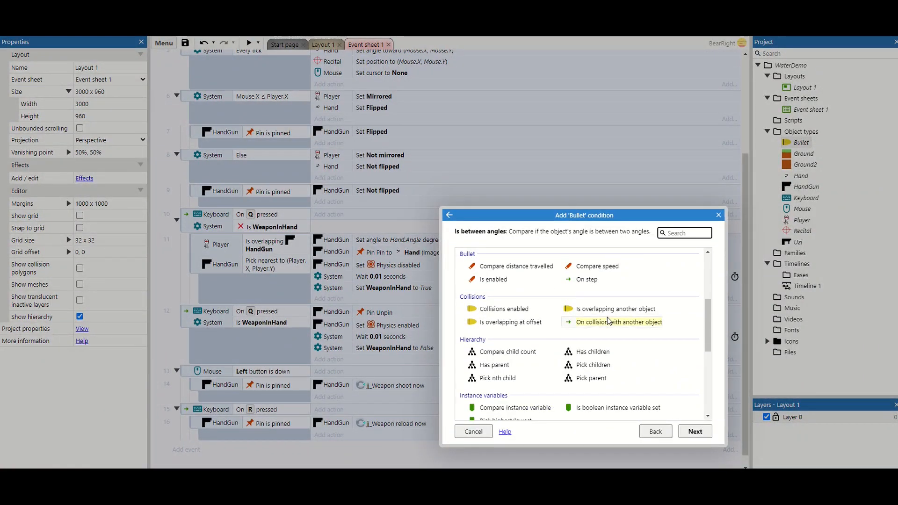
pyautogui.doubleClick(607, 323)
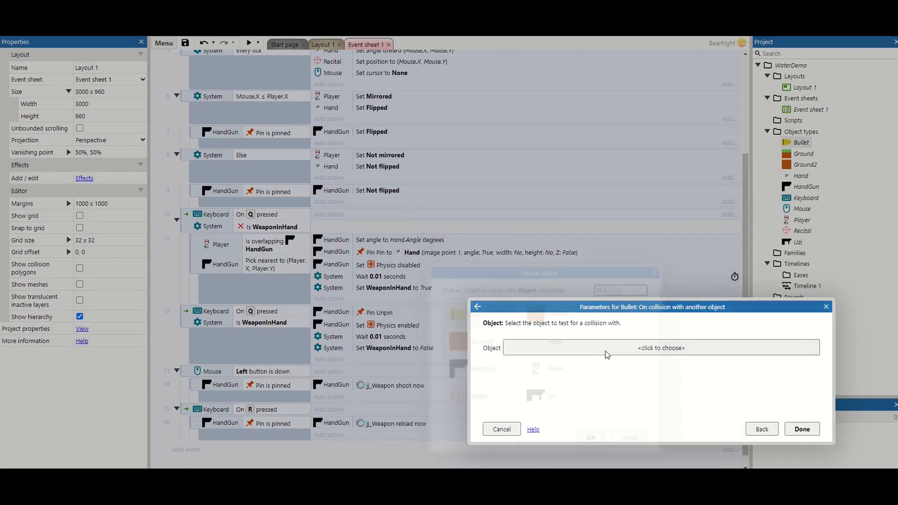
pyautogui.click(603, 348)
pyautogui.doubleClick(550, 317)
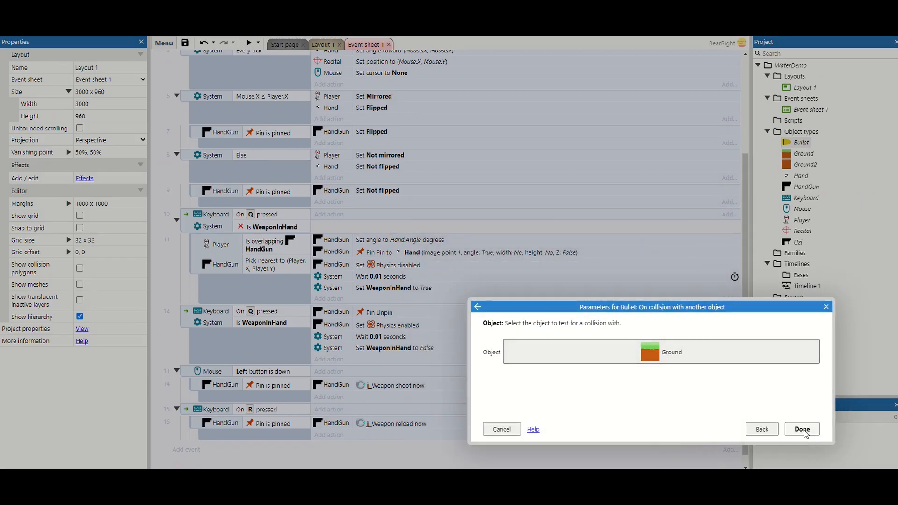
pyautogui.click(802, 429)
# Step: Add the Bullet action Destroy to the On collision with Ground event
pyautogui.click(327, 447)
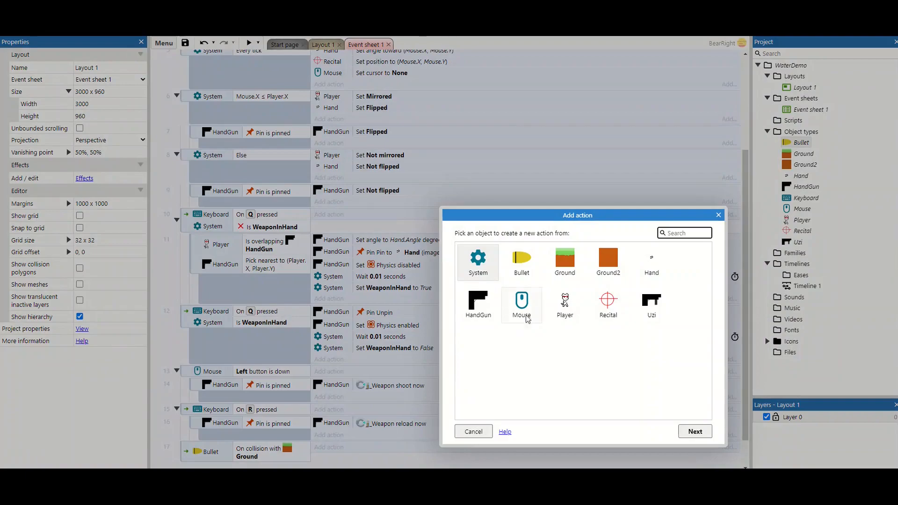
pyautogui.doubleClick(521, 260)
pyautogui.scroll(-5, 545, 366)
pyautogui.scroll(-2, 546, 364)
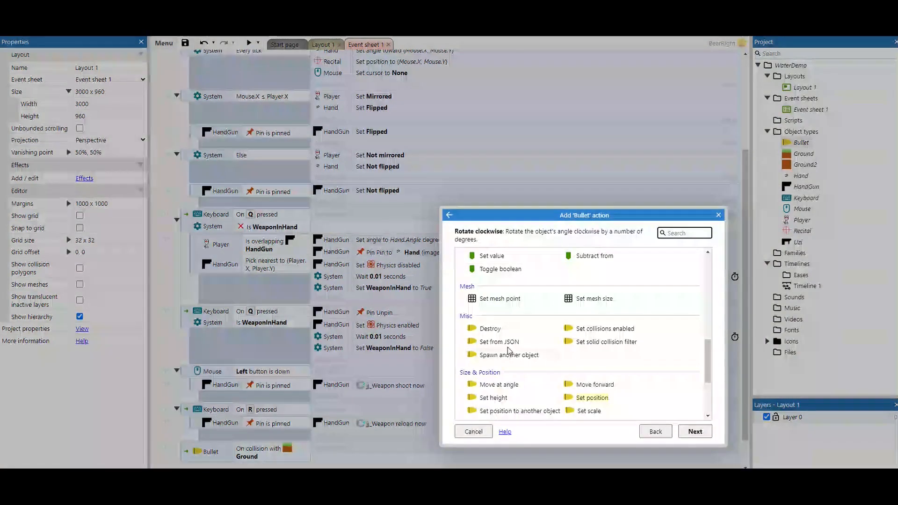
pyautogui.doubleClick(488, 328)
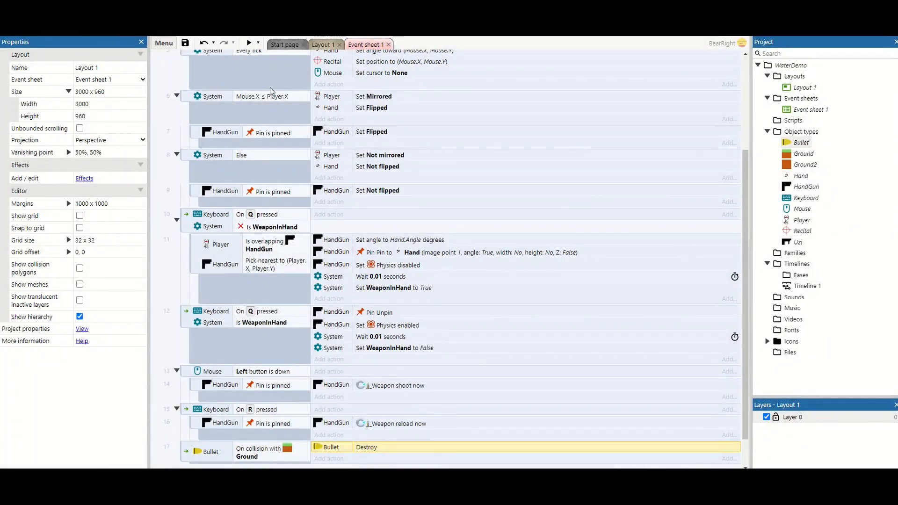
# Step: Preview the game and test moving the player, picking up and dropping a handgun, and firing bullets in several directions
pyautogui.click(249, 43)
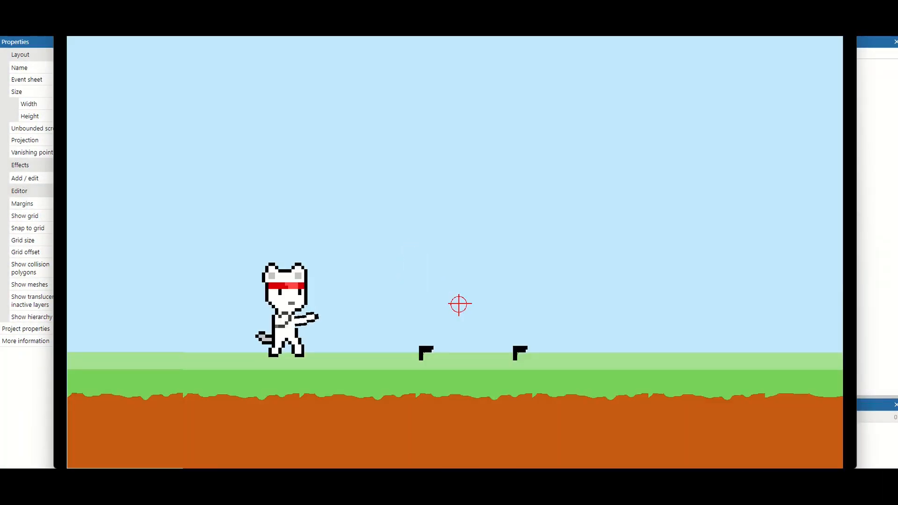
pyautogui.press('Right')
pyautogui.press('Left')
pyautogui.moveTo(539, 269)
pyautogui.mouseDown()
pyautogui.moveTo(540, 308)
pyautogui.moveTo(543, 257)
pyautogui.moveTo(567, 320)
pyautogui.moveTo(556, 257)
pyautogui.moveTo(563, 327)
pyautogui.moveTo(559, 251)
pyautogui.moveTo(501, 180)
pyautogui.moveTo(550, 308)
pyautogui.moveTo(311, 322)
pyautogui.moveTo(539, 366)
pyautogui.moveTo(545, 335)
pyautogui.mouseUp()
pyautogui.press('q')
pyautogui.press('d')
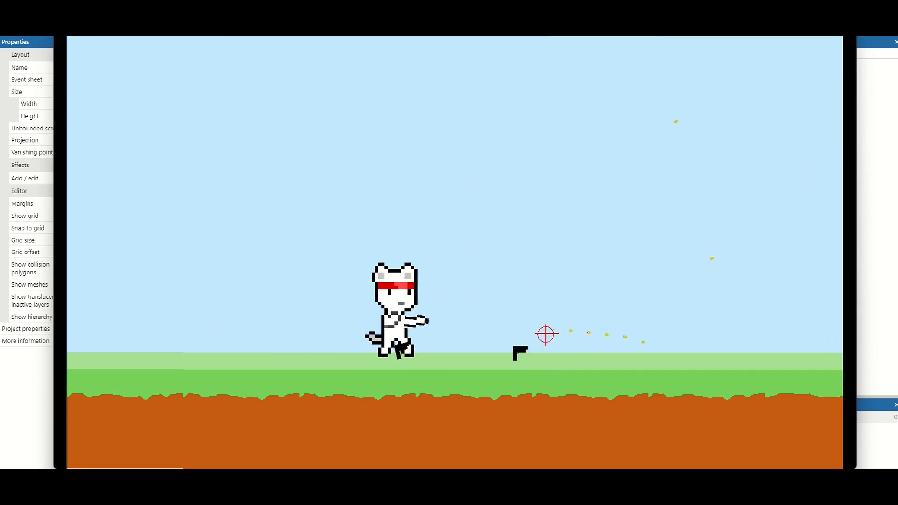
pyautogui.press('d')
pyautogui.press('d')
pyautogui.press('e')
pyautogui.moveTo(619, 260); pyautogui.dragTo(623, 290)
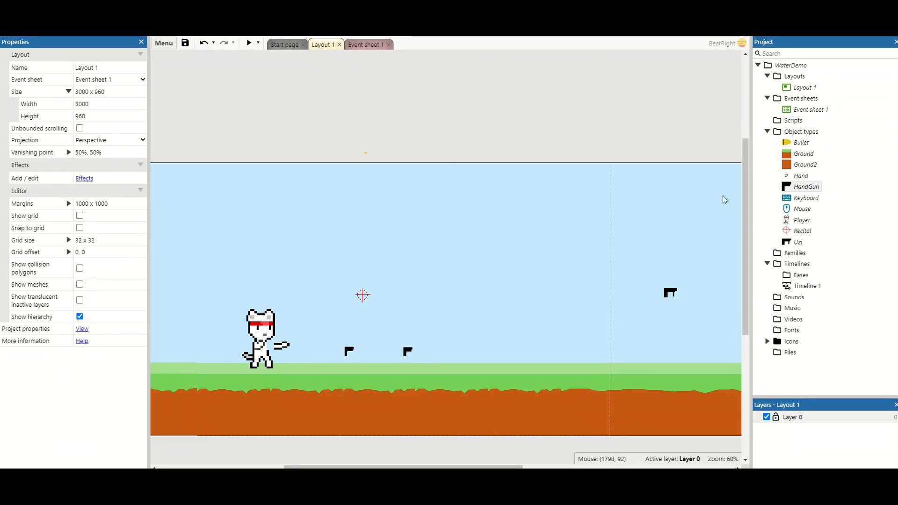
# Step: Set the HandGun's jj_Weapon clip size to 6 and its bullets in clip to 6
pyautogui.click(803, 187)
pyautogui.click(802, 187)
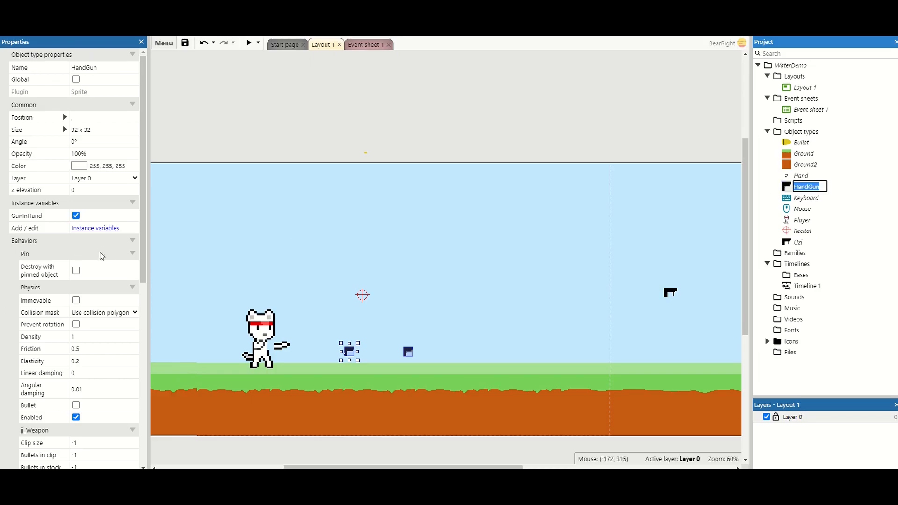
pyautogui.scroll(-5, 94, 255)
pyautogui.click(84, 208)
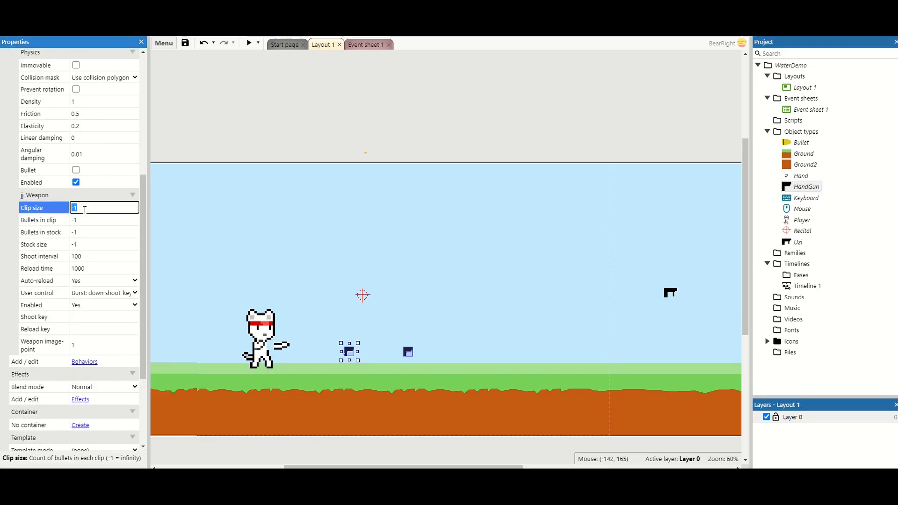
pyautogui.write('6')
pyautogui.click(87, 219)
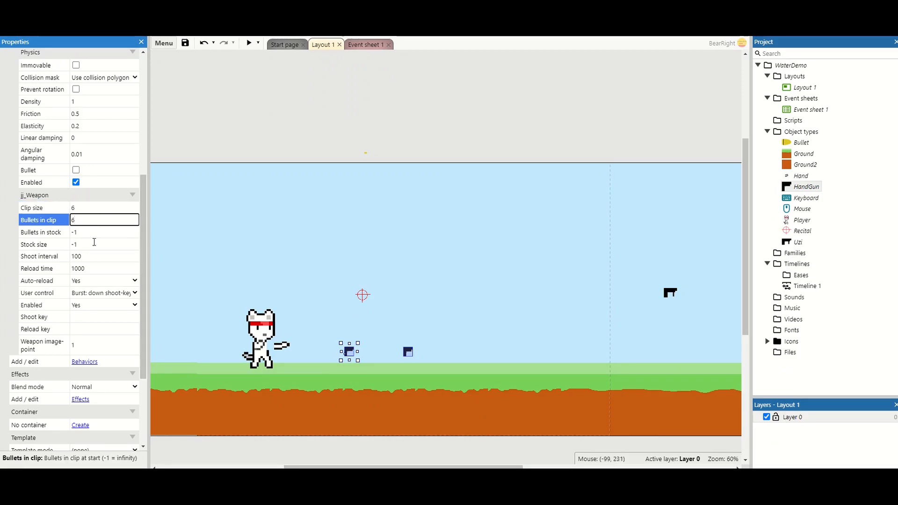
# Step: Set the HandGun's jj_Weapon bullets in stock to 30 and its stock size to 60
pyautogui.click(91, 233)
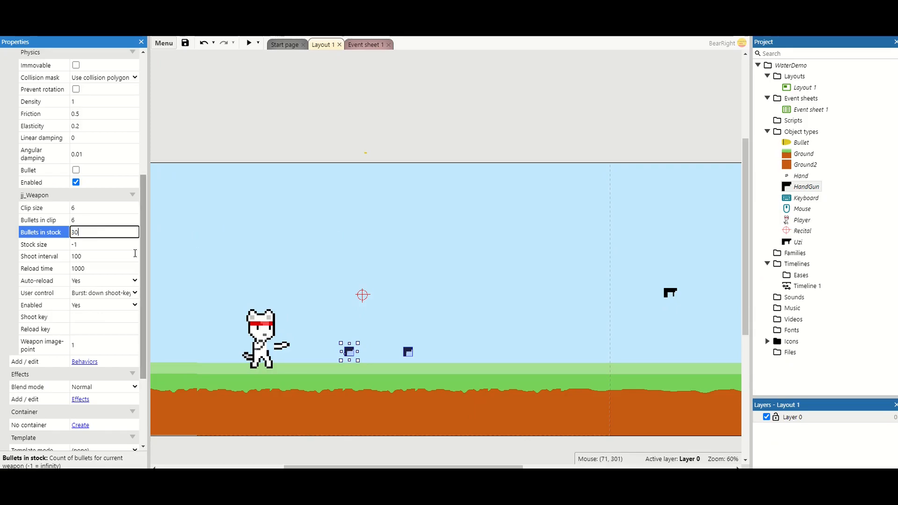
pyautogui.click(121, 247)
pyautogui.write('60')
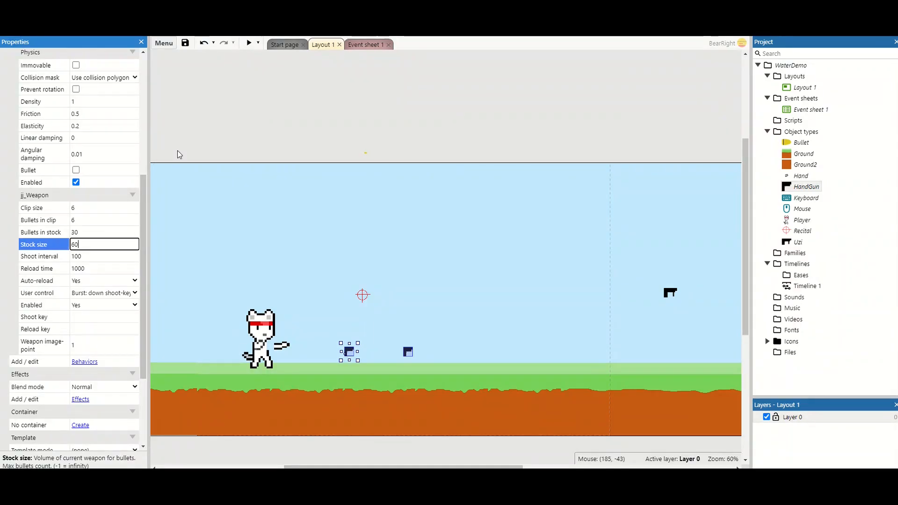
pyautogui.click(88, 257)
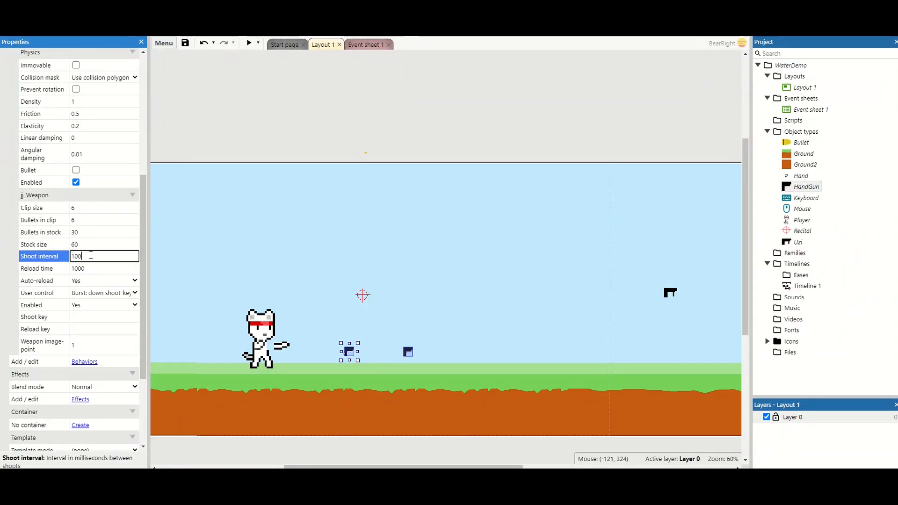
pyautogui.click(215, 143)
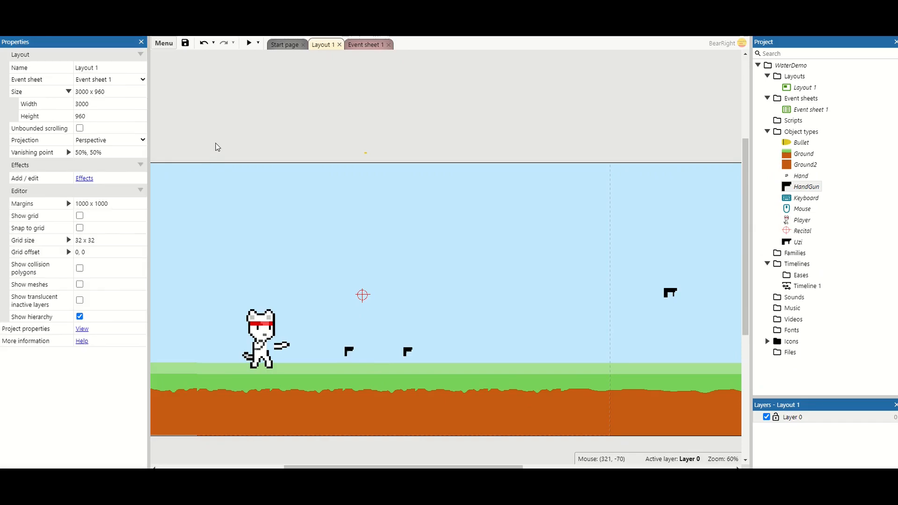
# Step: Insert a Text object named AmminCount and place it near the layout's upper edge at about 1479, 23
pyautogui.rightClick(473, 155)
pyautogui.click(481, 158)
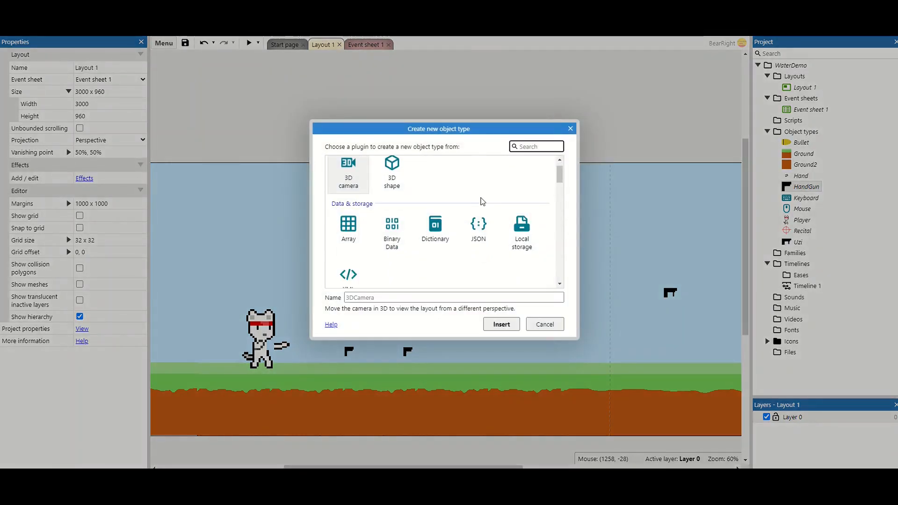
pyautogui.scroll(-3, 482, 201)
pyautogui.scroll(-1, 481, 202)
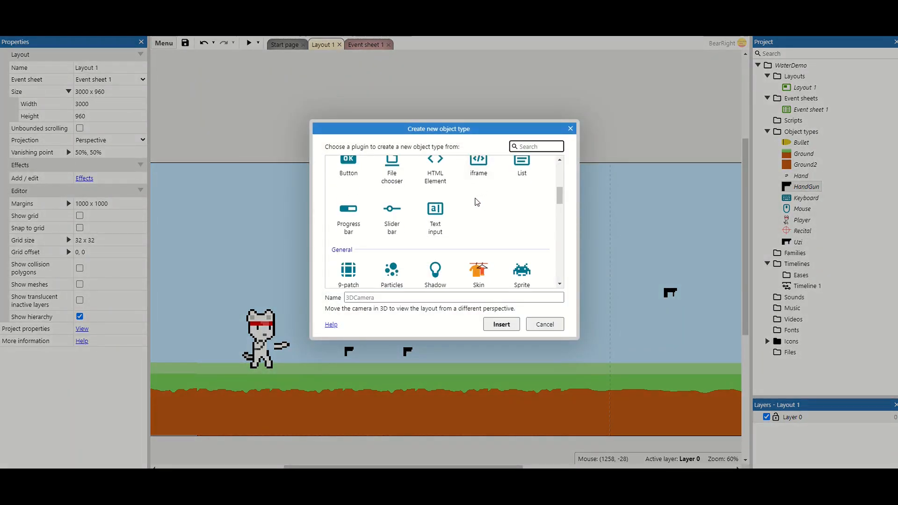
pyautogui.scroll(-2, 474, 205)
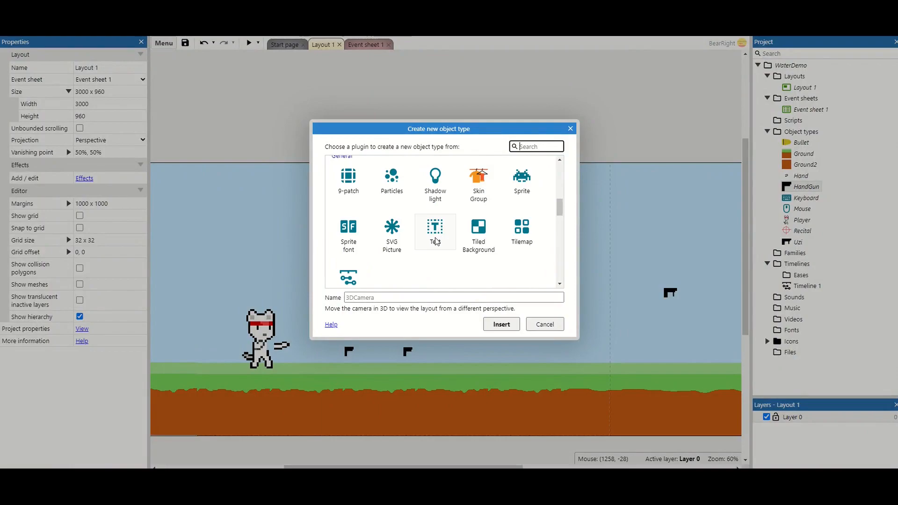
pyautogui.click(435, 239)
pyautogui.click(384, 297)
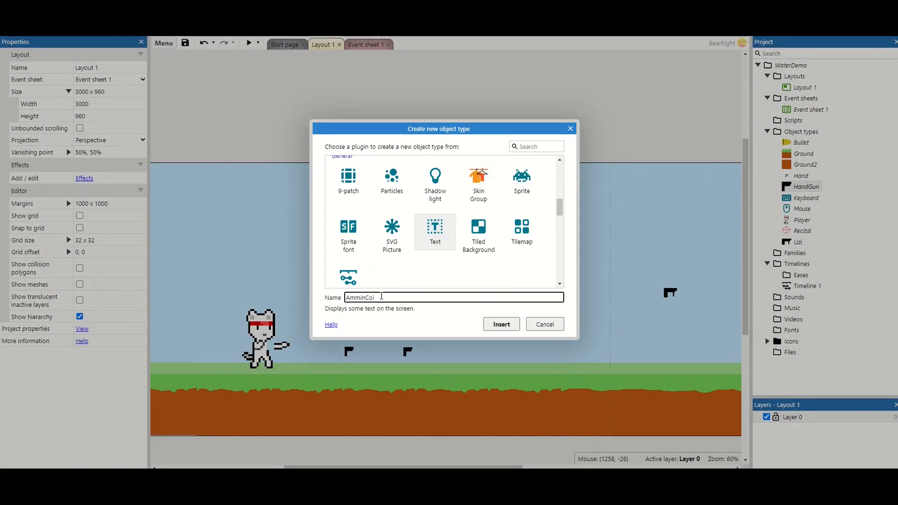
pyautogui.press('Return')
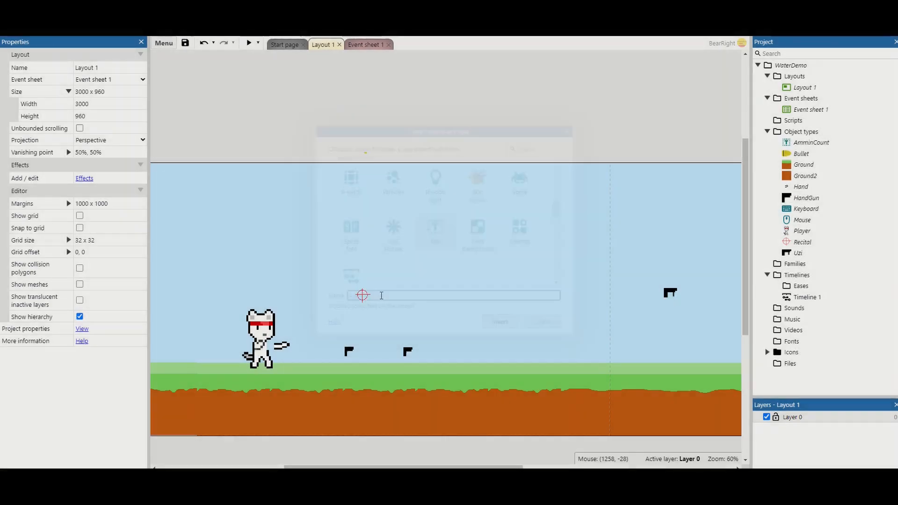
pyautogui.click(489, 205)
pyautogui.moveTo(499, 213); pyautogui.dragTo(551, 175)
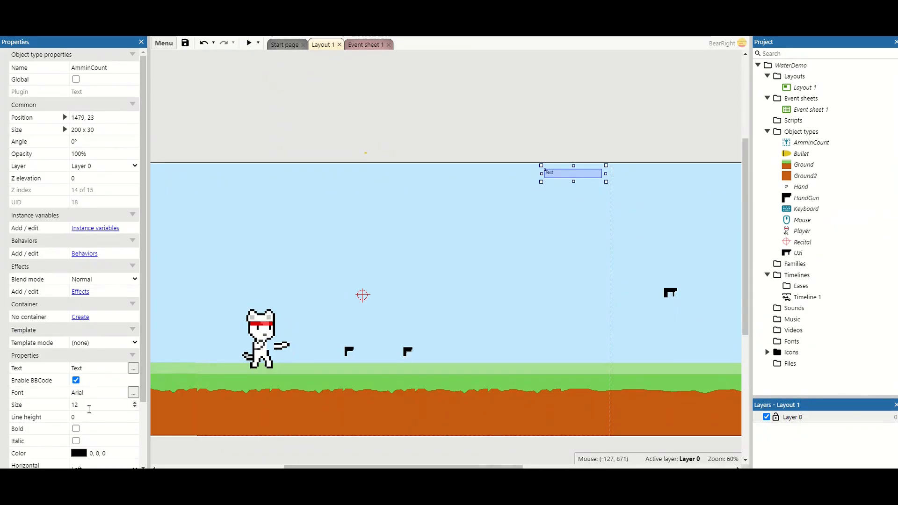
# Step: Set the AmminCount text size to 40 and enlarge its box to about 259 x 74
pyautogui.click(93, 404)
pyautogui.write('4')
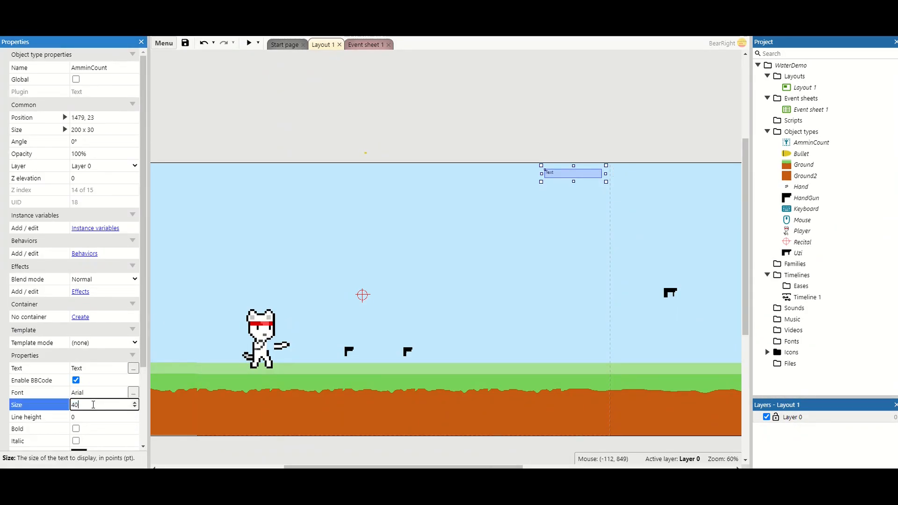
pyautogui.write('0')
pyautogui.press('Tab')
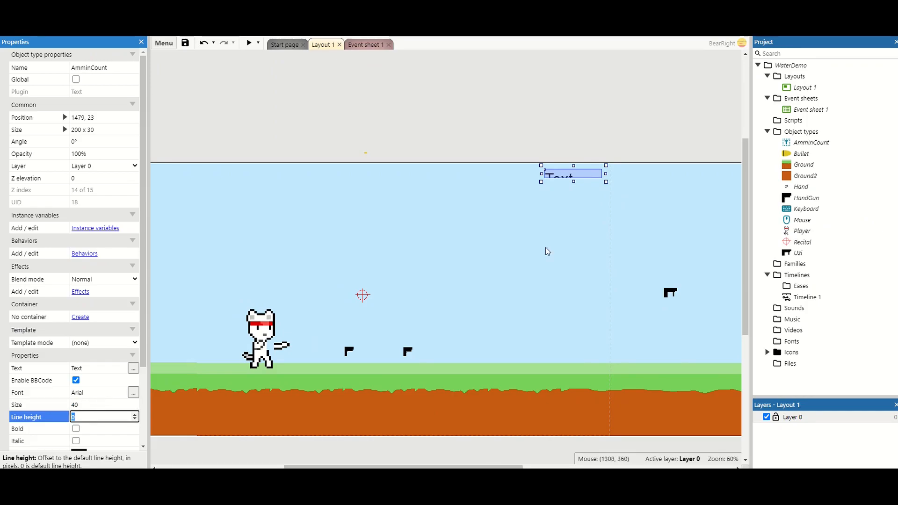
pyautogui.moveTo(537, 179); pyautogui.dragTo(523, 194)
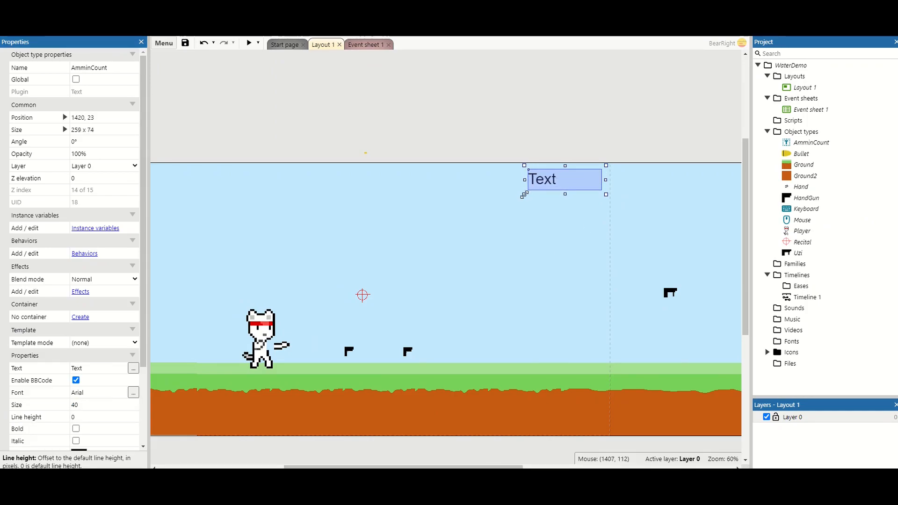
# Step: Set the AmminCount text's horizontal alignment to Center and clear its default text
pyautogui.scroll(-2, 80, 422)
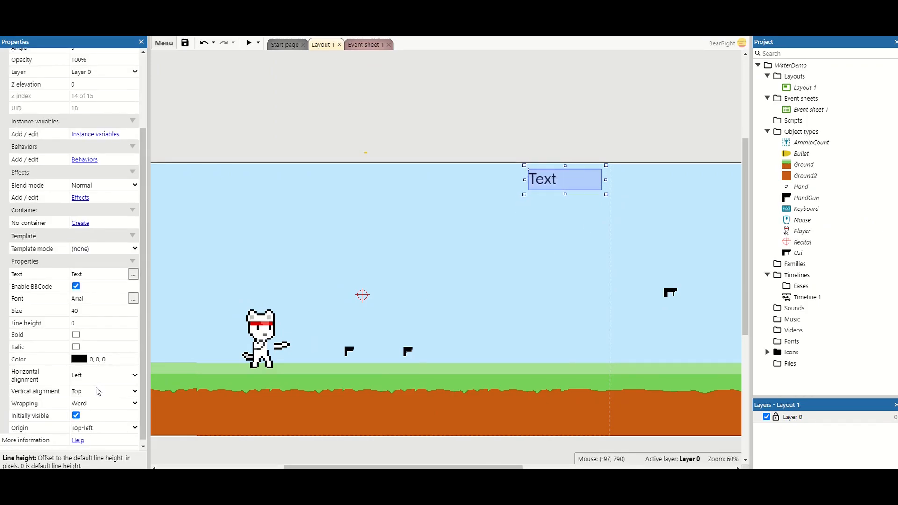
pyautogui.click(91, 382)
pyautogui.click(100, 397)
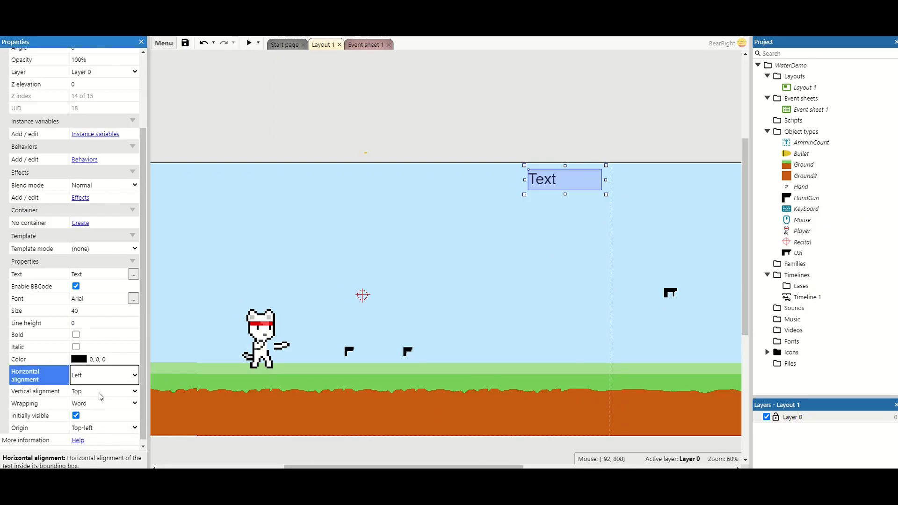
pyautogui.click(96, 386)
pyautogui.click(94, 398)
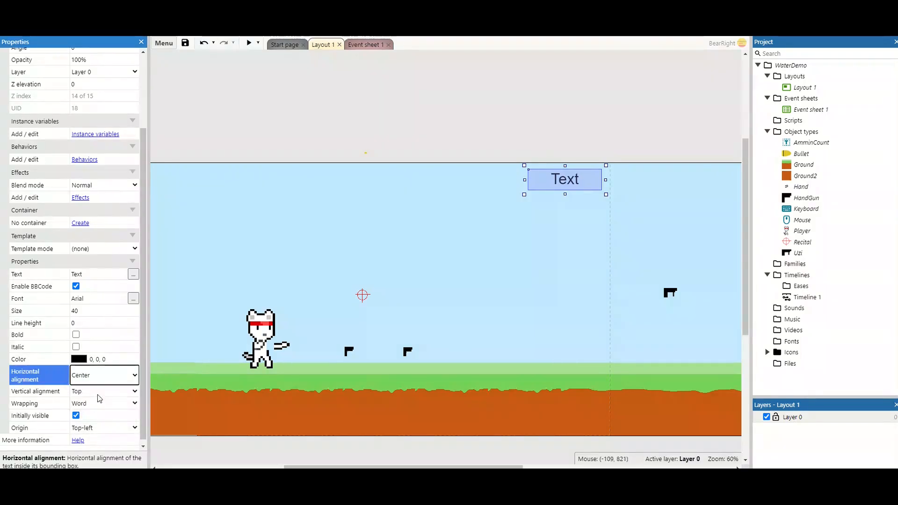
pyautogui.click(109, 274)
pyautogui.press('BackSpace')
pyautogui.press('Tab')
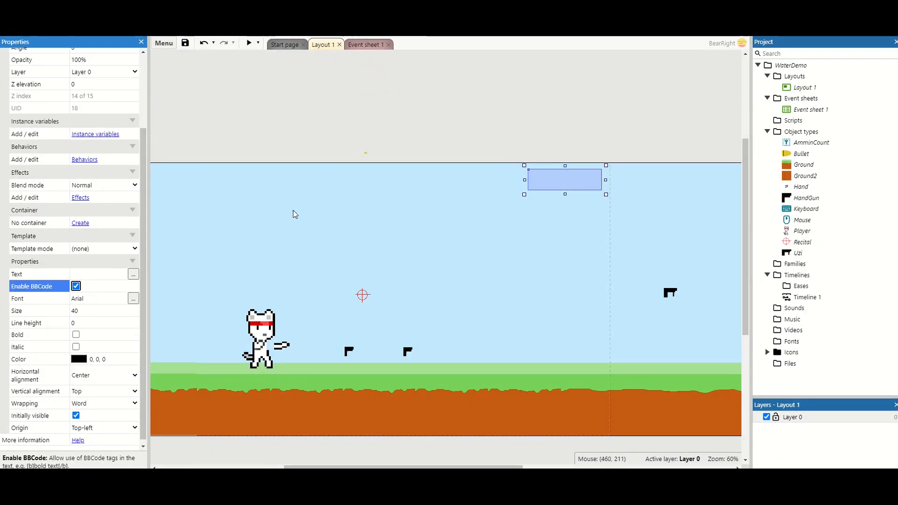
# Step: Move the empty AmminCount text box slightly down to about 1425, 39
pyautogui.click(420, 139)
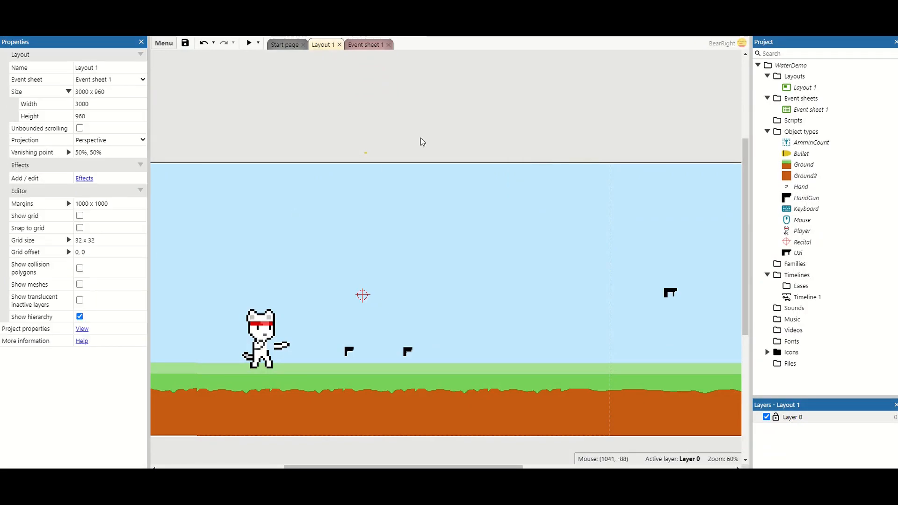
pyautogui.click(574, 183)
pyautogui.click(541, 148)
pyautogui.click(553, 187)
pyautogui.moveTo(552, 184); pyautogui.dragTo(555, 189)
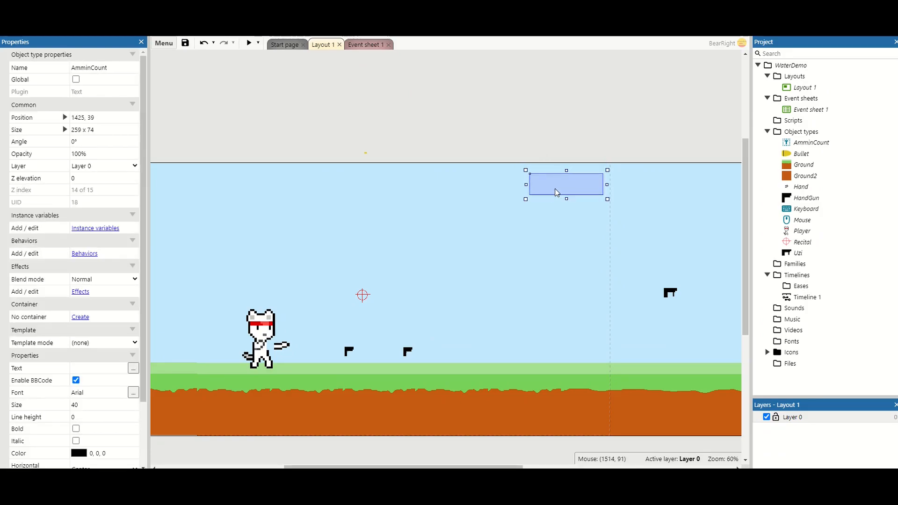
# Step: Insert a new layer above Layer 0 and name it HUD
pyautogui.rightClick(806, 417)
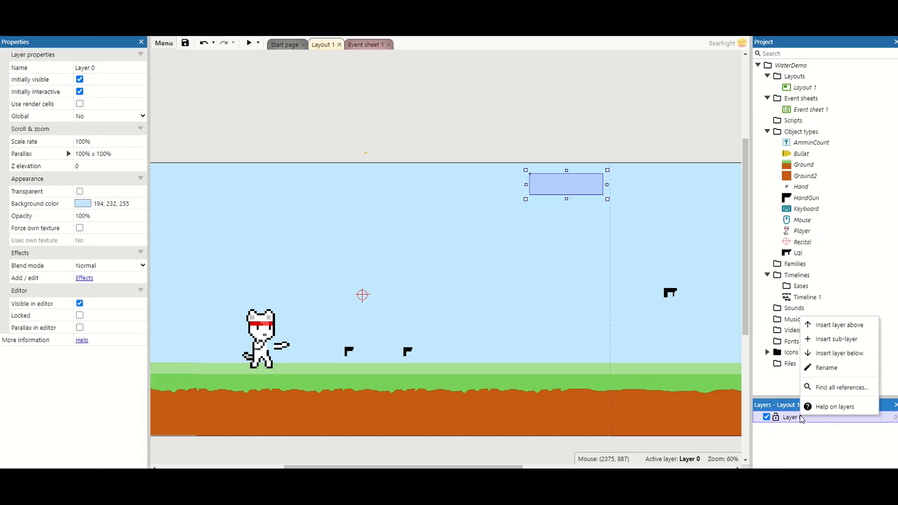
pyautogui.click(822, 325)
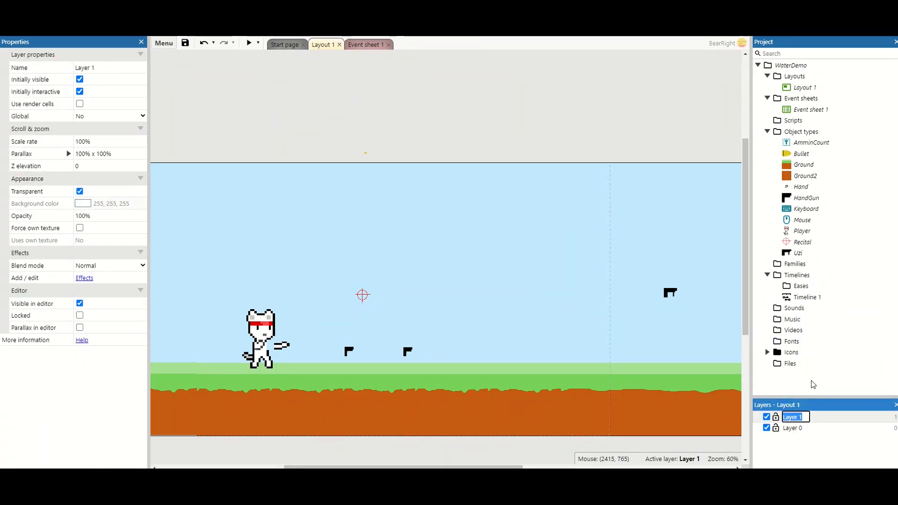
pyautogui.write('GUI')
pyautogui.write('HUD')
pyautogui.press('Return')
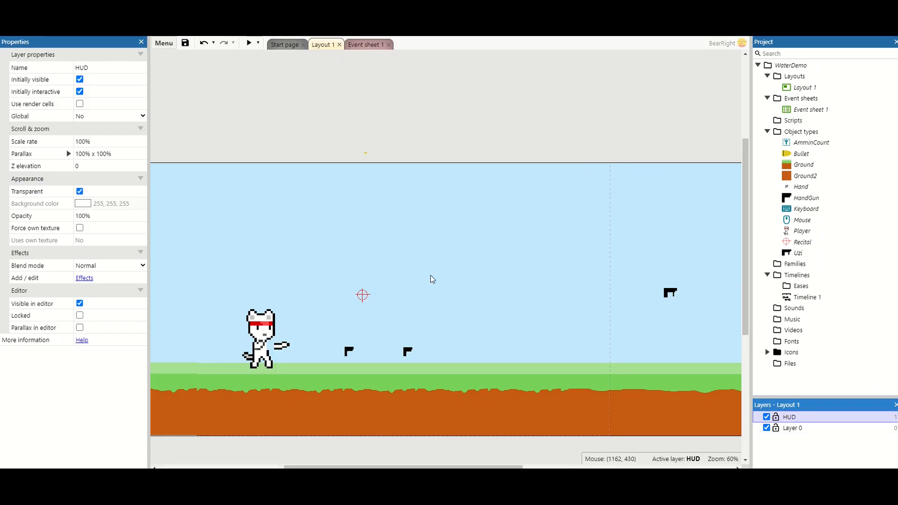
# Step: Set the HUD layer's parallax to 0% x 0%
pyautogui.click(114, 155)
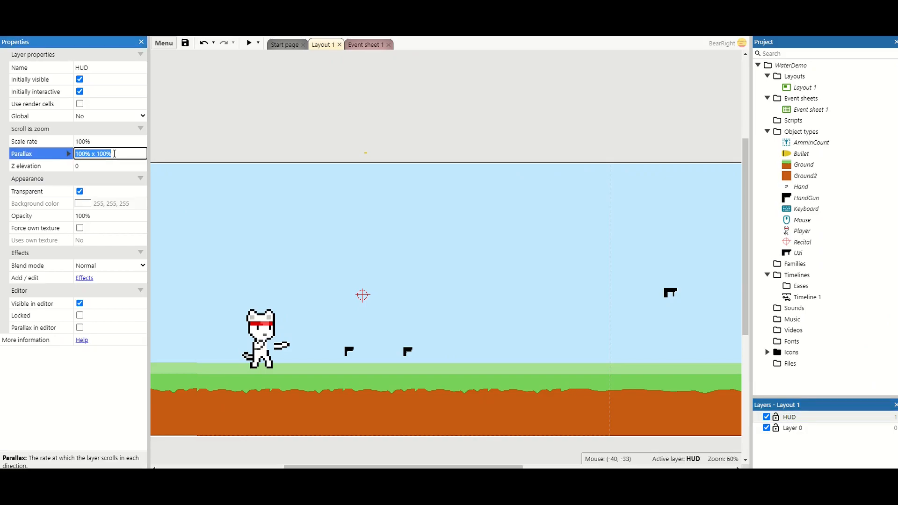
pyautogui.write('0x0')
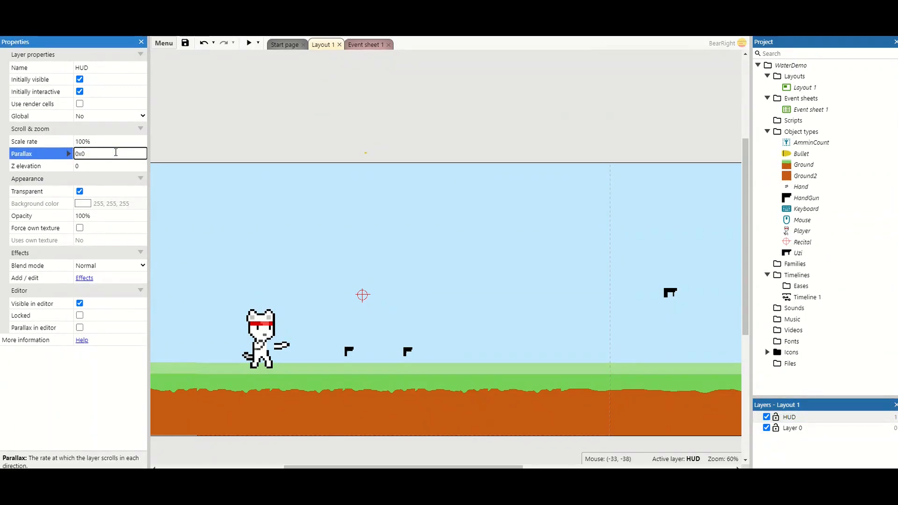
pyautogui.press('Tab')
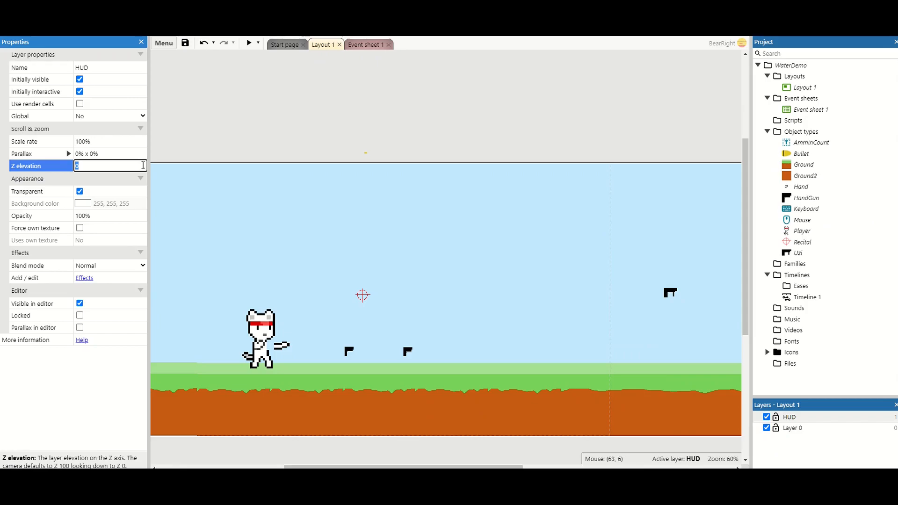
# Step: Assign AmminCount to the HUD layer, then lock that layer and make Layer 0 the active layer
pyautogui.moveTo(308, 466); pyautogui.dragTo(284, 467)
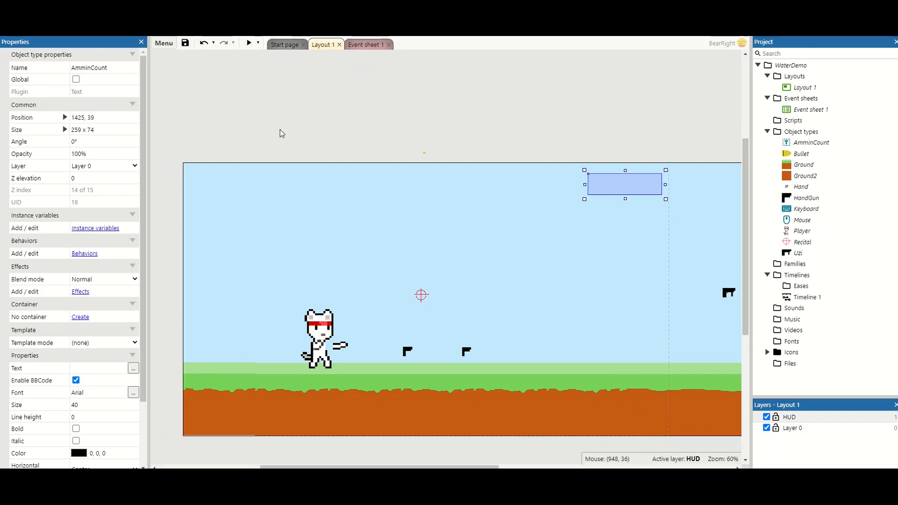
pyautogui.click(81, 166)
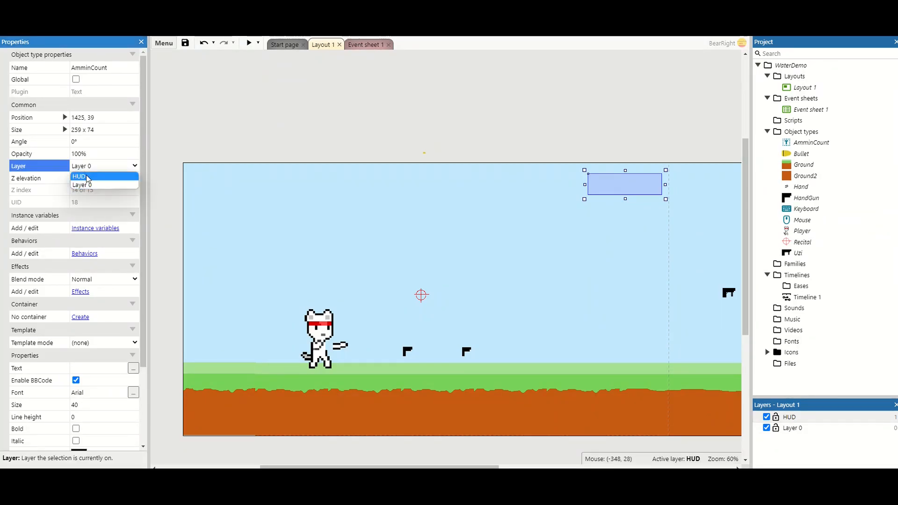
pyautogui.click(80, 177)
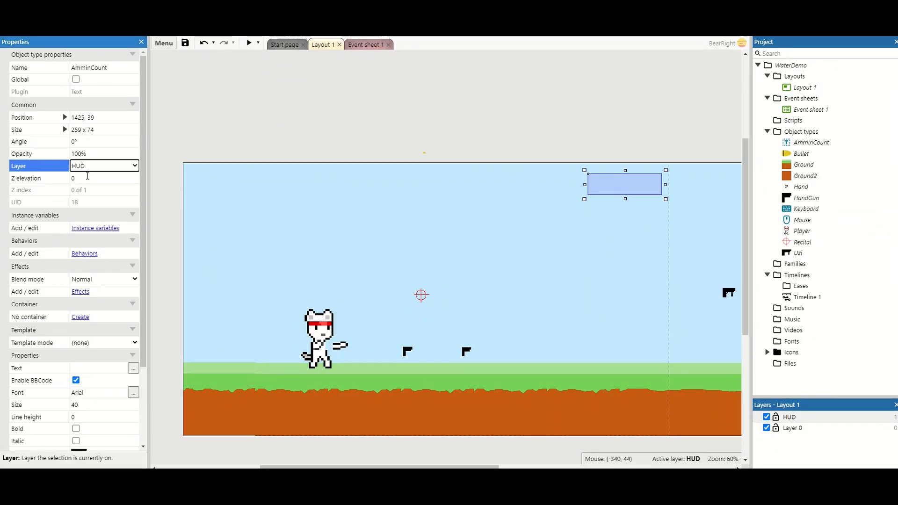
pyautogui.click(775, 417)
pyautogui.click(787, 428)
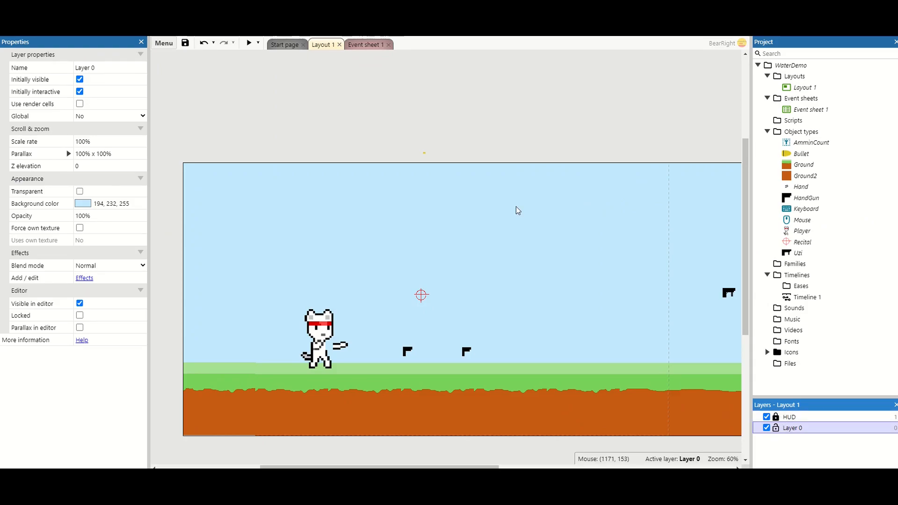
# Step: Add a global number variable named Ammo to Event sheet 1
pyautogui.click(362, 45)
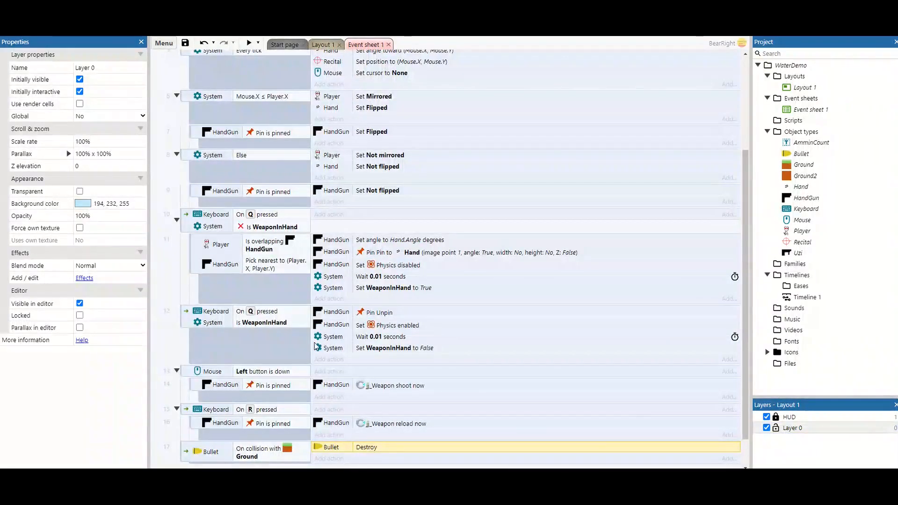
pyautogui.scroll(2, 234, 331)
pyautogui.rightClick(200, 59)
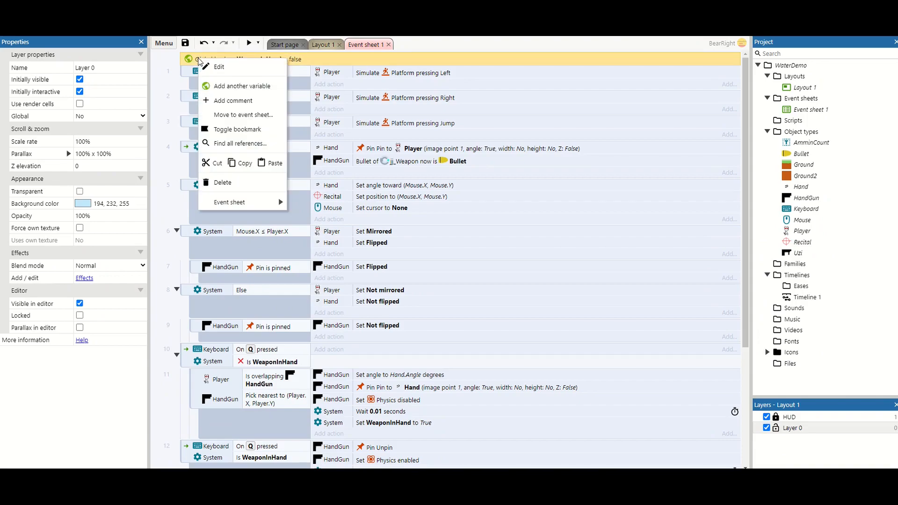
pyautogui.click(218, 87)
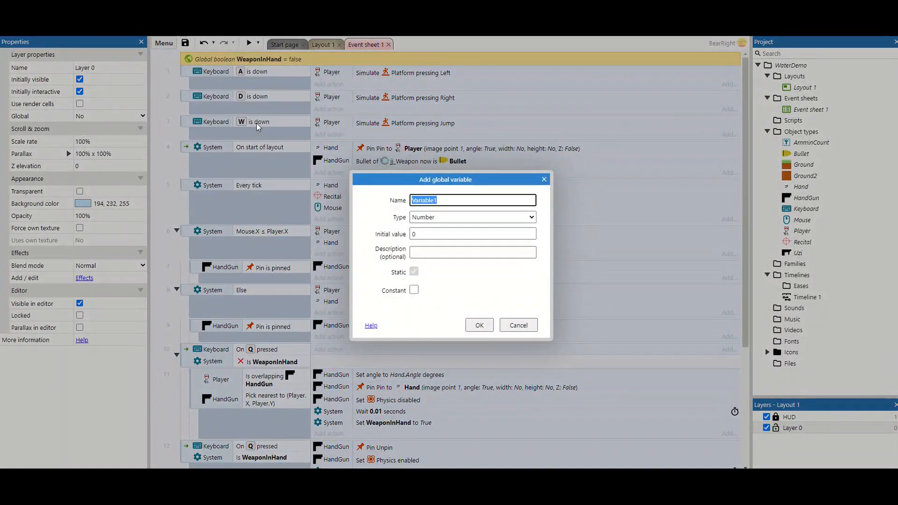
pyautogui.write('Ammo')
pyautogui.press('Return')
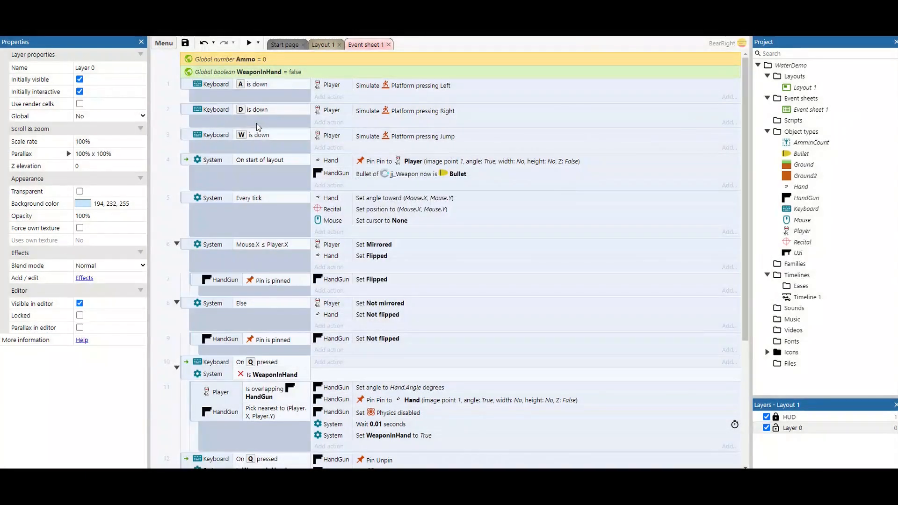
# Step: Duplicate the Ammo global variable and rename the copy Stock
pyautogui.hotkey('ctrl', 'c')
pyautogui.hotkey('ctrl', 'v')
pyautogui.doubleClick(263, 70)
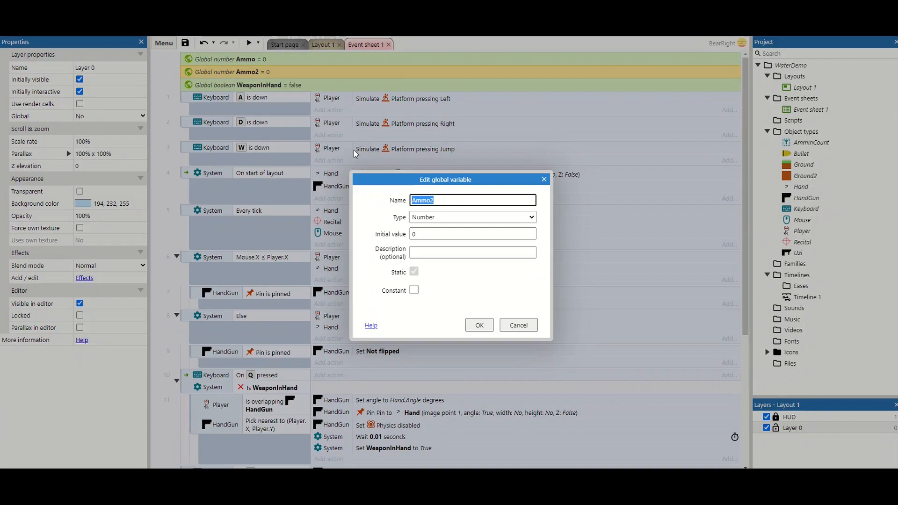
pyautogui.write('Sto')
pyautogui.write('ck')
pyautogui.press('Return')
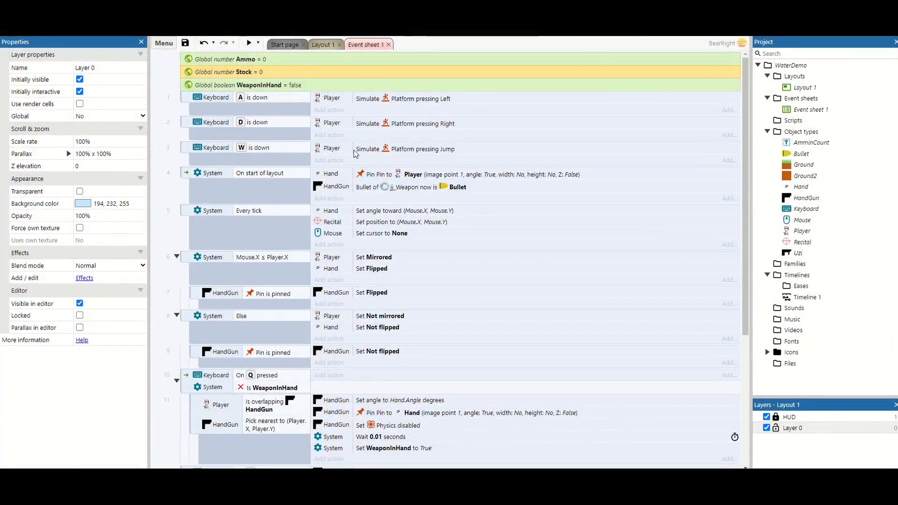
# Step: Add an action to the Every tick event that sets the AmminCount text to Ammo&" / "&Stock
pyautogui.click(185, 208)
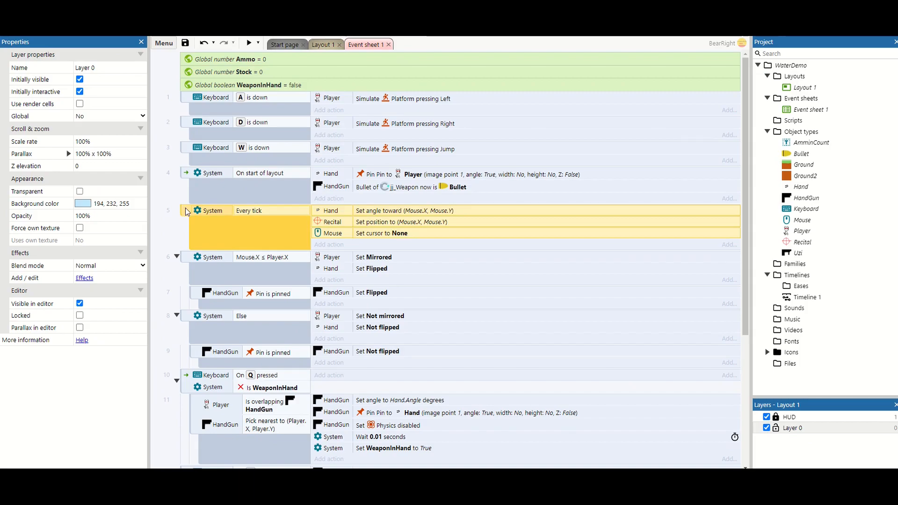
pyautogui.click(322, 246)
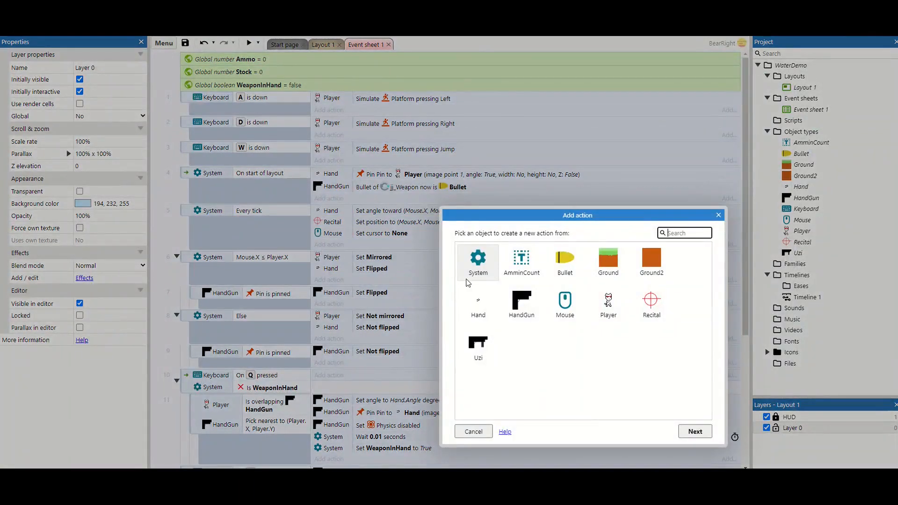
pyautogui.doubleClick(521, 264)
pyautogui.scroll(-5, 531, 285)
pyautogui.scroll(-4, 531, 286)
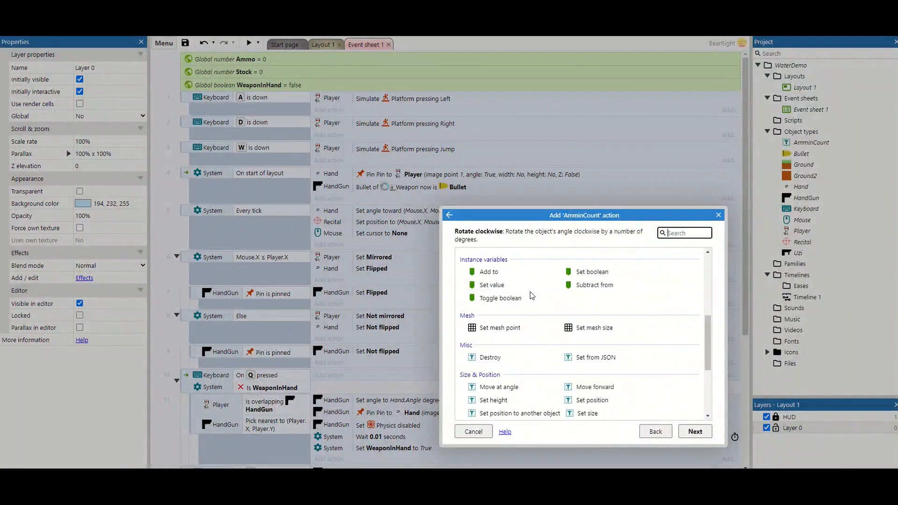
pyautogui.doubleClick(492, 394)
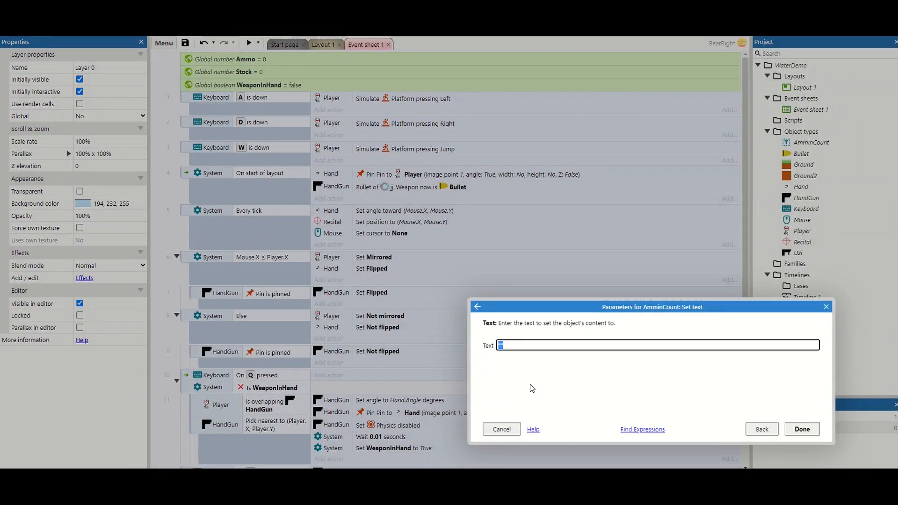
pyautogui.write('Ammo&" / "')
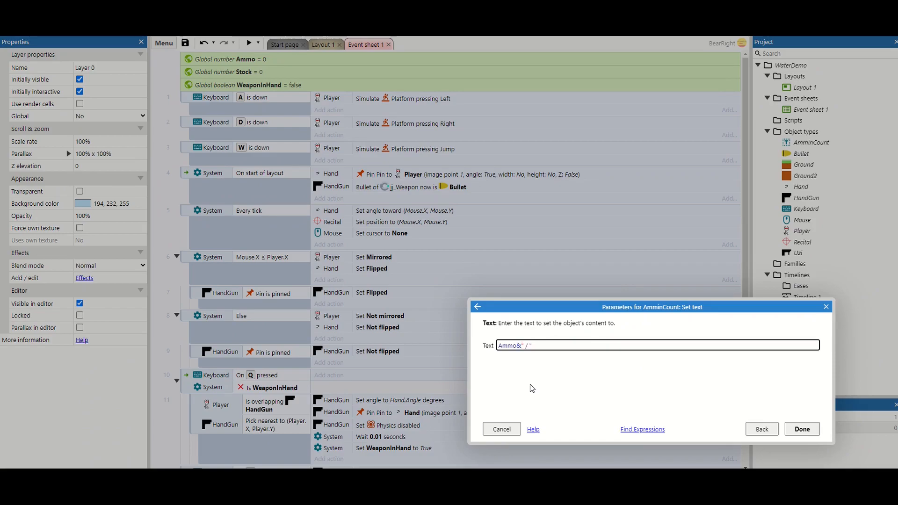
pyautogui.click(534, 346)
pyautogui.write('&st')
pyautogui.press('Return')
pyautogui.press('Return')
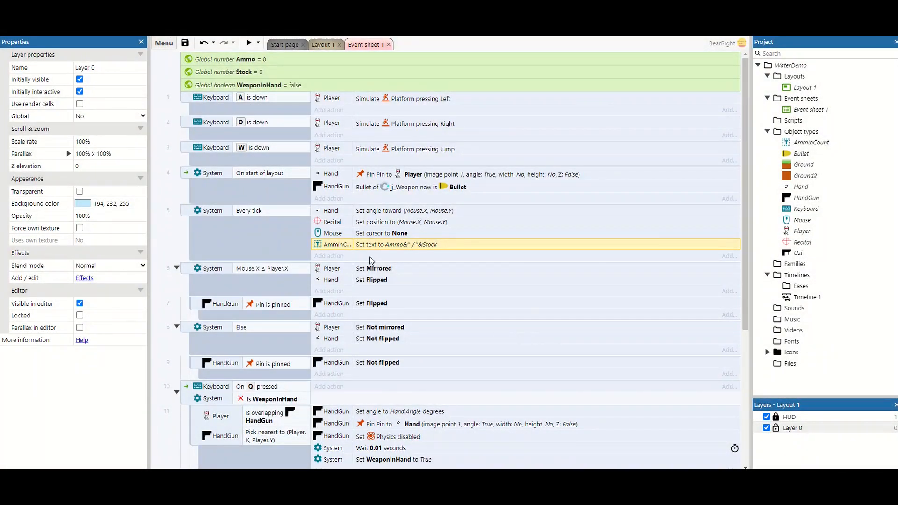
# Step: Add a sub-event to the Every tick event with the HandGun Pin condition Is pinned
pyautogui.scroll(-1, 372, 261)
pyautogui.click(184, 166)
pyautogui.rightClick(184, 165)
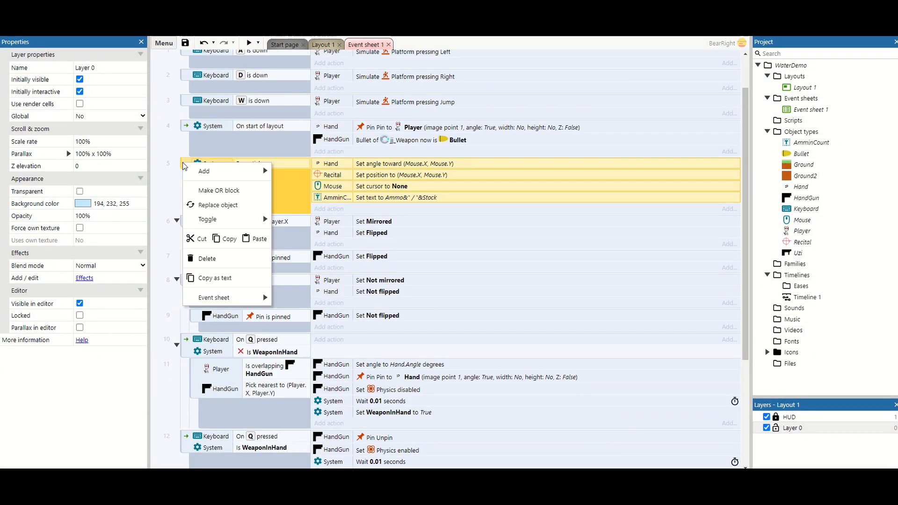
pyautogui.moveTo(202, 171)
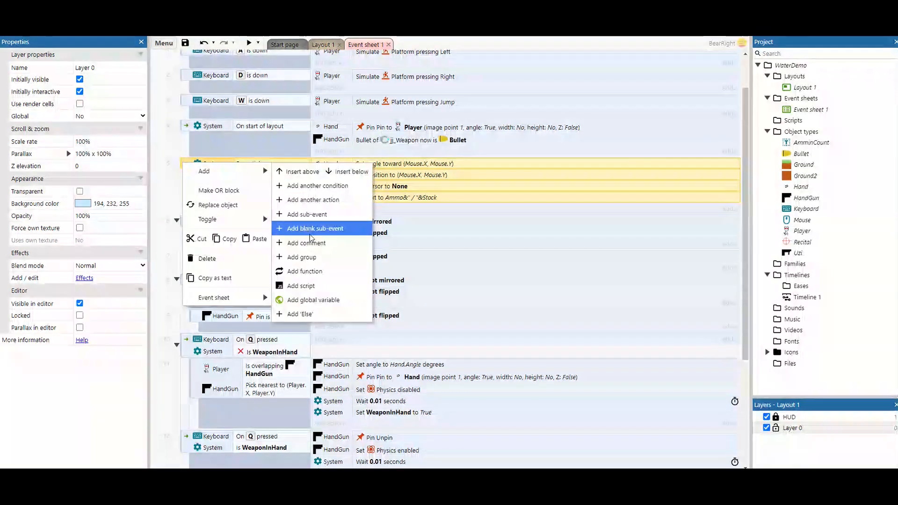
pyautogui.click(309, 216)
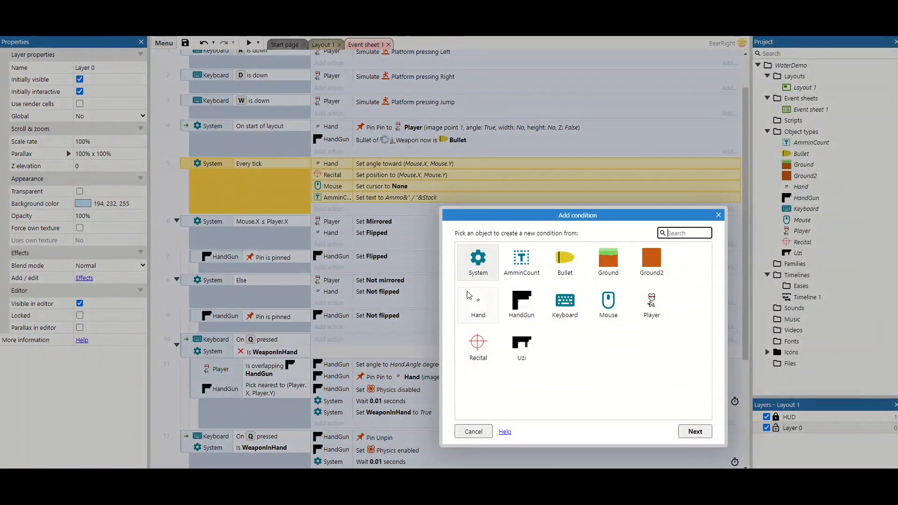
pyautogui.doubleClick(525, 306)
pyautogui.scroll(-5, 524, 316)
pyautogui.scroll(-10, 524, 316)
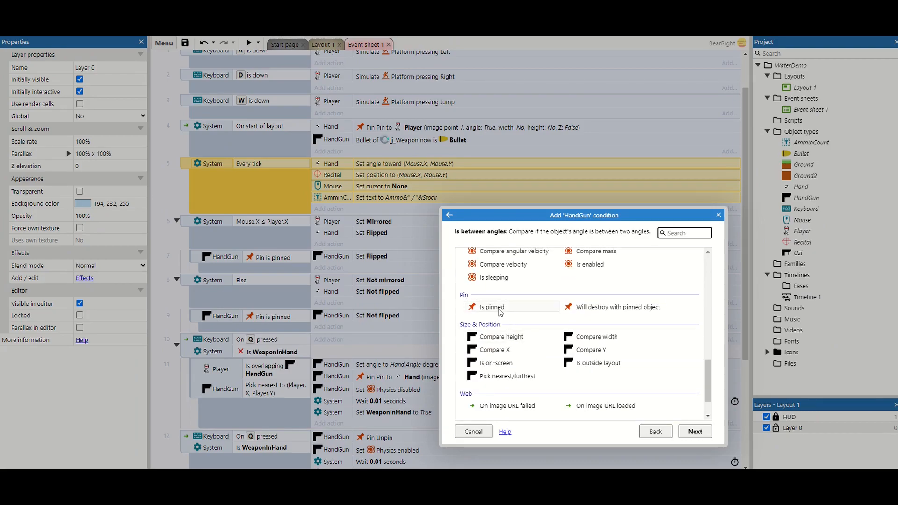
pyautogui.doubleClick(492, 307)
# Step: Add an action to the HandGun Is pinned sub-event under Every tick that sets Ammo to HandGun.jj_Weapon.BulletsInClip
pyautogui.click(326, 223)
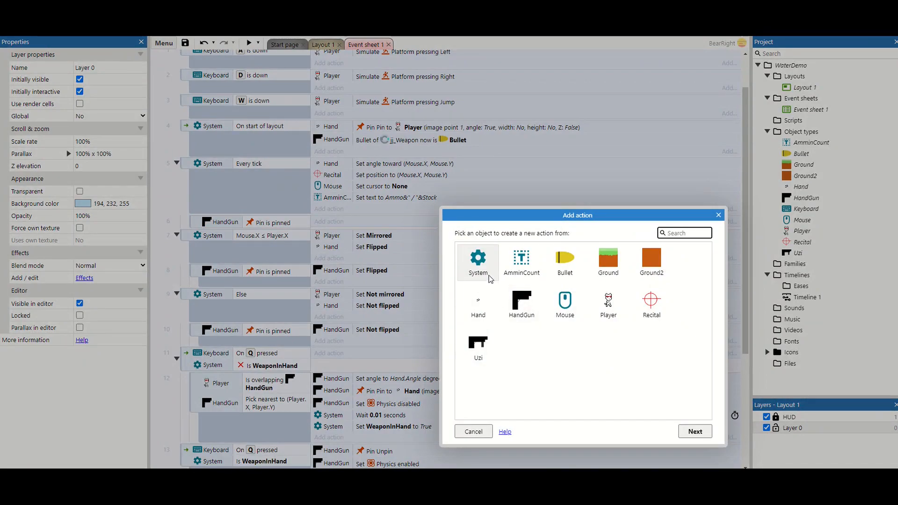
pyautogui.doubleClick(478, 262)
pyautogui.doubleClick(585, 378)
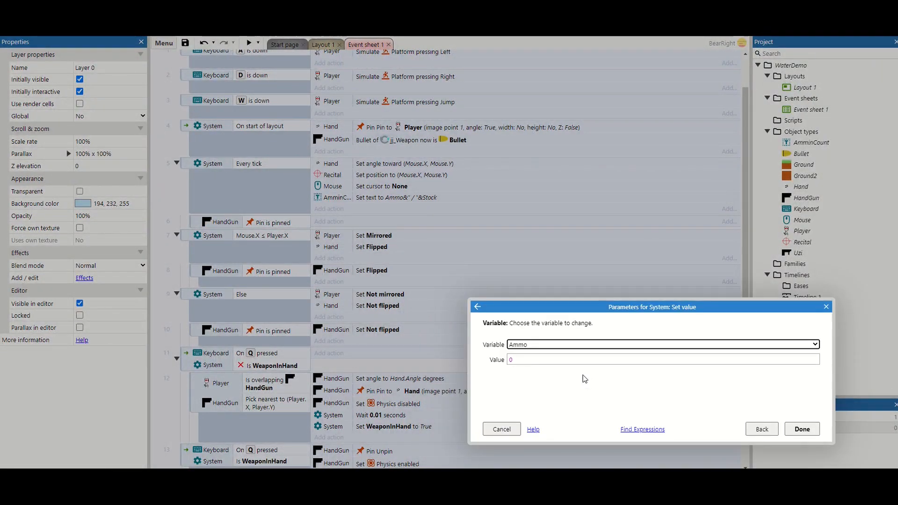
pyautogui.click(526, 359)
pyautogui.press('BackSpace')
pyautogui.write('hand')
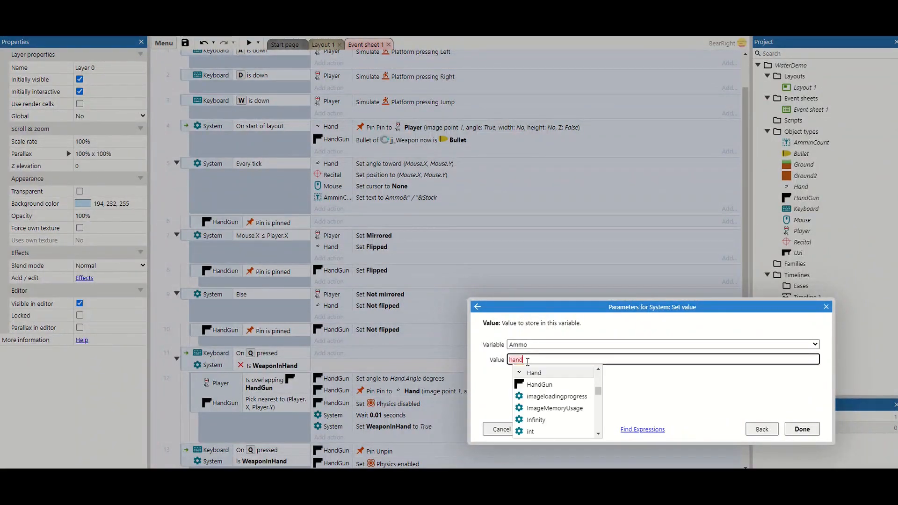
pyautogui.press('Down')
pyautogui.press('Return')
pyautogui.write('.')
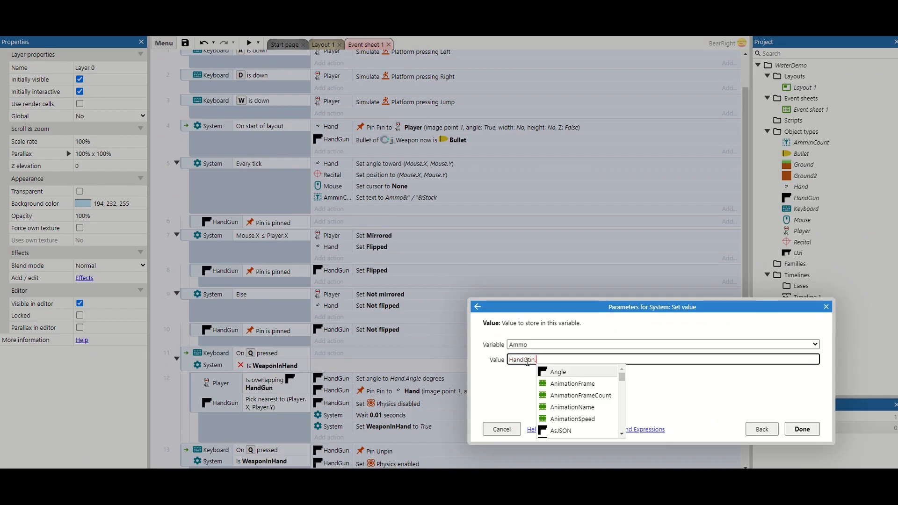
pyautogui.write('jj')
pyautogui.press('Return')
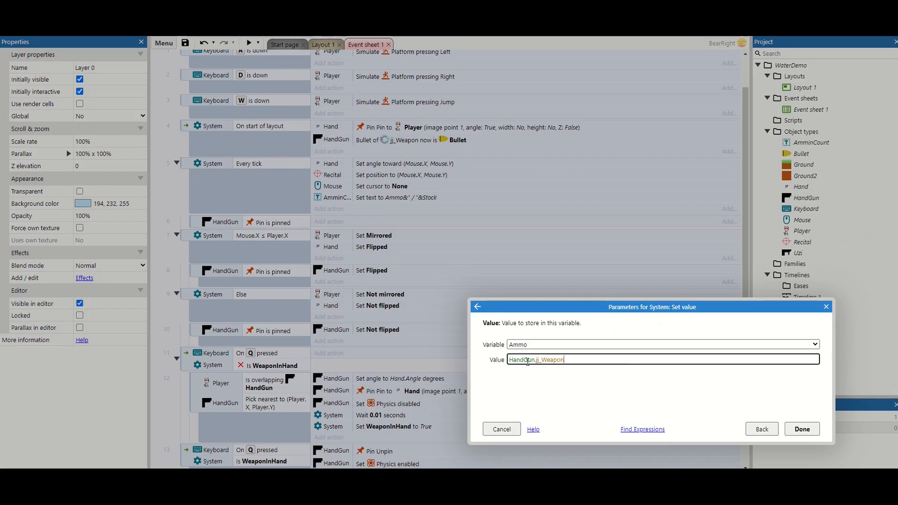
pyautogui.write('.')
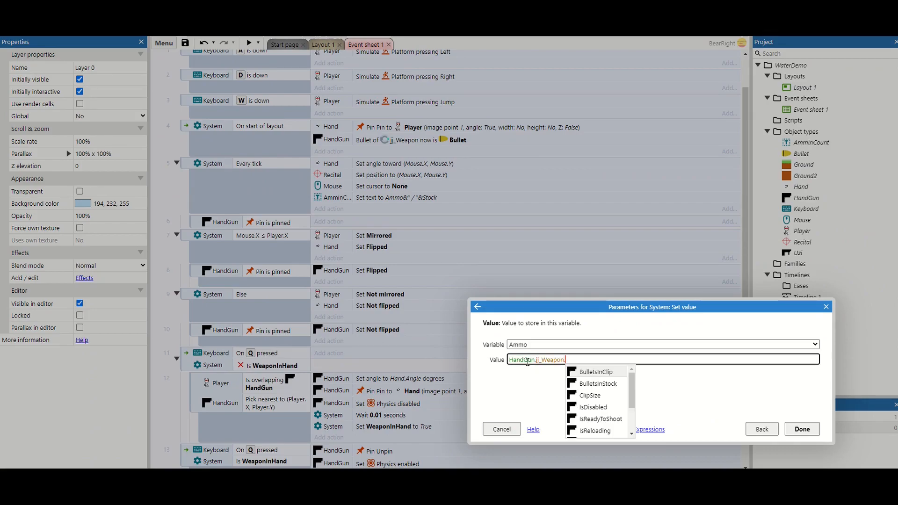
pyautogui.press('Return')
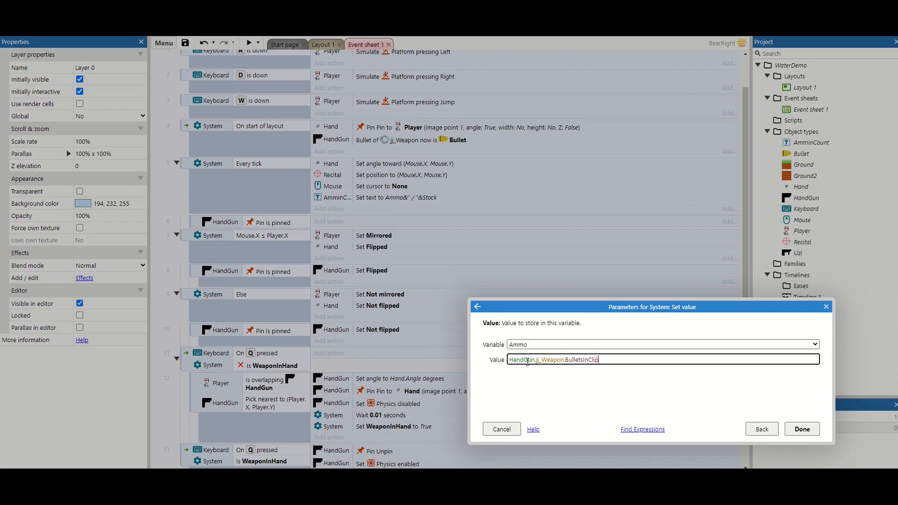
pyautogui.press('Return')
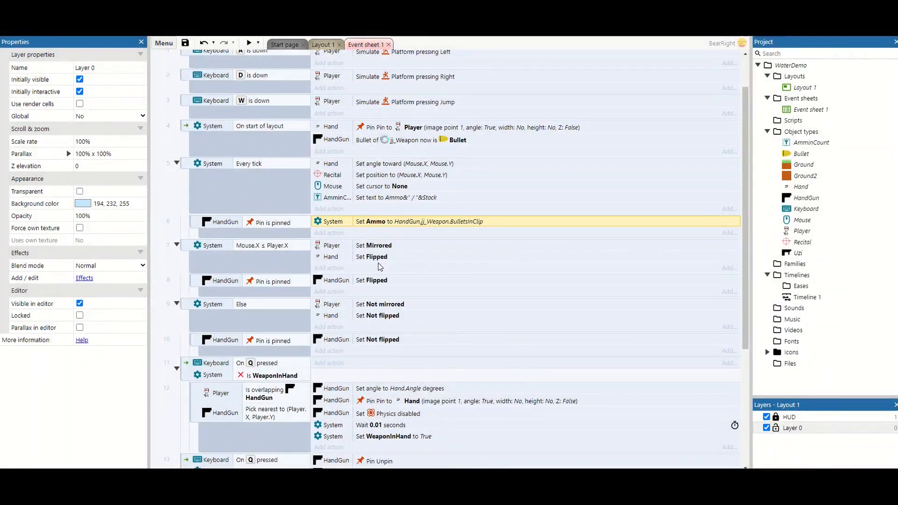
# Step: Add a second action to the same sub-event that sets Stock to HandGun.jj_Weapon.BulletsInStock
pyautogui.click(333, 232)
pyautogui.doubleClick(463, 266)
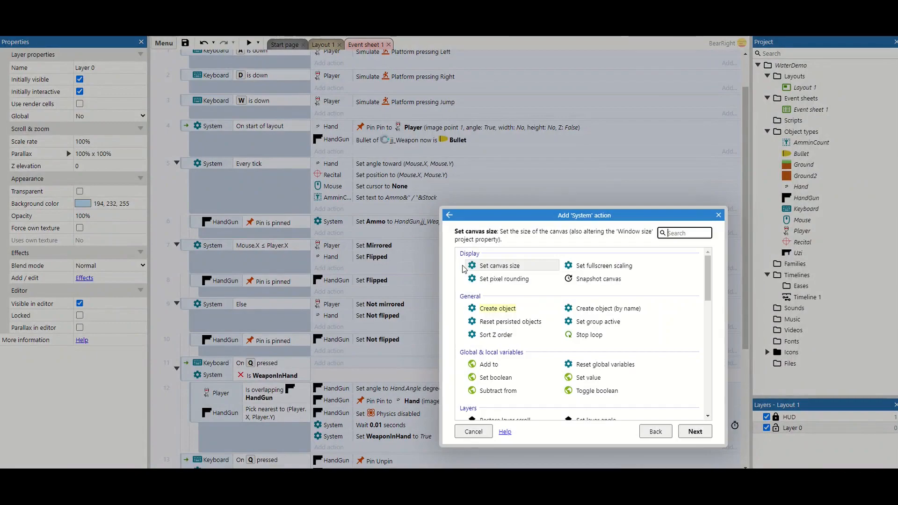
pyautogui.click(591, 382)
pyautogui.click(519, 343)
pyautogui.click(526, 361)
pyautogui.click(526, 358)
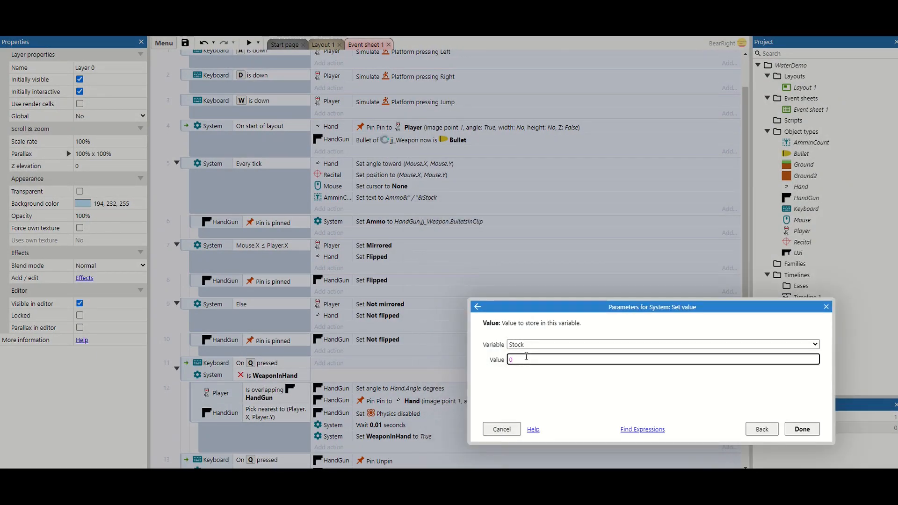
pyautogui.write('hand')
pyautogui.press('Down')
pyautogui.press('Return')
pyautogui.write('.jj')
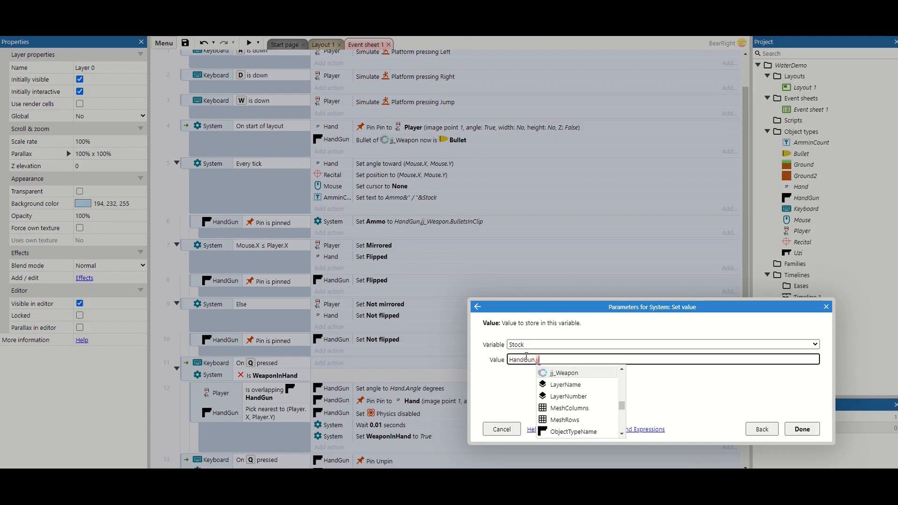
pyautogui.press('Return')
pyautogui.write('.')
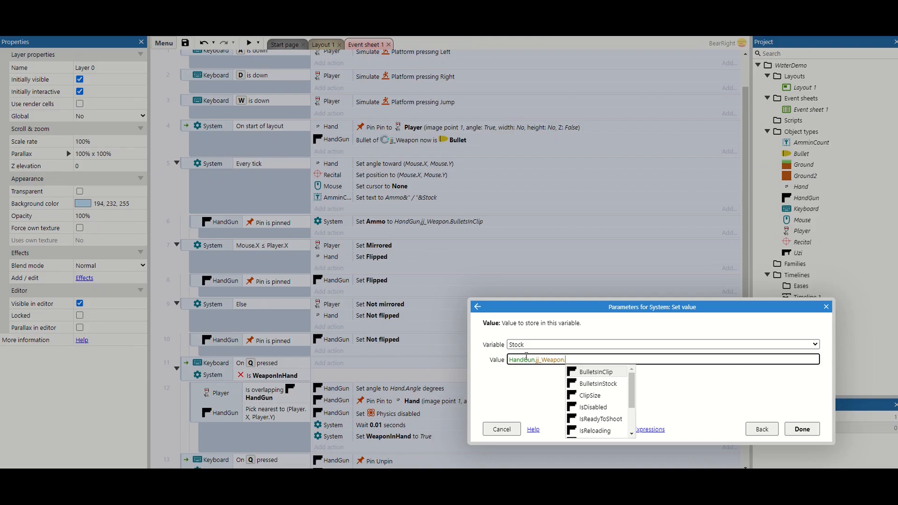
pyautogui.write('b')
pyautogui.press('Down')
pyautogui.press('Return')
pyautogui.press('Return')
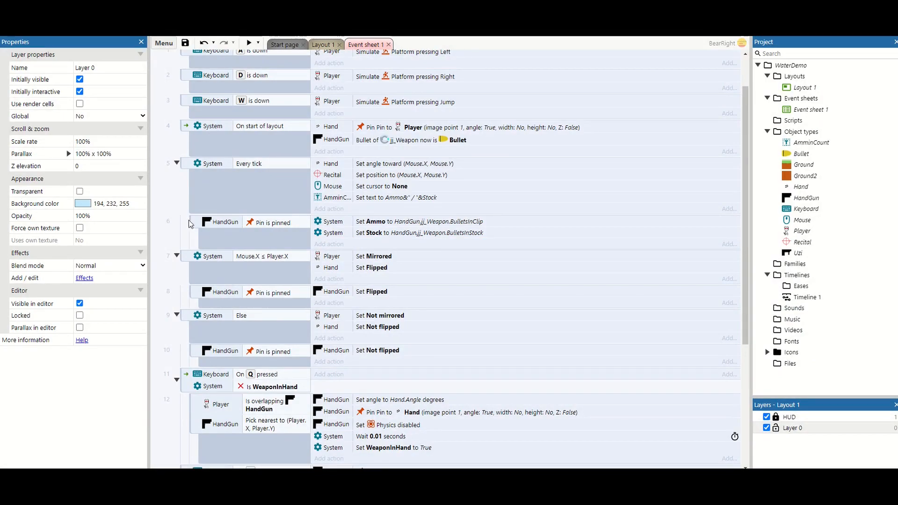
# Step: Add an Else event after the pinned HandGun sub-event under Every tick and copy its Ammo and Stock actions into it
pyautogui.click(194, 224)
pyautogui.rightClick(194, 225)
pyautogui.moveTo(224, 230)
pyautogui.click(333, 374)
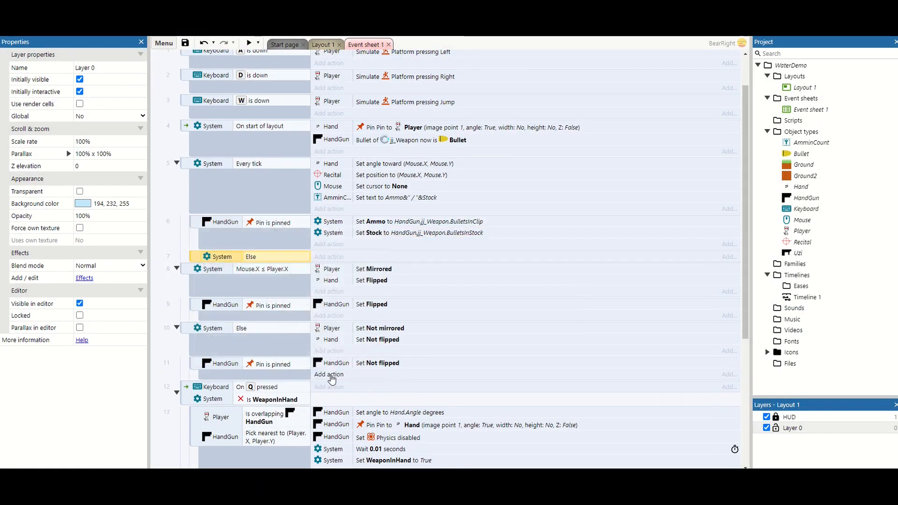
pyautogui.click(382, 223)
pyautogui.keyDown('ctrl'); pyautogui.click(382, 232); pyautogui.keyUp('ctrl')
pyautogui.click(307, 256)
pyautogui.hotkey('ctrl', 'v')
# Step: Set both the Ammo and Stock values to 0 in the Else sub-event's actions
pyautogui.doubleClick(363, 259)
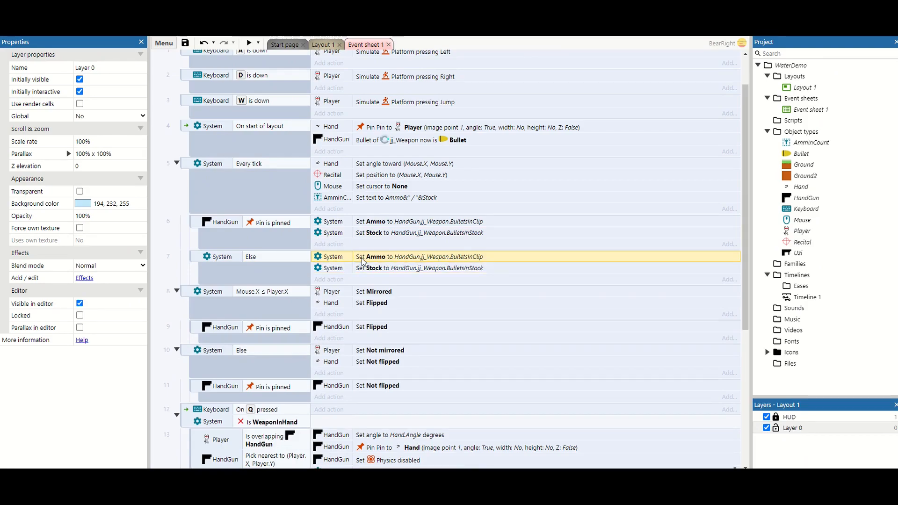
pyautogui.press('Tab')
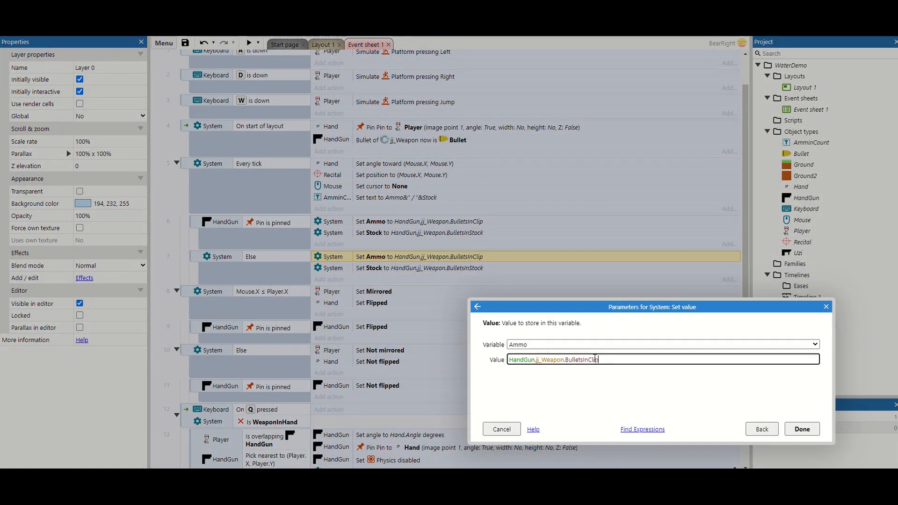
pyautogui.write('0')
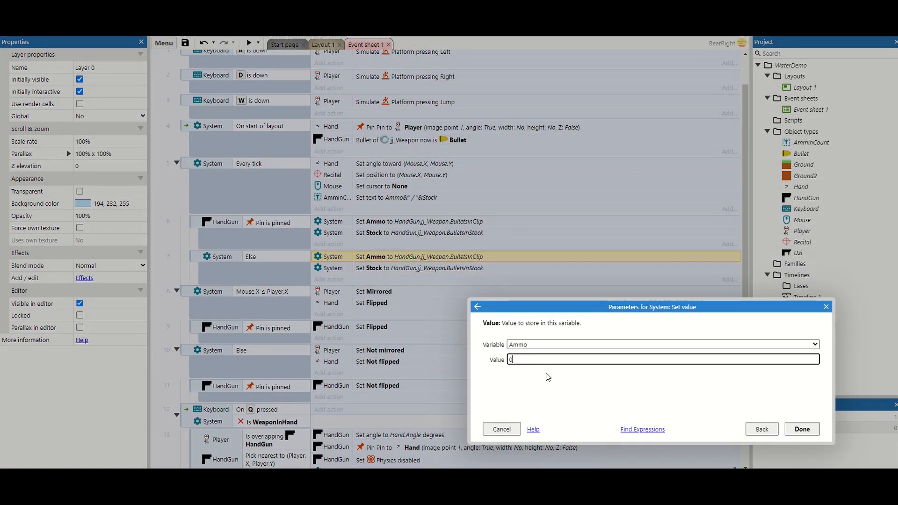
pyautogui.press('Return')
pyautogui.doubleClick(407, 270)
pyautogui.press('Tab')
pyautogui.write('0')
pyautogui.press('Return')
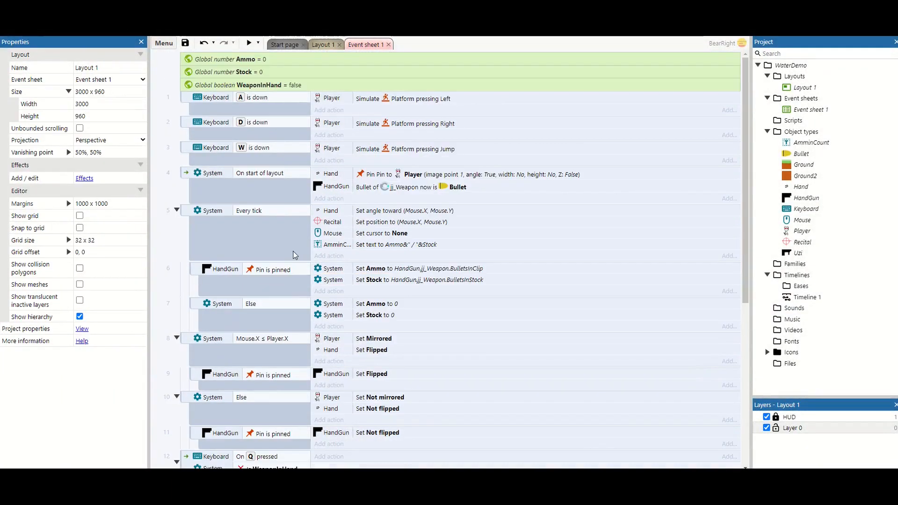
# Step: Add a new event at the end of the event sheet with the HandGun condition jj_Weapon is reloading
pyautogui.scroll(-5, 209, 446)
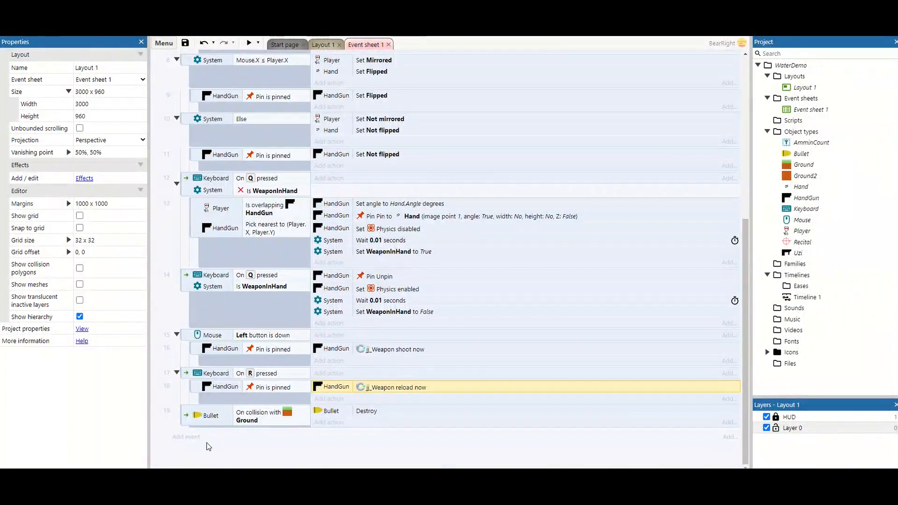
pyautogui.click(184, 437)
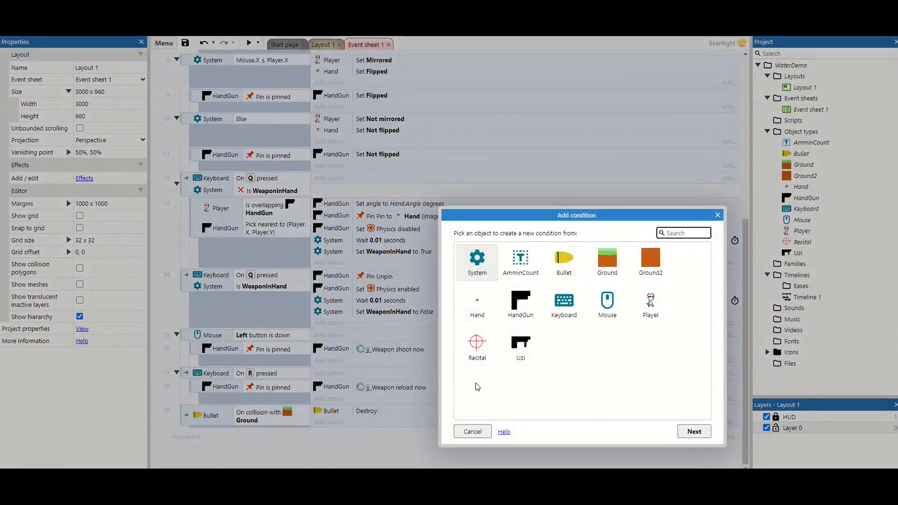
pyautogui.doubleClick(514, 317)
pyautogui.scroll(-1, 545, 313)
pyautogui.scroll(-8, 545, 313)
pyautogui.doubleClick(514, 293)
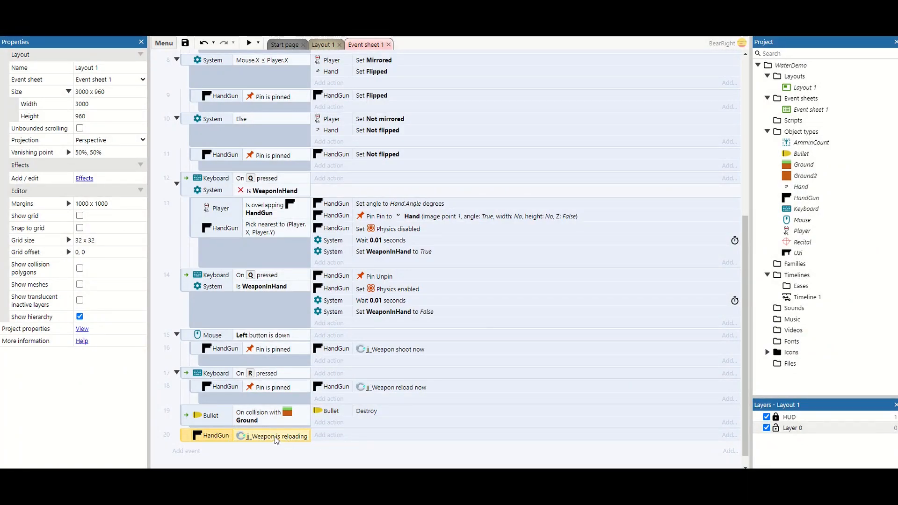
# Step: Add an action to the reloading event that sets the AmminCount text to "Reloading"
pyautogui.click(328, 435)
pyautogui.doubleClick(520, 261)
pyautogui.scroll(-3, 533, 288)
pyautogui.scroll(-2, 508, 362)
pyautogui.doubleClick(508, 359)
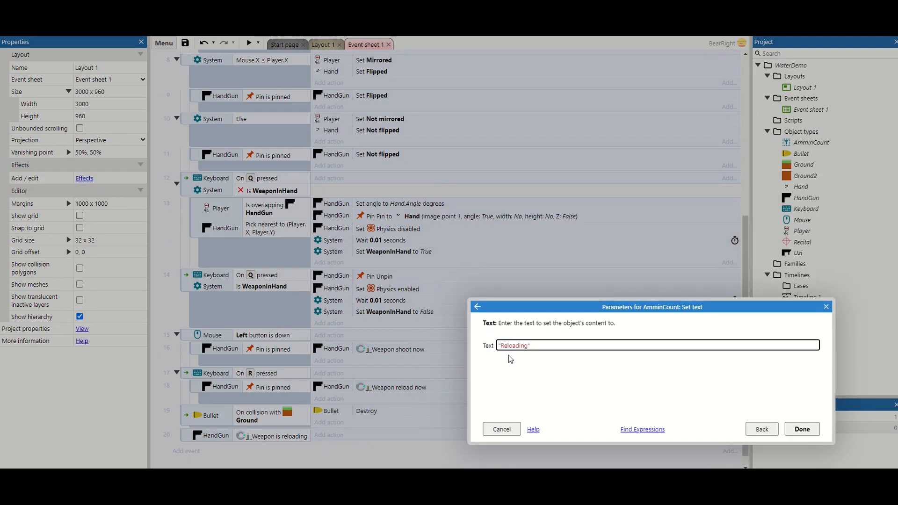
pyautogui.press('Return')
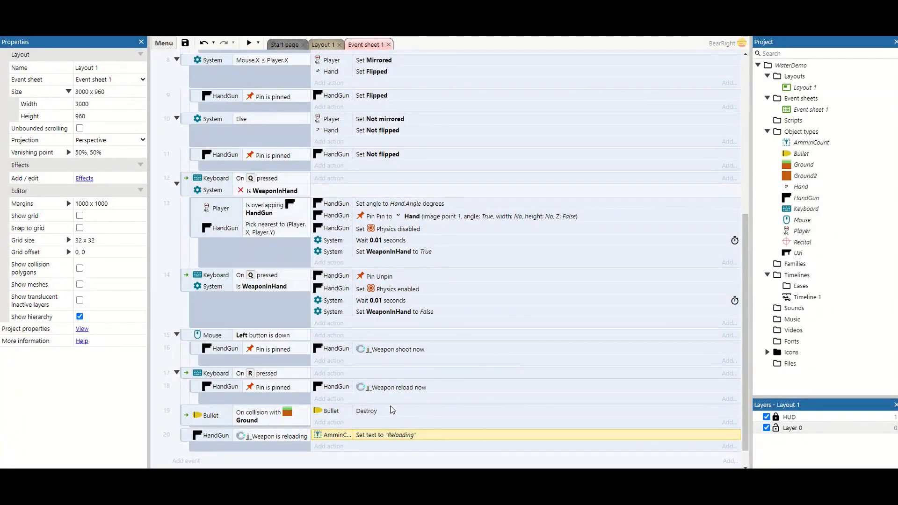
# Step: Preview the layout, pick up a handgun and fire several shots to check the ammo counter
pyautogui.click(248, 43)
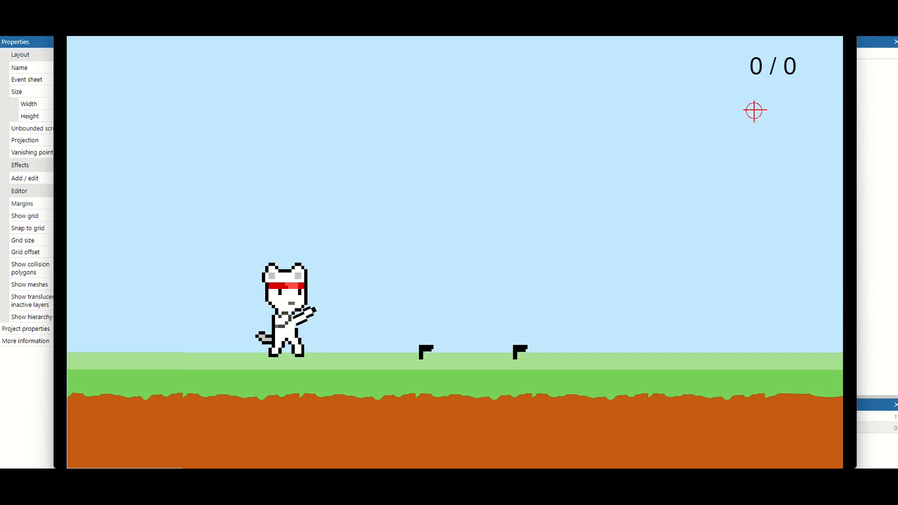
pyautogui.press('d')
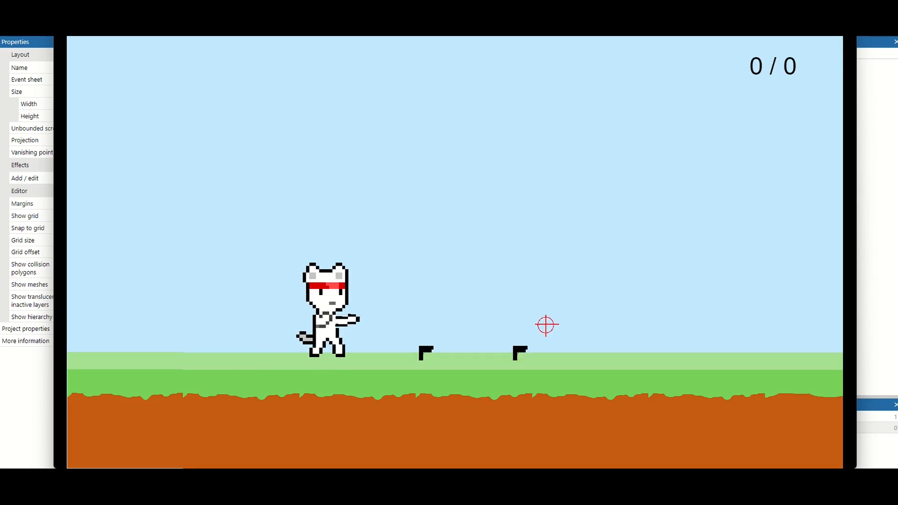
pyautogui.press('a')
pyautogui.click(565, 247)
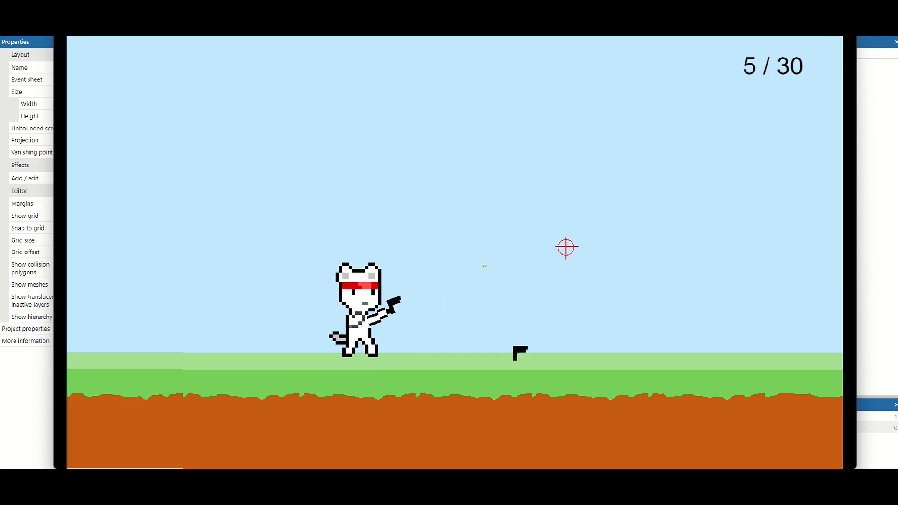
pyautogui.click(565, 247)
pyautogui.click(562, 249)
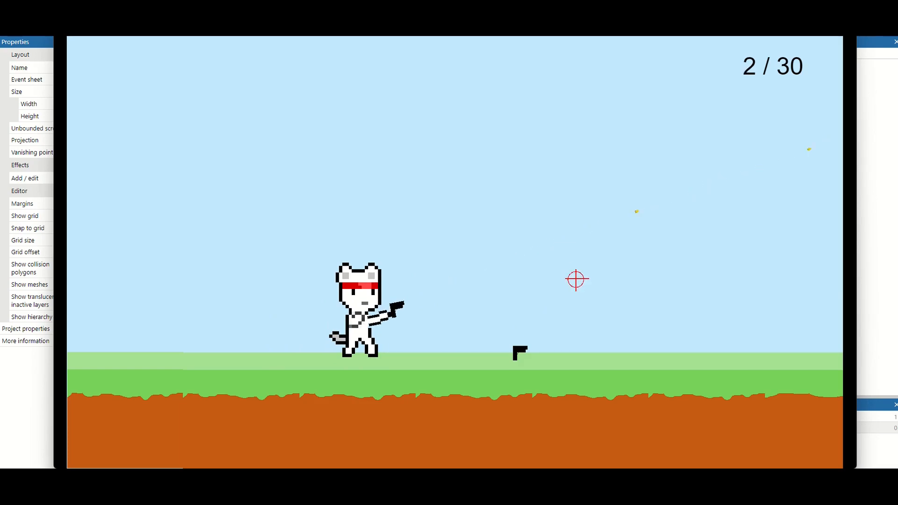
# Step: Reload the handgun in the preview and keep firing until the clip is empty to test the reload and stock counts
pyautogui.press('r')
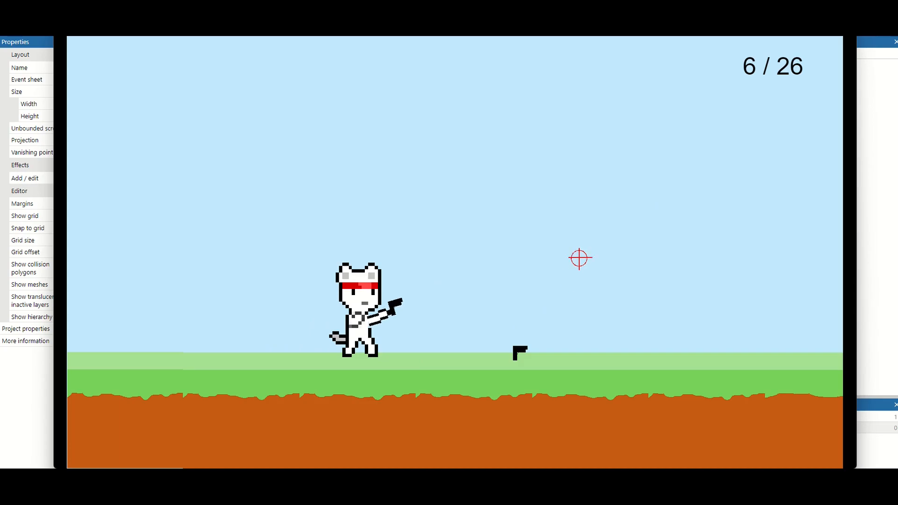
pyautogui.click(653, 166)
pyautogui.click(656, 207)
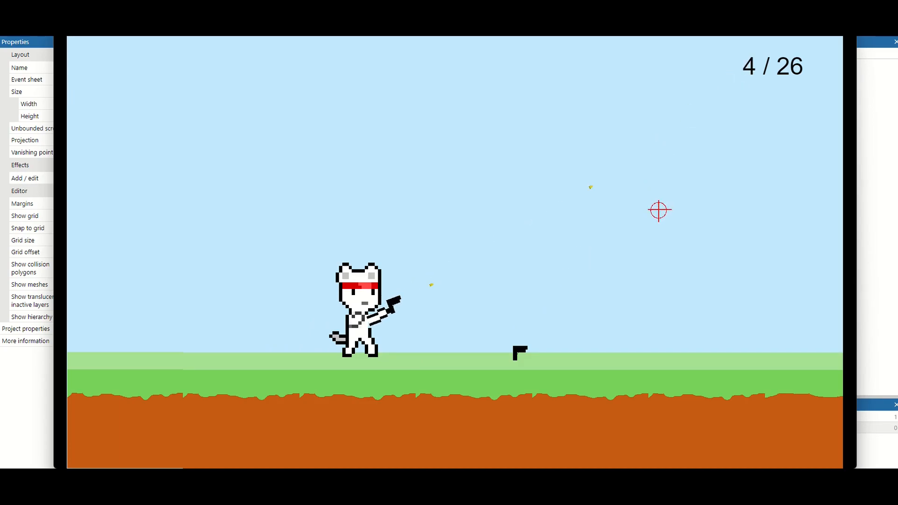
pyautogui.click(642, 384)
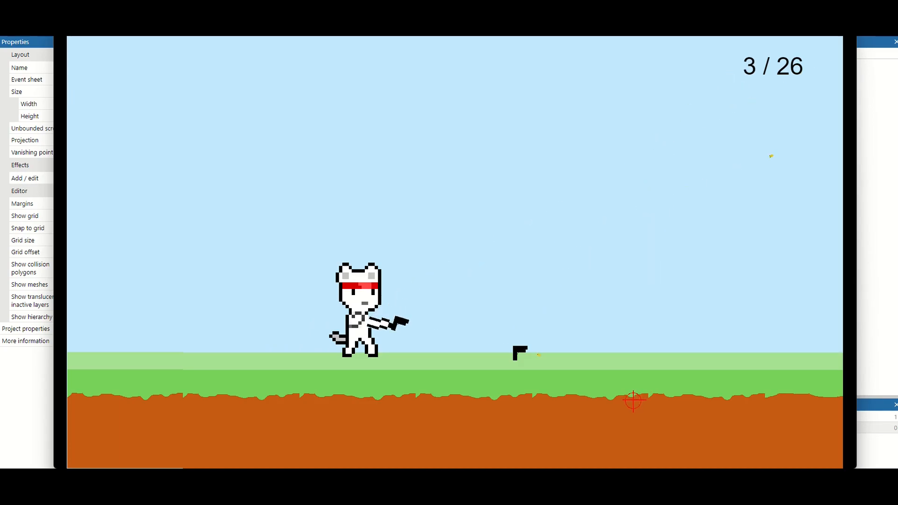
pyautogui.click(622, 400)
pyautogui.click(437, 376)
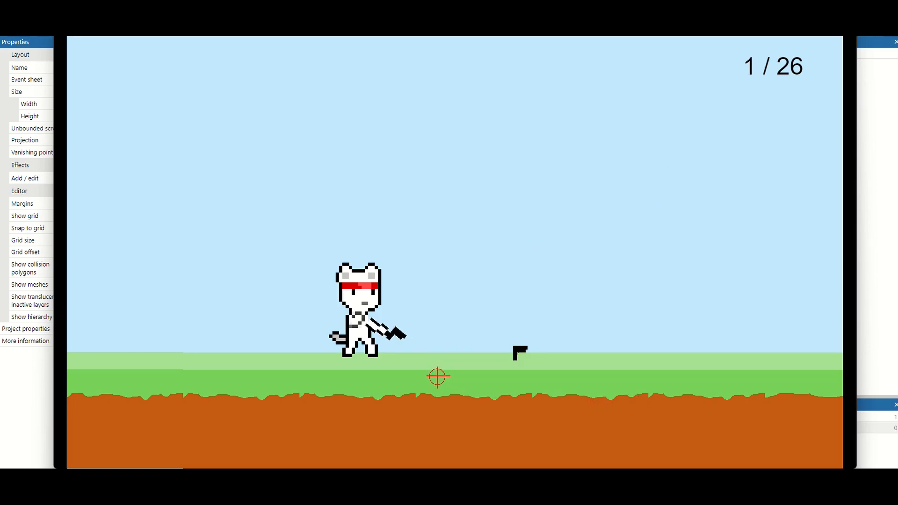
pyautogui.click(438, 376)
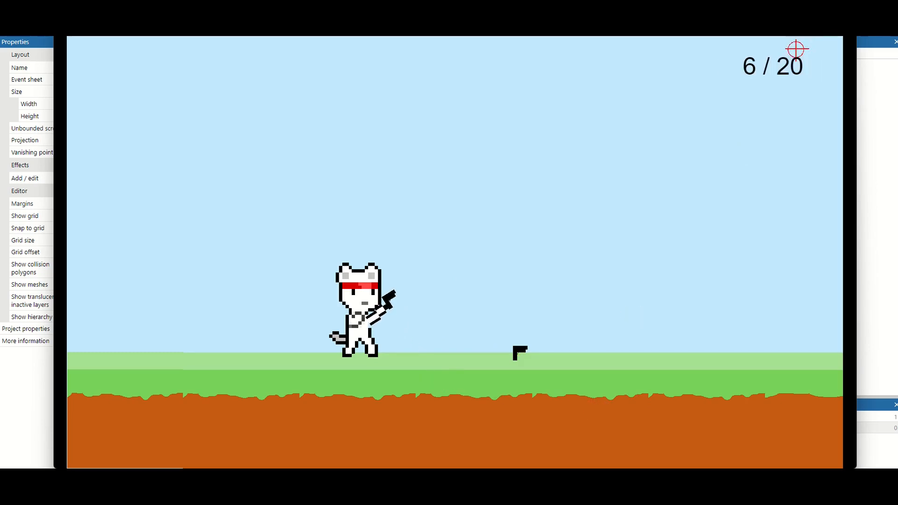
pyautogui.click(438, 280)
pyautogui.click(465, 293)
pyautogui.click(465, 293)
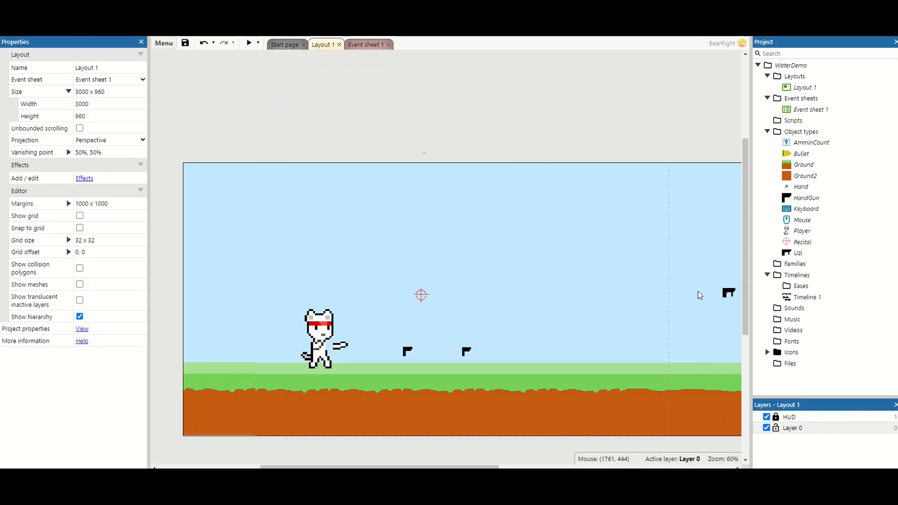
# Step: Move the Uzi in Layout 1 beside the two handguns, at about 1127, 620, and open its animations for editing
pyautogui.moveTo(725, 294); pyautogui.dragTo(503, 342)
pyautogui.rightClick(503, 341)
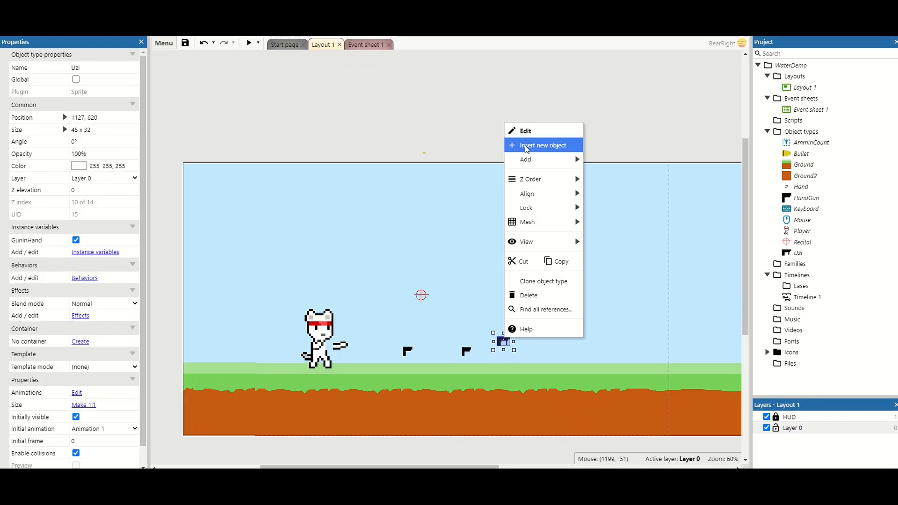
pyautogui.click(512, 131)
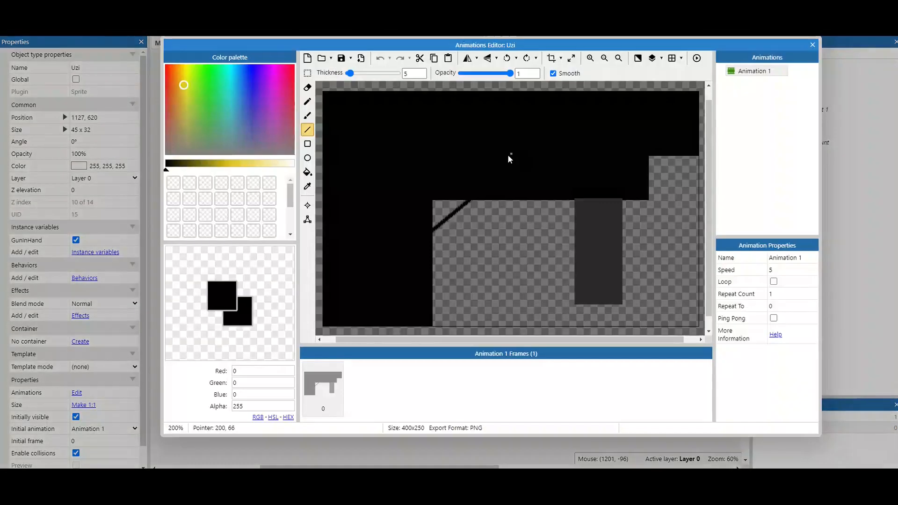
# Step: Set the Uzi's origin on the grip at 2, 168 and add an image point at the muzzle at 401, 27
pyautogui.click(307, 205)
pyautogui.click(324, 248)
pyautogui.rightClick(249, 87)
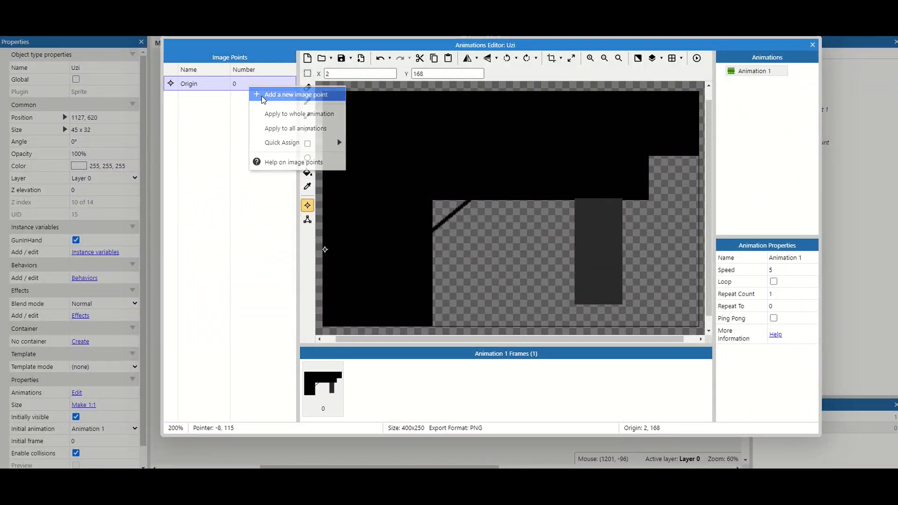
pyautogui.click(262, 95)
pyautogui.click(698, 116)
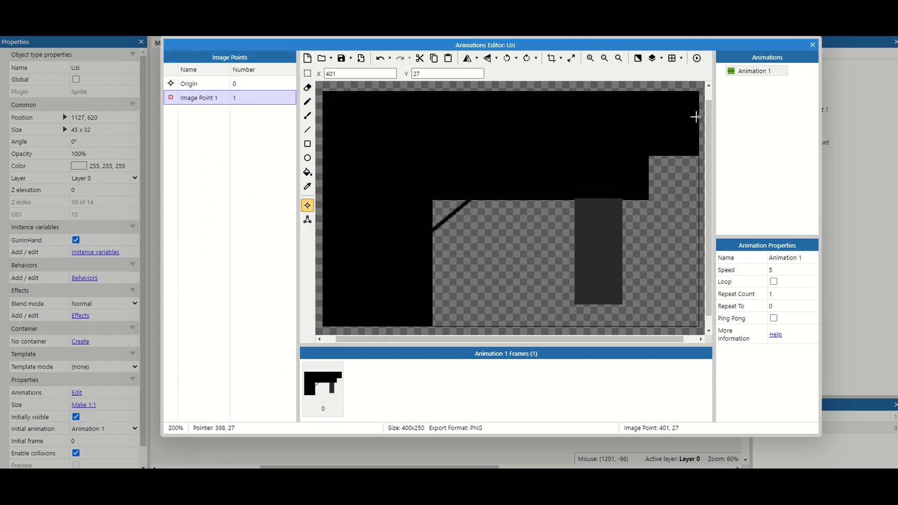
pyautogui.click(812, 45)
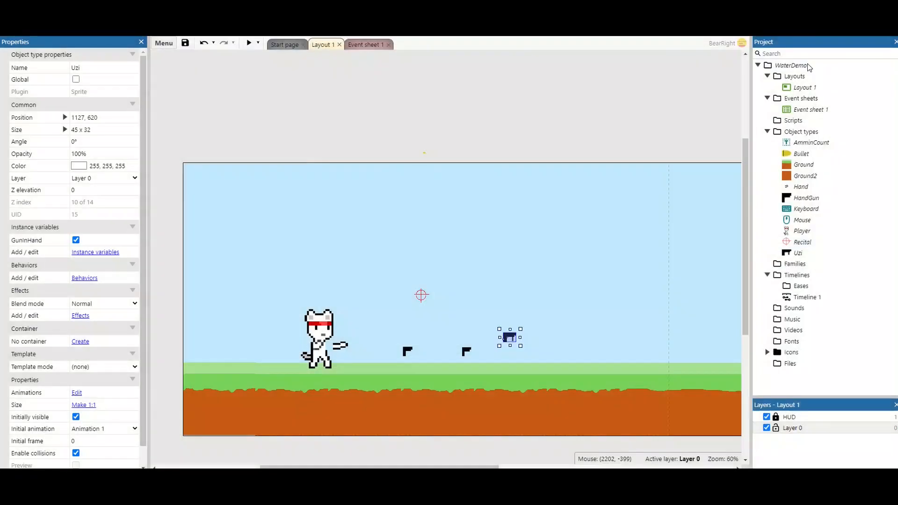
# Step: Create a family containing the Uzi and name it Guns
pyautogui.rightClick(793, 264)
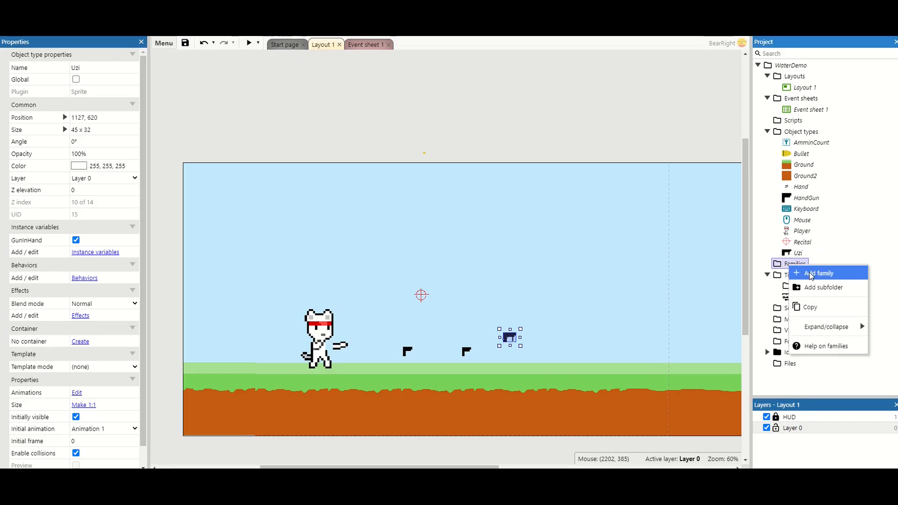
pyautogui.click(811, 275)
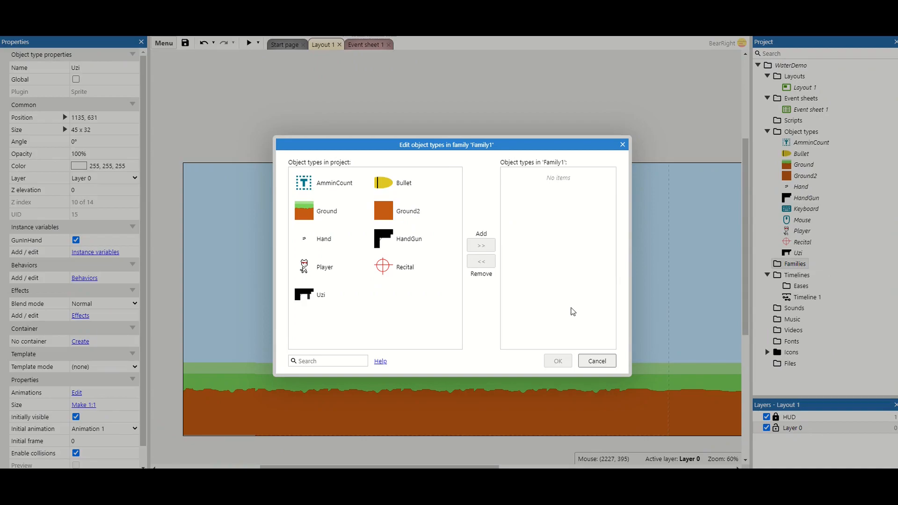
pyautogui.click(322, 298)
pyautogui.click(481, 245)
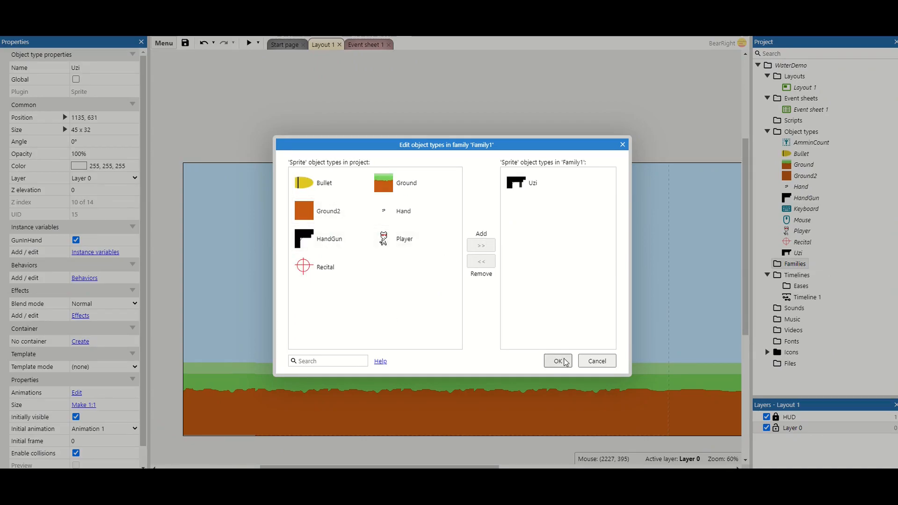
pyautogui.click(558, 361)
pyautogui.write('Guns')
pyautogui.press('Return')
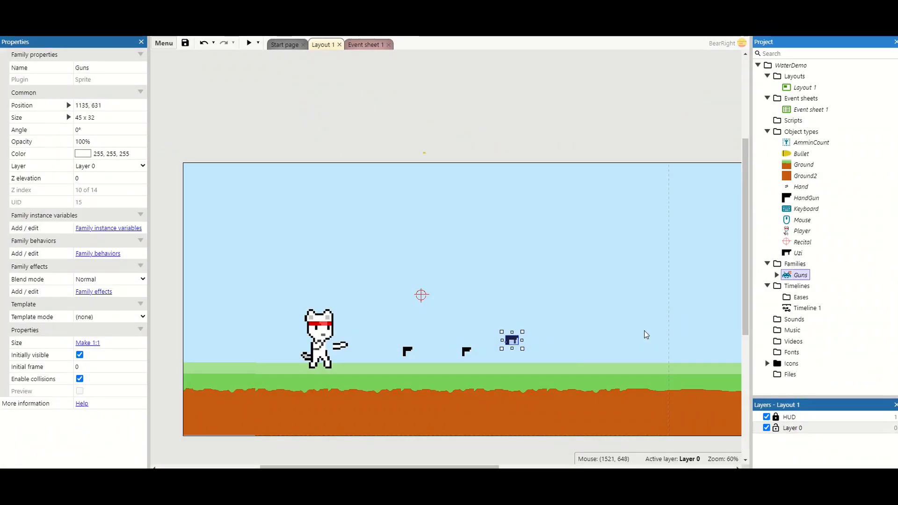
# Step: Add the jj_Weapon behavior to the Guns family
pyautogui.rightClick(788, 276)
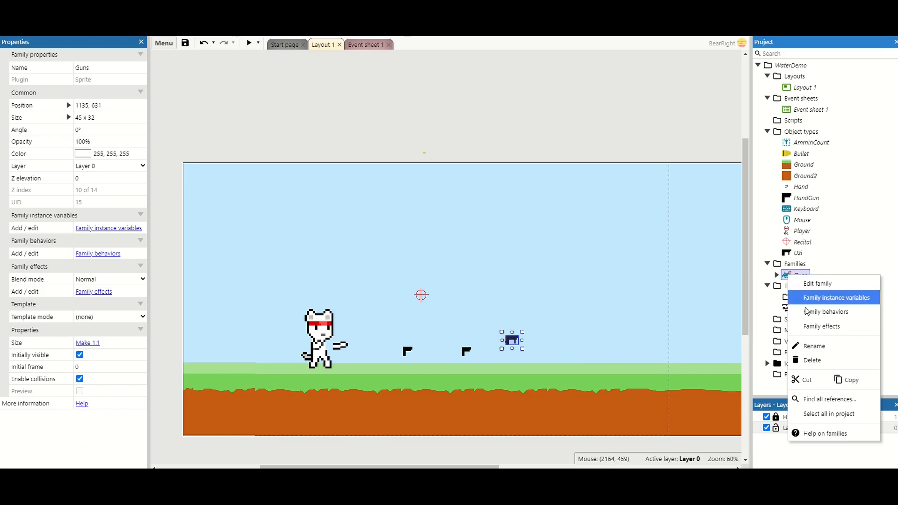
pyautogui.click(824, 310)
pyautogui.click(445, 218)
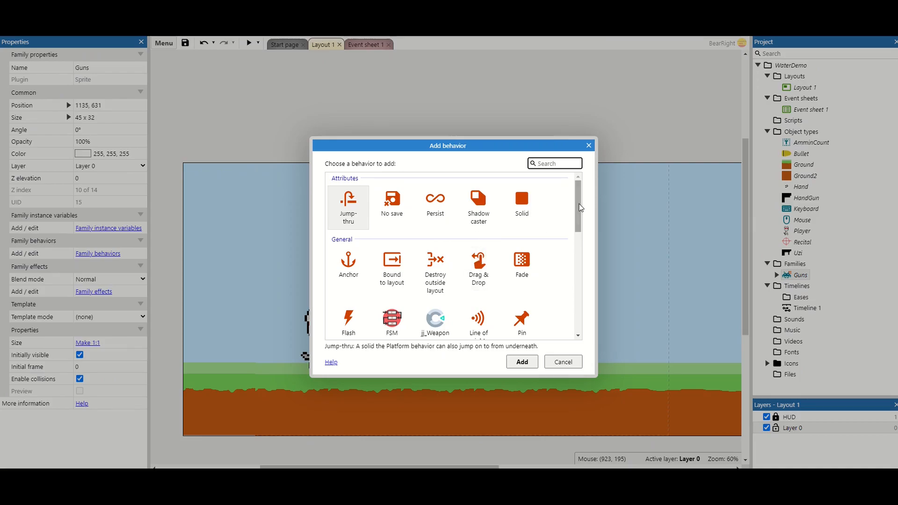
pyautogui.scroll(-3, 580, 208)
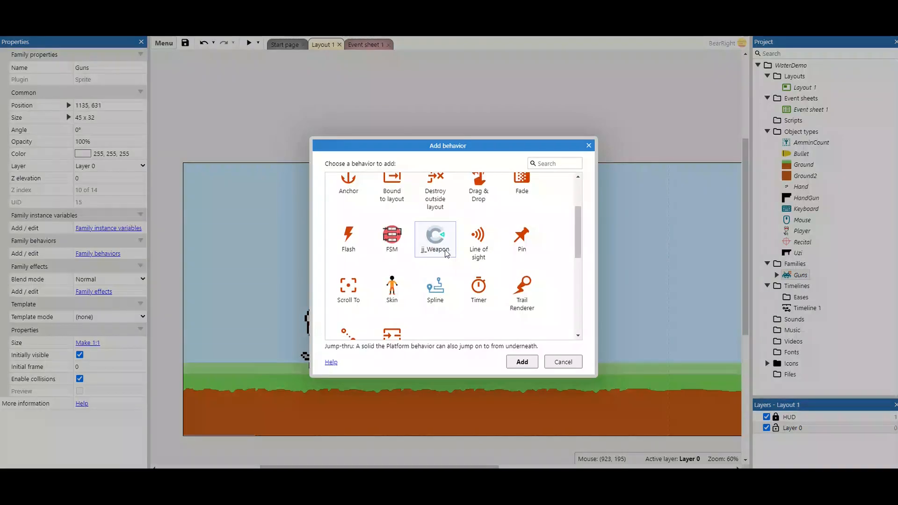
pyautogui.click(435, 236)
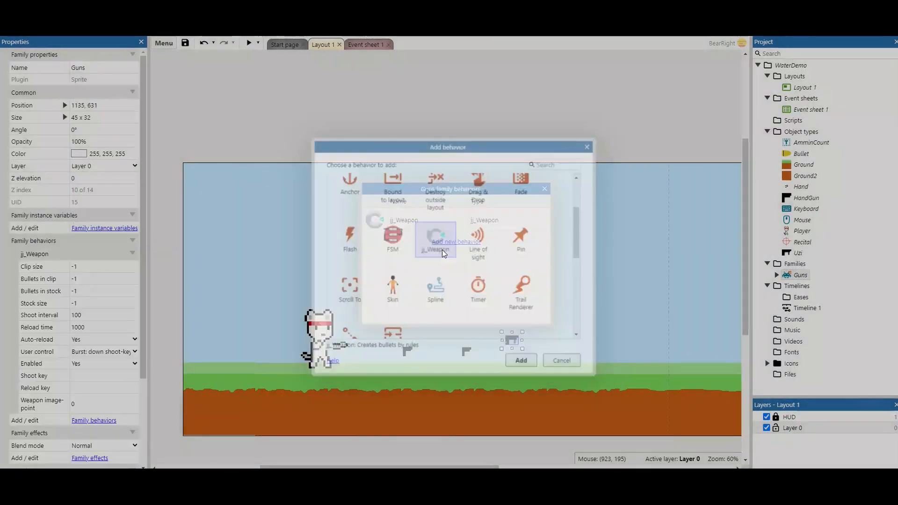
# Step: Add the Pin and Physics behaviors to the Guns family
pyautogui.click(453, 241)
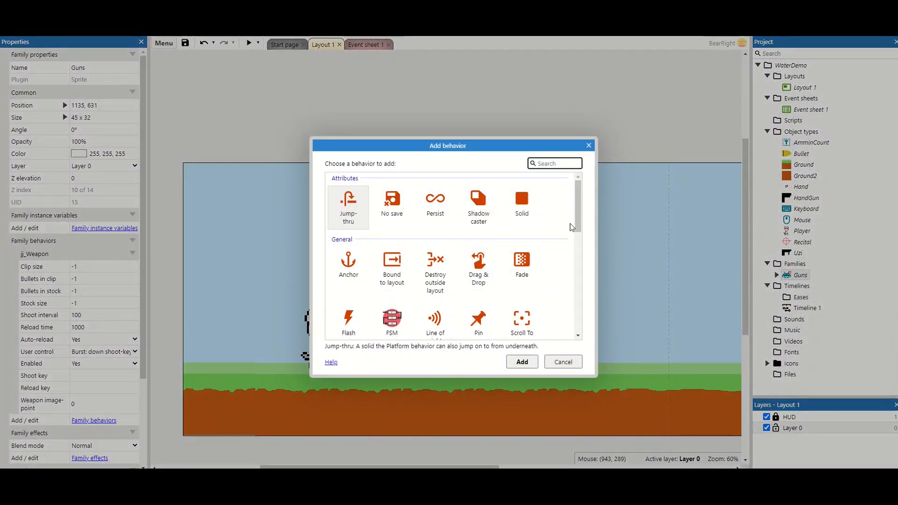
pyautogui.scroll(-2, 579, 217)
pyautogui.click(478, 233)
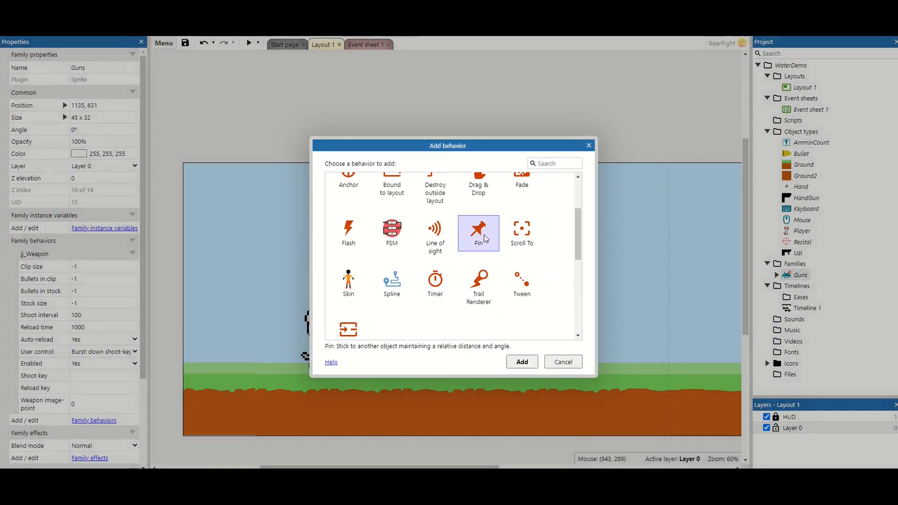
pyautogui.click(522, 362)
pyautogui.click(467, 265)
pyautogui.scroll(-5, 578, 281)
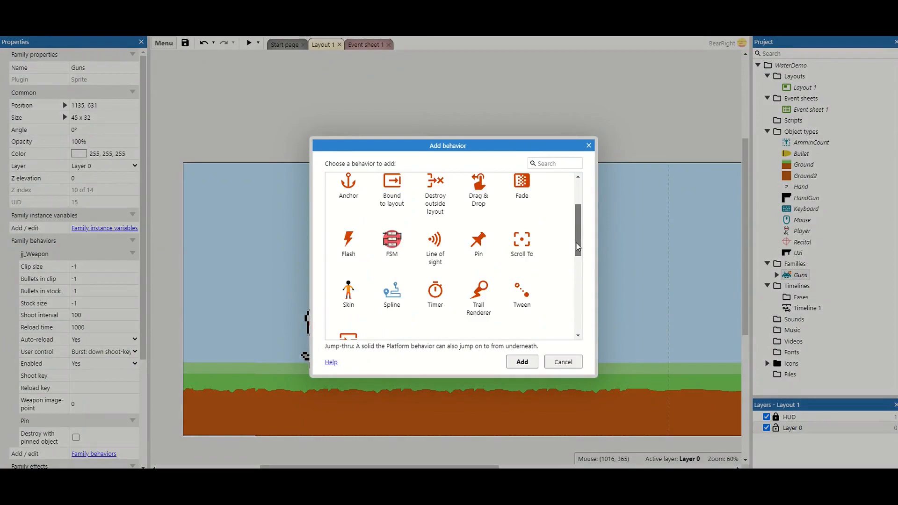
pyautogui.doubleClick(477, 311)
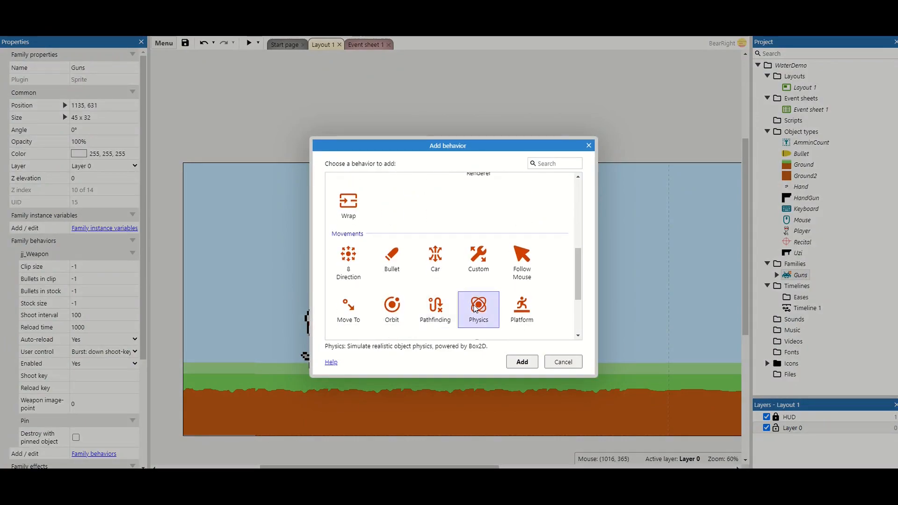
pyautogui.click(544, 189)
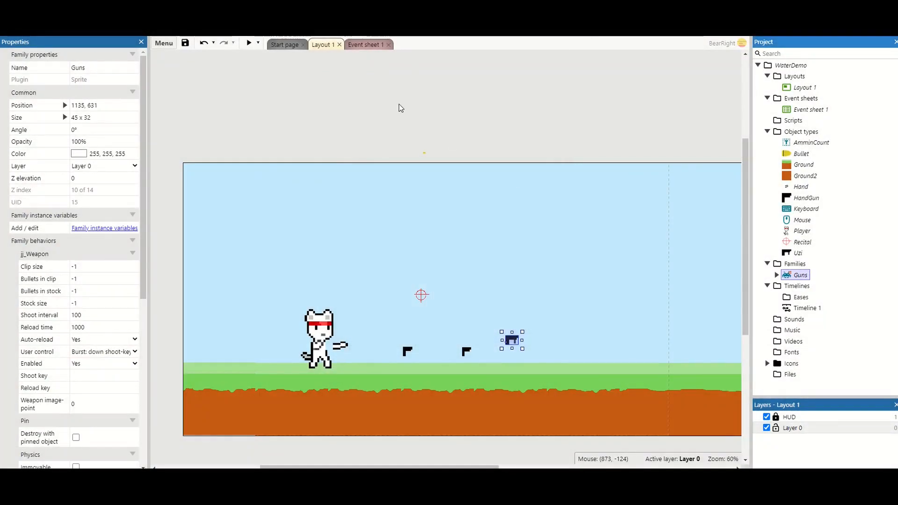
# Step: Replace the HandGun object with the Guns family in all events of Event sheet 1
pyautogui.click(367, 46)
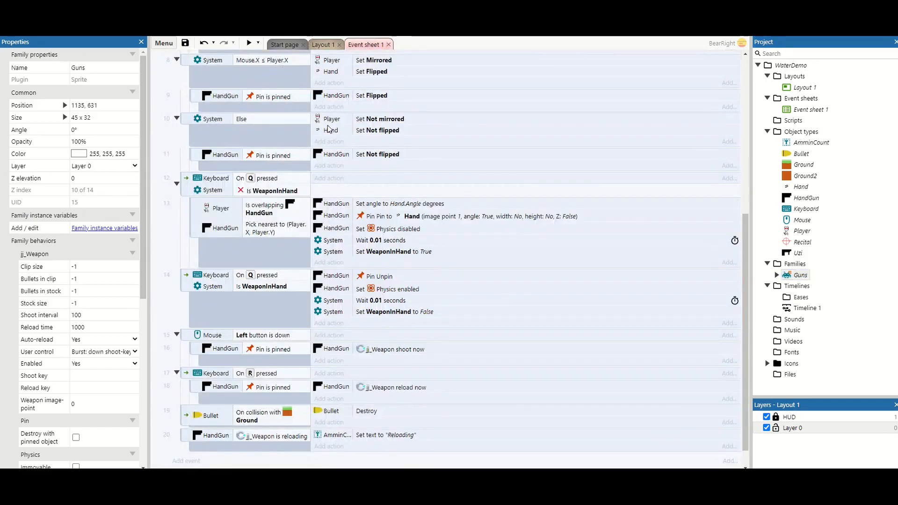
pyautogui.scroll(6, 328, 128)
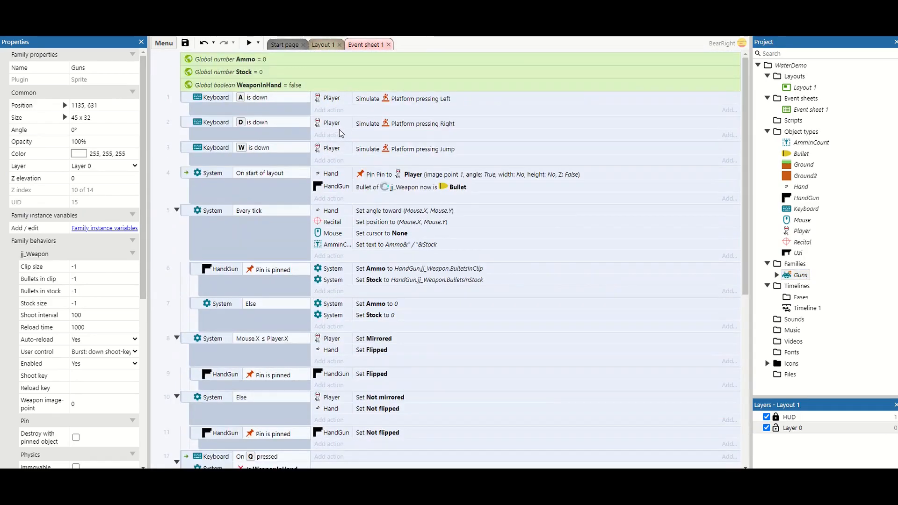
pyautogui.click(186, 103)
pyautogui.moveTo(747, 150); pyautogui.dragTo(728, 378)
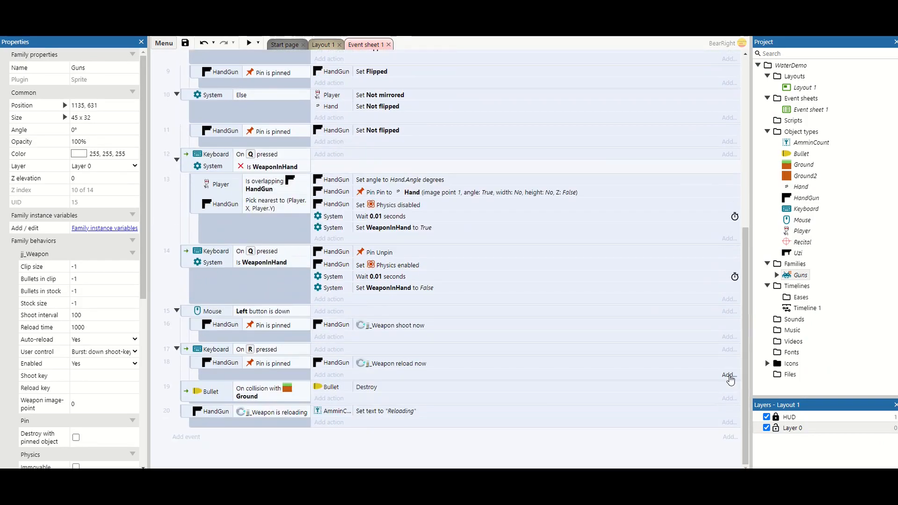
pyautogui.keyDown('shift'); pyautogui.click(187, 415); pyautogui.keyUp('shift')
pyautogui.rightClick(189, 415)
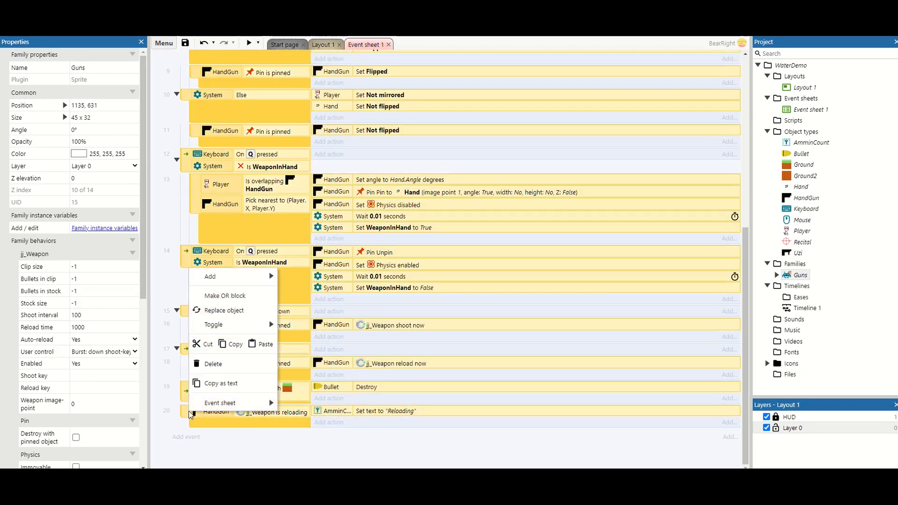
pyautogui.click(258, 309)
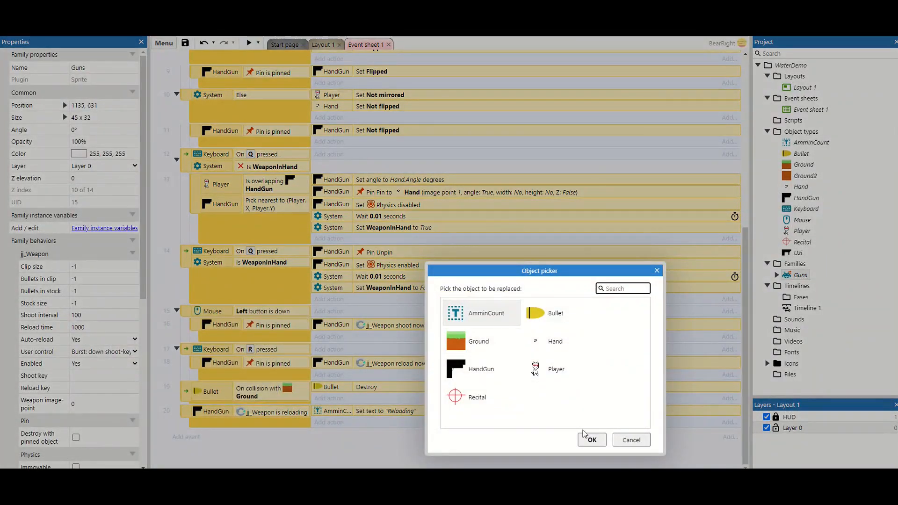
pyautogui.doubleClick(485, 374)
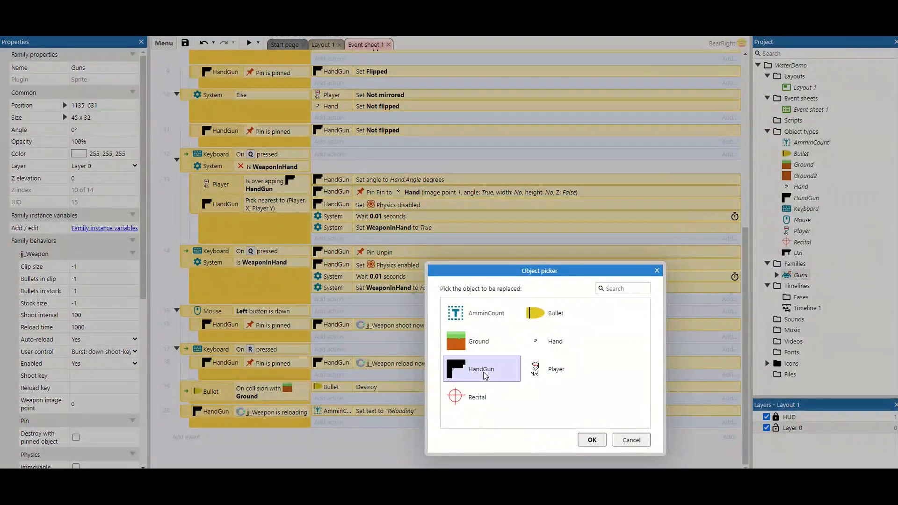
pyautogui.doubleClick(476, 322)
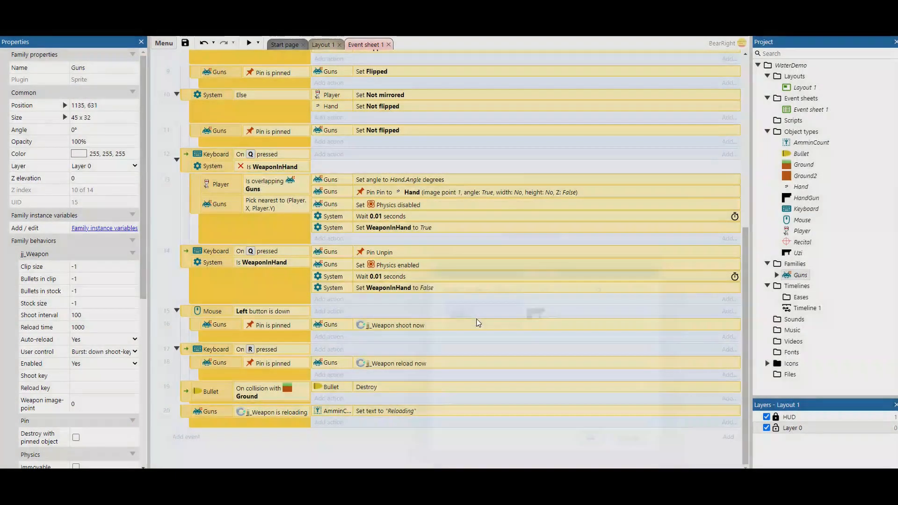
pyautogui.scroll(6, 406, 439)
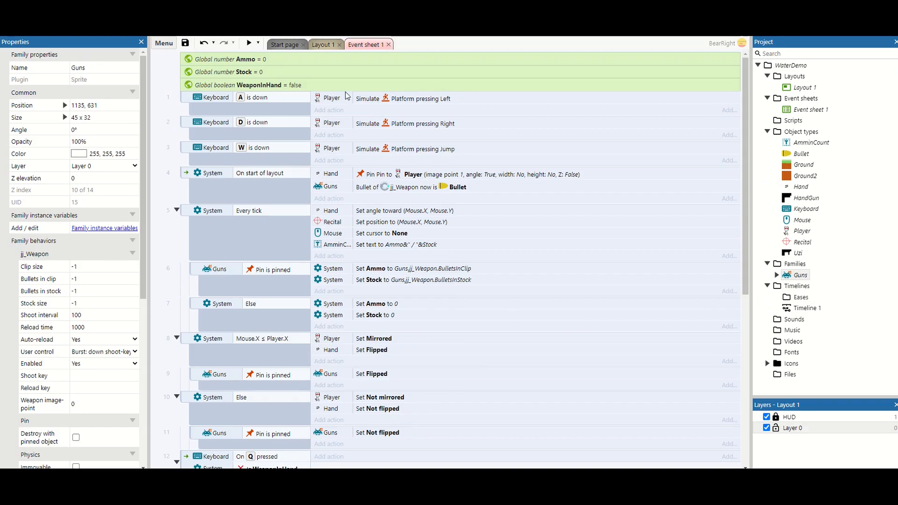
# Step: Delete the Pin, Physics and jj_Weapon behaviors from the HandGun object type
pyautogui.click(327, 45)
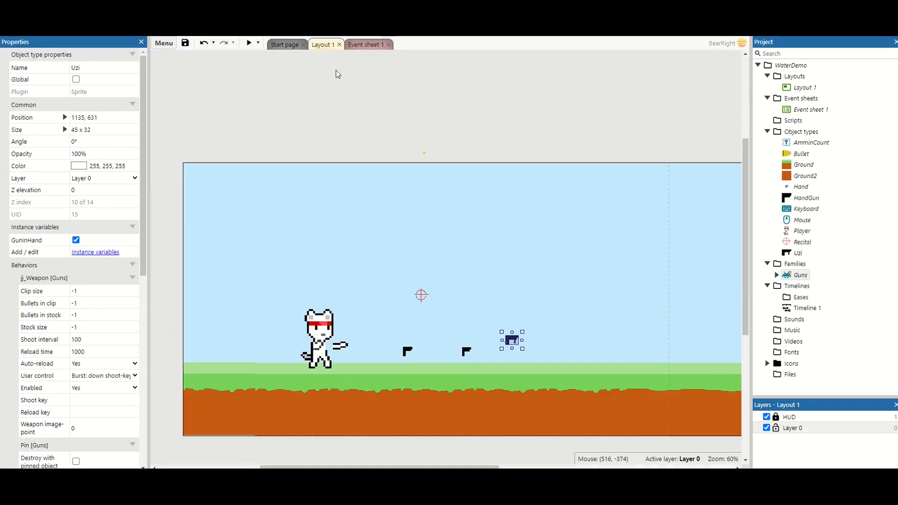
pyautogui.rightClick(813, 197)
pyautogui.click(824, 237)
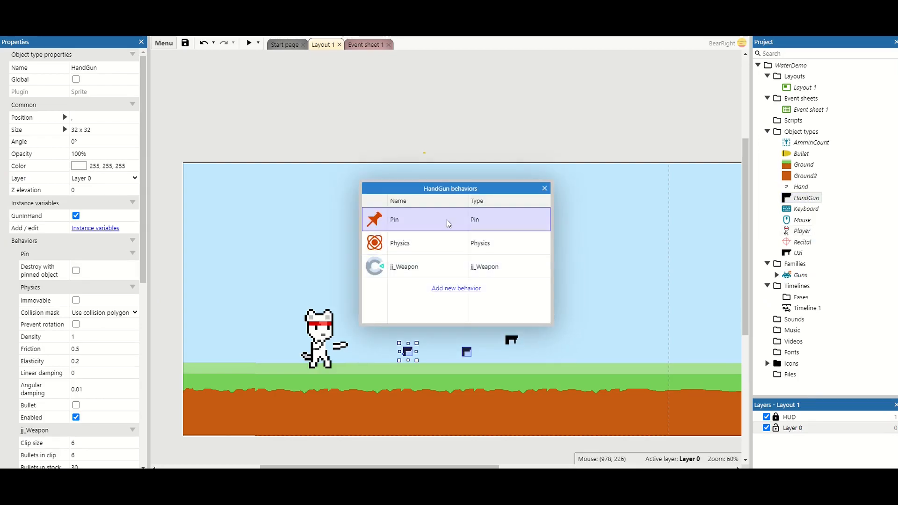
pyautogui.press('Delete')
pyautogui.press('Delete')
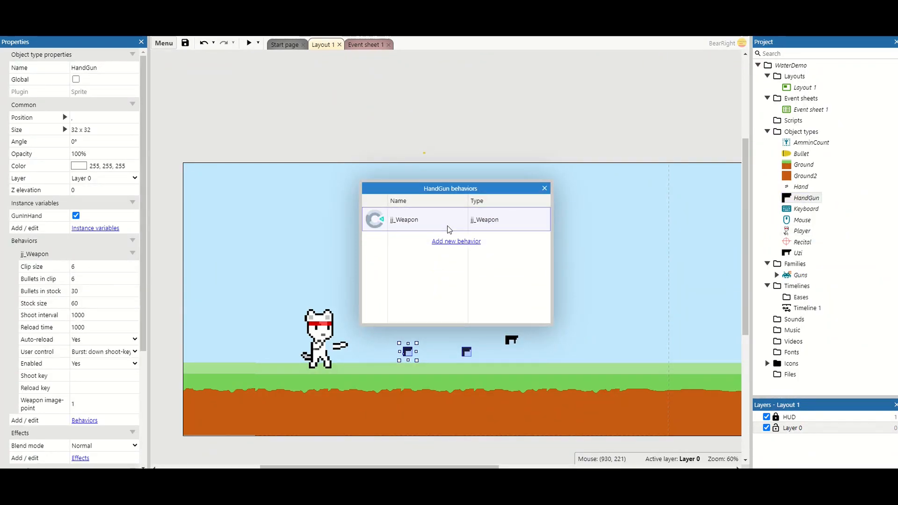
pyautogui.press('Delete')
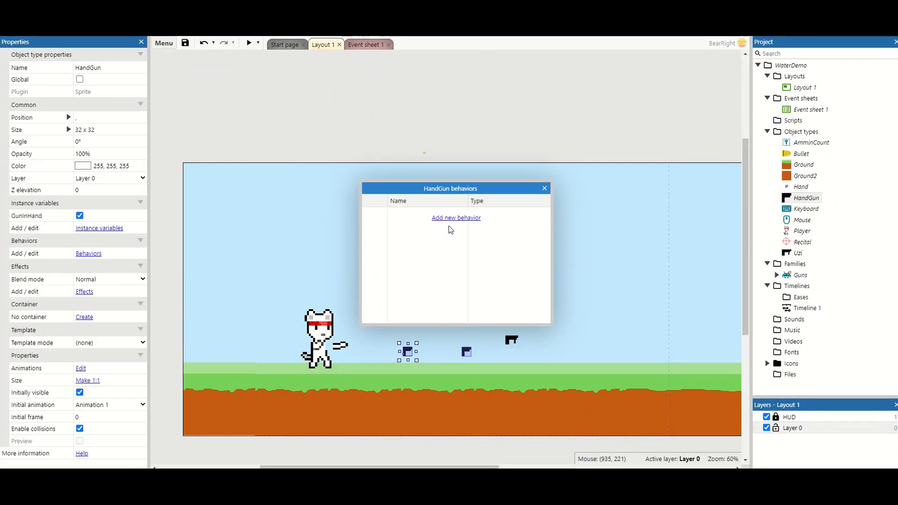
pyautogui.click(544, 188)
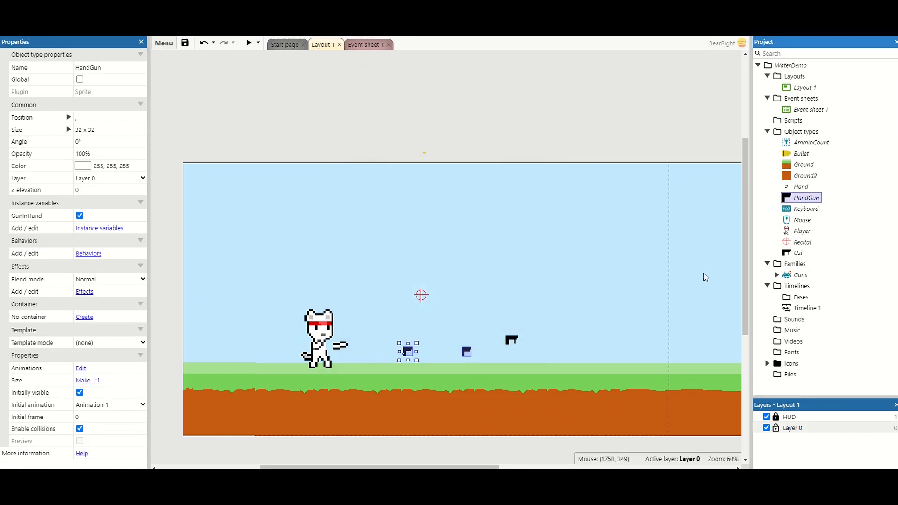
# Step: Add the HandGun object type to the Guns family
pyautogui.rightClick(793, 276)
pyautogui.click(821, 281)
pyautogui.click(322, 240)
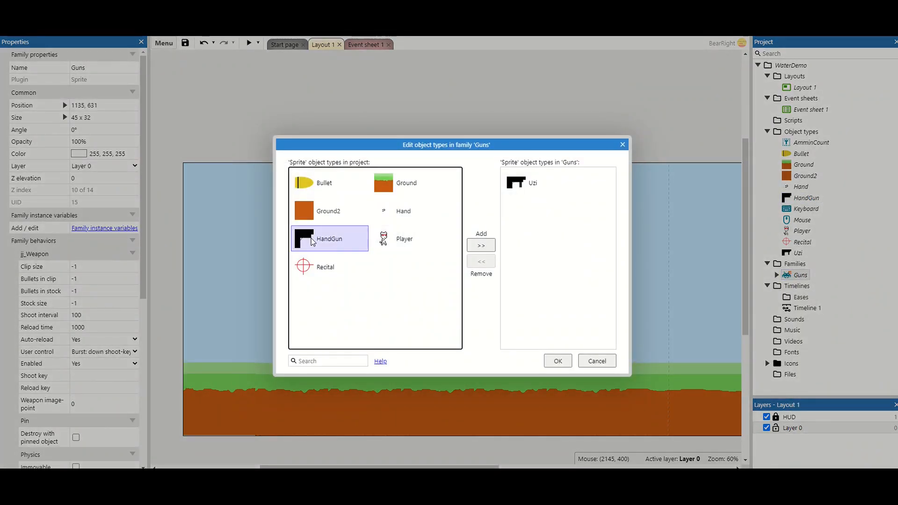
pyautogui.click(480, 245)
pyautogui.click(622, 146)
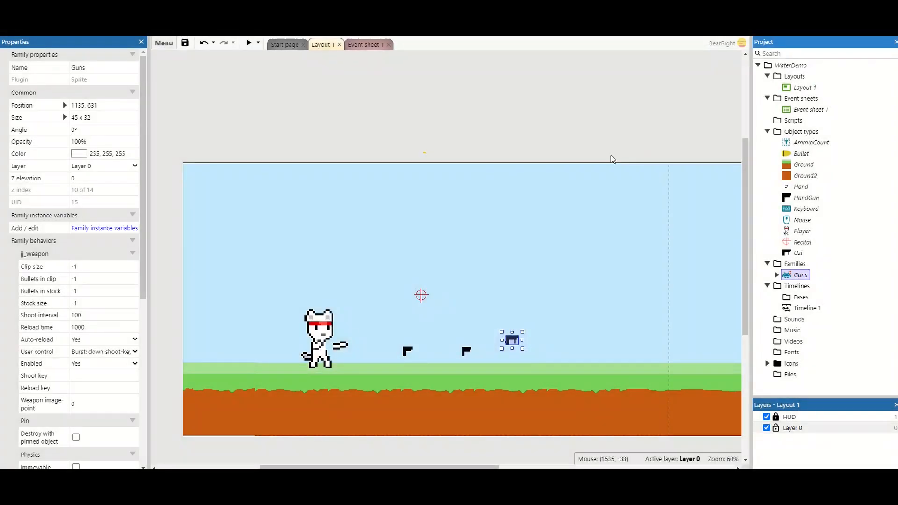
pyautogui.click(406, 350)
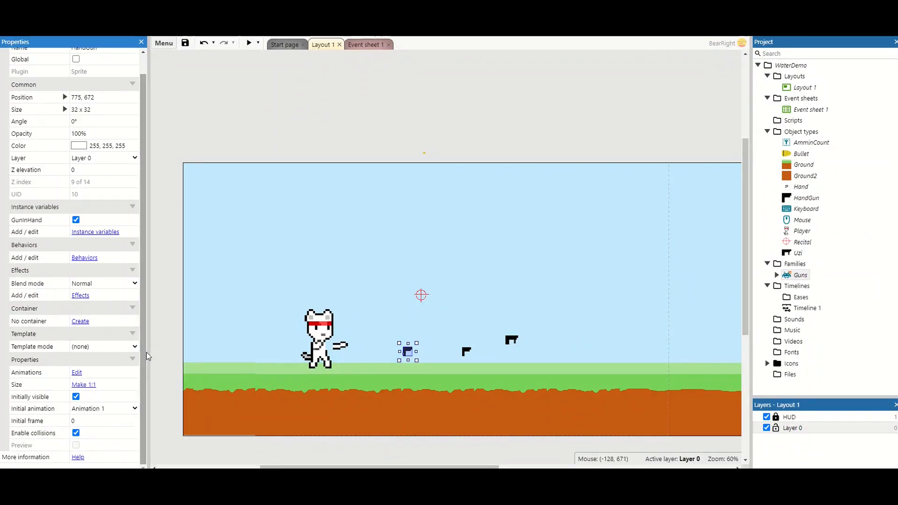
# Step: Give the handgun nearest the player a clip size of 6, 6 bullets in clip, 30 bullets in stock and a stock size of 60
pyautogui.click(408, 351)
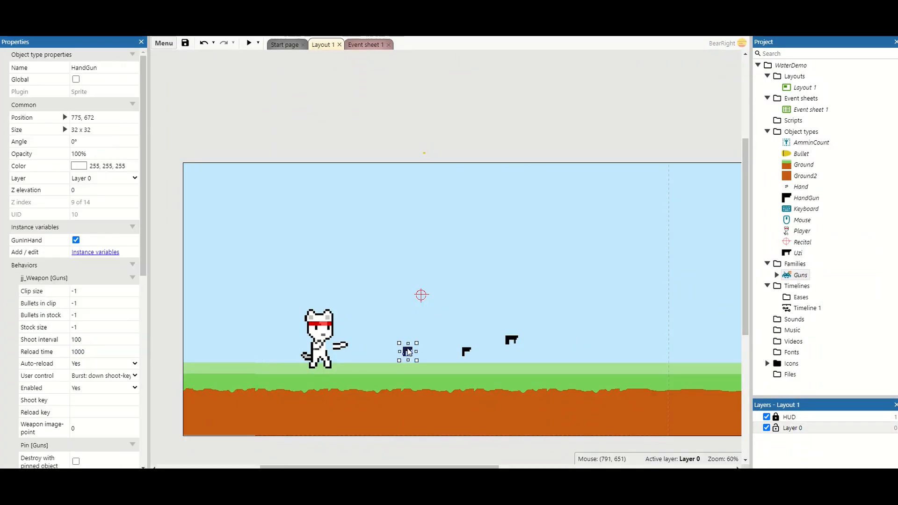
pyautogui.click(80, 291)
pyautogui.moveTo(147, 251); pyautogui.dragTo(146, 304)
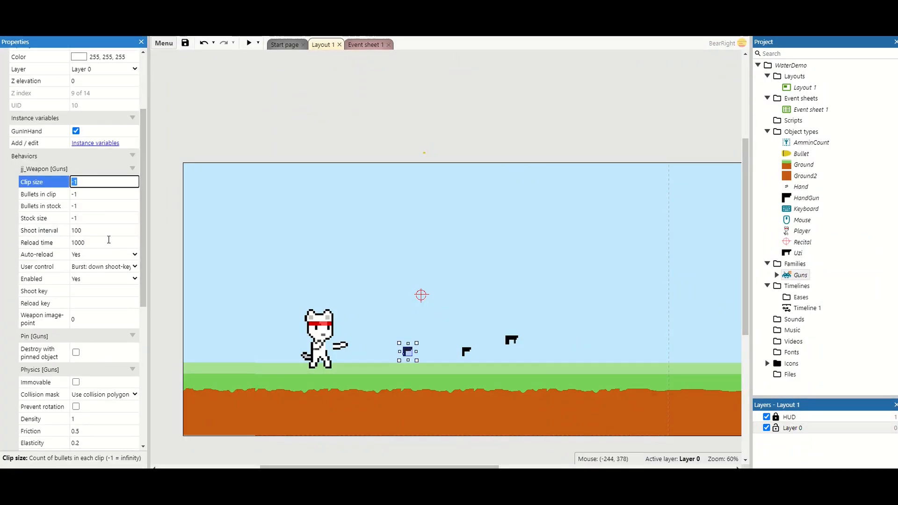
pyautogui.click(91, 206)
pyautogui.write('30')
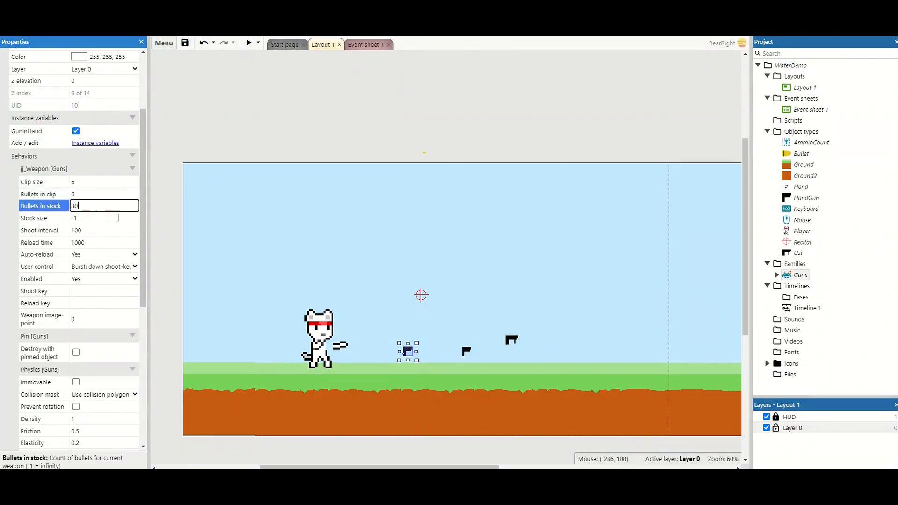
pyautogui.click(111, 218)
pyautogui.write('60')
# Step: Set the same handgun's weapon image point to 1 and its shoot interval to 1000
pyautogui.click(97, 318)
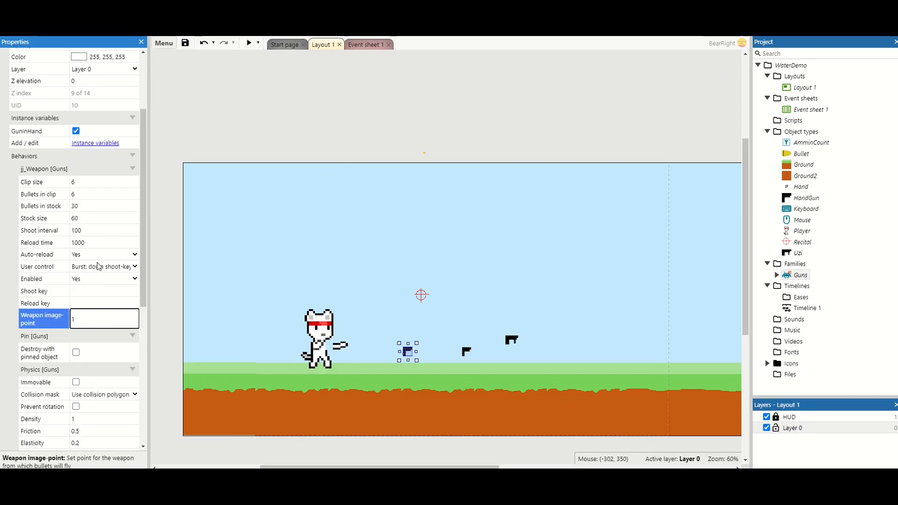
pyautogui.click(89, 231)
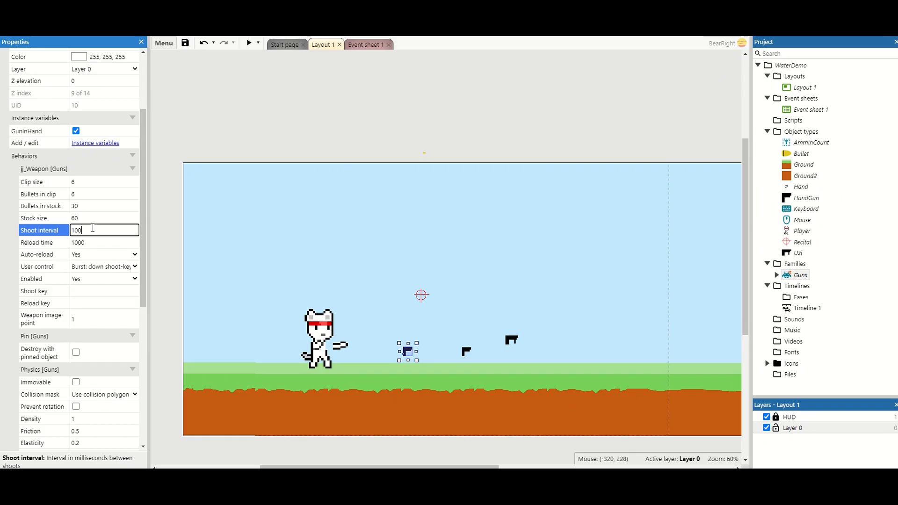
pyautogui.write('1000')
pyautogui.click(209, 137)
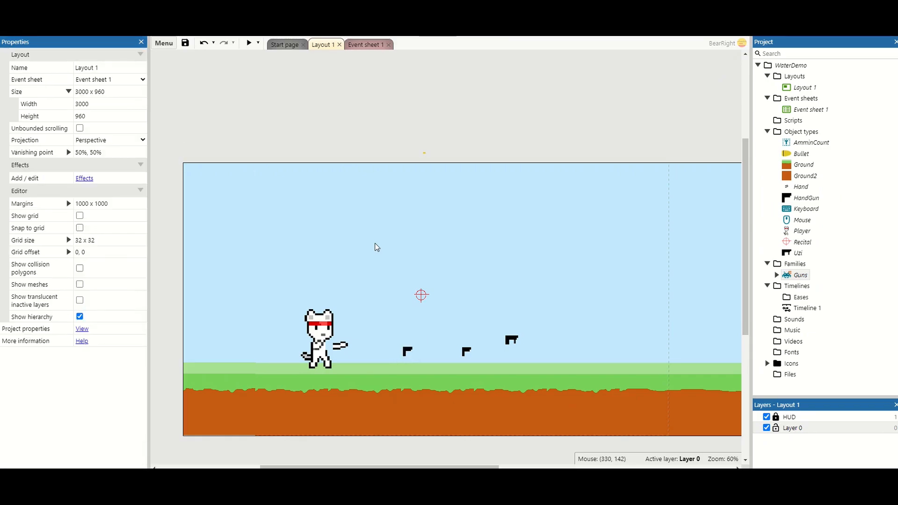
pyautogui.click(365, 44)
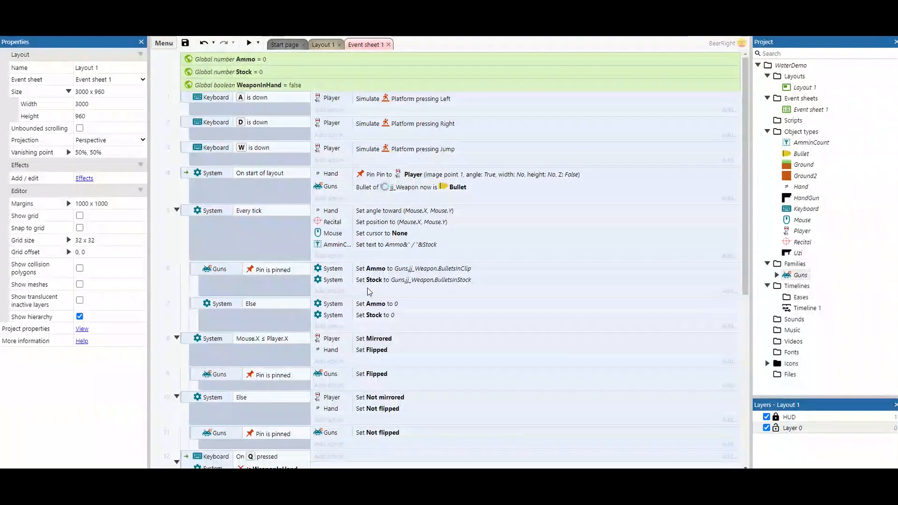
pyautogui.scroll(-5, 373, 287)
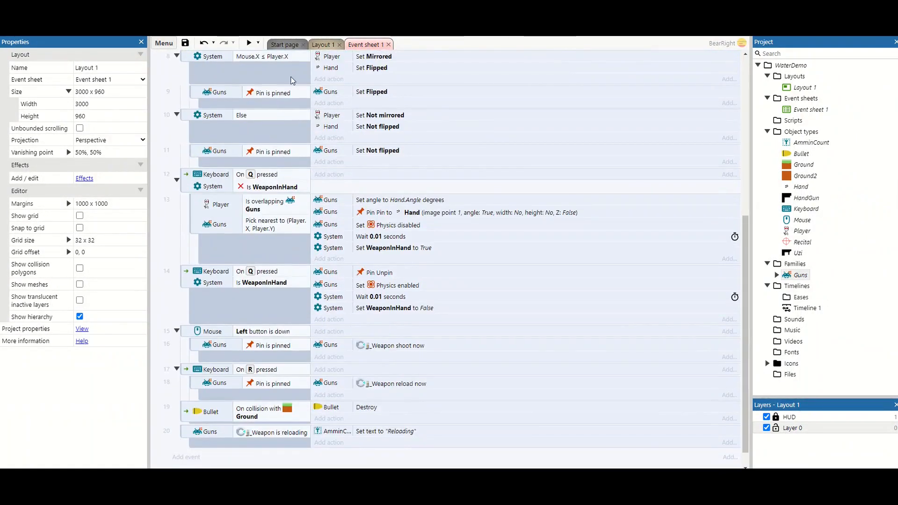
pyautogui.click(322, 45)
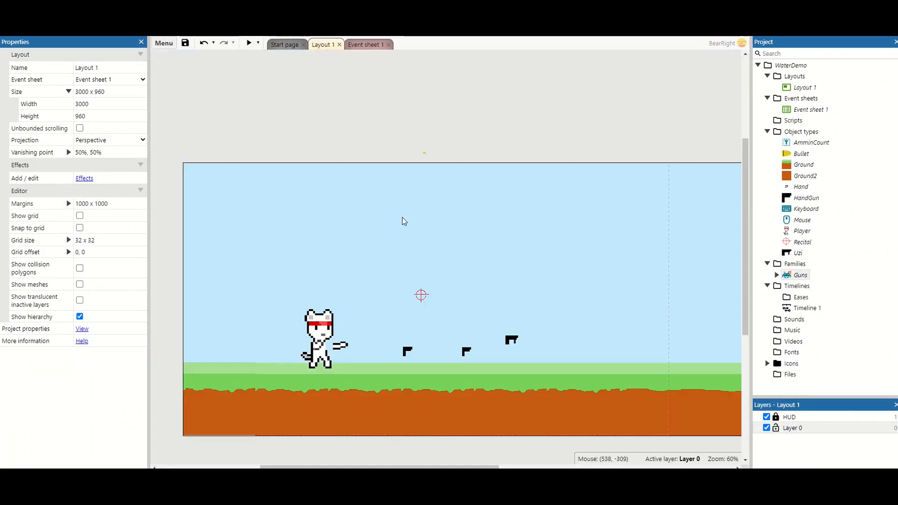
# Step: Set the Uzi's weapon clip size to 10000, bullets in clip to 400 and shoot interval to 10
pyautogui.click(510, 344)
pyautogui.click(102, 292)
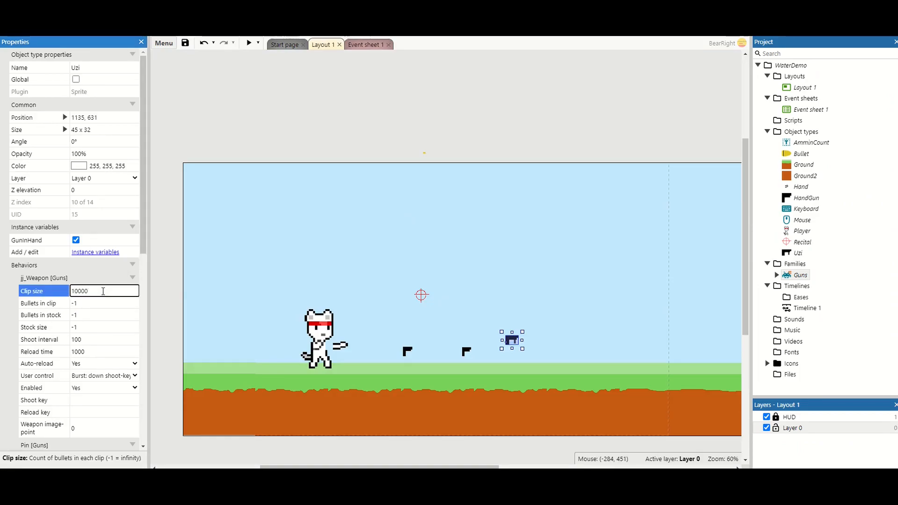
pyautogui.press('Tab')
pyautogui.write('40')
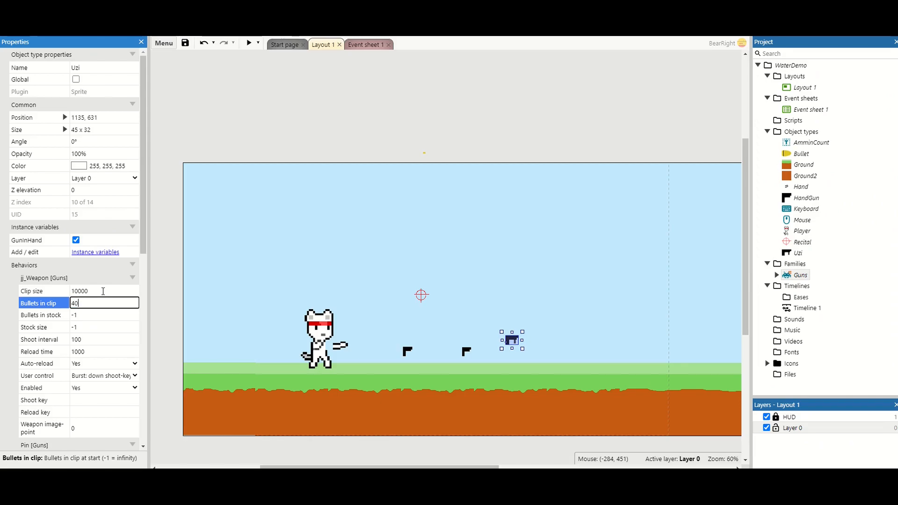
pyautogui.write('0')
pyautogui.press('Tab')
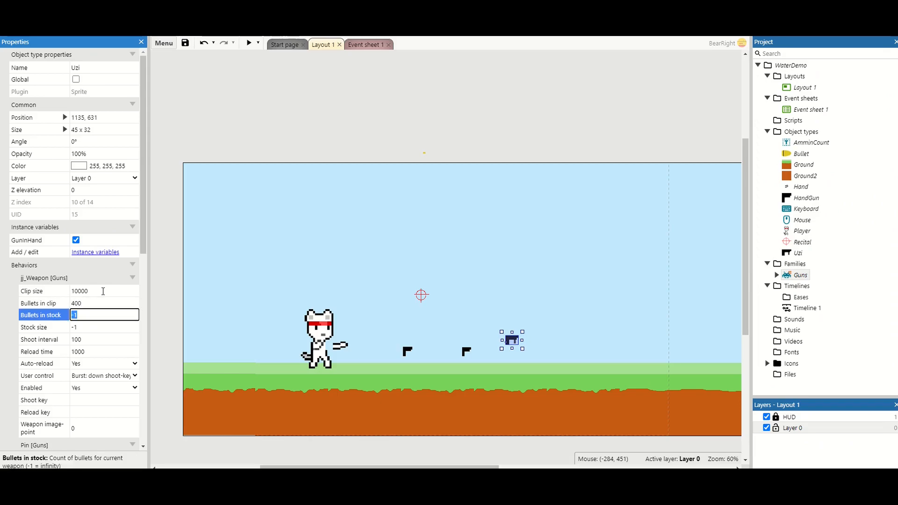
pyautogui.click(90, 338)
pyautogui.write('10')
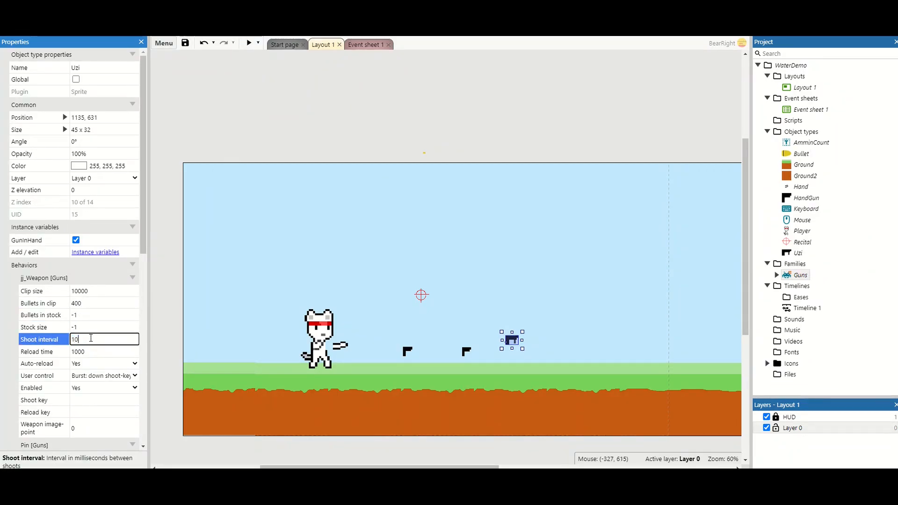
pyautogui.press('Tab')
# Step: Preview the layout, pick up the first handgun, test-fire it and drop it again
pyautogui.click(248, 43)
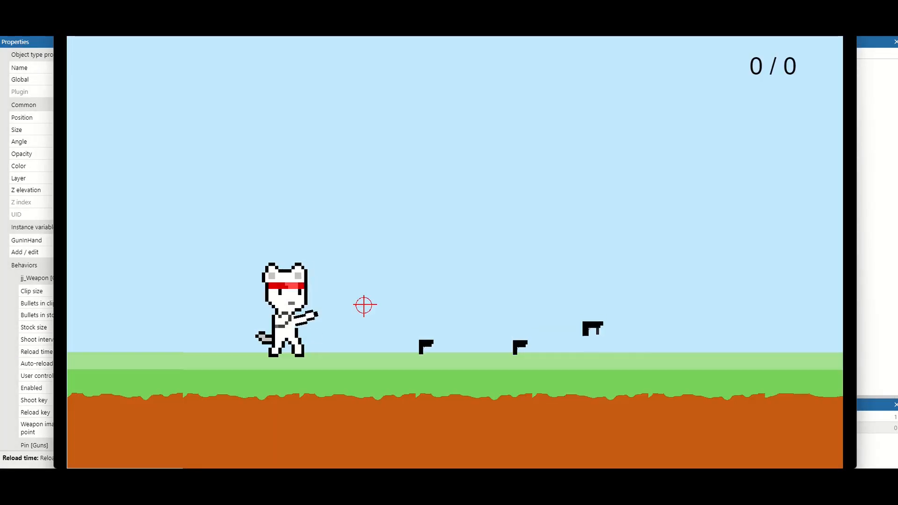
pyautogui.press('d')
pyautogui.press('e')
pyautogui.click(481, 249)
pyautogui.click(504, 283)
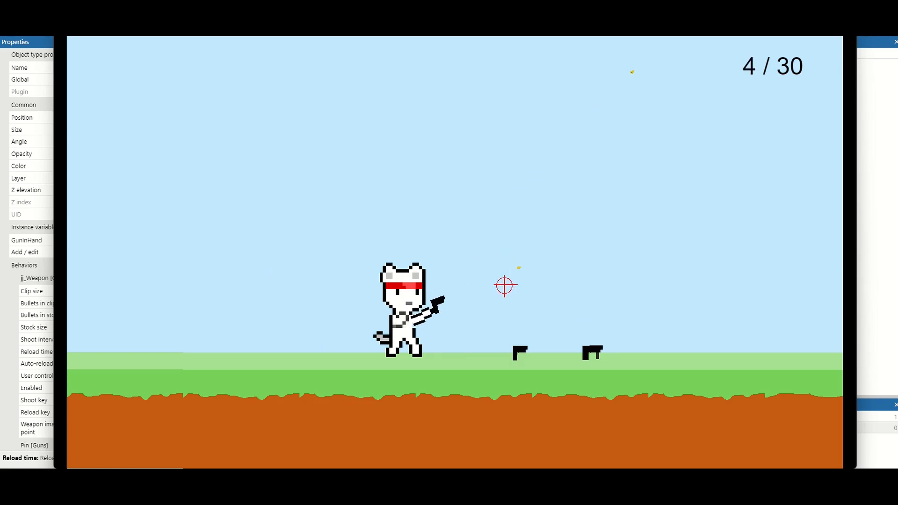
pyautogui.press('e')
# Step: Walk to the Uzi, pick it up, test-fire bursts in both directions and close the preview
pyautogui.press('d')
pyautogui.press('d')
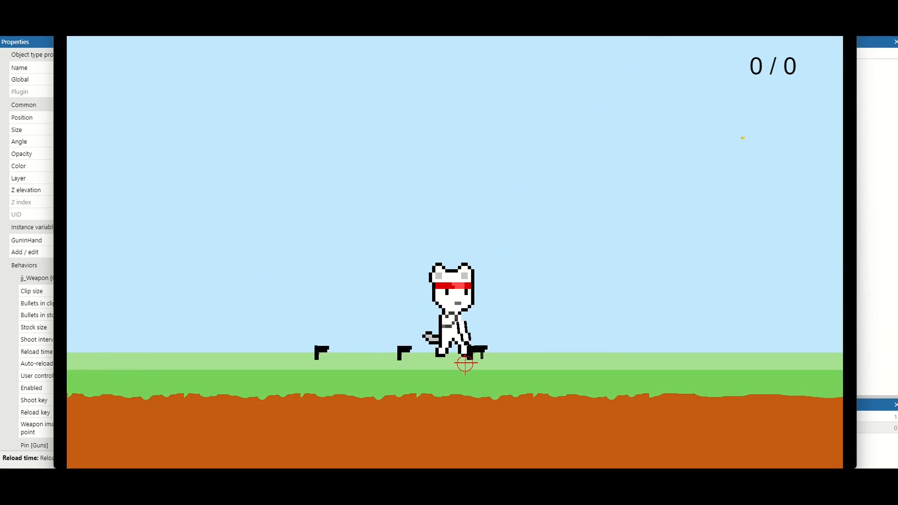
pyautogui.press('e')
pyautogui.click(561, 273)
pyautogui.moveTo(561, 273)
pyautogui.mouseDown()
pyautogui.moveTo(561, 286)
pyautogui.moveTo(561, 232)
pyautogui.moveTo(575, 218)
pyautogui.moveTo(617, 281)
pyautogui.mouseUp()
pyautogui.press('d')
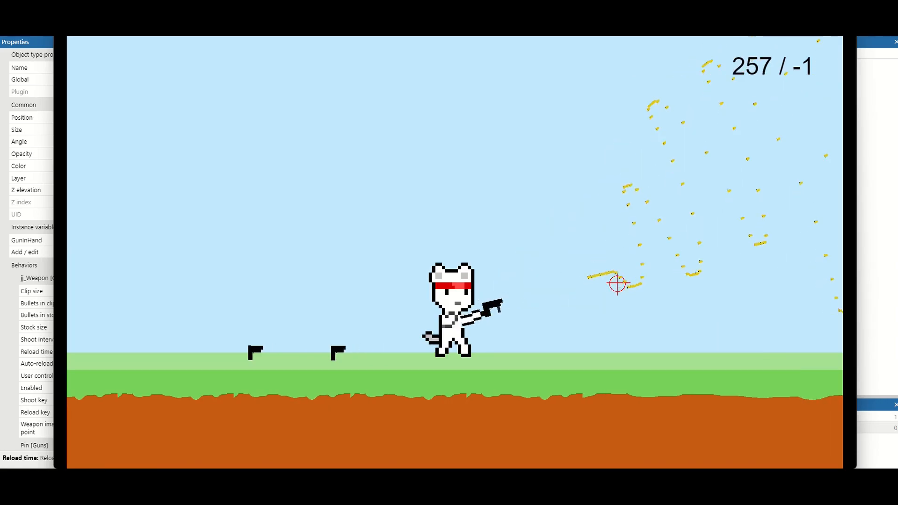
pyautogui.click(278, 257)
pyautogui.moveTo(277, 256)
pyautogui.mouseDown()
pyautogui.moveTo(328, 263)
pyautogui.moveTo(444, 225)
pyautogui.mouseUp()
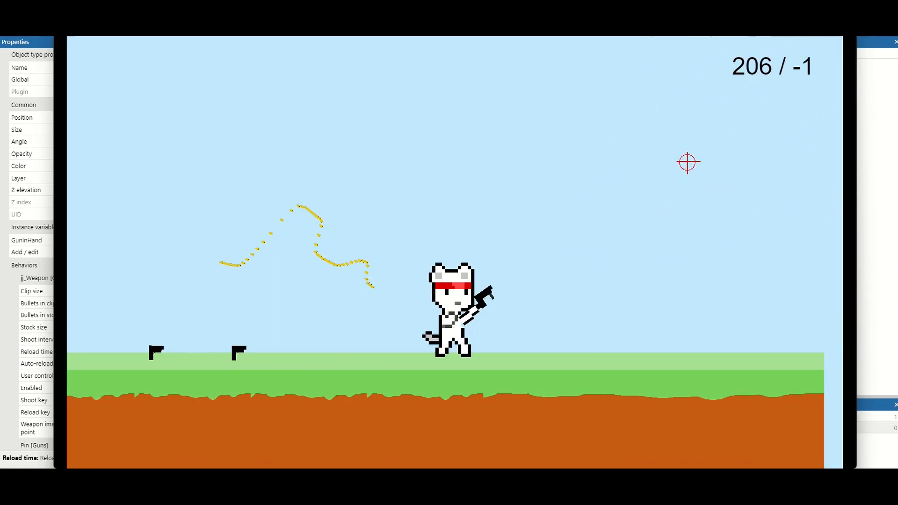
pyautogui.click(845, 29)
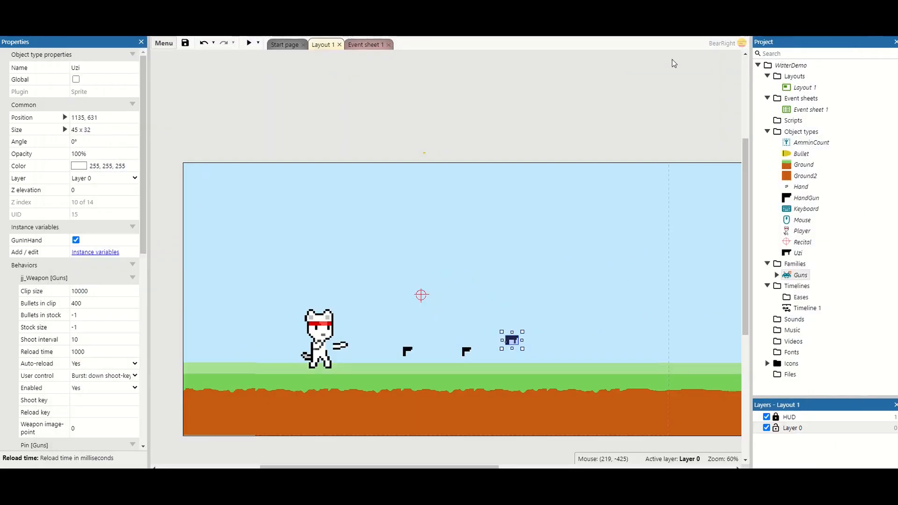
pyautogui.click(368, 44)
pyautogui.scroll(5, 375, 217)
pyautogui.scroll(2, 377, 218)
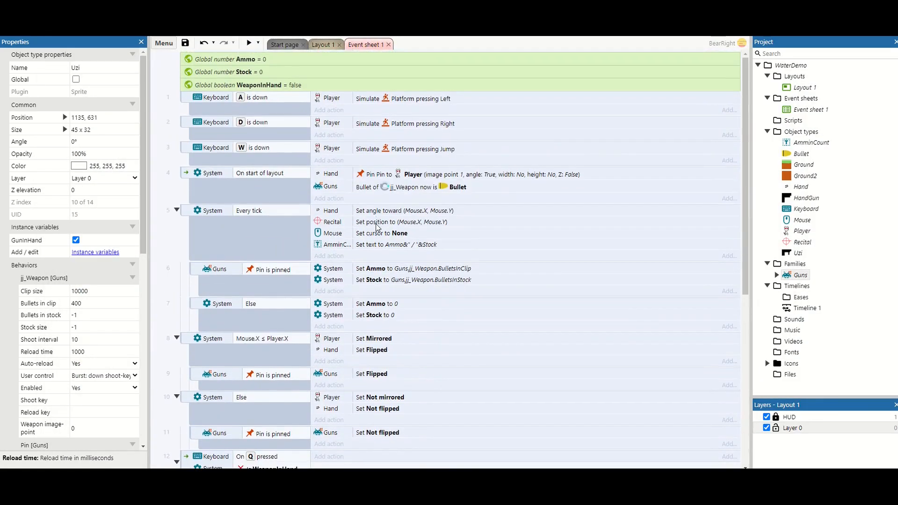
pyautogui.click(352, 188)
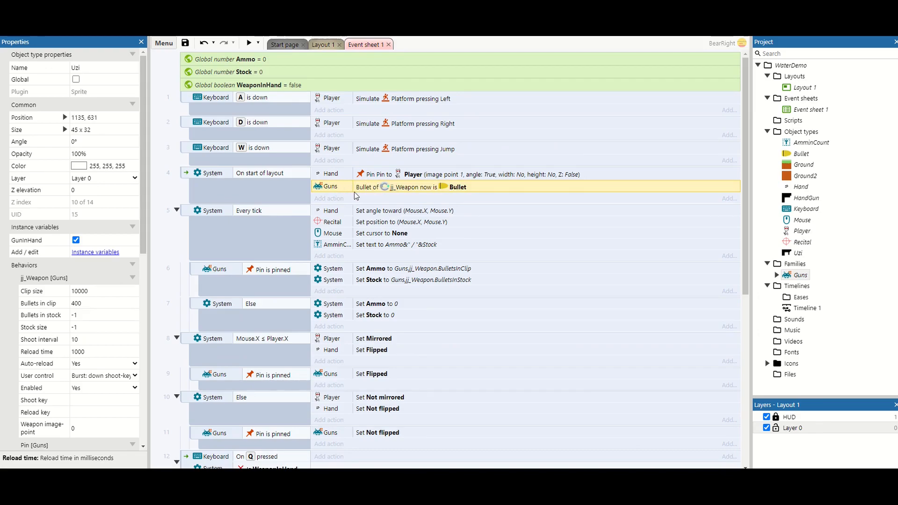
pyautogui.click(343, 197)
pyautogui.doubleClick(531, 346)
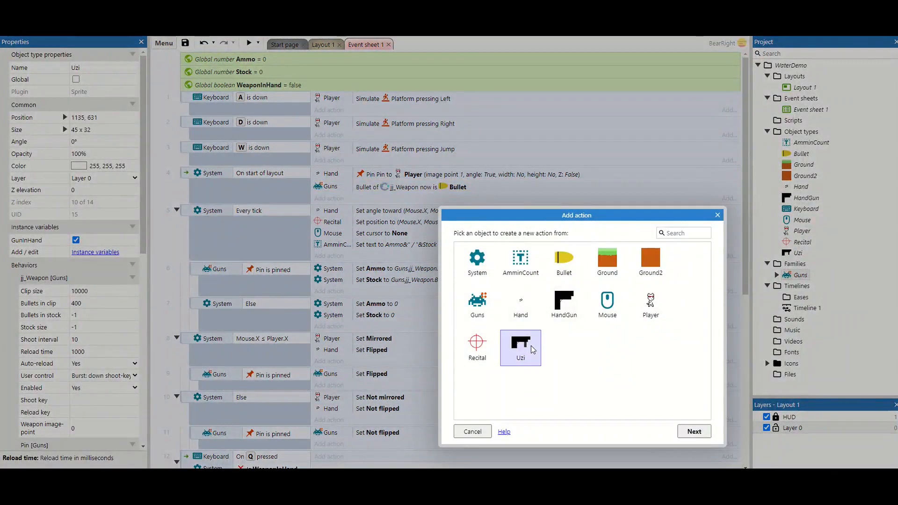
pyautogui.scroll(-5, 542, 330)
pyautogui.scroll(-2, 544, 332)
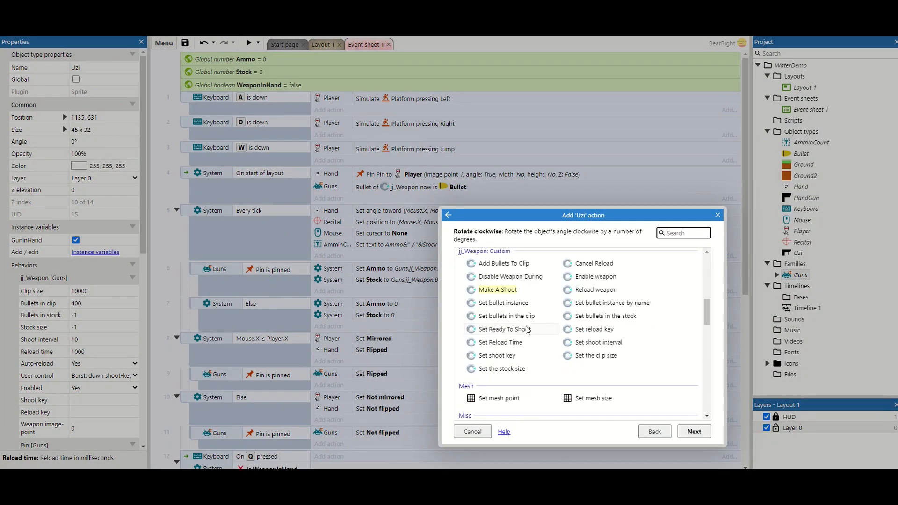
pyautogui.click(715, 216)
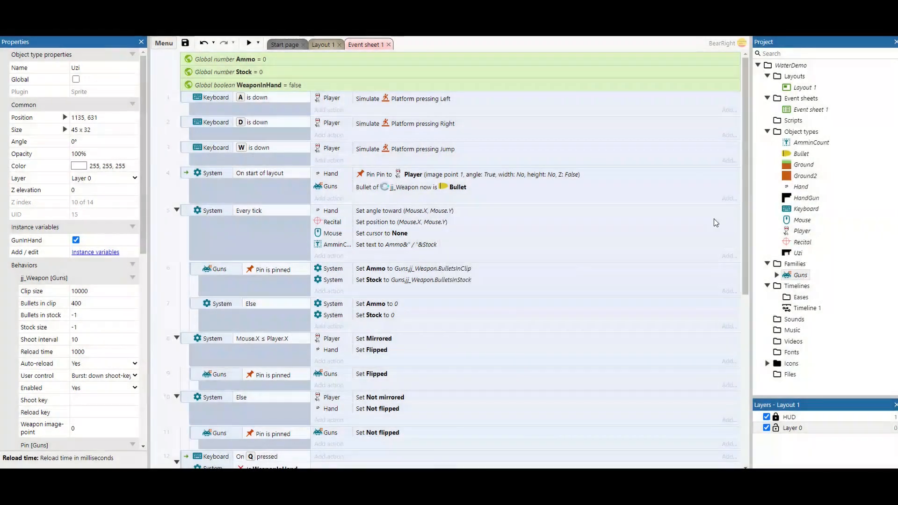
# Step: Check which object types belong to the Guns family without changing them
pyautogui.rightClick(797, 275)
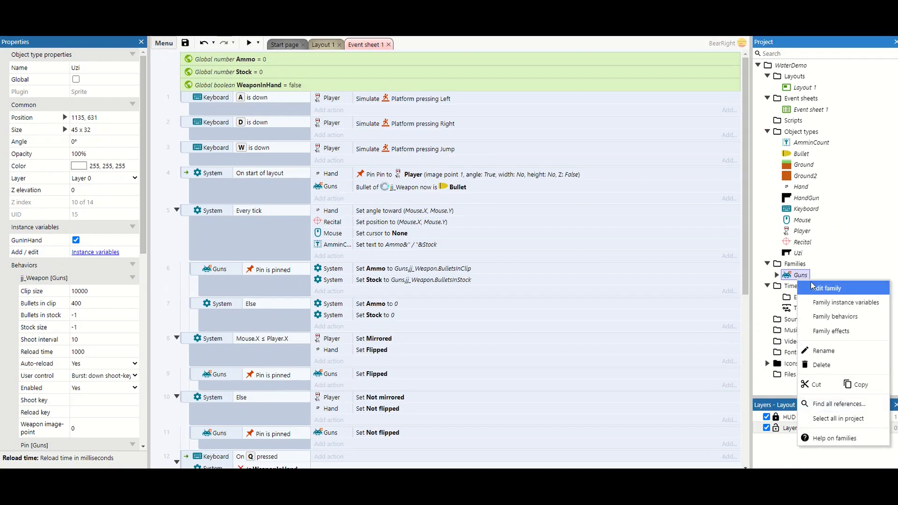
pyautogui.click(796, 287)
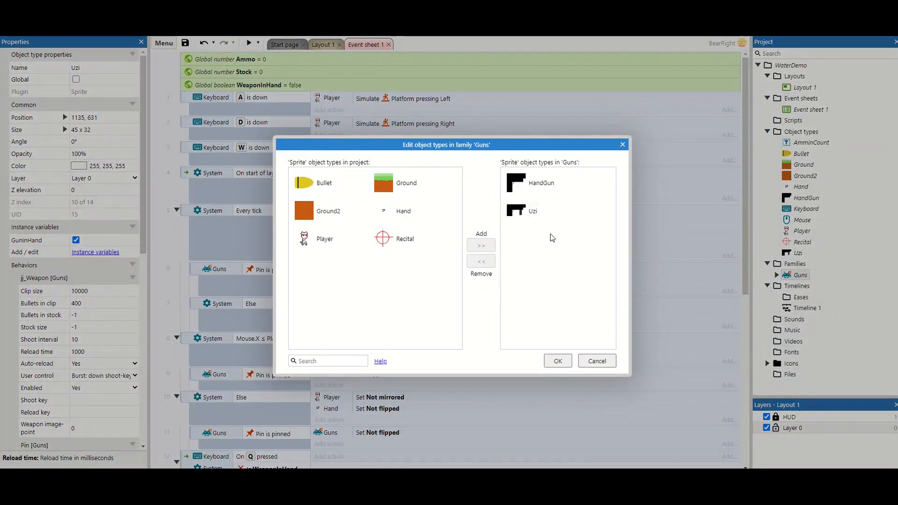
pyautogui.click(622, 144)
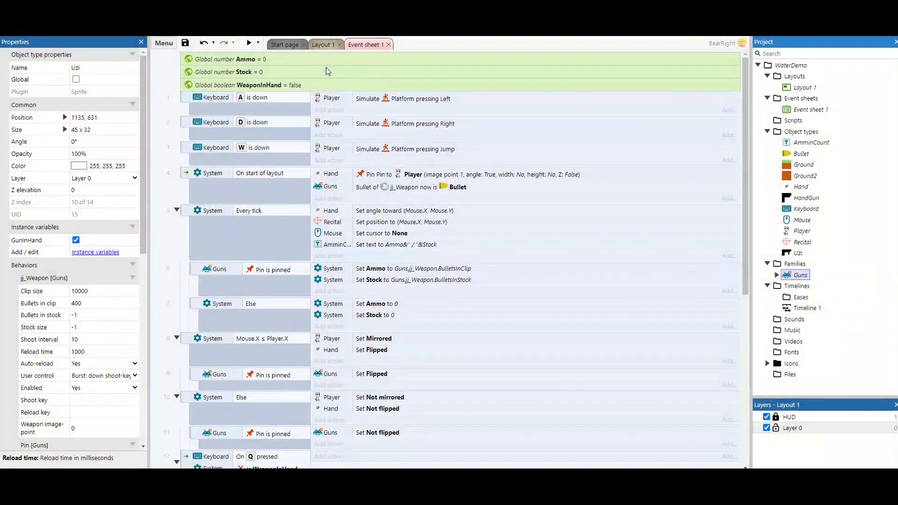
# Step: In the Uzi's image, move the origin to the grip's left edge and add image point 1 on the muzzle at 400, 29
pyautogui.click(322, 45)
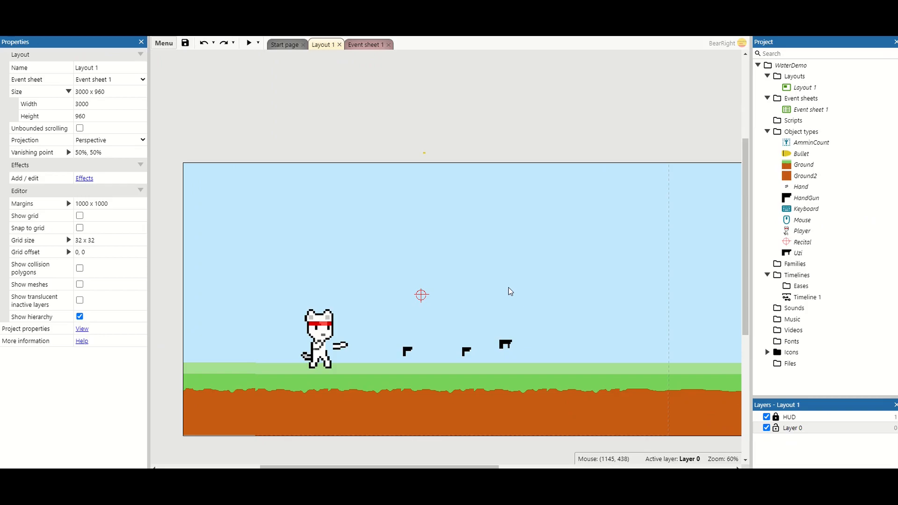
pyautogui.click(509, 346)
pyautogui.rightClick(509, 346)
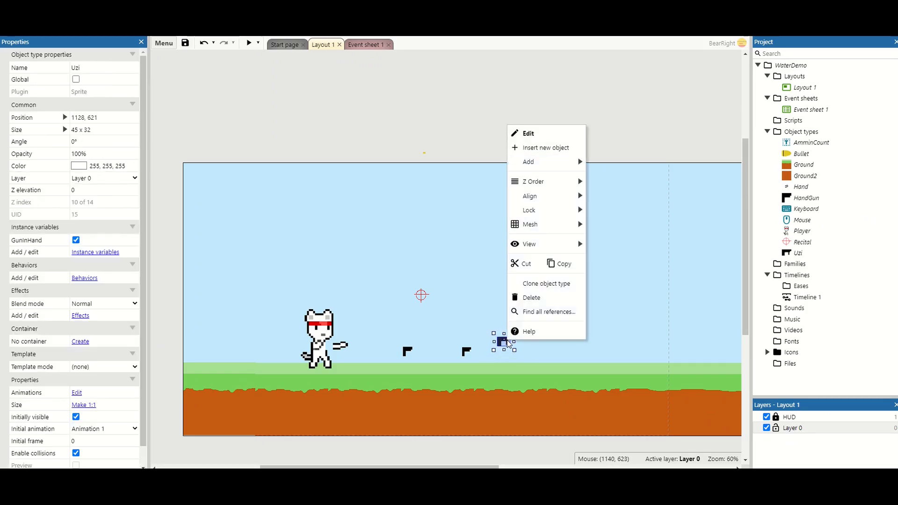
pyautogui.click(546, 136)
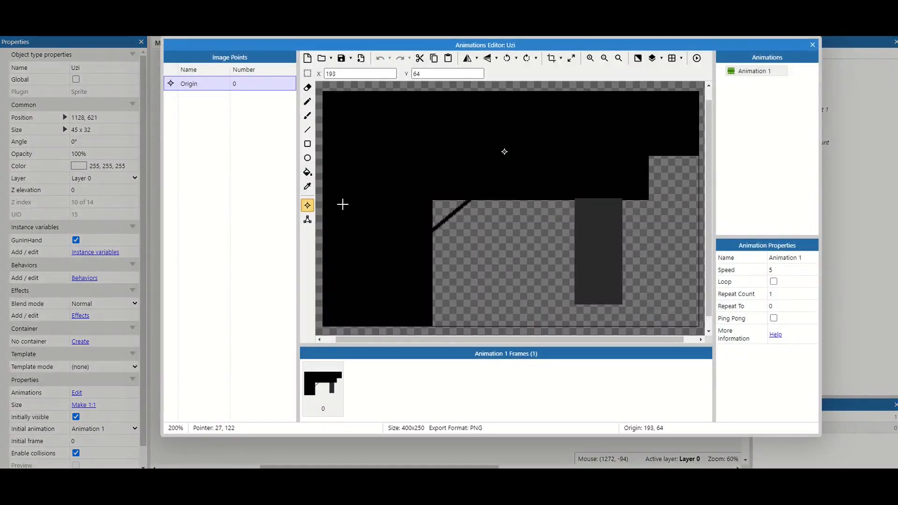
pyautogui.click(324, 266)
pyautogui.rightClick(220, 90)
pyautogui.click(223, 95)
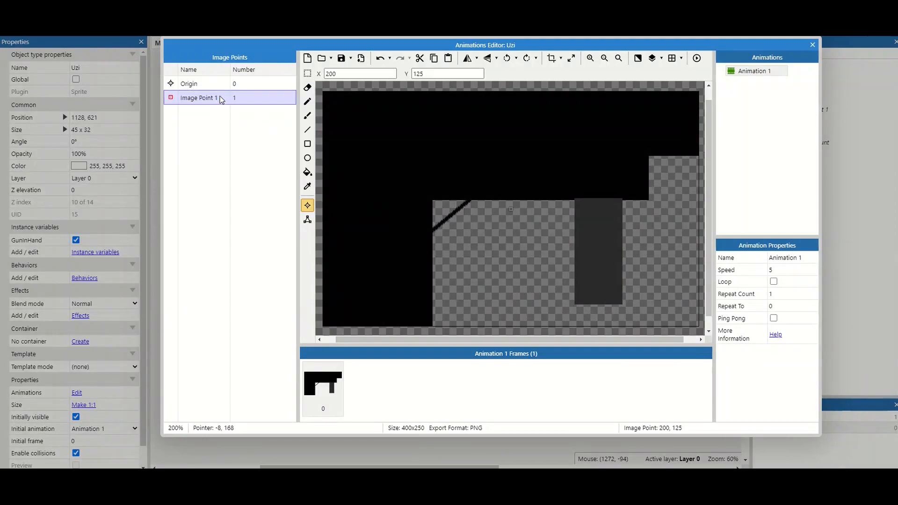
pyautogui.click(701, 119)
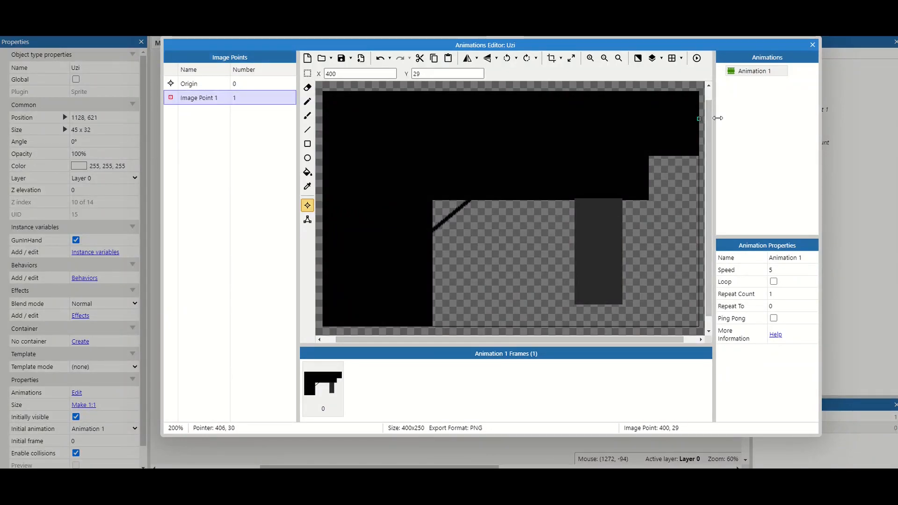
pyautogui.click(804, 44)
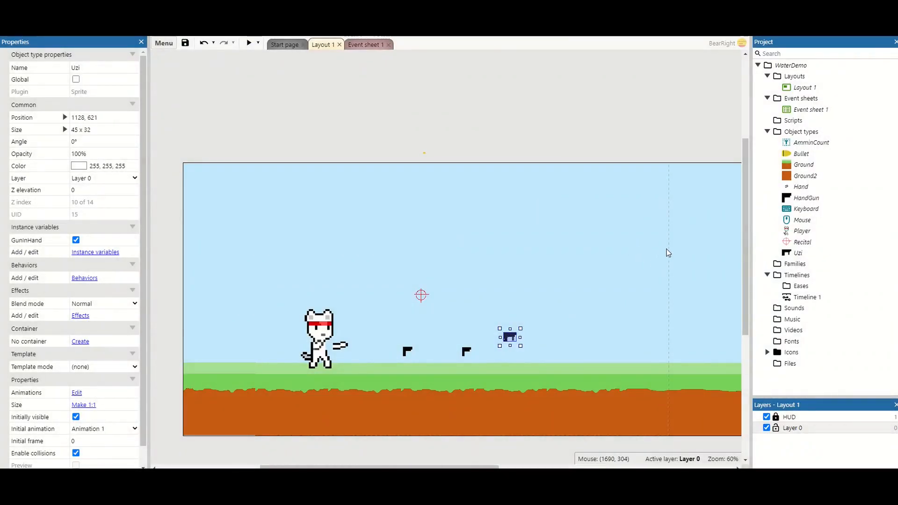
# Step: Add the Pin behavior to the Uzi object type
pyautogui.rightClick(797, 253)
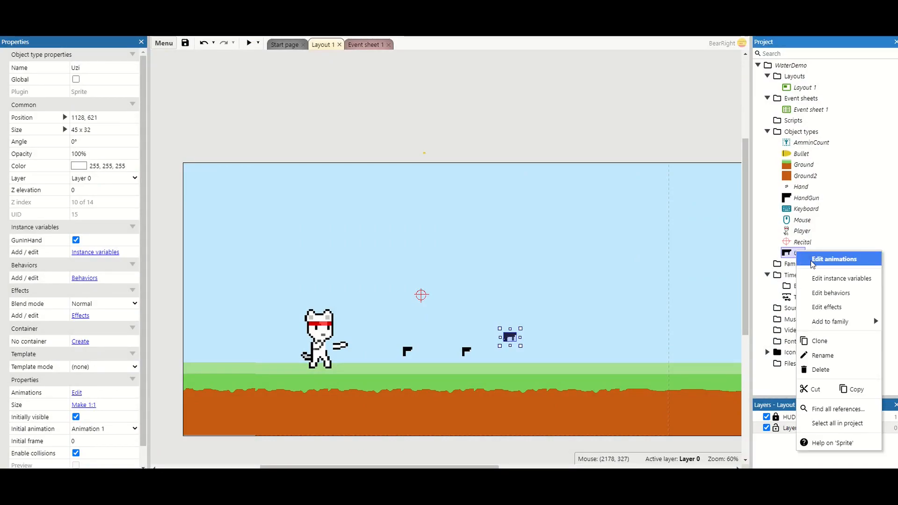
pyautogui.click(829, 292)
pyautogui.click(447, 218)
pyautogui.scroll(-2, 527, 252)
pyautogui.doubleClick(522, 273)
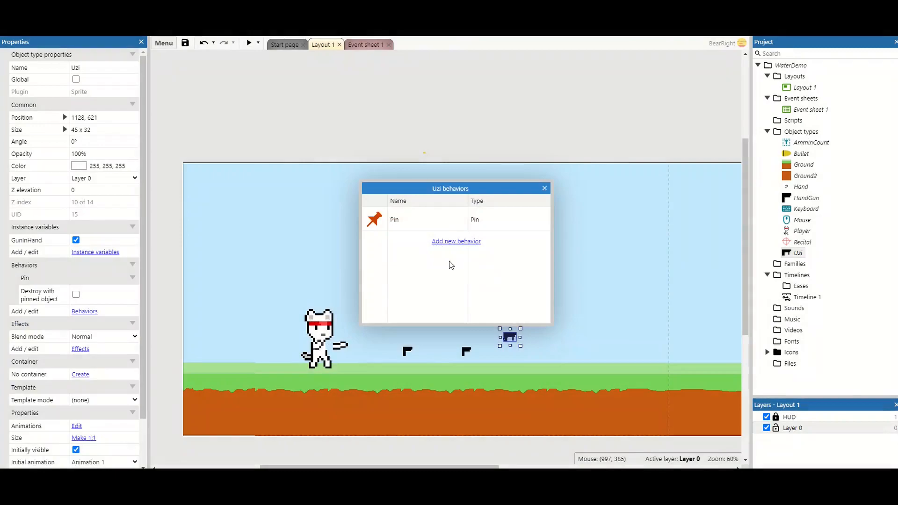
# Step: Add the jj_Weapon and Physics behaviors to the Uzi object type
pyautogui.click(447, 245)
pyautogui.click(444, 323)
pyautogui.doubleClick(444, 323)
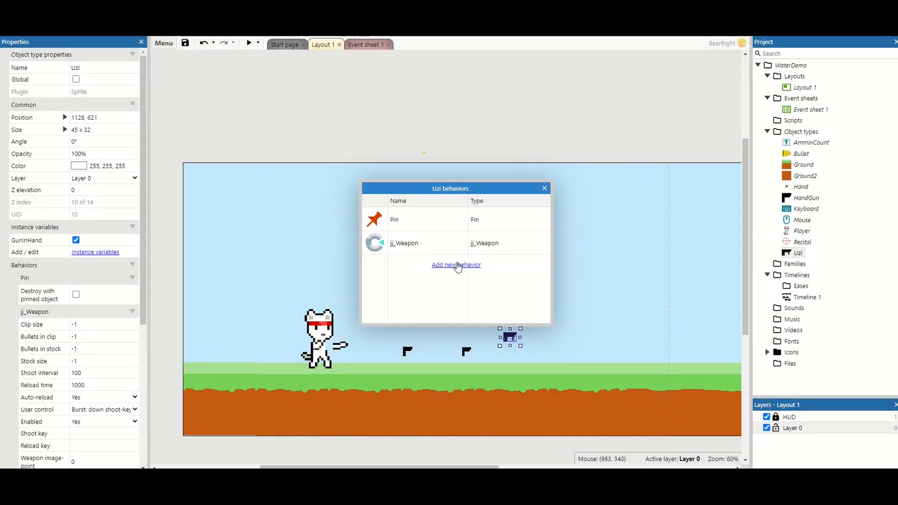
pyautogui.click(456, 265)
pyautogui.scroll(-10, 461, 264)
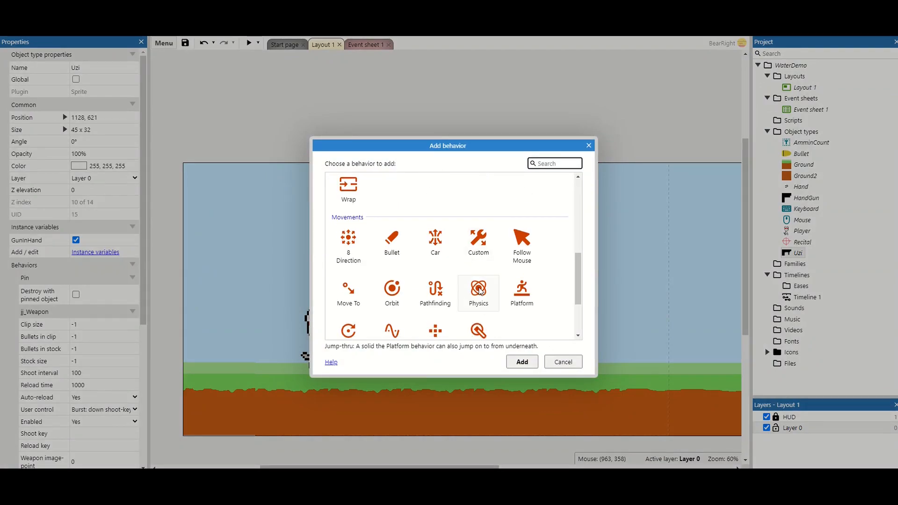
pyautogui.doubleClick(479, 290)
pyautogui.click(544, 188)
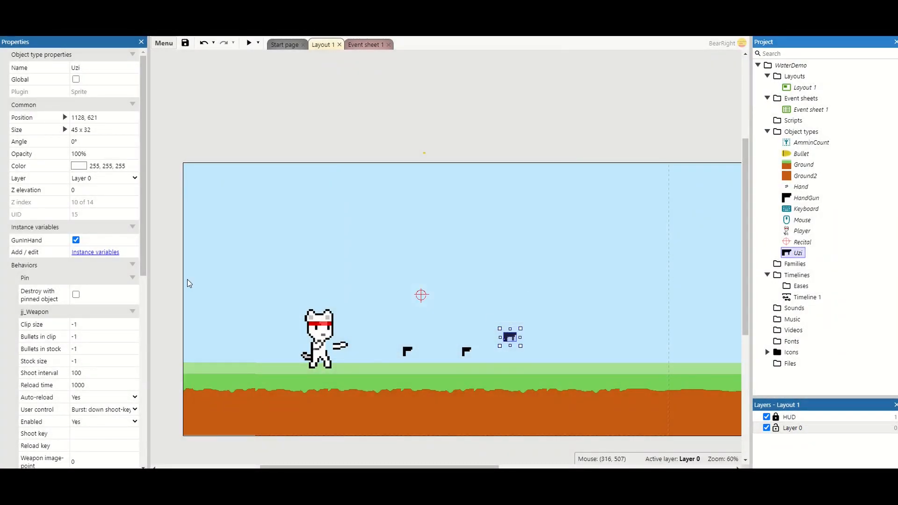
# Step: In the Uzi's jj_Weapon properties, set the weapon image-point to 1, clip size to 400 and bullets in clip to 300
pyautogui.moveTo(141, 257); pyautogui.dragTo(139, 335)
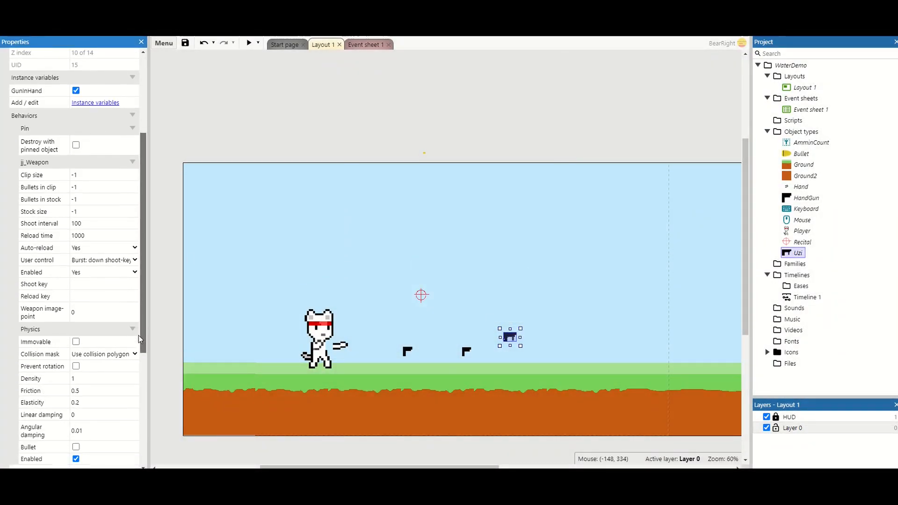
pyautogui.click(90, 310)
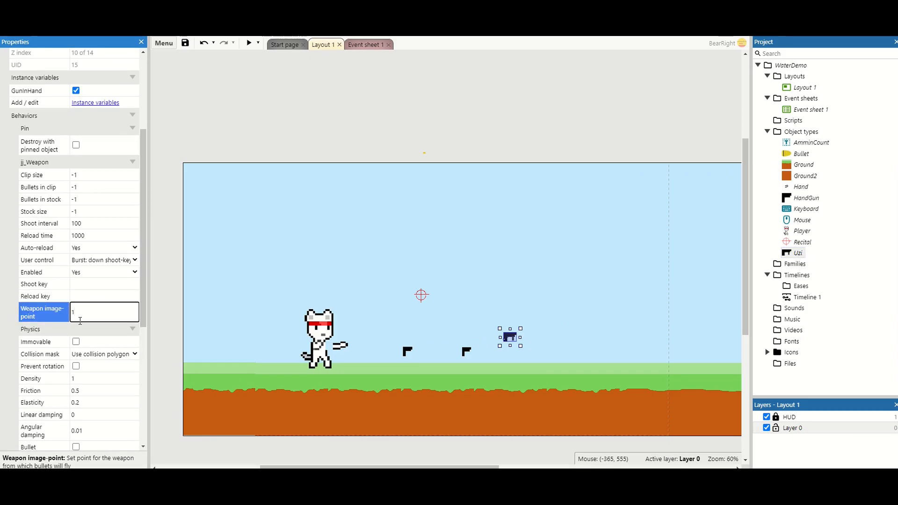
pyautogui.click(87, 173)
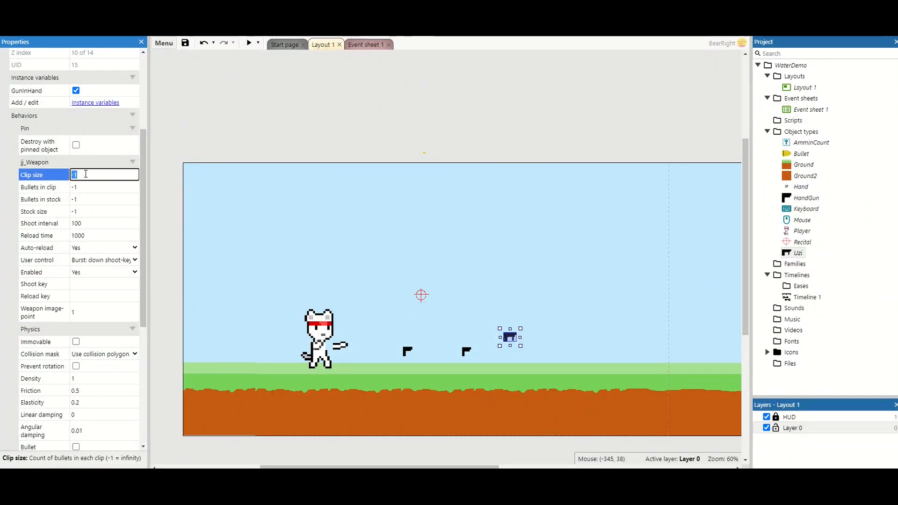
pyautogui.press('Tab')
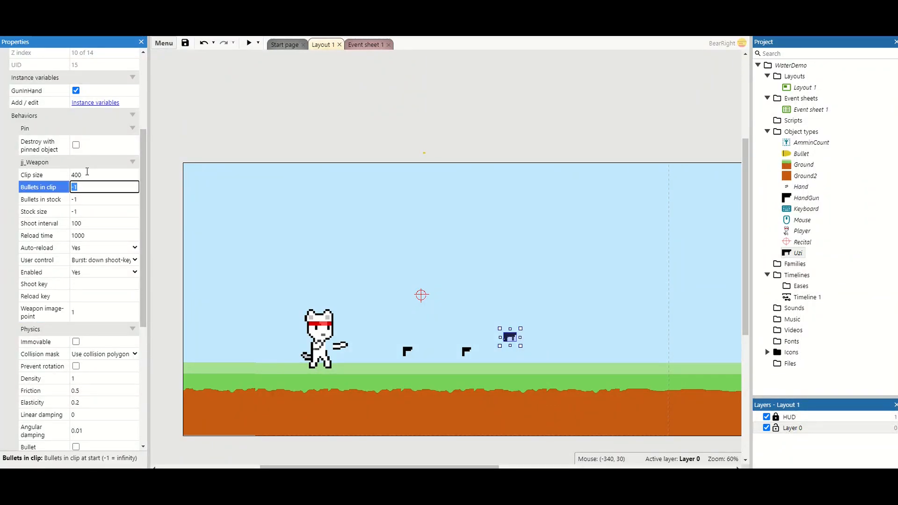
pyautogui.press('BackSpace')
pyautogui.write('00')
pyautogui.press('Tab')
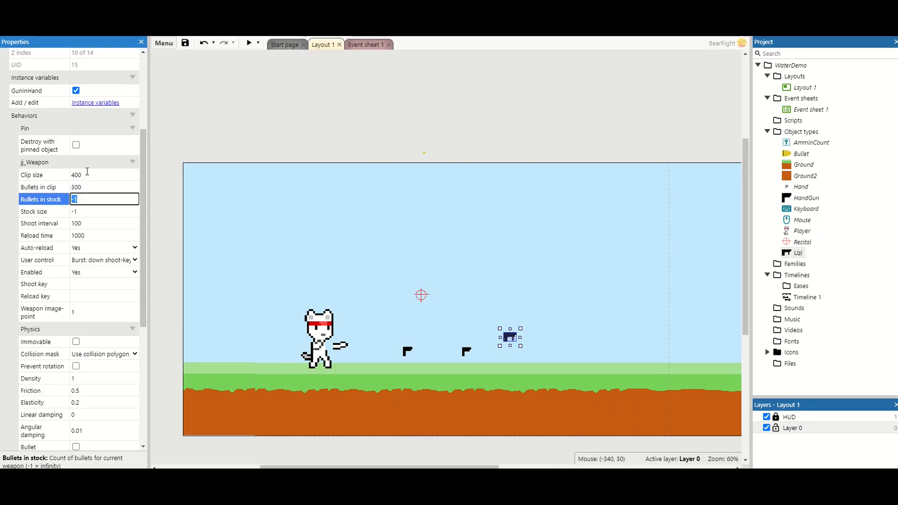
# Step: Set the Uzi's bullets in stock to 1000 and its shoot interval to 10, leaving stock size and reload time as they are
pyautogui.write('1000')
pyautogui.press('Tab')
pyautogui.press('Tab')
pyautogui.click(91, 223)
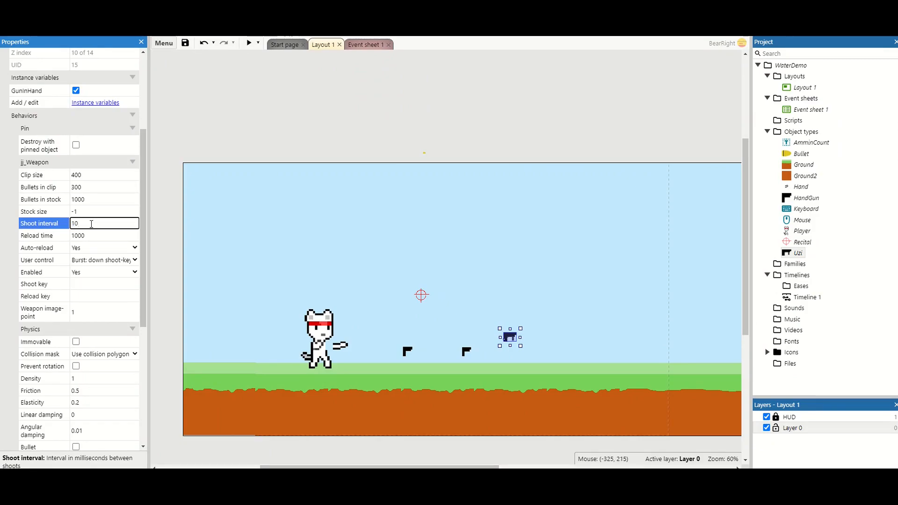
pyautogui.press('Tab')
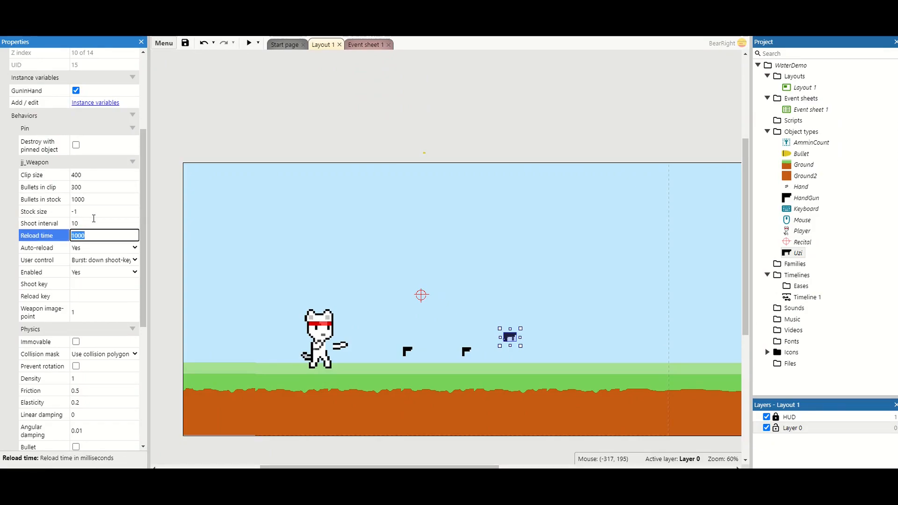
pyautogui.click(319, 142)
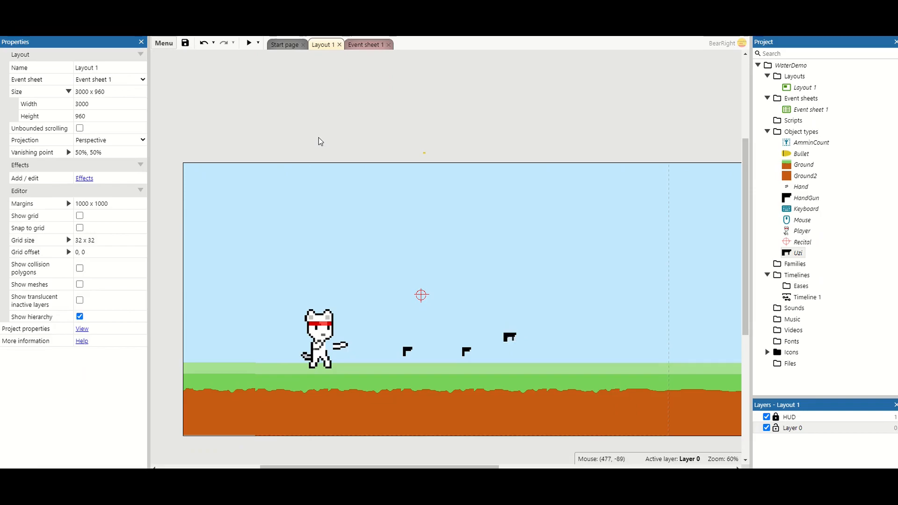
# Step: In Event sheet 1, duplicate the HandGun's jj_Weapon bullet action under On start of layout and replace HandGun with Uzi in the copy
pyautogui.click(370, 45)
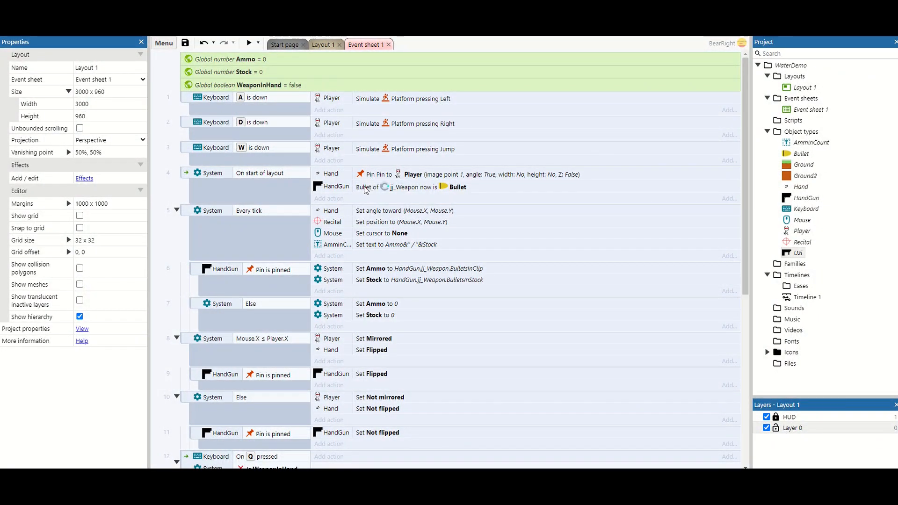
pyautogui.click(342, 189)
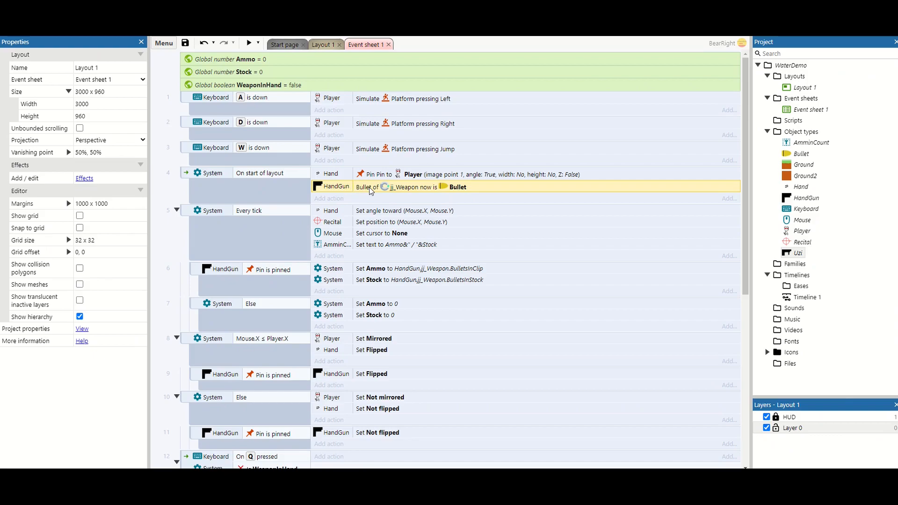
pyautogui.hotkey('ctrl', 'v')
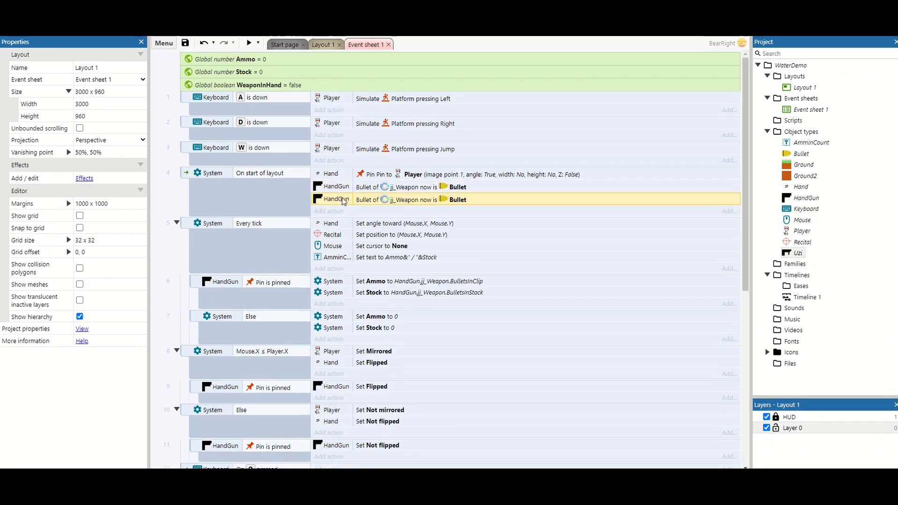
pyautogui.rightClick(341, 198)
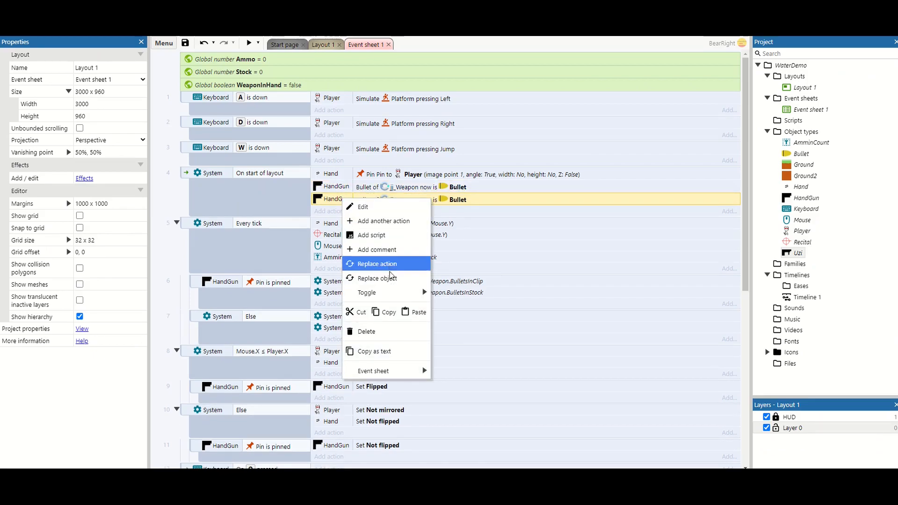
pyautogui.click(393, 279)
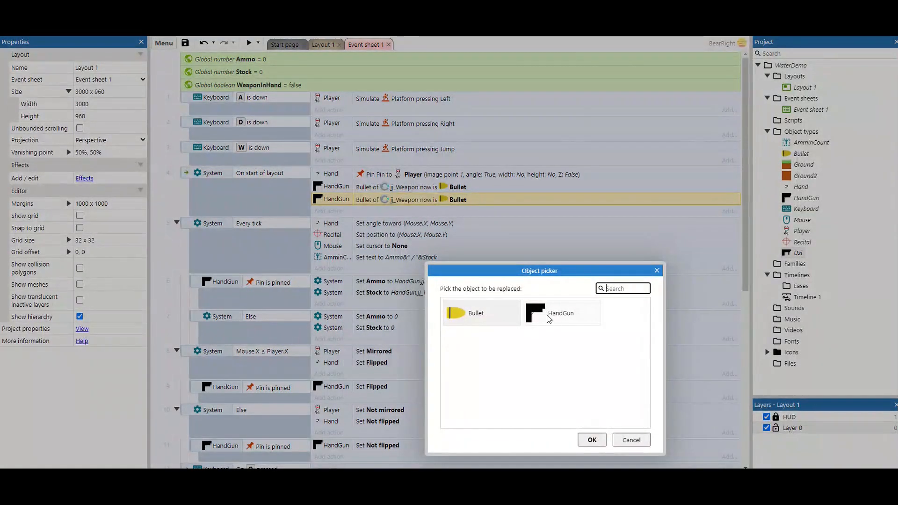
pyautogui.click(559, 314)
pyautogui.click(589, 439)
pyautogui.doubleClick(476, 324)
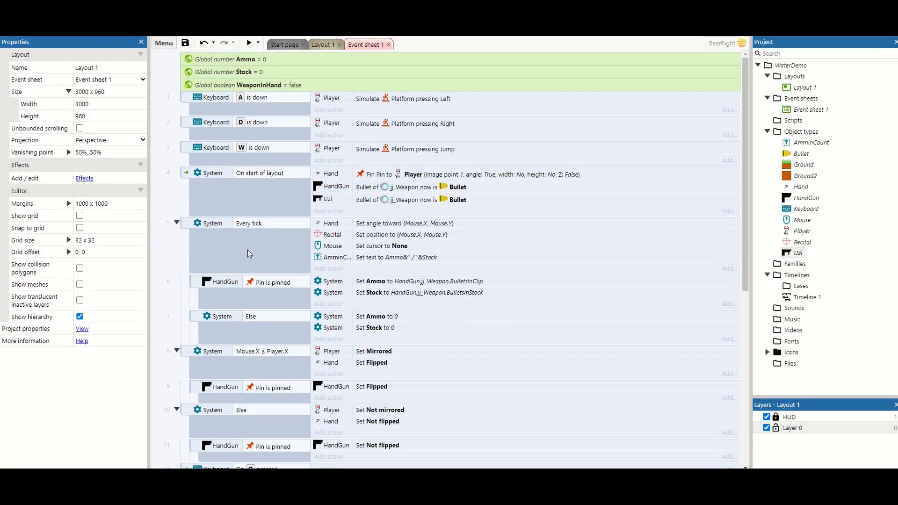
# Step: Duplicate the HandGun Pin is pinned sub-event that sets Ammo and Stock, and replace HandGun with Uzi throughout the copy
pyautogui.scroll(-2, 246, 247)
pyautogui.click(192, 194)
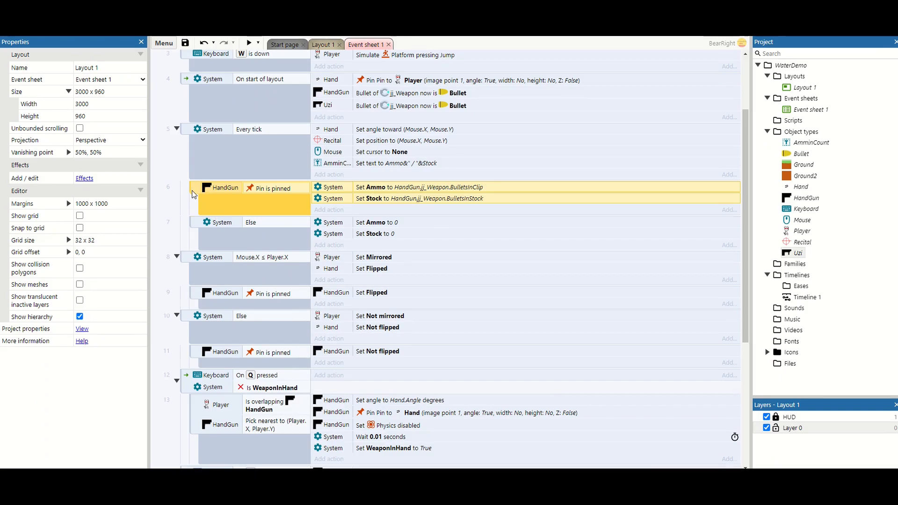
pyautogui.hotkey('ctrl', 'c')
pyautogui.hotkey('ctrl', 'v')
pyautogui.rightClick(226, 225)
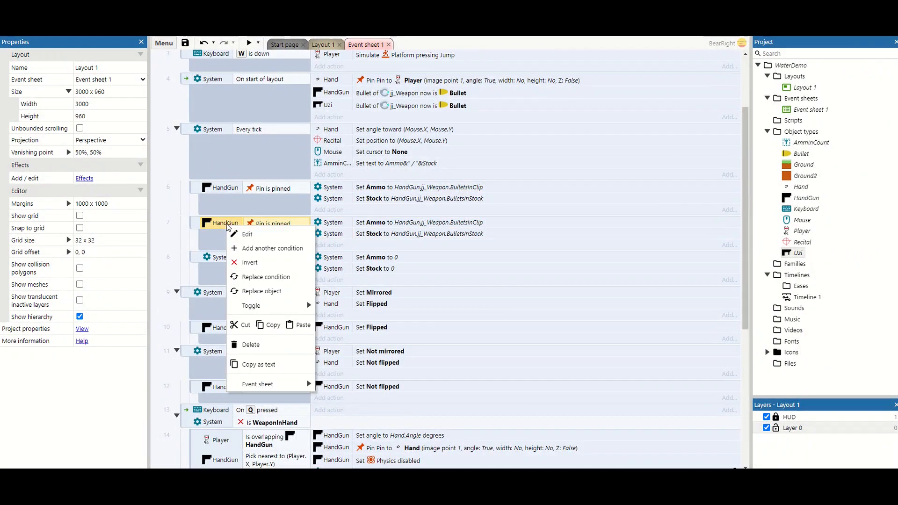
pyautogui.click(193, 225)
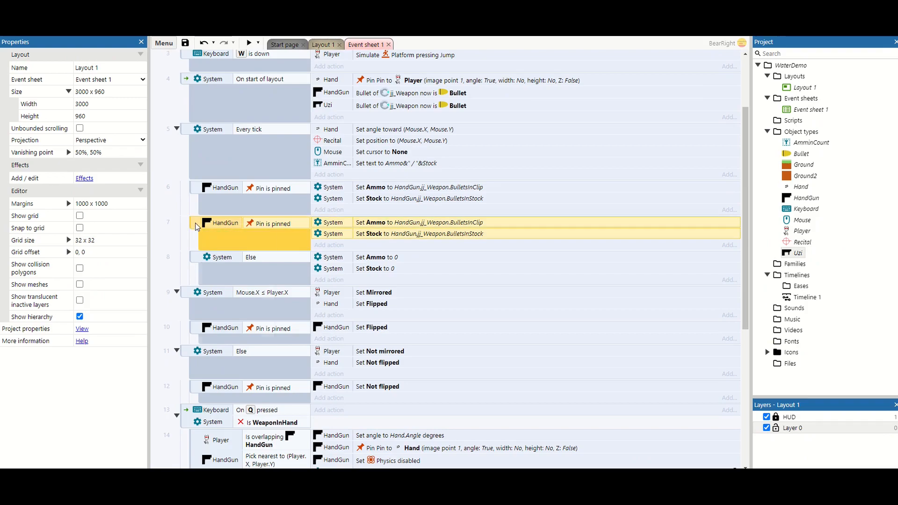
pyautogui.rightClick(196, 226)
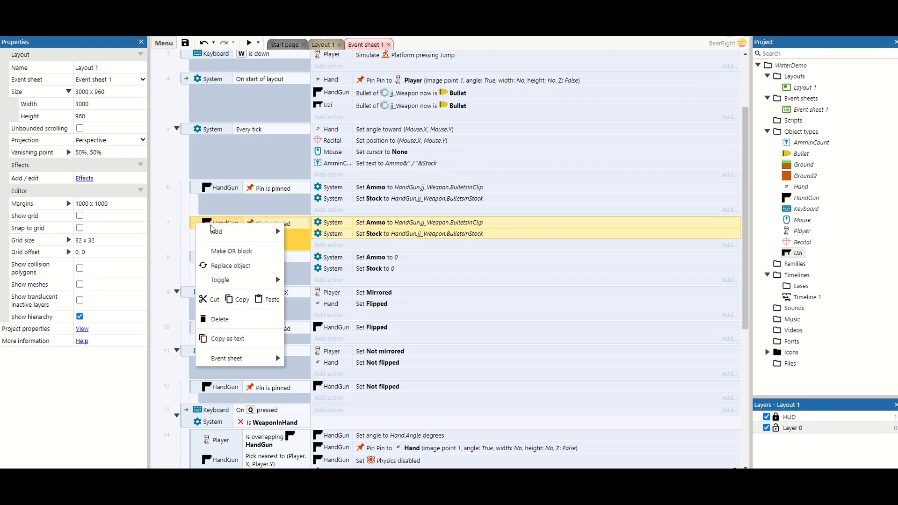
pyautogui.click(231, 266)
pyautogui.doubleClick(463, 309)
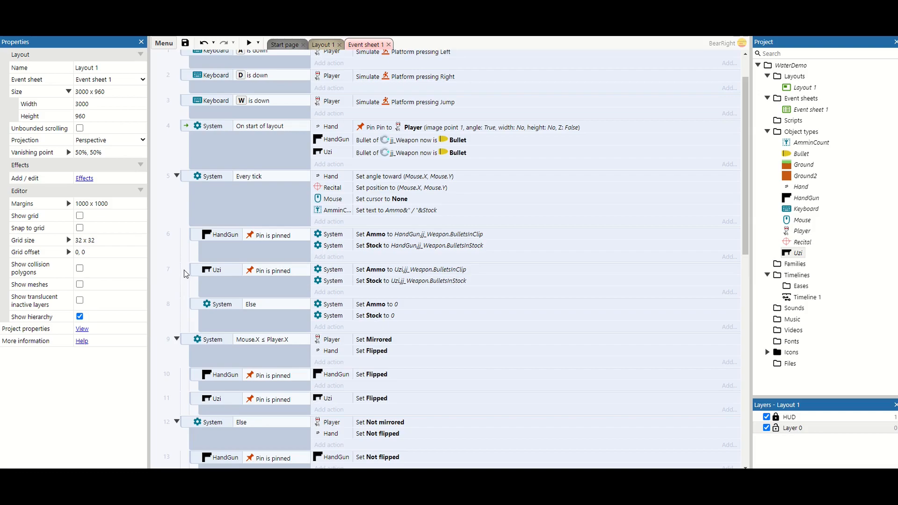
# Step: Put a System Else condition above Pin is pinned in the Uzi sub-event that sets Ammo and Stock
pyautogui.click(196, 241)
pyautogui.click(196, 274)
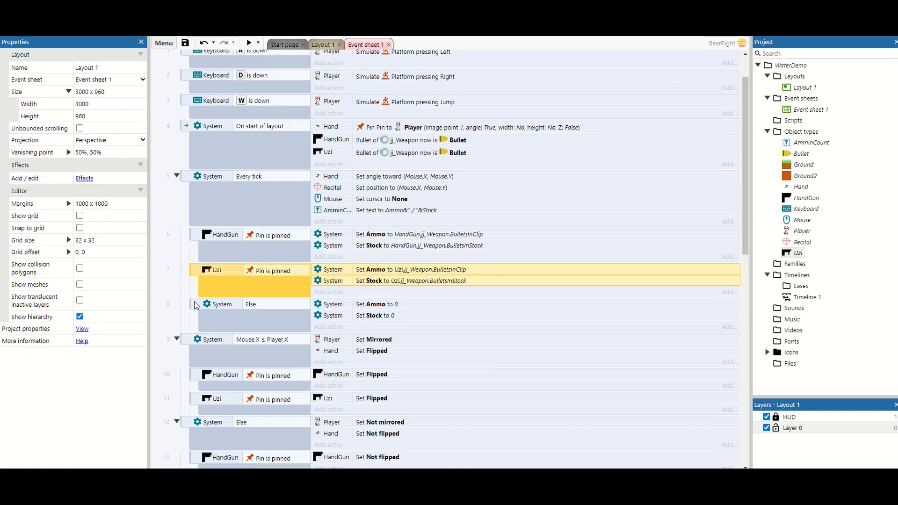
pyautogui.click(355, 313)
pyautogui.click(363, 307)
pyautogui.click(226, 271)
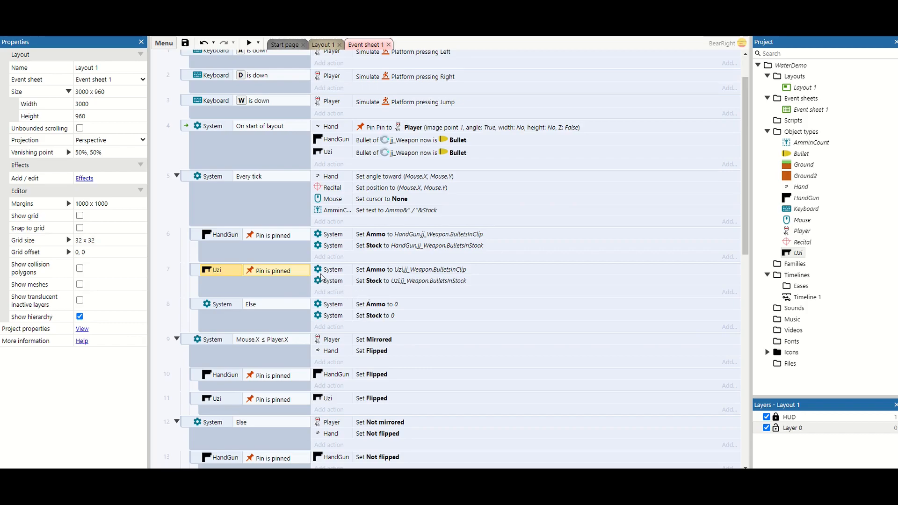
pyautogui.click(230, 306)
pyautogui.moveTo(232, 306); pyautogui.dragTo(230, 268)
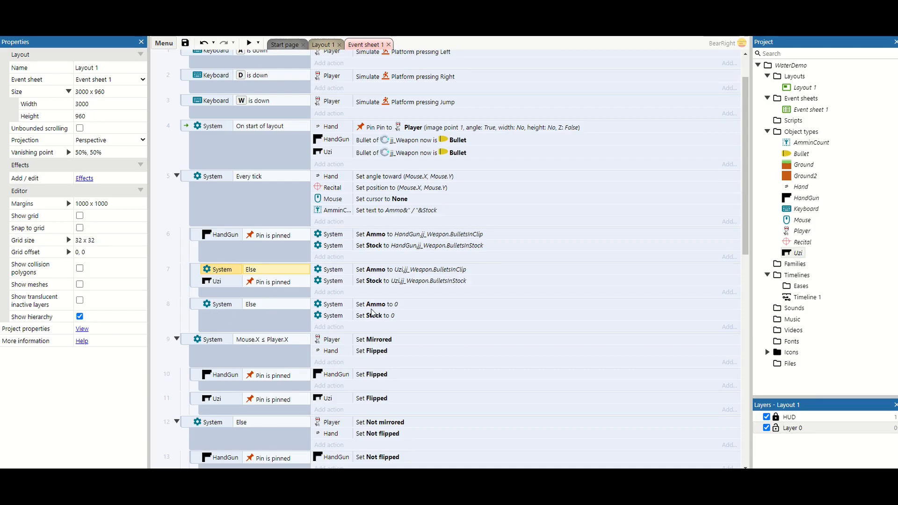
pyautogui.click(276, 305)
pyautogui.click(259, 238)
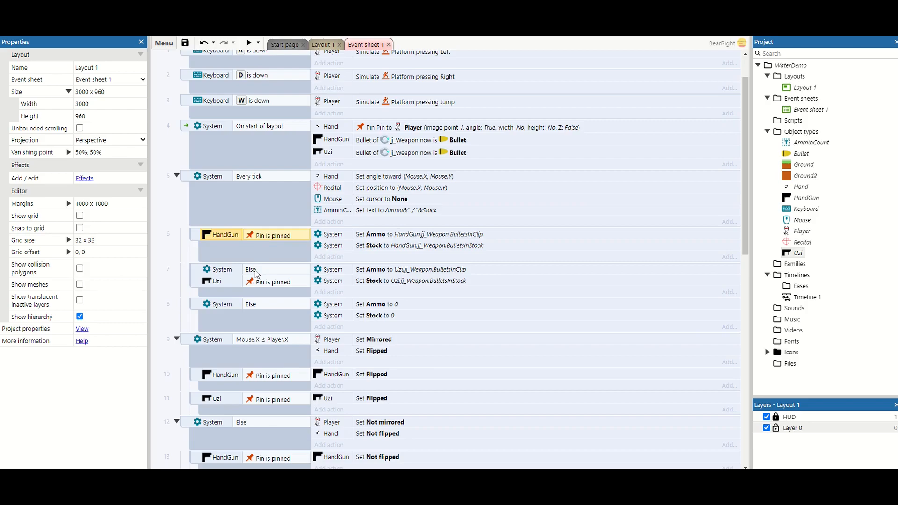
pyautogui.click(378, 306)
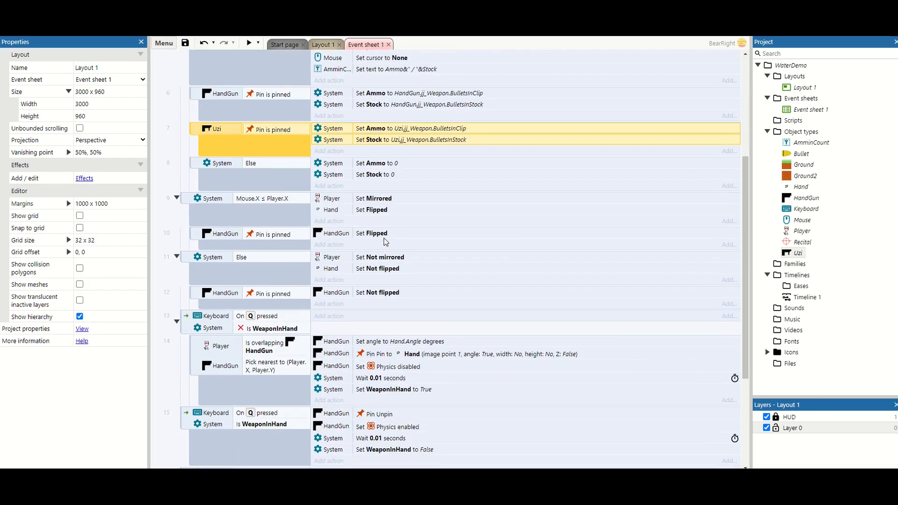
# Step: Duplicate the HandGun Set Flipped sub-event under Mouse.X ≤ Player.X and replace HandGun with Uzi in the copy
pyautogui.click(196, 237)
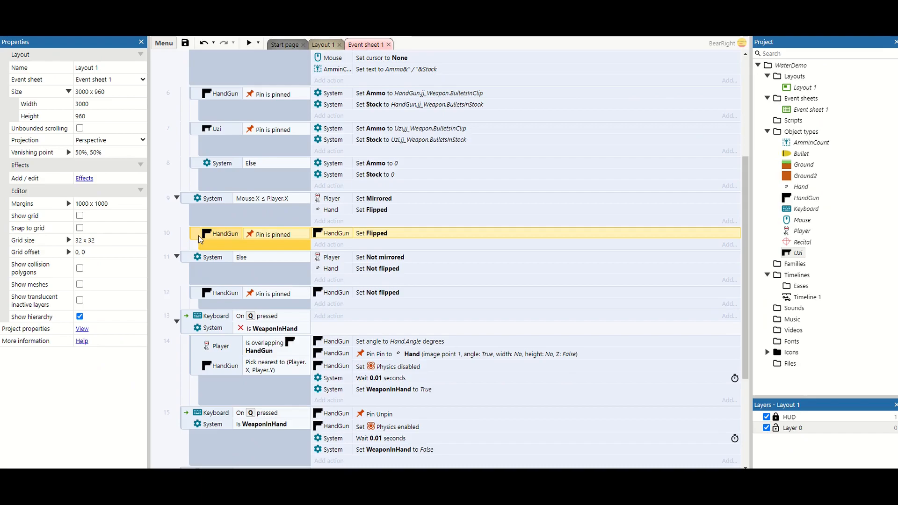
pyautogui.hotkey('ctrl', 'c')
pyautogui.hotkey('ctrl', 'v')
pyautogui.rightClick(202, 263)
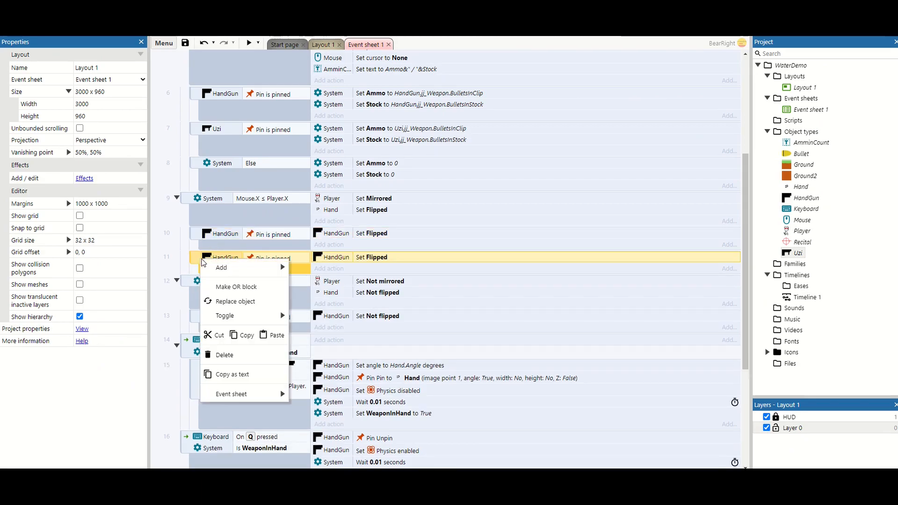
pyautogui.click(236, 301)
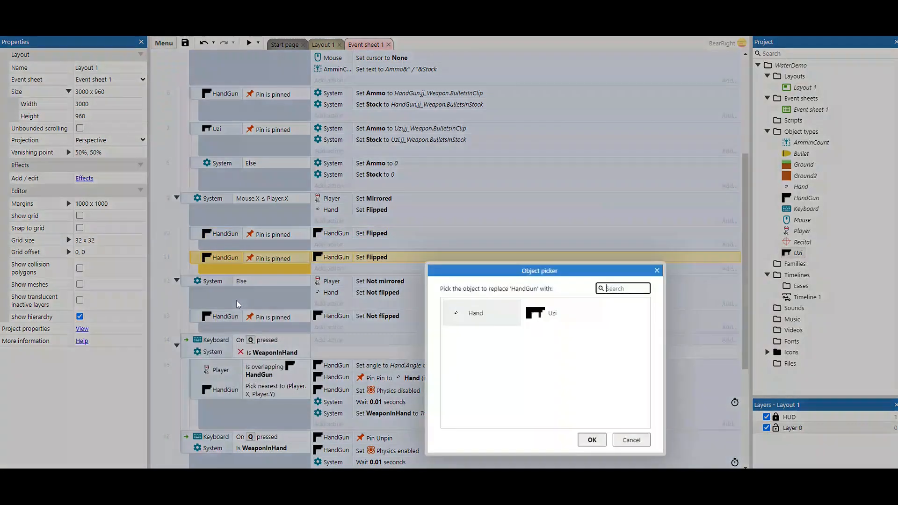
pyautogui.doubleClick(544, 315)
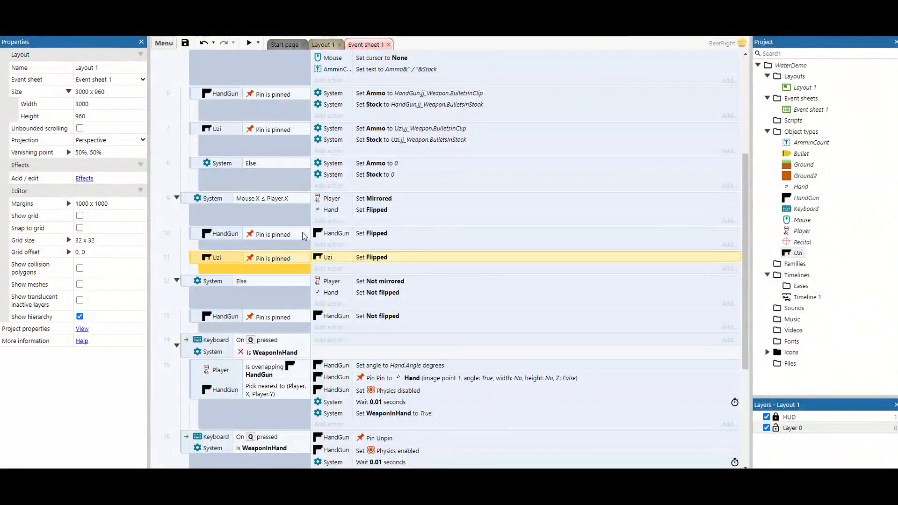
# Step: Duplicate the HandGun Set Not flipped sub-event under the System Else event and replace HandGun with Uzi in the copy
pyautogui.scroll(-2, 304, 236)
pyautogui.click(199, 229)
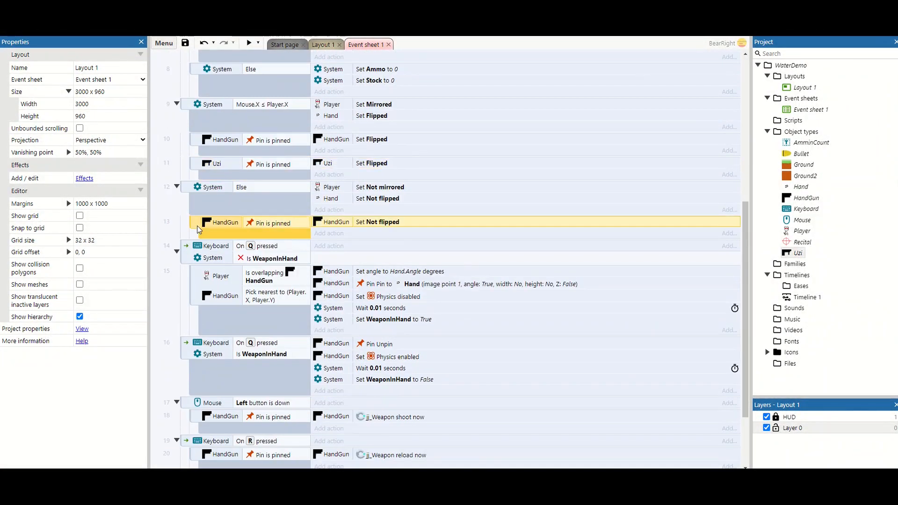
pyautogui.hotkey('ctrl', 'v')
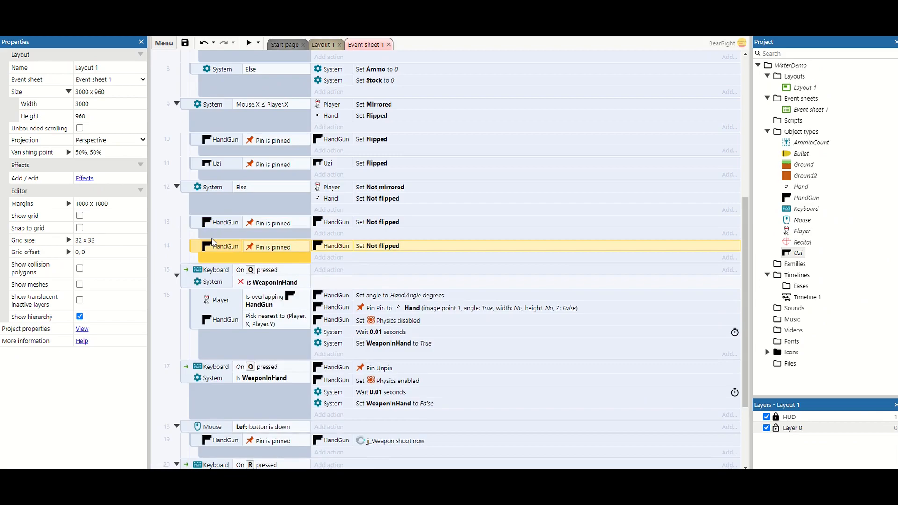
pyautogui.rightClick(218, 246)
pyautogui.click(199, 247)
pyautogui.rightClick(199, 247)
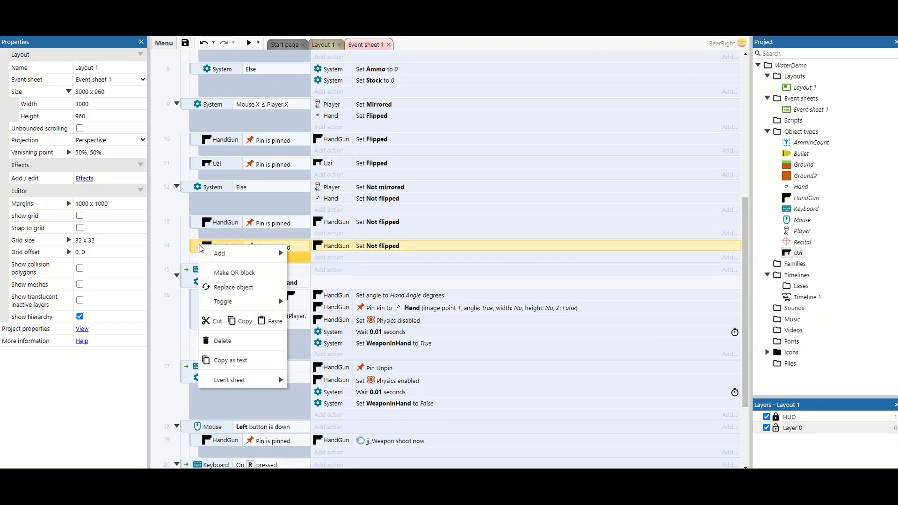
pyautogui.click(248, 287)
pyautogui.click(562, 320)
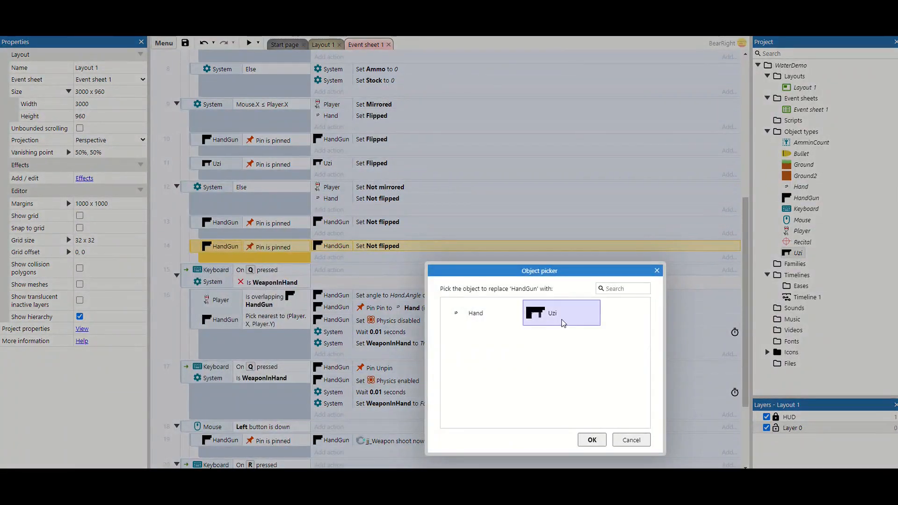
pyautogui.doubleClick(563, 320)
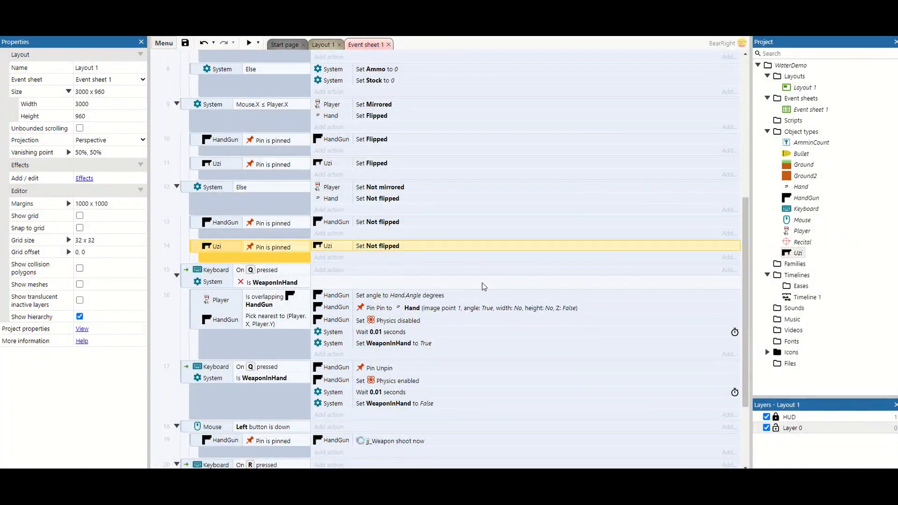
# Step: Duplicate the HandGun pickup sub-event under On Q pressed with WeaponInHand inverted, and replace HandGun with Uzi in the copy
pyautogui.scroll(-2, 339, 245)
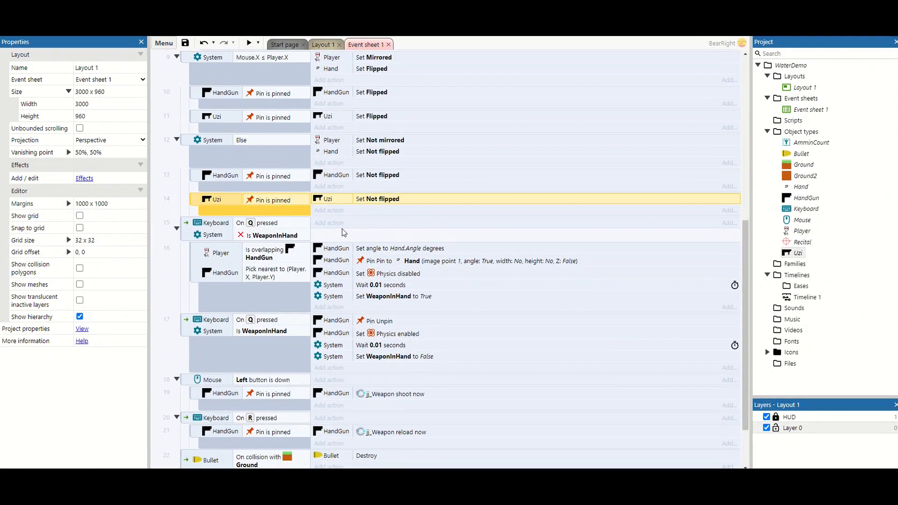
pyautogui.scroll(-2, 343, 229)
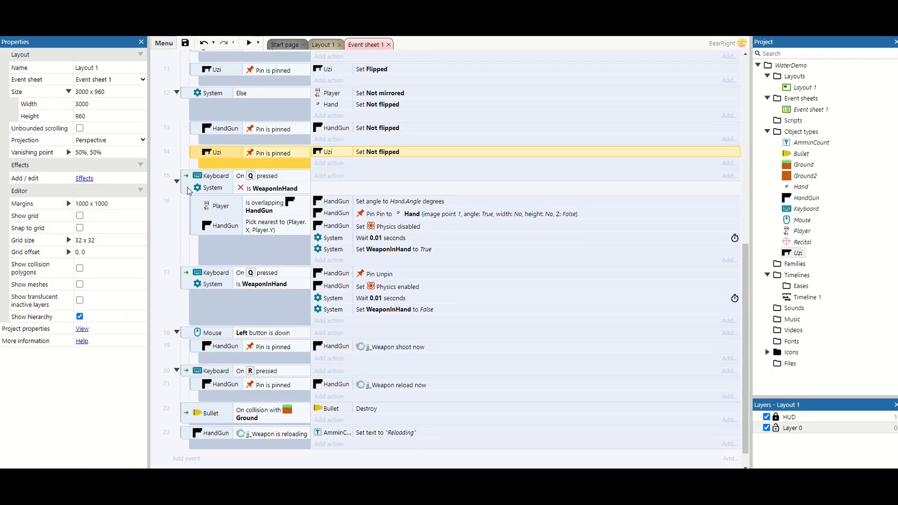
pyautogui.click(195, 226)
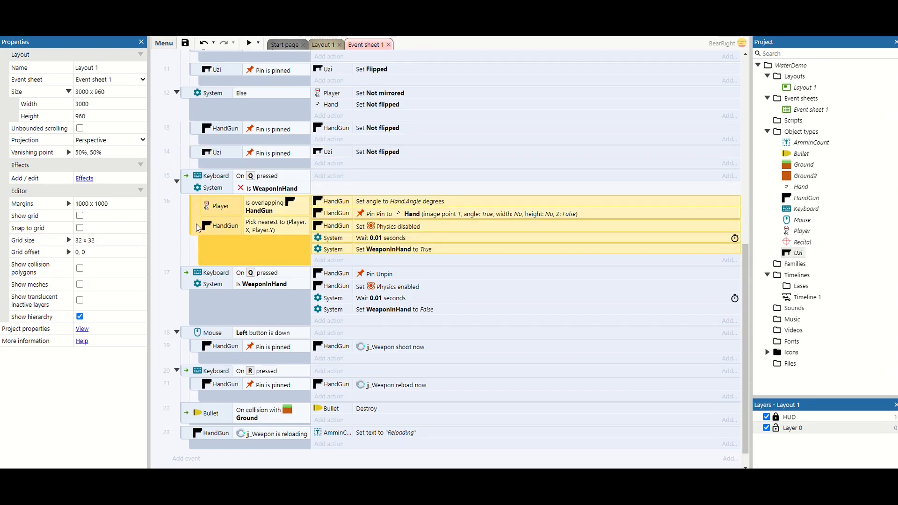
pyautogui.hotkey('ctrl', 'c')
pyautogui.hotkey('ctrl', 'v')
pyautogui.rightClick(202, 291)
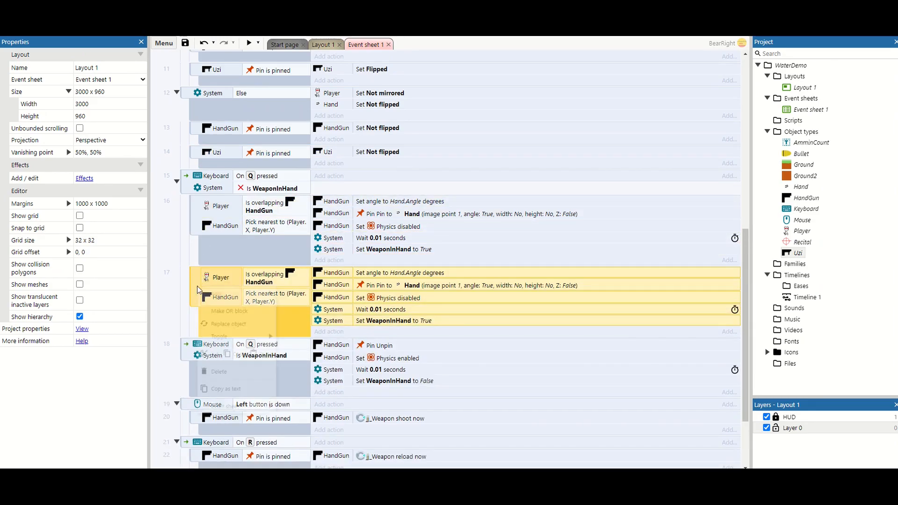
pyautogui.click(230, 329)
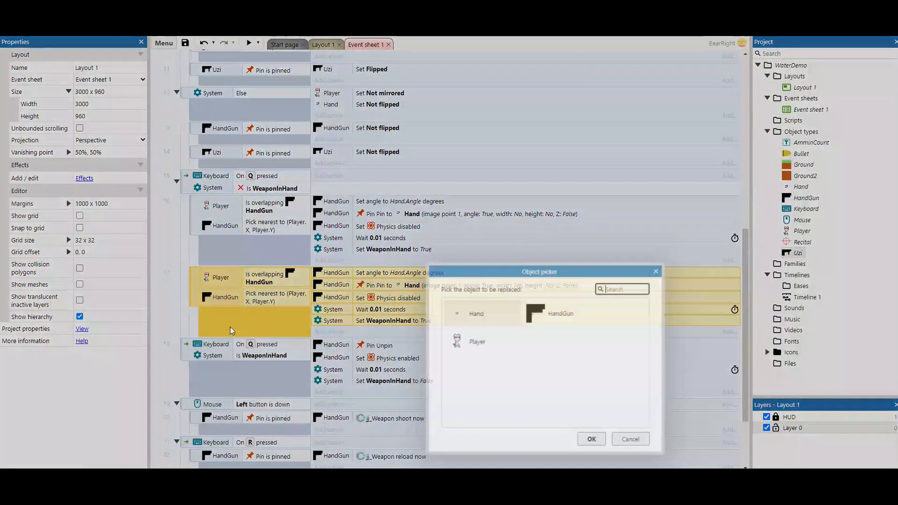
pyautogui.doubleClick(548, 313)
pyautogui.doubleClick(483, 314)
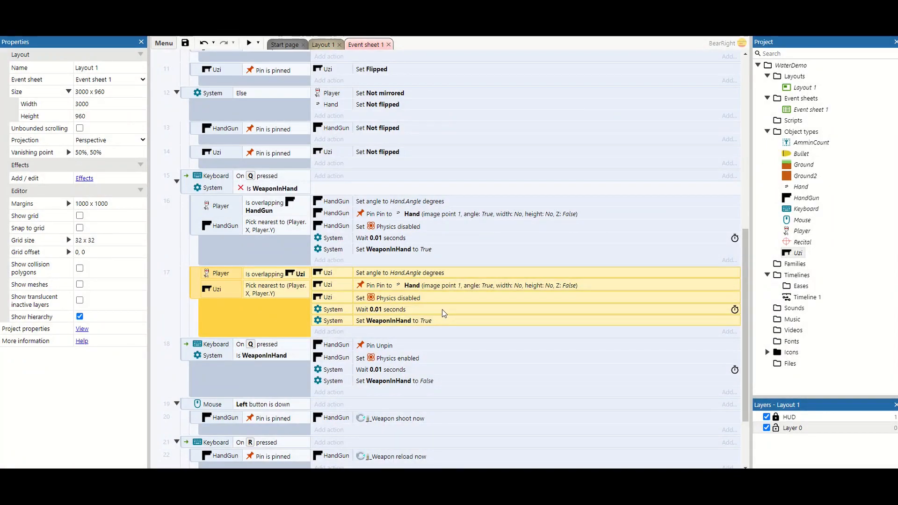
# Step: Put a System Else condition above Is overlapping Uzi in the Uzi pickup sub-event and delete the leftover empty sub-event
pyautogui.rightClick(196, 281)
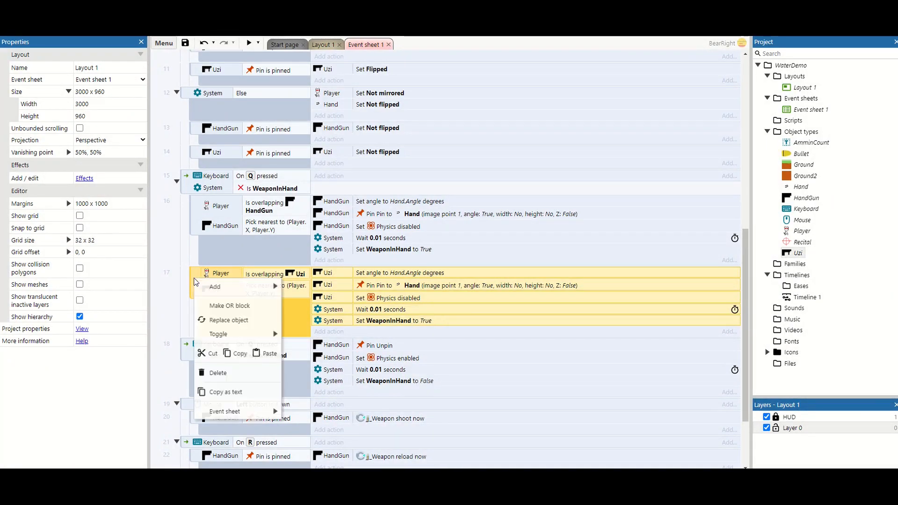
pyautogui.moveTo(213, 286)
pyautogui.click(323, 386)
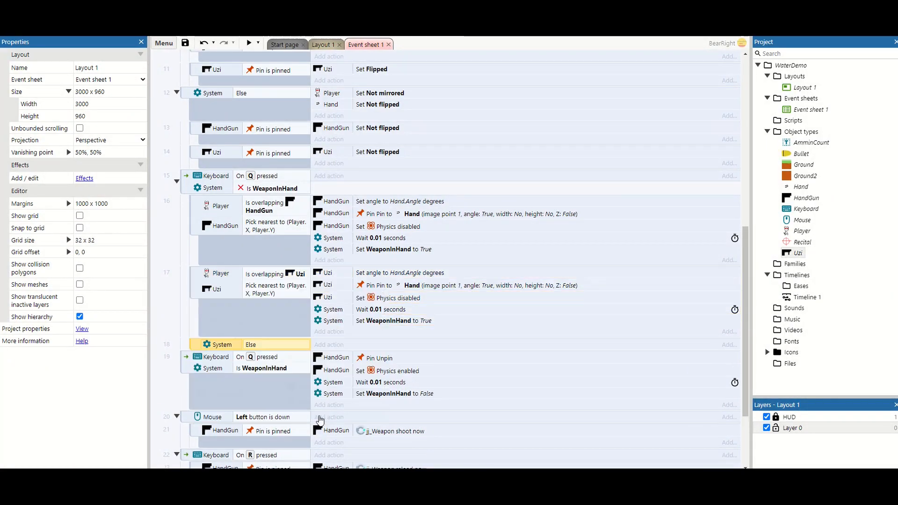
pyautogui.moveTo(220, 344); pyautogui.dragTo(226, 277)
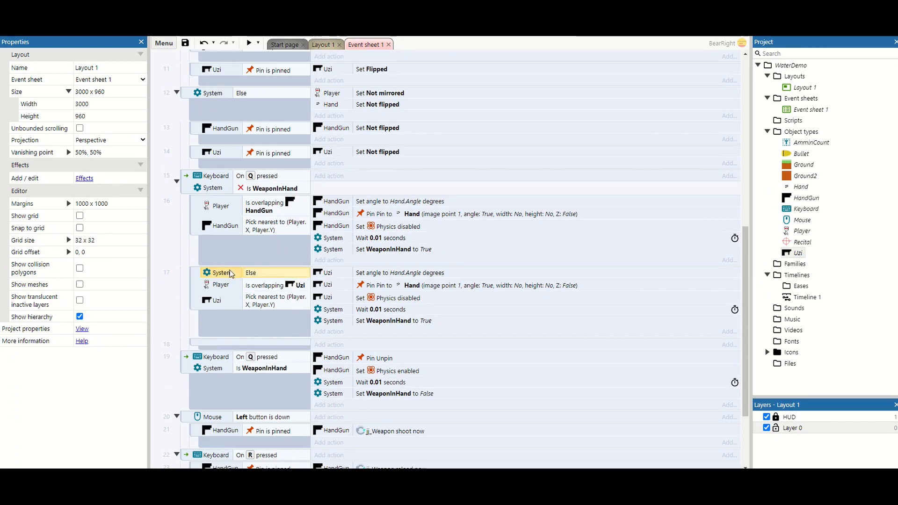
pyautogui.click(199, 344)
pyautogui.press('Delete')
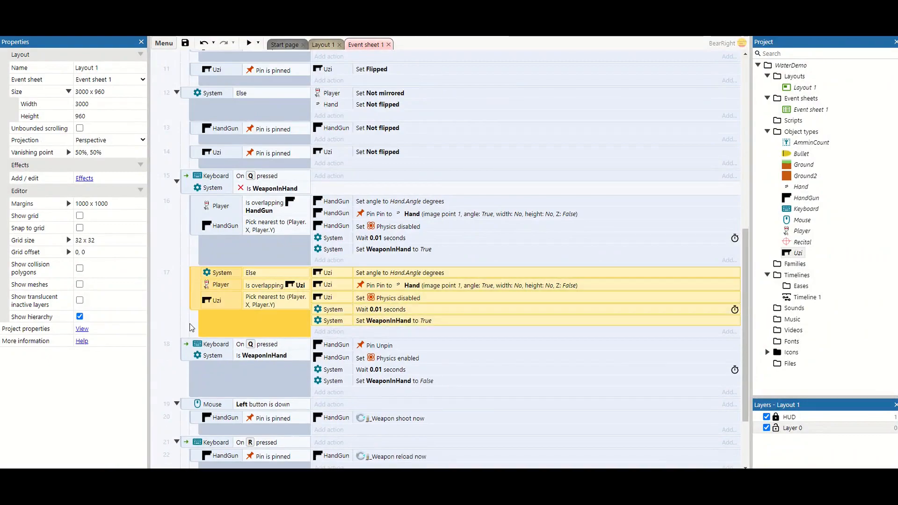
pyautogui.click(175, 271)
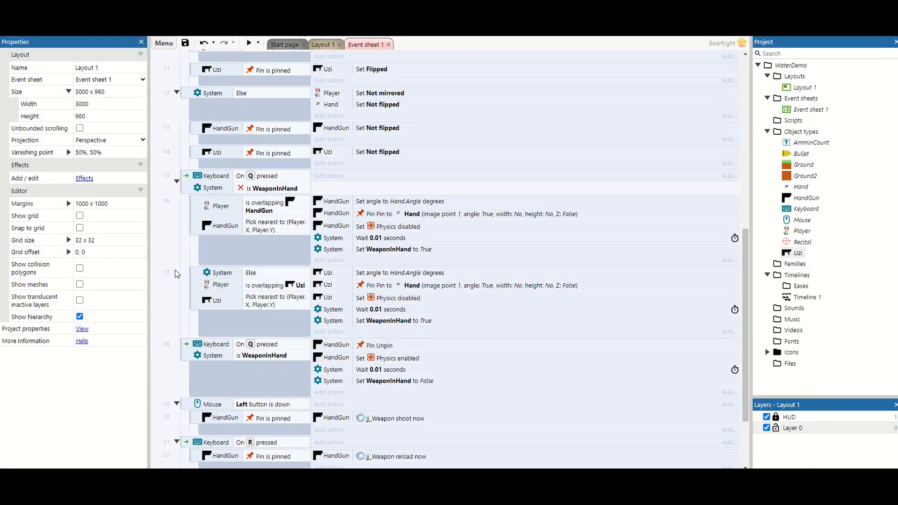
pyautogui.click(208, 275)
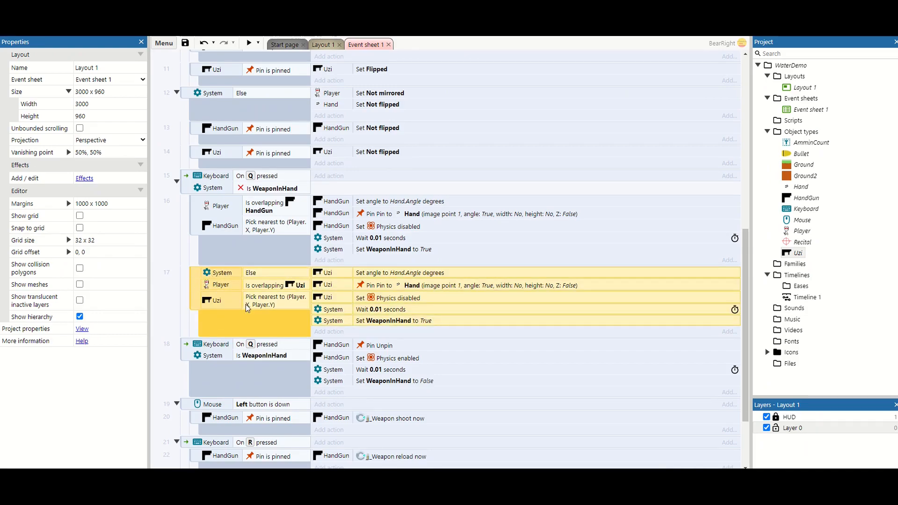
pyautogui.click(197, 219)
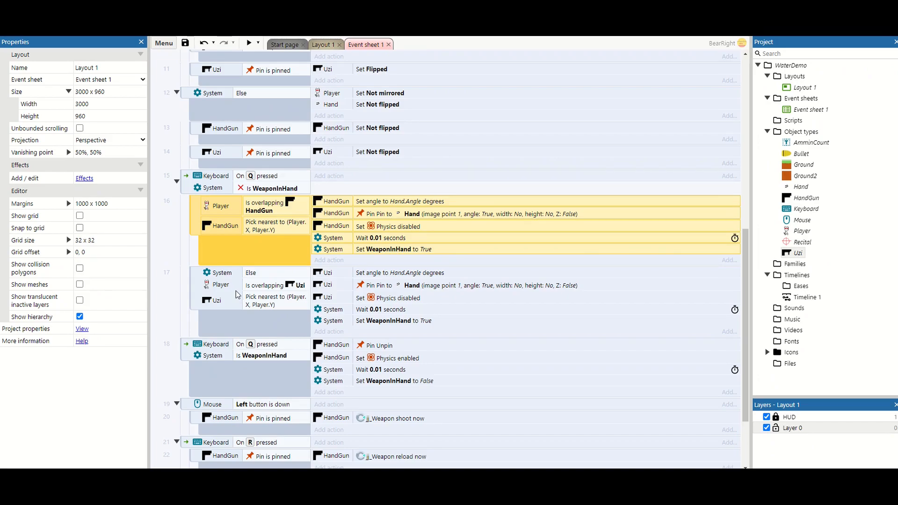
# Step: Duplicate the HandGun Unpin and Set Physics enabled actions in the Q drop event and replace HandGun with Uzi in the copies
pyautogui.scroll(-2, 237, 293)
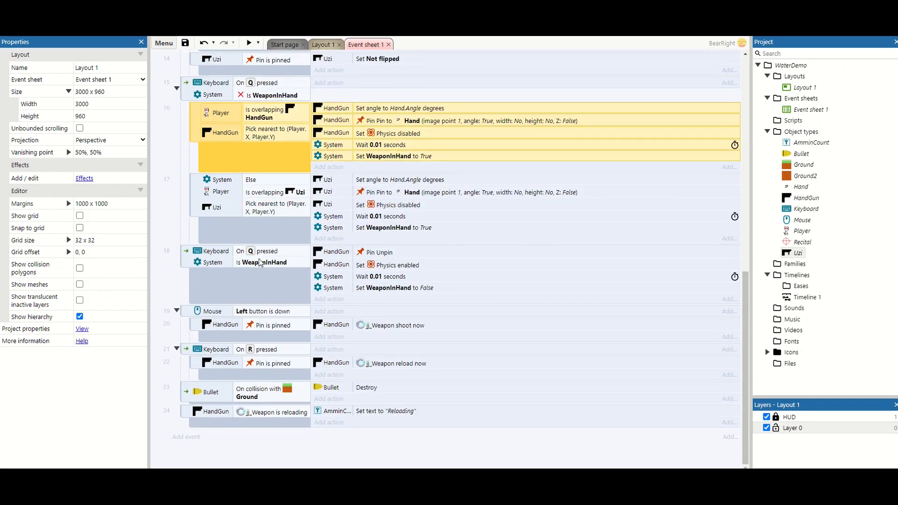
pyautogui.click(188, 259)
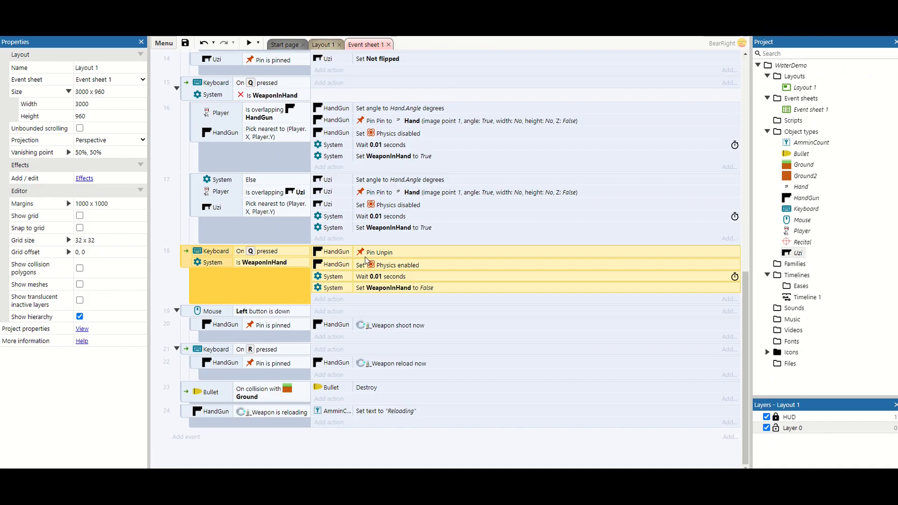
pyautogui.click(385, 252)
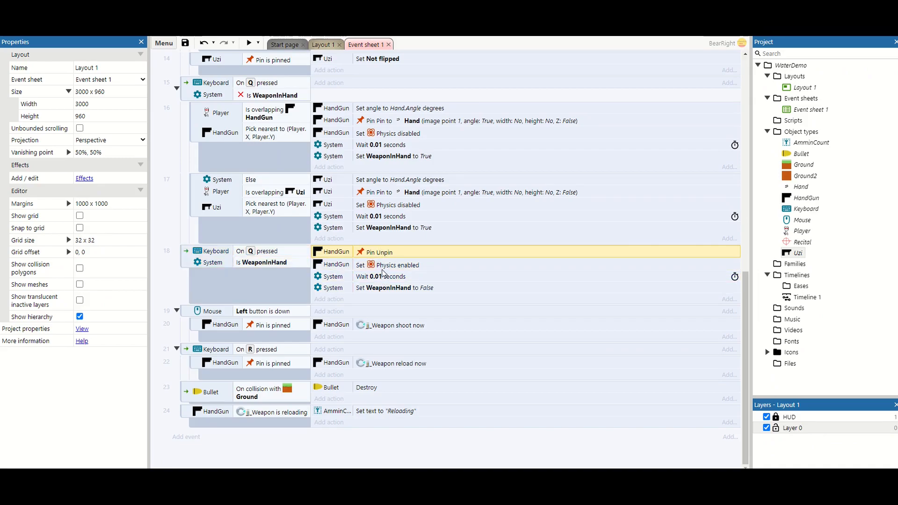
pyautogui.keyDown('ctrl'); pyautogui.click(384, 269); pyautogui.keyUp('ctrl')
pyautogui.hotkey('ctrl', 'c')
pyautogui.hotkey('ctrl', 'v')
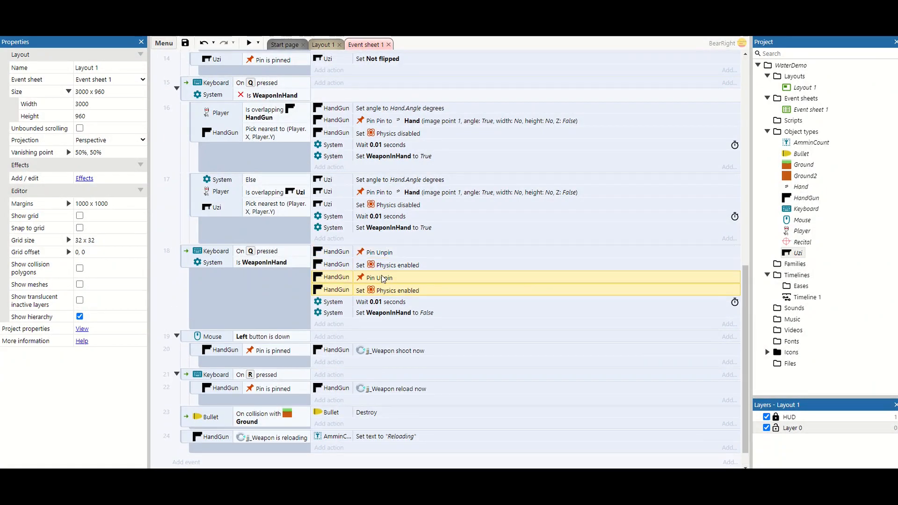
pyautogui.rightClick(382, 279)
pyautogui.click(398, 355)
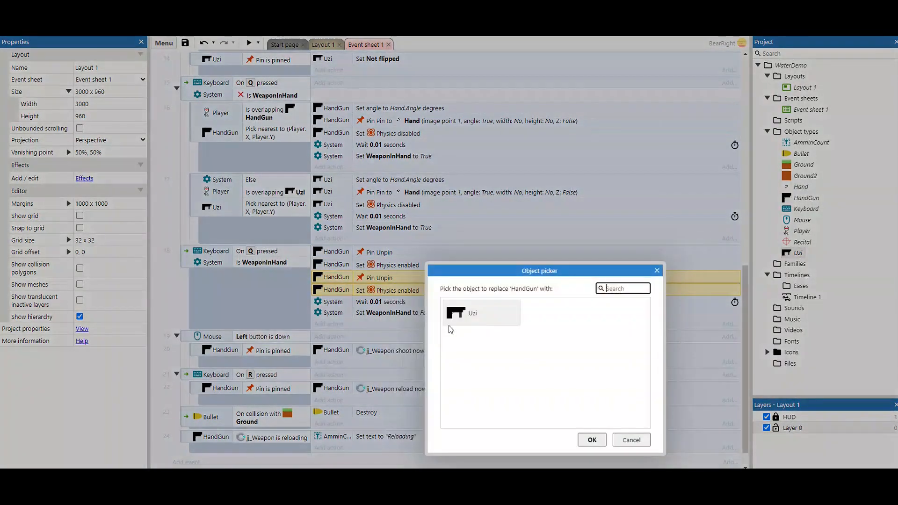
pyautogui.doubleClick(453, 311)
# Step: Duplicate the HandGun jj_Weapon shoot now sub-event under Left button is down and replace HandGun with Uzi in the copy
pyautogui.scroll(-1, 354, 288)
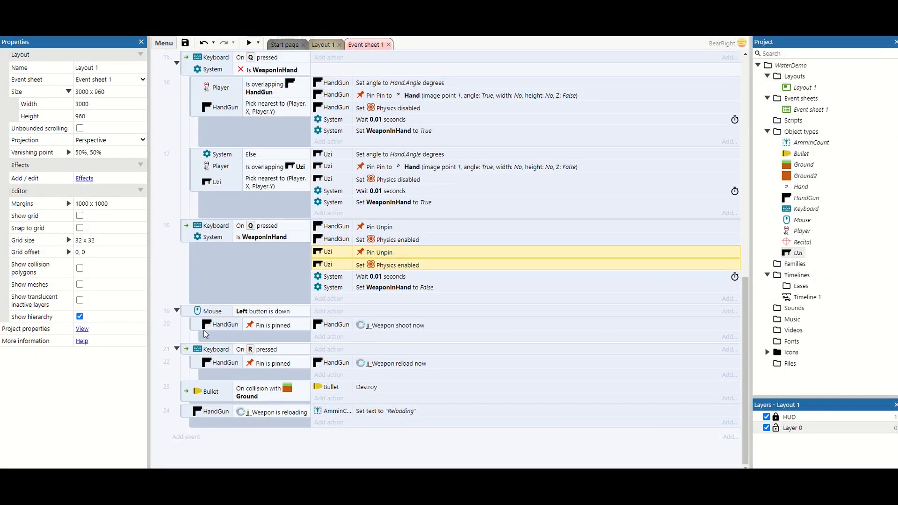
pyautogui.click(198, 326)
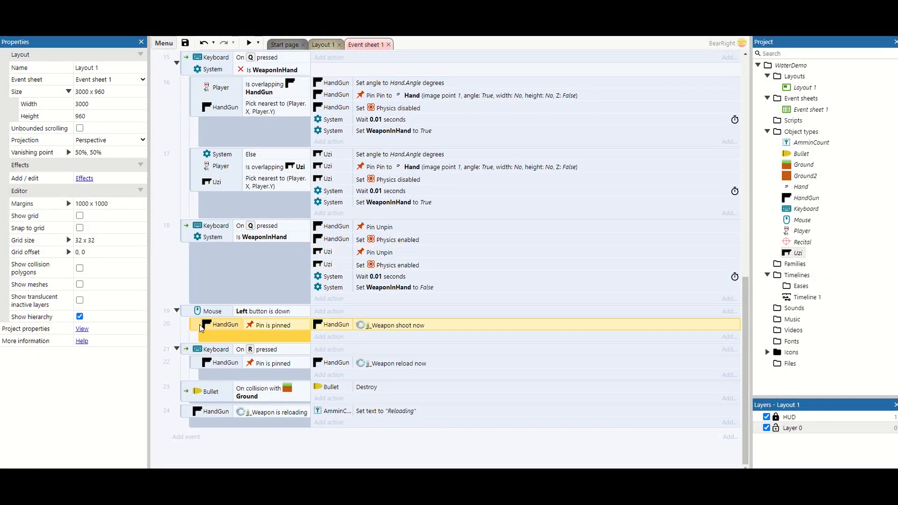
pyautogui.hotkey('ctrl', 'v')
pyautogui.rightClick(199, 352)
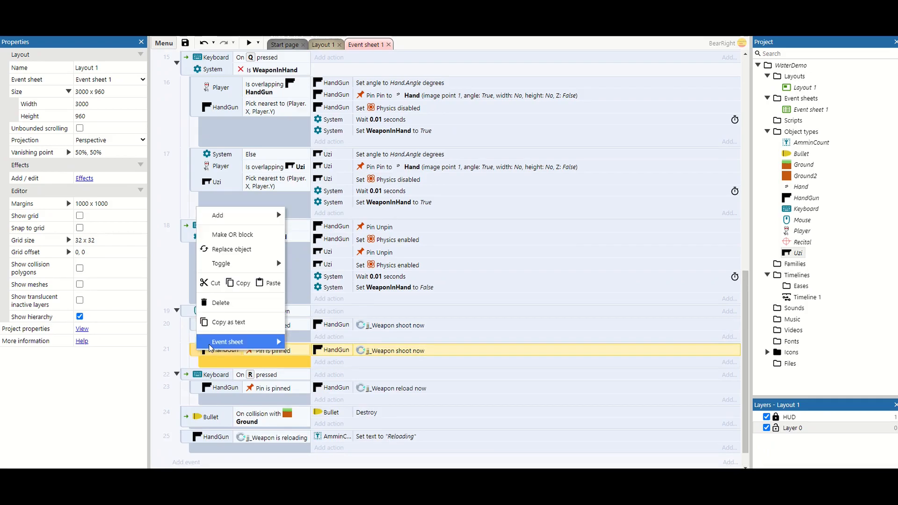
pyautogui.click(236, 252)
pyautogui.doubleClick(465, 315)
# Step: Duplicate the HandGun jj_Weapon reload now sub-event under On R pressed and replace HandGun with Uzi in the copy
pyautogui.scroll(-1, 407, 335)
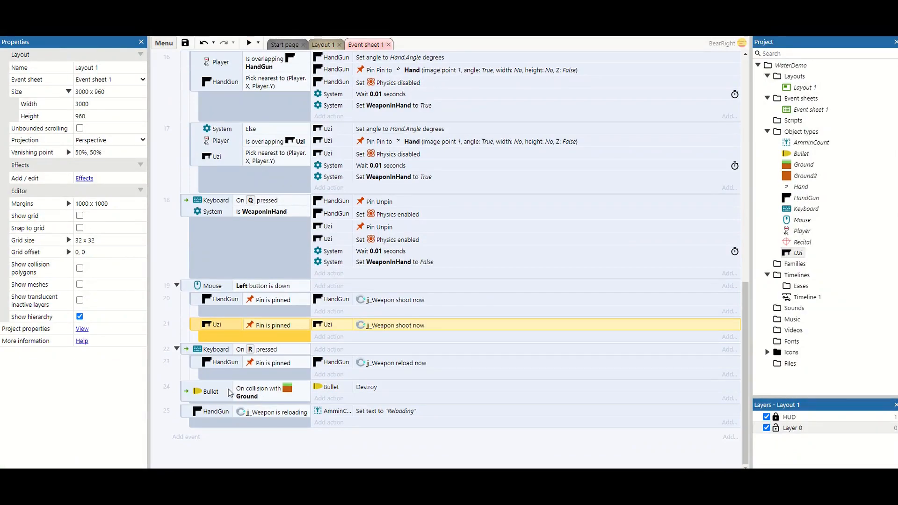
pyautogui.click(197, 365)
pyautogui.hotkey('ctrl', 'c')
pyautogui.hotkey('ctrl', 'v')
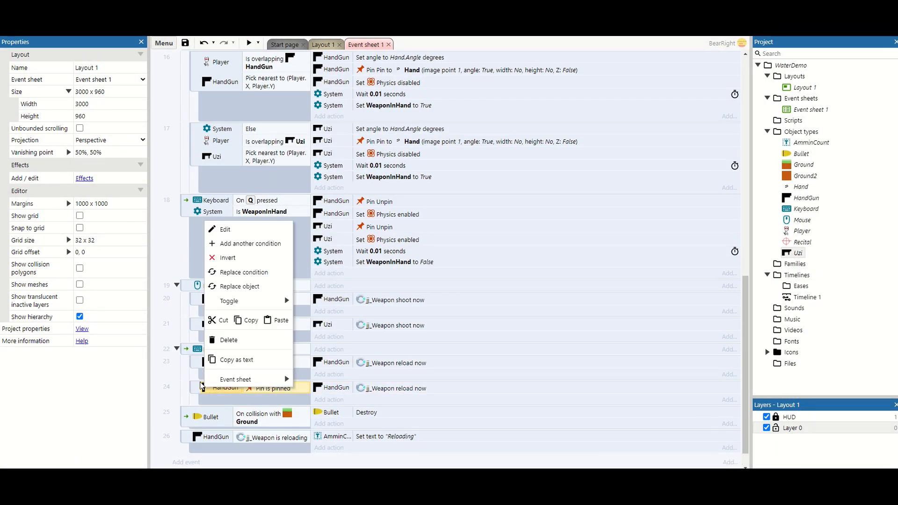
pyautogui.click(201, 387)
pyautogui.rightClick(200, 388)
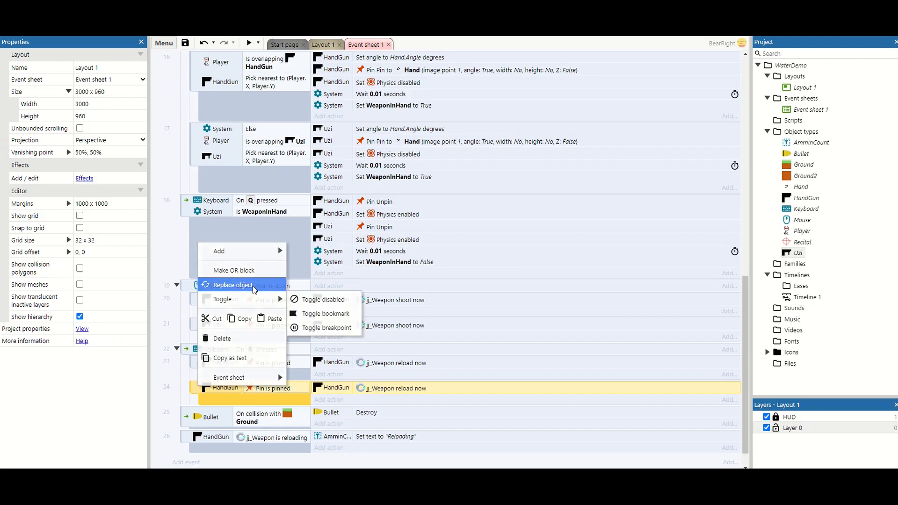
pyautogui.click(255, 286)
pyautogui.doubleClick(510, 316)
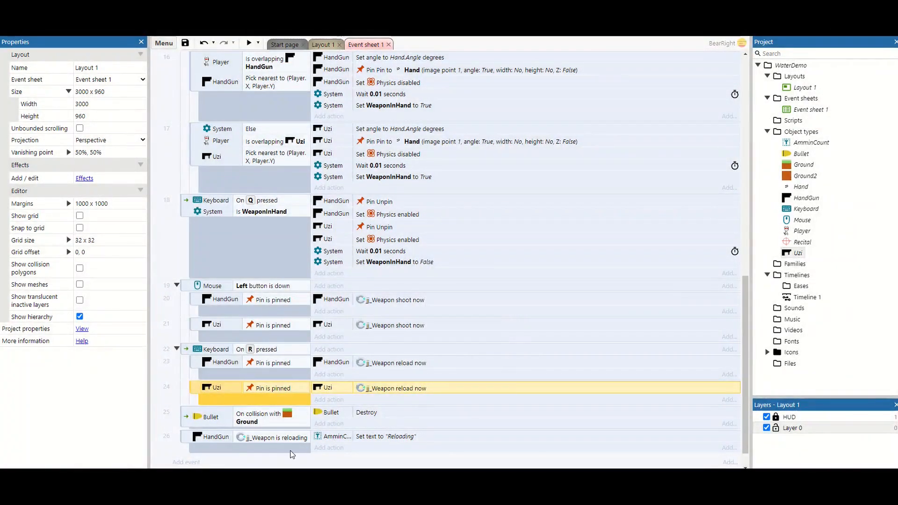
pyautogui.click(172, 448)
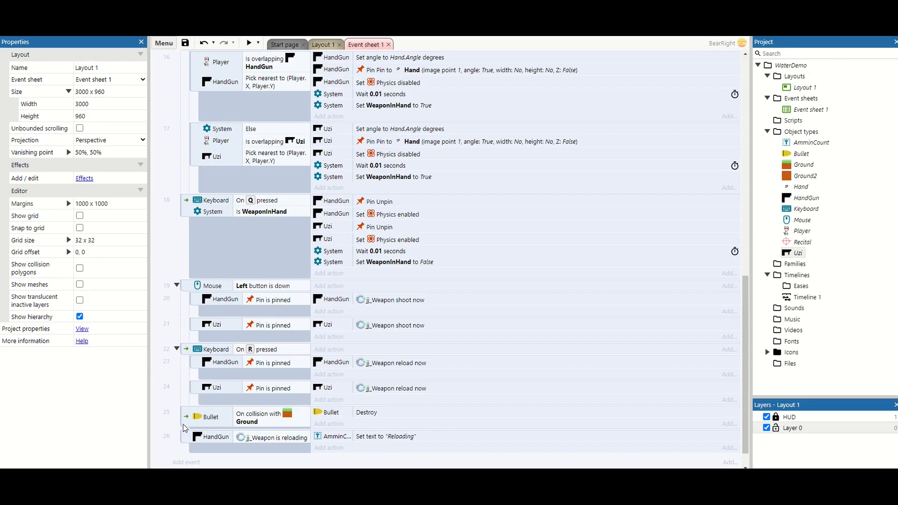
# Step: Run a preview of Layout 1, walk the player to the nearest HandGun, pick it up and shoot it
pyautogui.scroll(15, 188, 425)
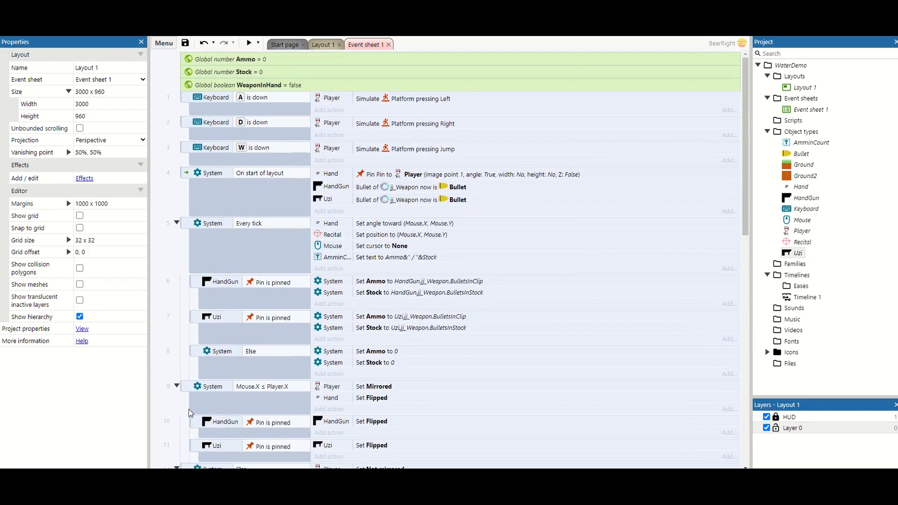
pyautogui.click(322, 45)
pyautogui.press('F5')
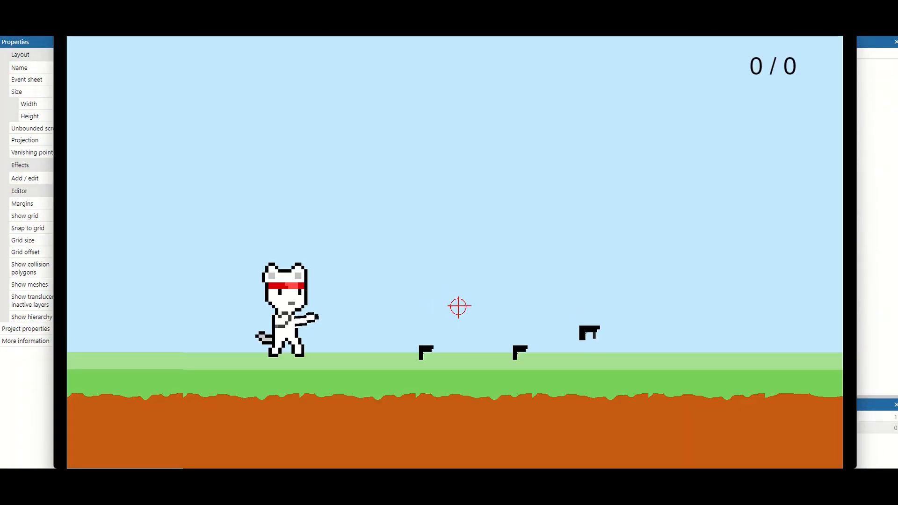
pyautogui.press('d')
pyautogui.press('a')
pyautogui.click(478, 284)
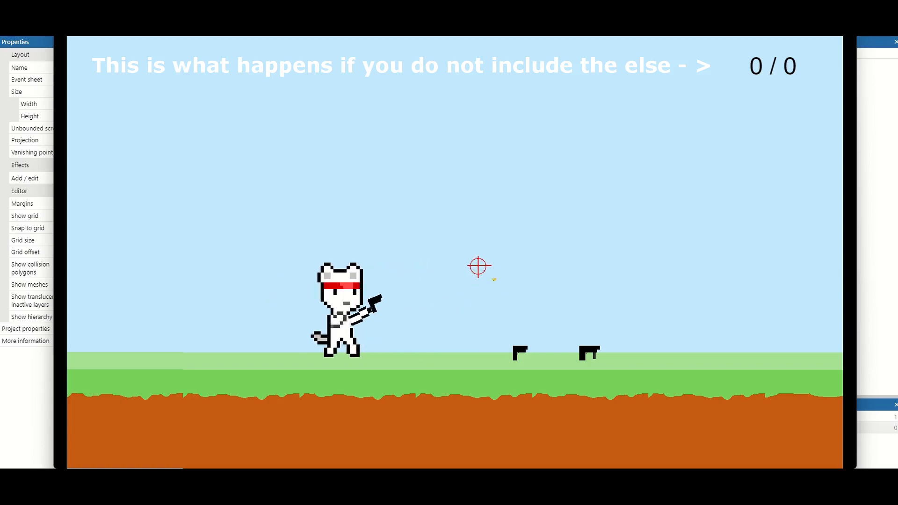
pyautogui.click(475, 267)
# Step: Drop the HandGun in the preview, walk to the Uzi, pick it up and test its continuous fire
pyautogui.press('d')
pyautogui.press('a')
pyautogui.press('g')
pyautogui.press('d')
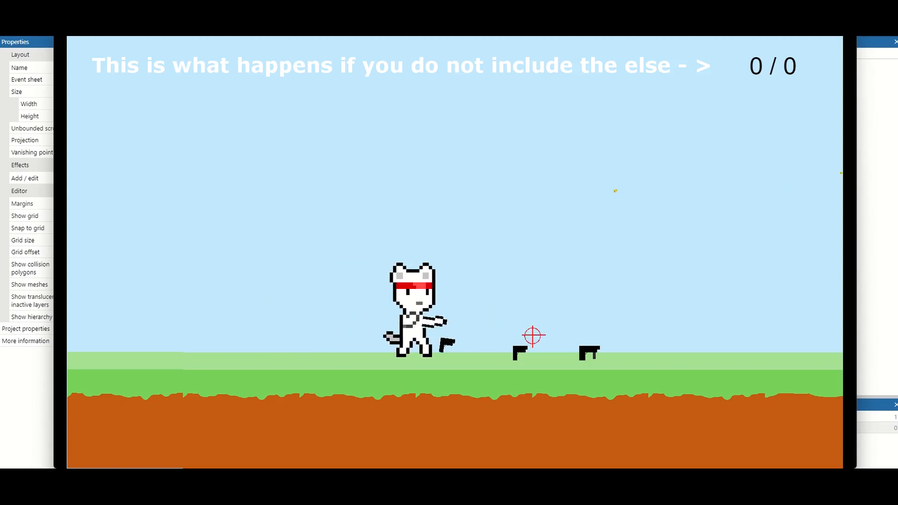
pyautogui.press('e')
pyautogui.moveTo(540, 328)
pyautogui.mouseDown()
pyautogui.moveTo(563, 277)
pyautogui.moveTo(585, 279)
pyautogui.moveTo(591, 250)
pyautogui.moveTo(647, 226)
pyautogui.mouseUp()
pyautogui.moveTo(683, 293)
pyautogui.mouseDown()
pyautogui.moveTo(680, 304)
pyautogui.moveTo(617, 293)
pyautogui.mouseUp()
# Step: Swap the Uzi for a HandGun lying on the ground and test its shots
pyautogui.press('g')
pyautogui.press('a')
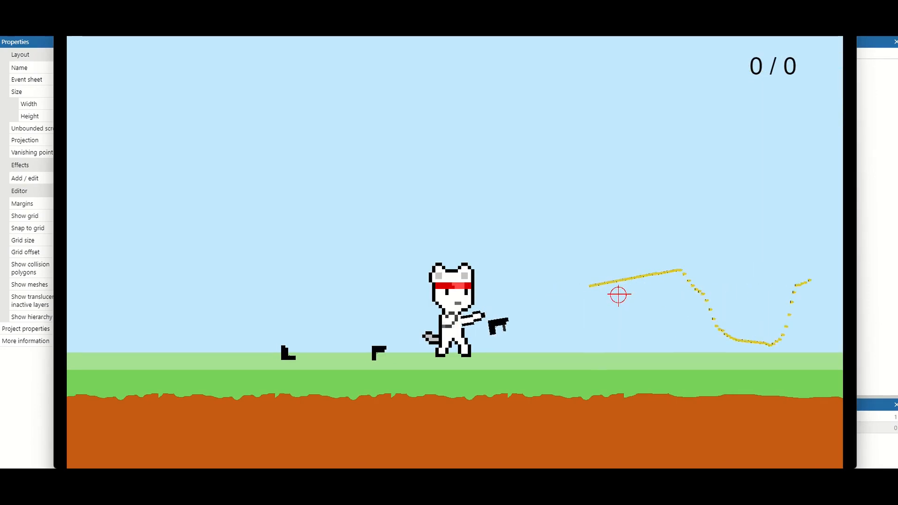
pyautogui.press('e')
pyautogui.click(617, 274)
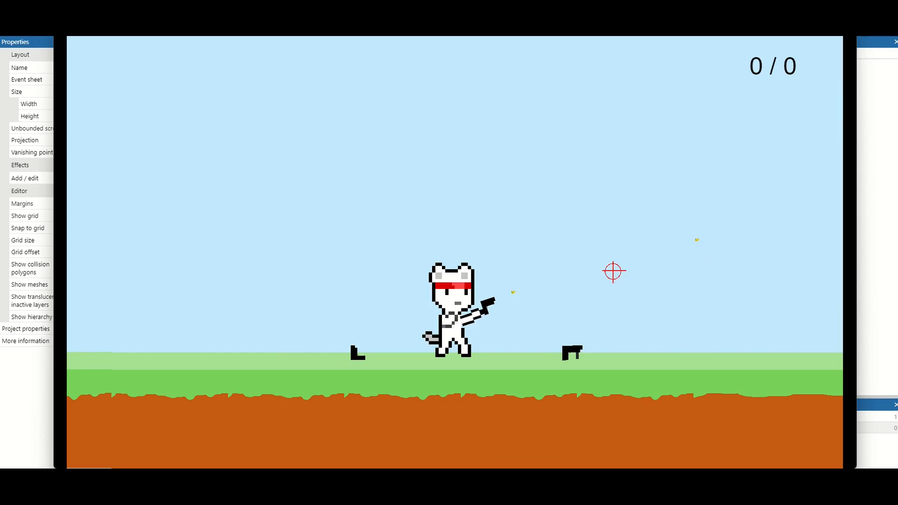
pyautogui.press('g')
pyautogui.press('a')
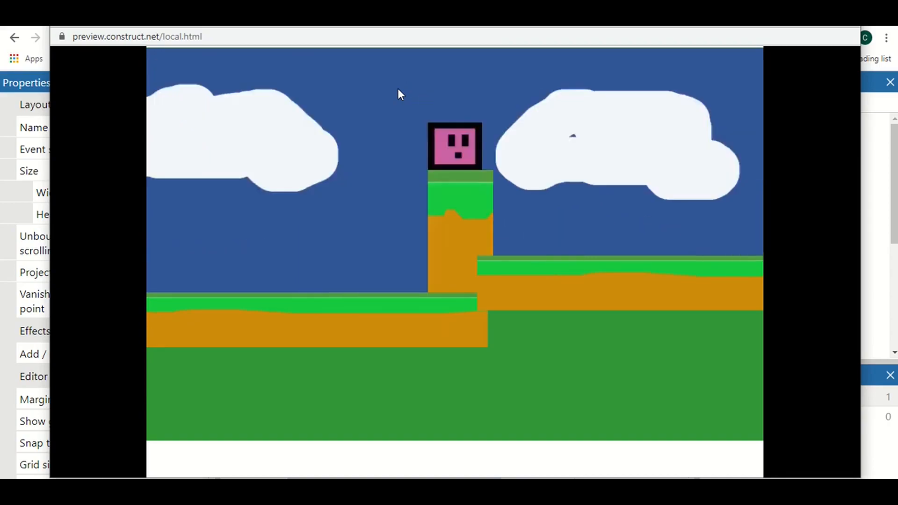
# Step: Move and jump the pink square character around the platforms in the preview of the test project
pyautogui.press('Right')
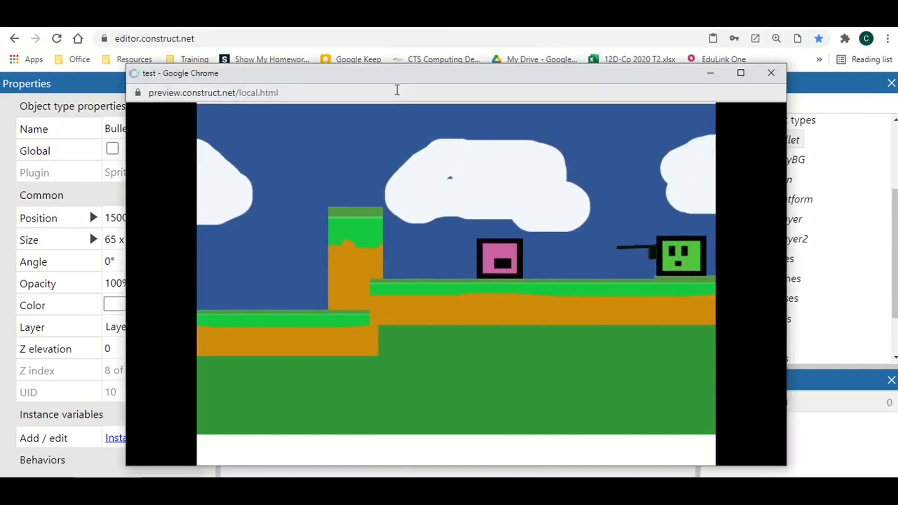
pyautogui.press('Left')
pyautogui.press('Up')
pyautogui.press('Right')
pyautogui.press('Left')
pyautogui.press('Right')
pyautogui.press('Left')
pyautogui.press('Up')
pyautogui.press('Right')
pyautogui.press('Left')
pyautogui.press('Right')
pyautogui.press('Left')
pyautogui.press('Up')
pyautogui.press('Right')
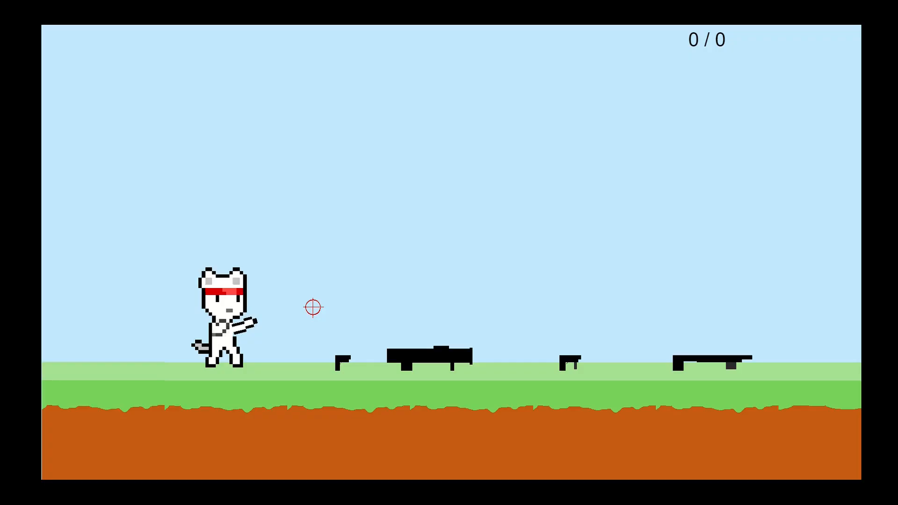
# Step: Walk to the handgun in the four-weapon version of the game, pick it up and shoot in several directions
pyautogui.press('Right')
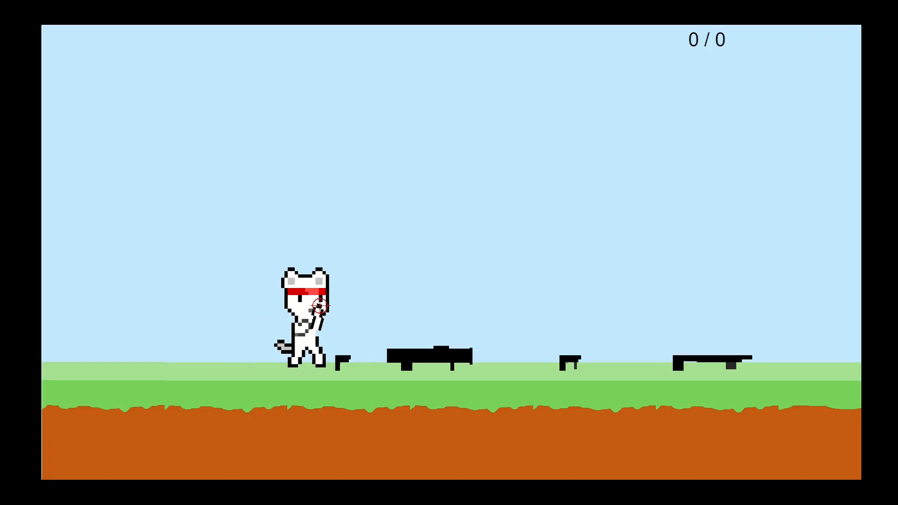
pyautogui.click(234, 250)
pyautogui.click(450, 219)
pyautogui.click(470, 292)
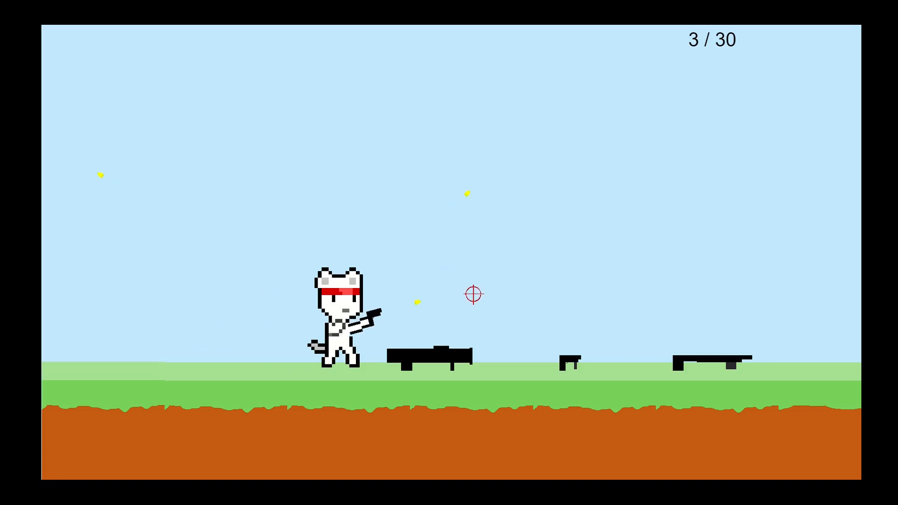
# Step: Fire the handgun again, swap it for the Uzi and spray bullets while moving the aim
pyautogui.press('Left')
pyautogui.click(372, 348)
pyautogui.press('q')
pyautogui.press('d')
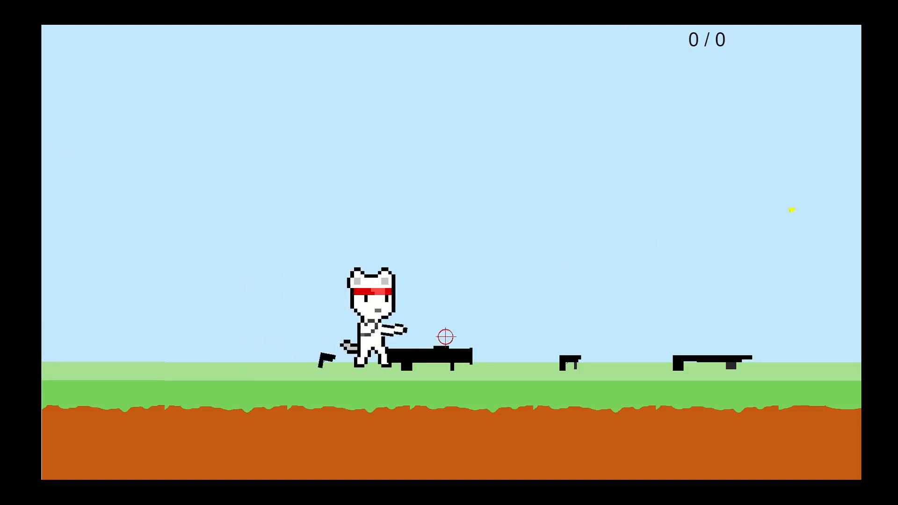
pyautogui.press('e')
pyautogui.moveTo(530, 243)
pyautogui.mouseDown()
pyautogui.moveTo(541, 293)
pyautogui.moveTo(563, 315)
pyautogui.mouseUp()
# Step: Swap the Uzi for the shotgun and test firing it in different directions
pyautogui.press('d')
pyautogui.press('q')
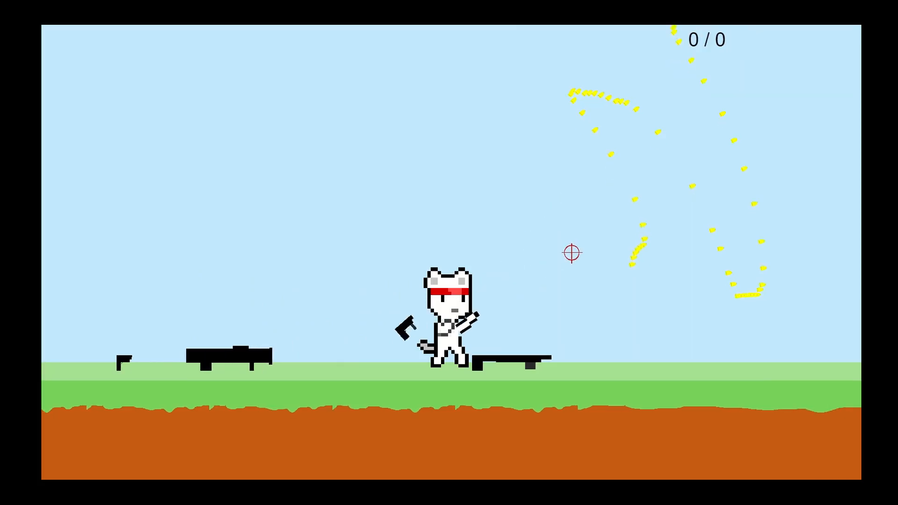
pyautogui.press('e')
pyautogui.click(573, 253)
pyautogui.click(599, 304)
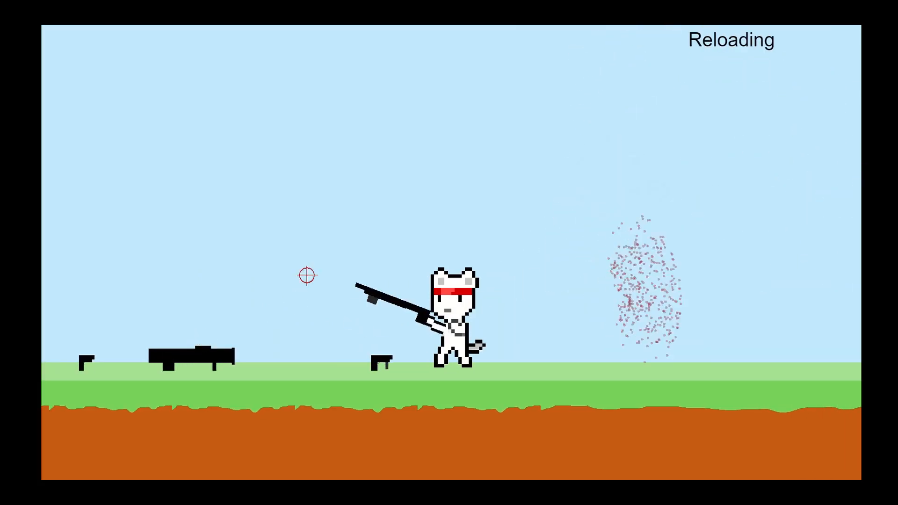
pyautogui.click(451, 184)
pyautogui.press('a')
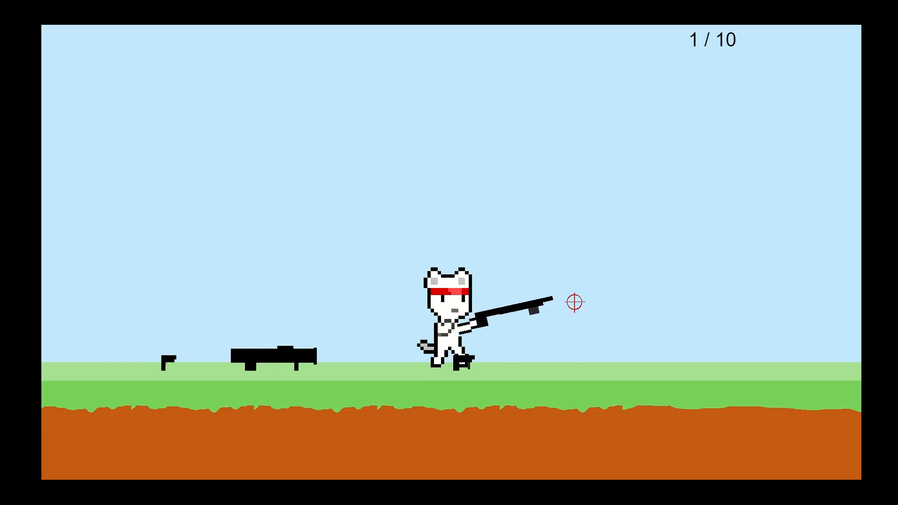
pyautogui.click(573, 303)
# Step: Swap the shotgun for the rocket launcher and fire it upward
pyautogui.press('q')
pyautogui.press('a')
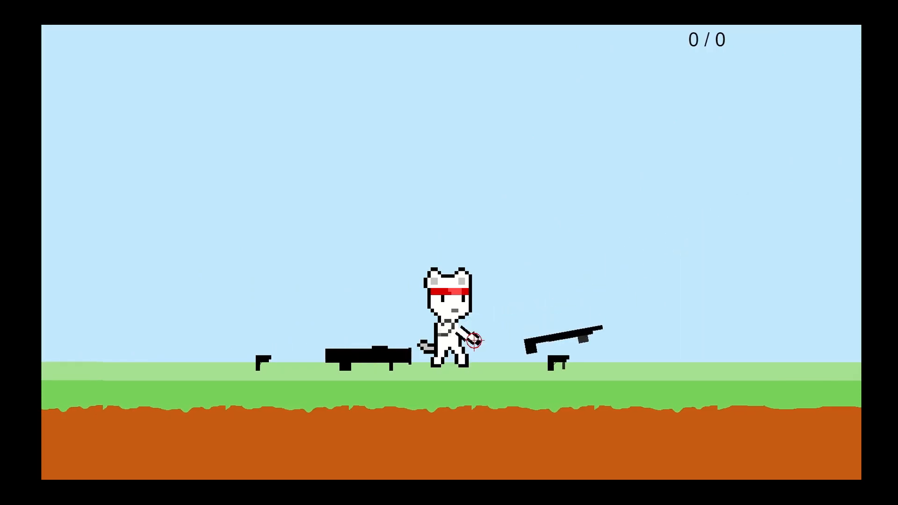
pyautogui.press('e')
pyautogui.click(450, 228)
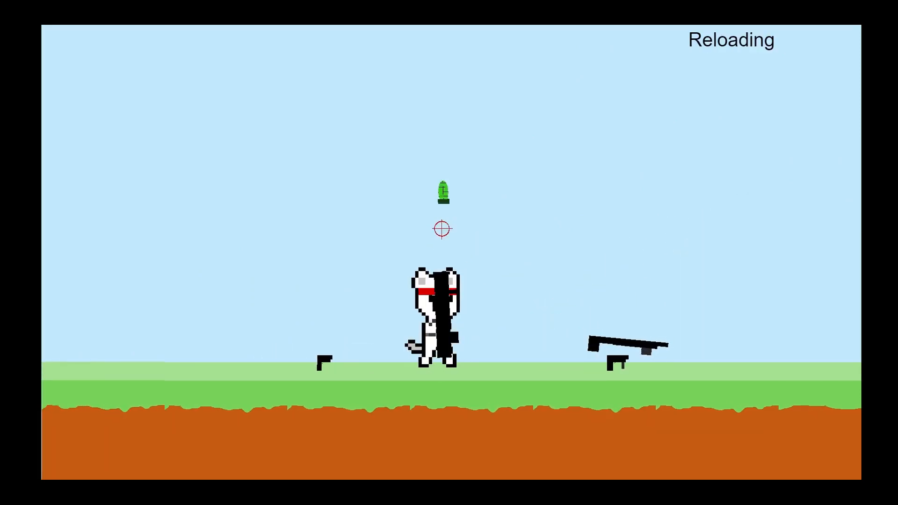